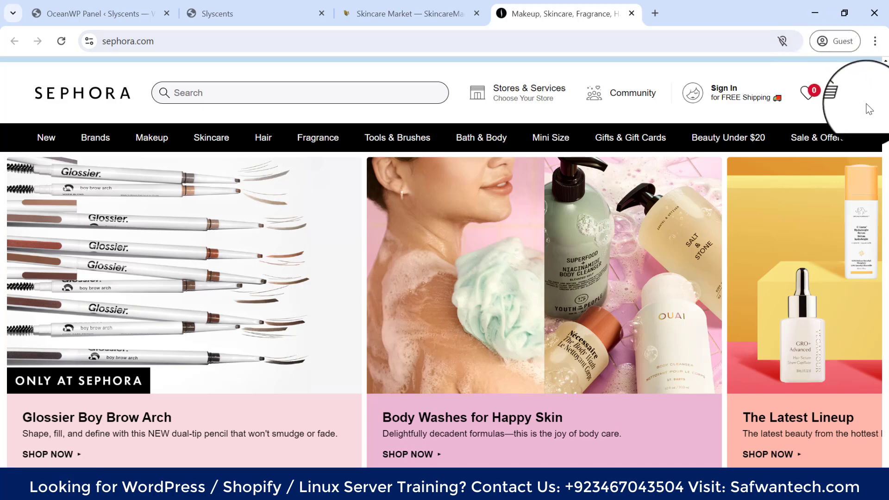
Step: Examine the category mega menus in the Sephora site's navigation, from New and Makeup through Gifts & Gift Cards
mouse_move(540, 94)
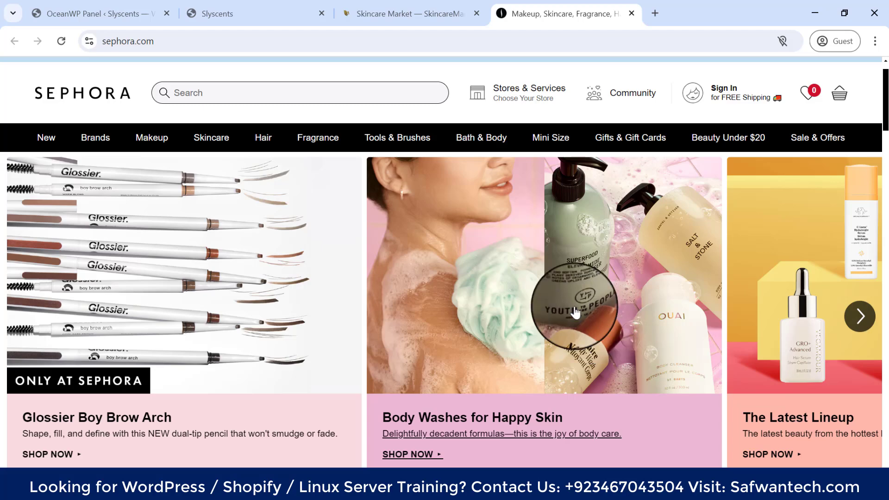
scroll(238, 284, down, 4)
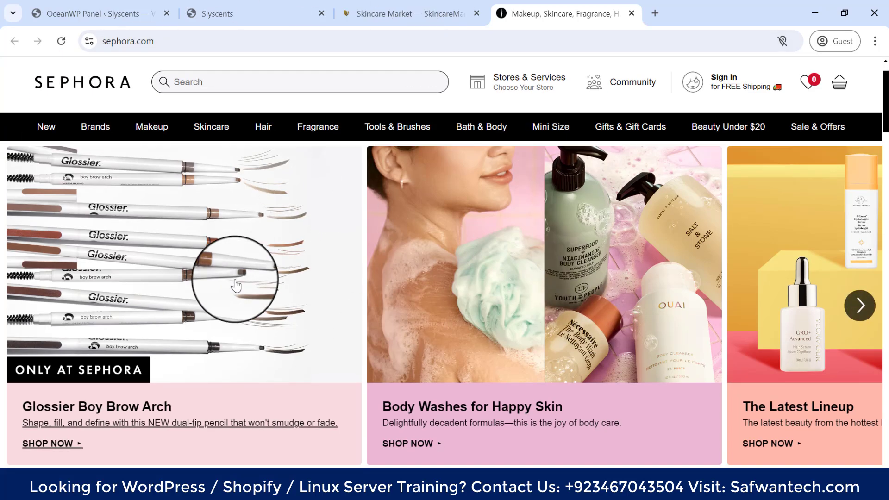
scroll(468, 237, up, 4)
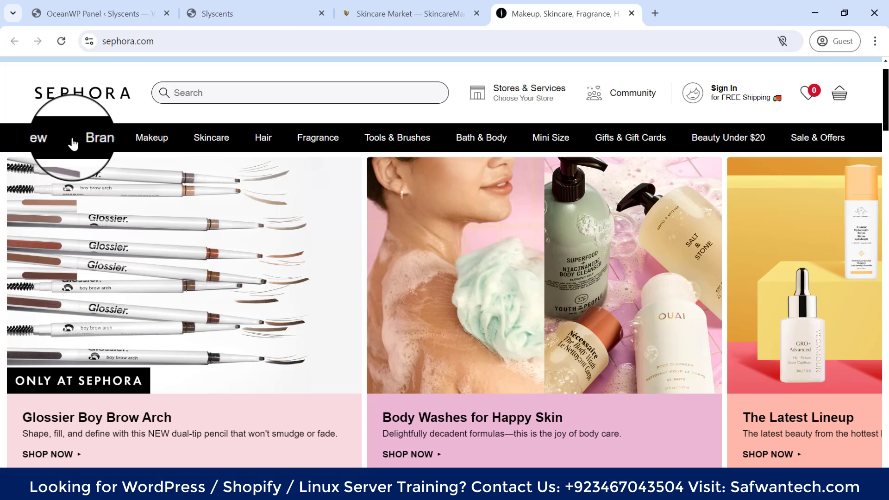
mouse_move(51, 141)
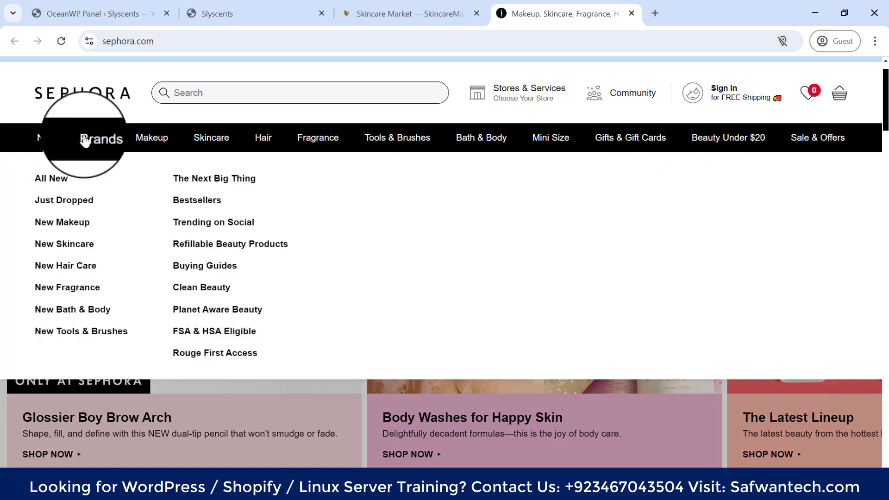
mouse_move(153, 144)
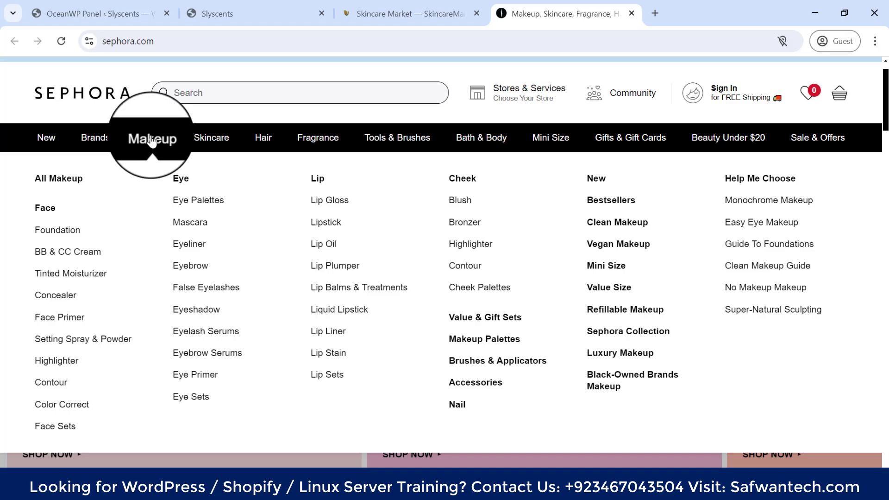
mouse_move(298, 123)
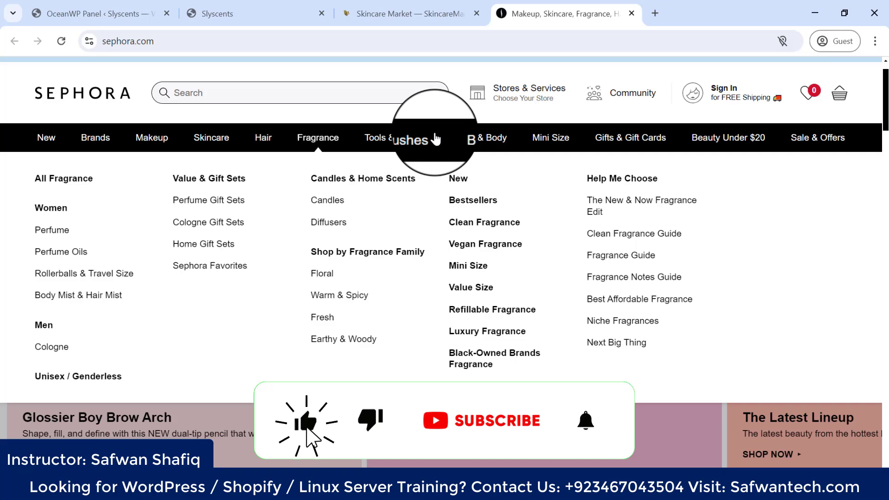
mouse_move(419, 138)
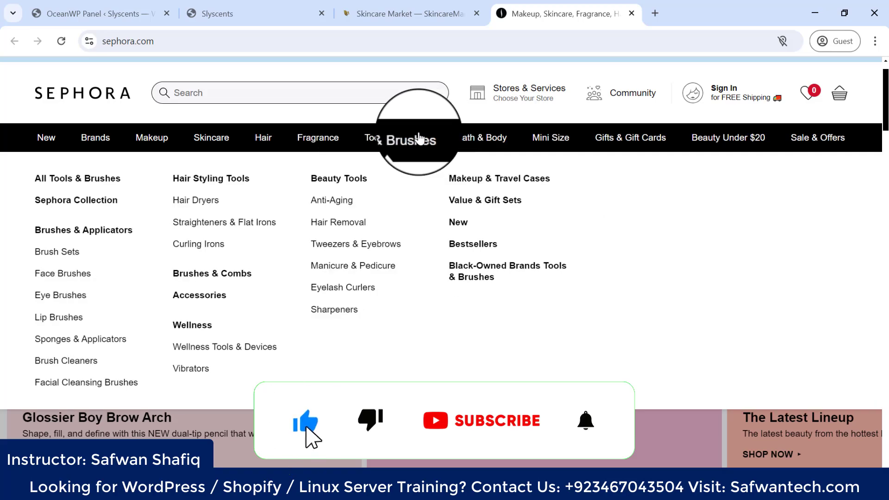
mouse_move(631, 139)
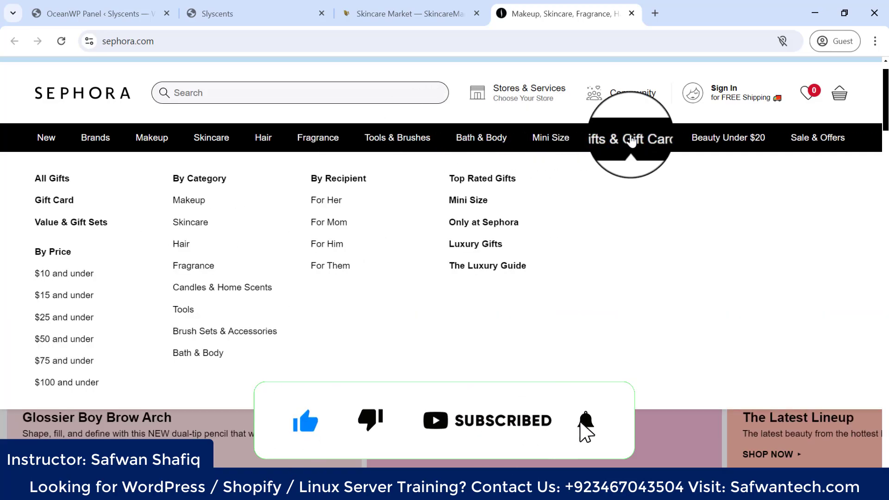
Step: Switch to the Skincare Market site and examine the layout of its Brands mega menu, including link columns and product images
click(366, 14)
scroll(218, 207, down, 6)
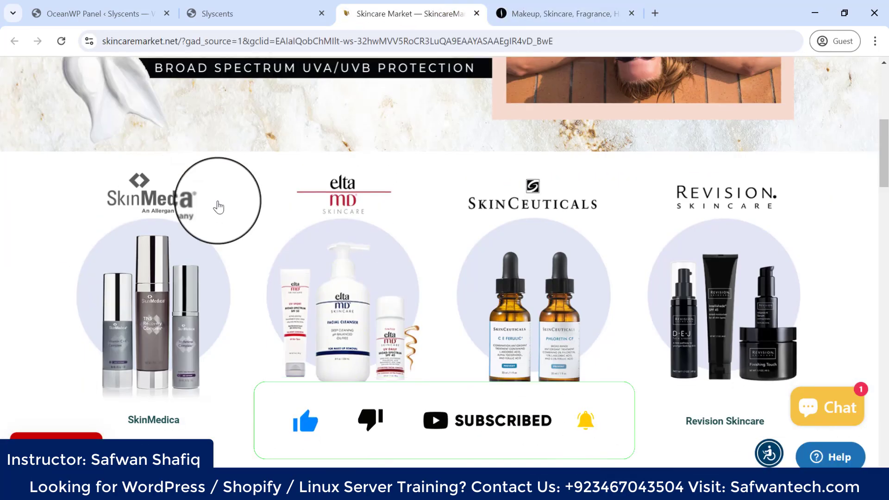
scroll(219, 207, up, 6)
mouse_move(40, 166)
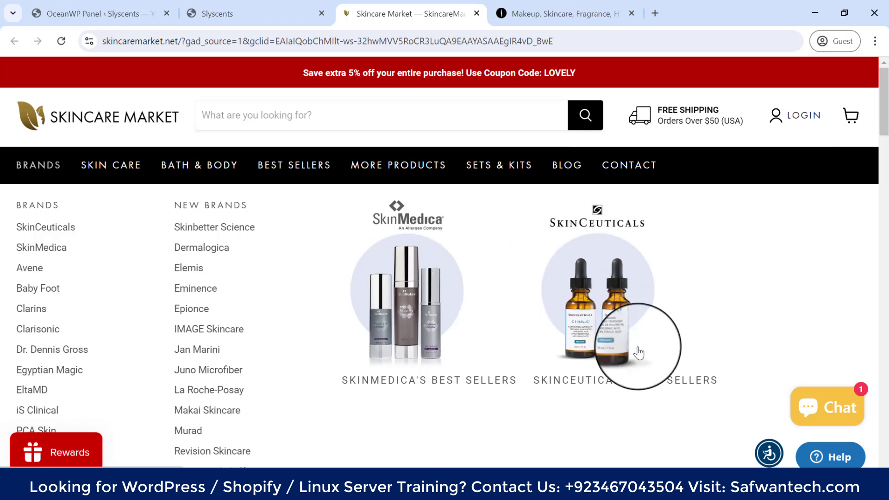
scroll(626, 297, down, 2)
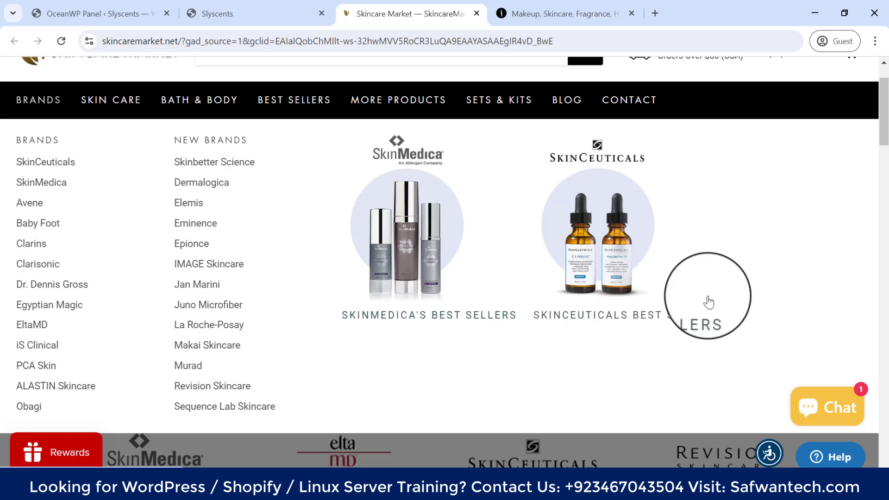
scroll(690, 279, up, 2)
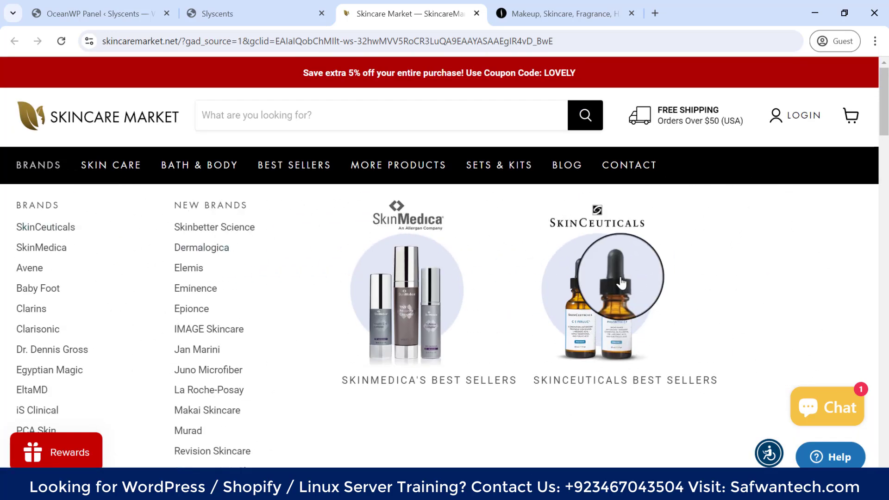
mouse_move(199, 165)
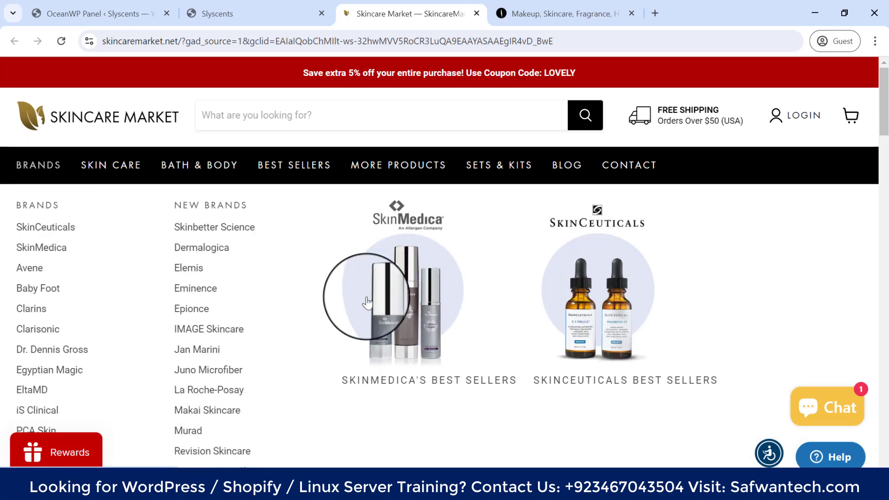
mouse_move(121, 171)
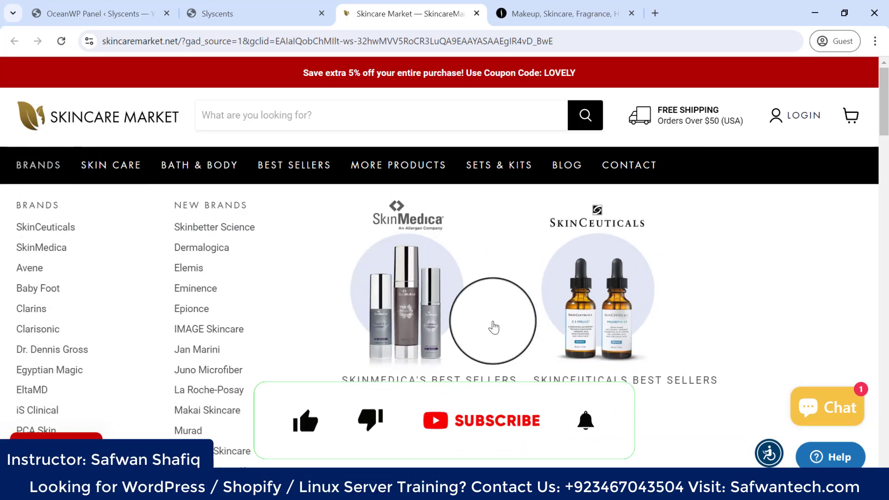
scroll(252, 297, down, 2)
scroll(253, 296, down, 1)
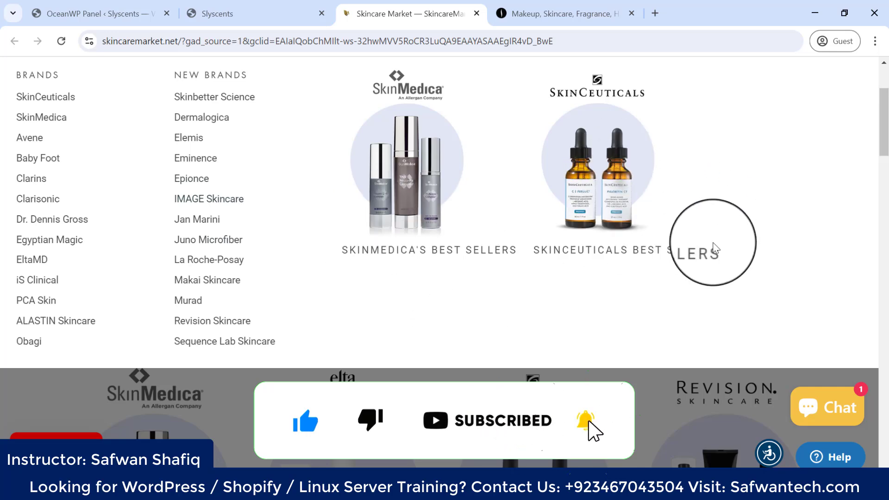
scroll(714, 248, up, 3)
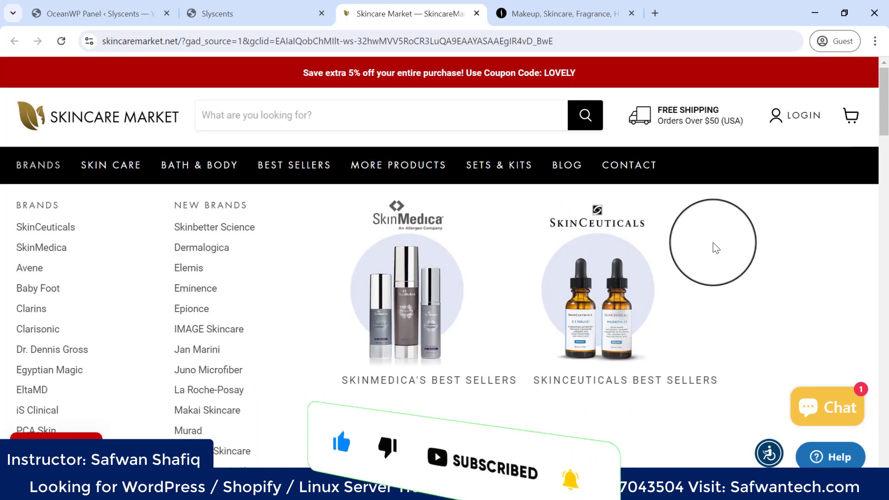
scroll(715, 259, down, 3)
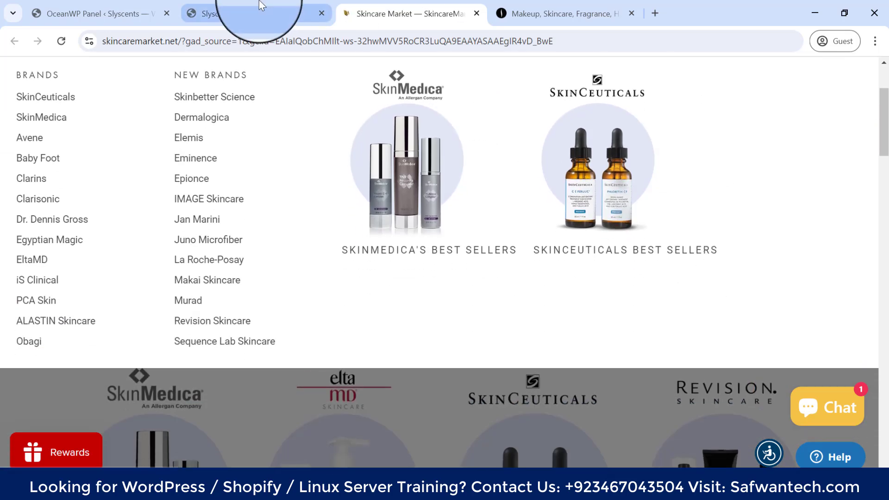
Step: Dismiss the demo import dialog in the OceanWP panel and reload the Slyscents site's front page
click(262, 6)
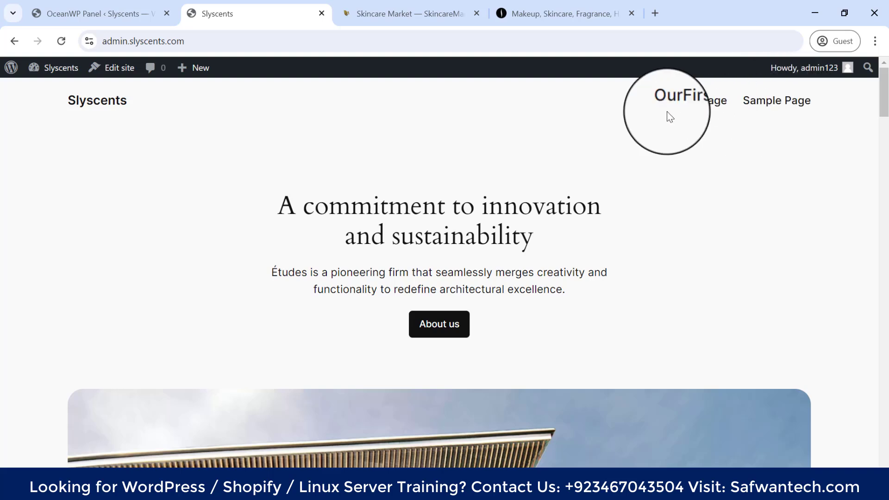
click(90, 14)
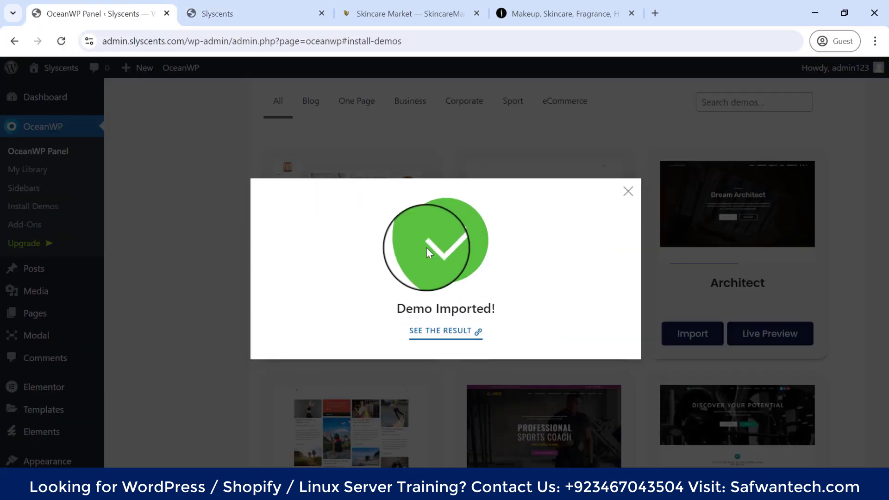
click(628, 192)
click(222, 14)
click(68, 43)
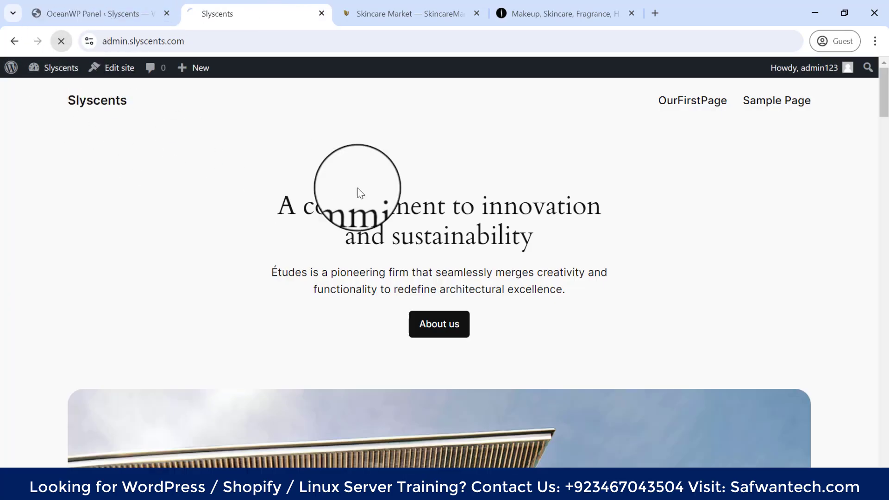
Step: Review the Slyscents front page with the imported demo, including the entries of its full-screen navigation menu
scroll(463, 234, down, 6)
scroll(417, 259, up, 7)
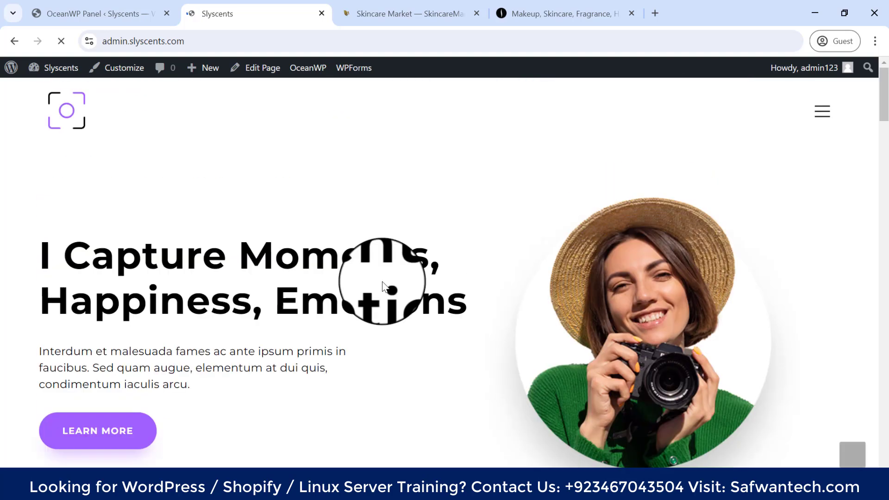
click(821, 111)
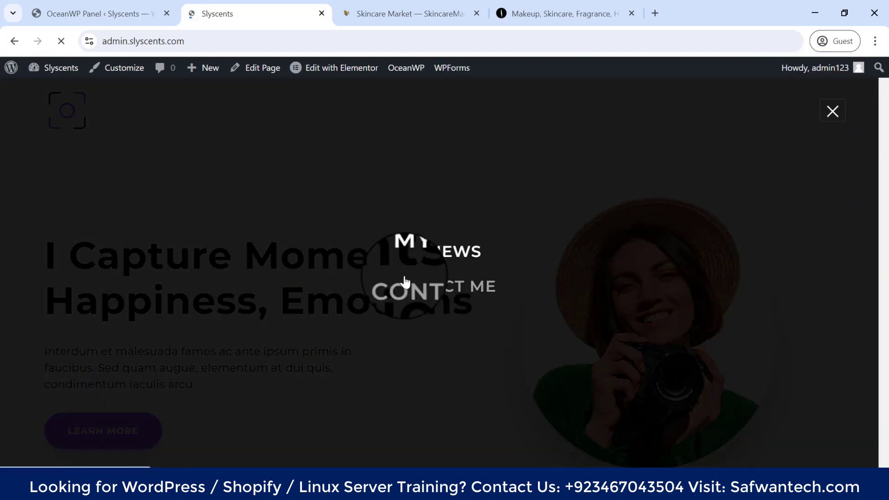
click(829, 120)
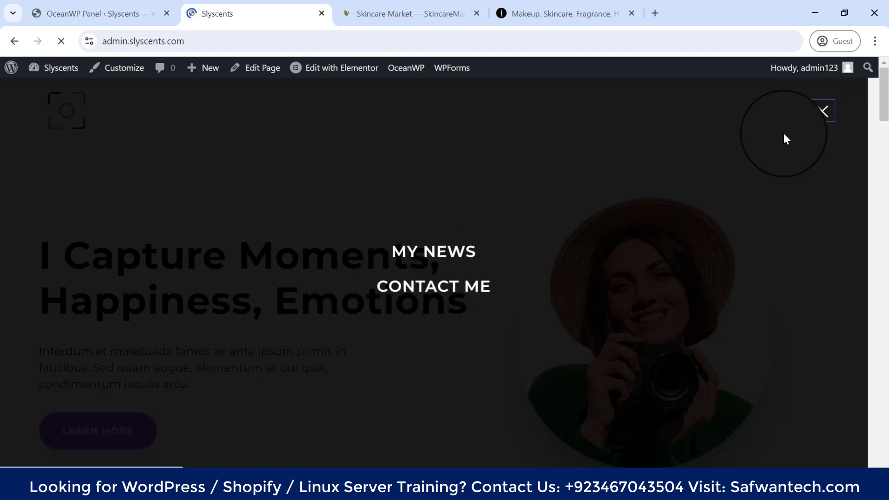
scroll(279, 248, down, 20)
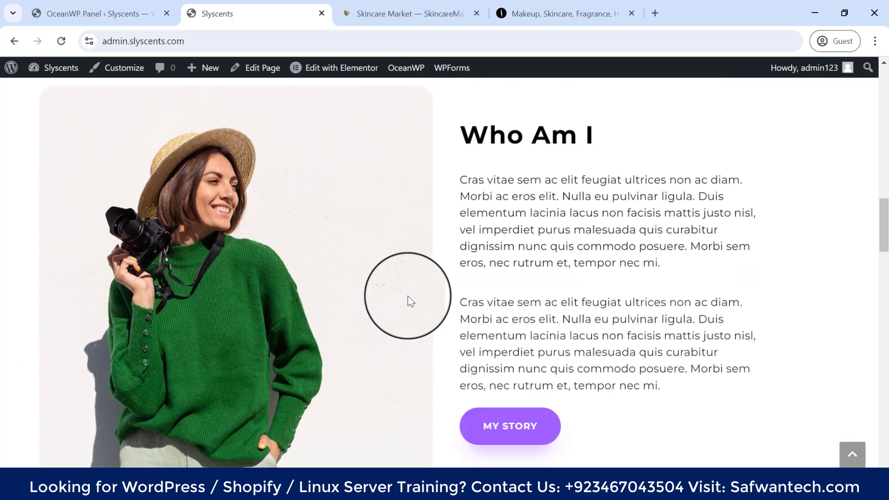
scroll(410, 302, down, 15)
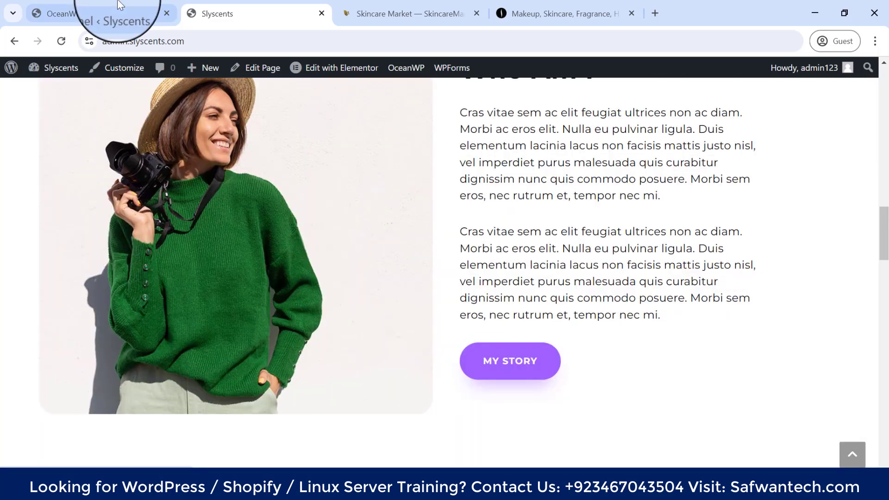
Step: Return to the WordPress admin, open the Menus page under Appearance and dismiss the payment forms notice
click(90, 13)
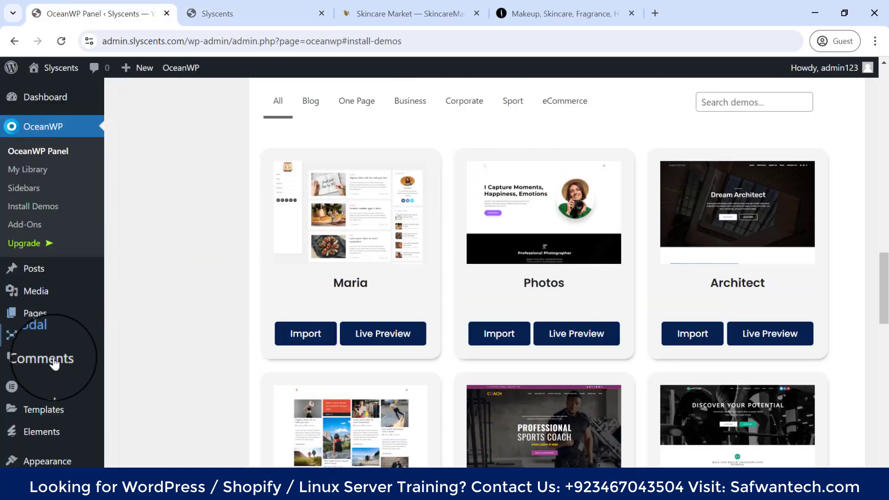
scroll(52, 411, down, 3)
mouse_move(47, 352)
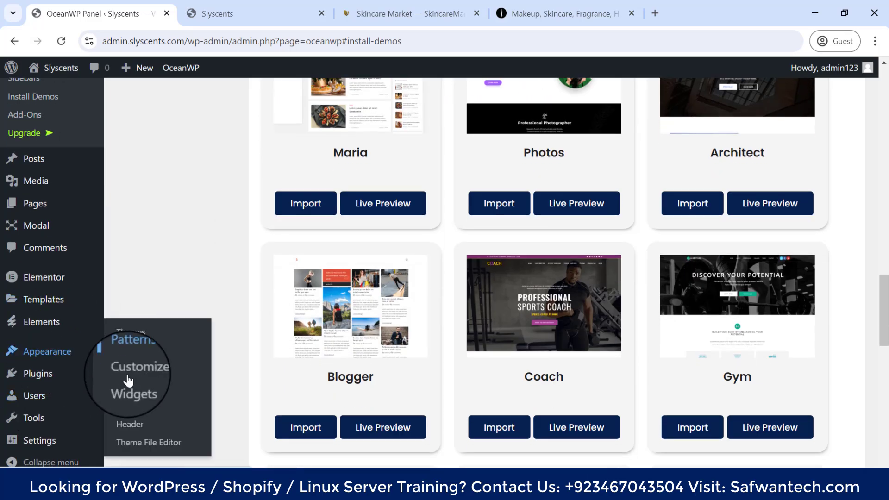
click(132, 407)
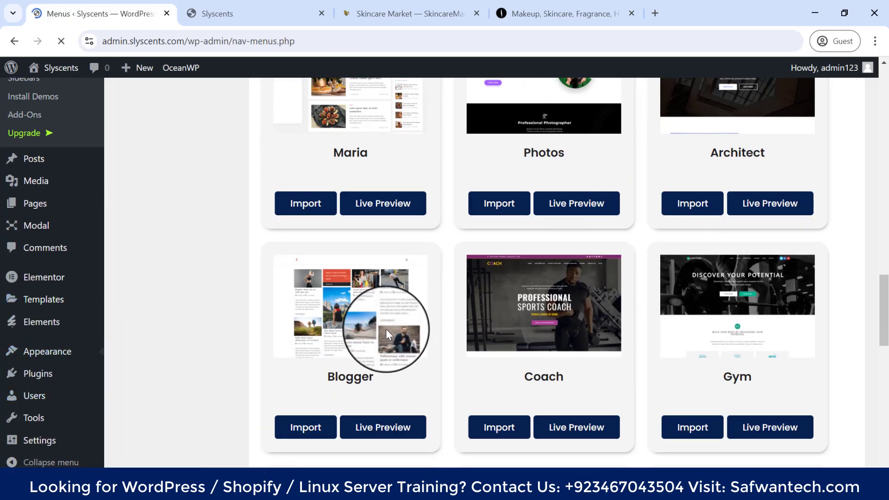
scroll(386, 330, down, 2)
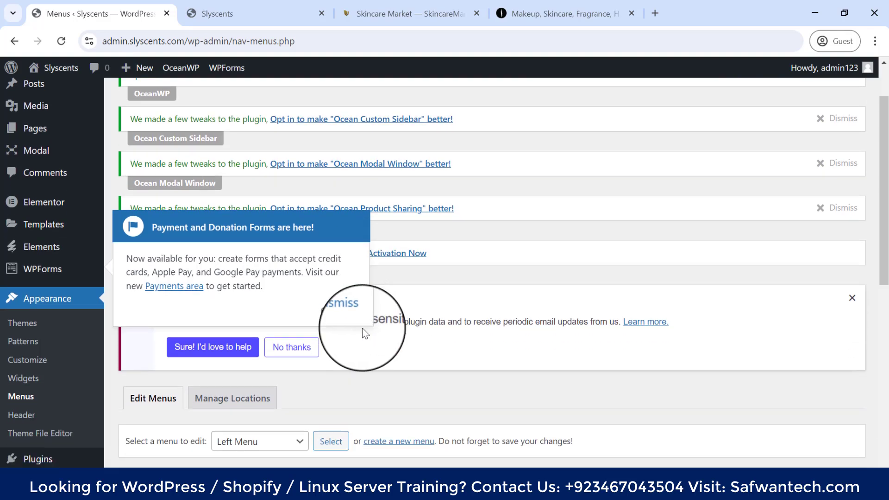
click(340, 314)
Step: Load the Primary Menu for editing and enable Main as its display location
scroll(252, 292, down, 8)
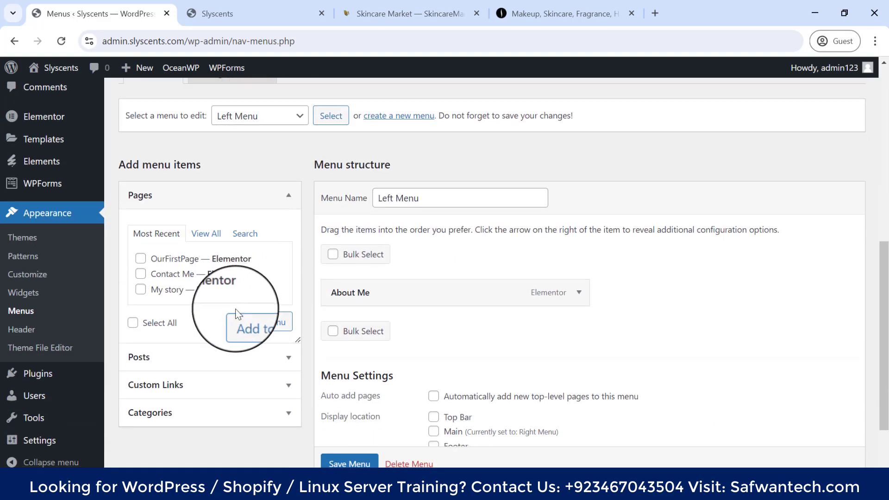
scroll(354, 242, up, 2)
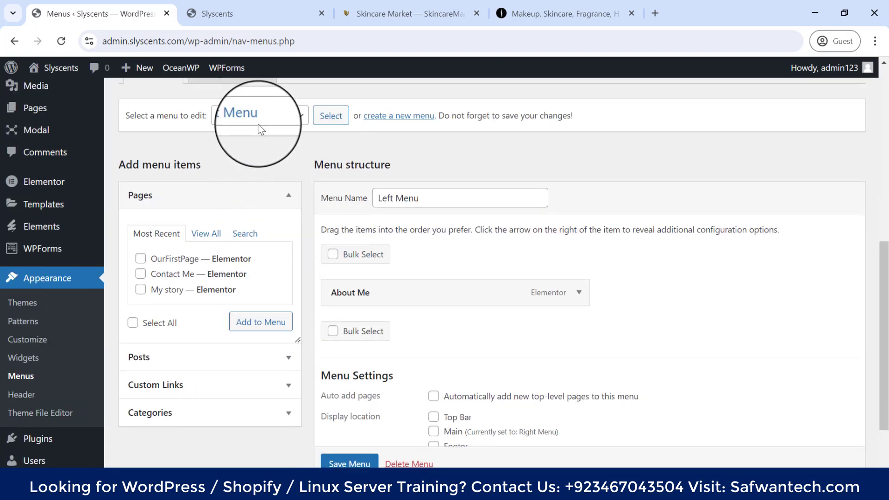
click(250, 144)
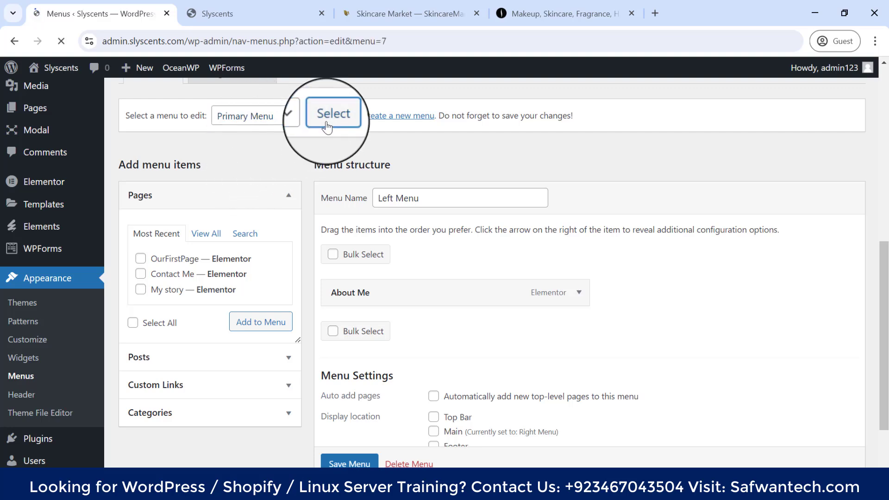
scroll(412, 230, down, 8)
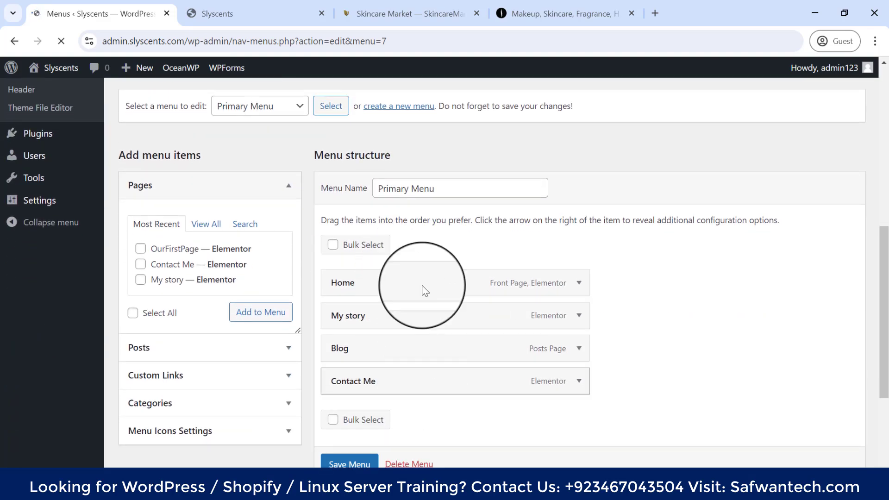
scroll(419, 312, down, 4)
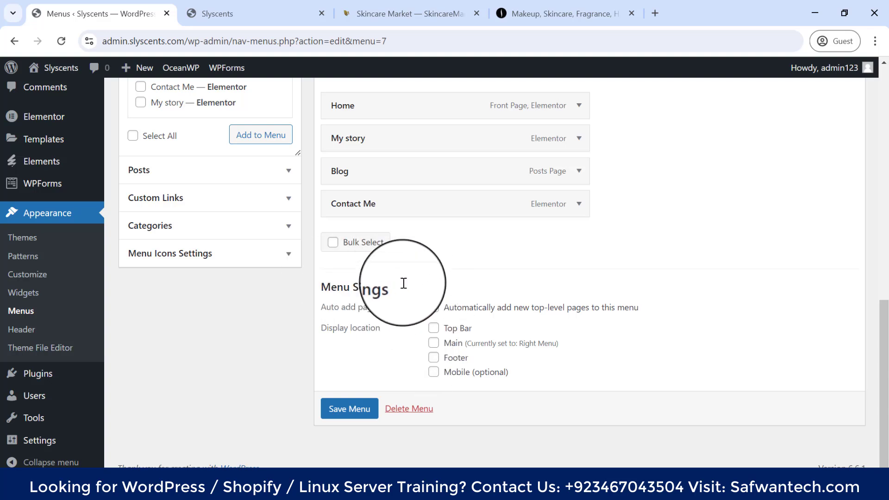
click(433, 344)
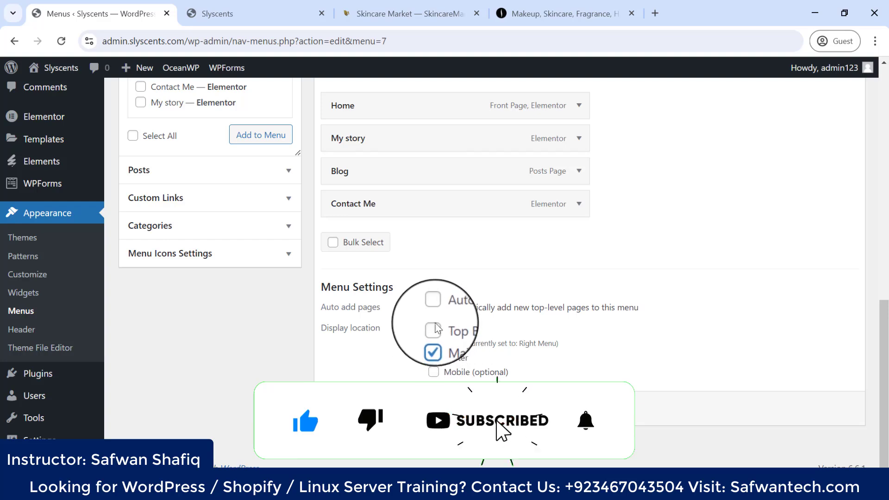
Step: Enable Top Bar as an additional display location of the Primary Menu, save the menu and reload the Slyscents front page
click(434, 329)
click(341, 407)
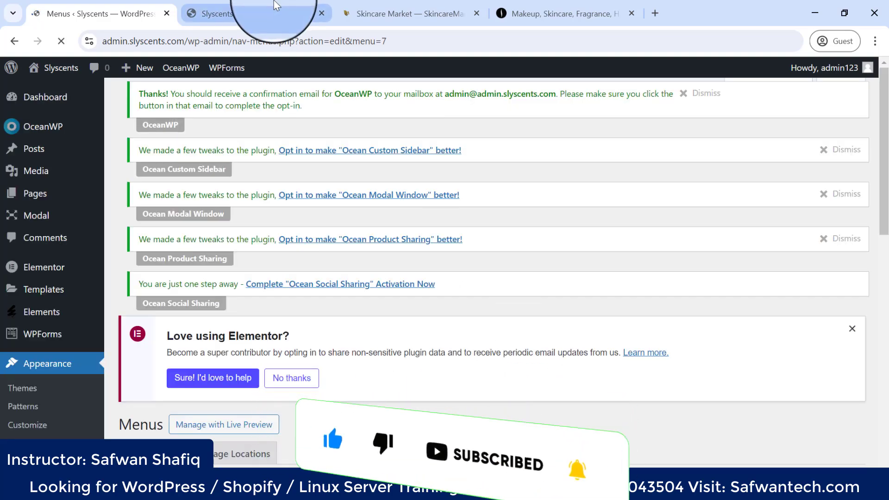
click(296, 14)
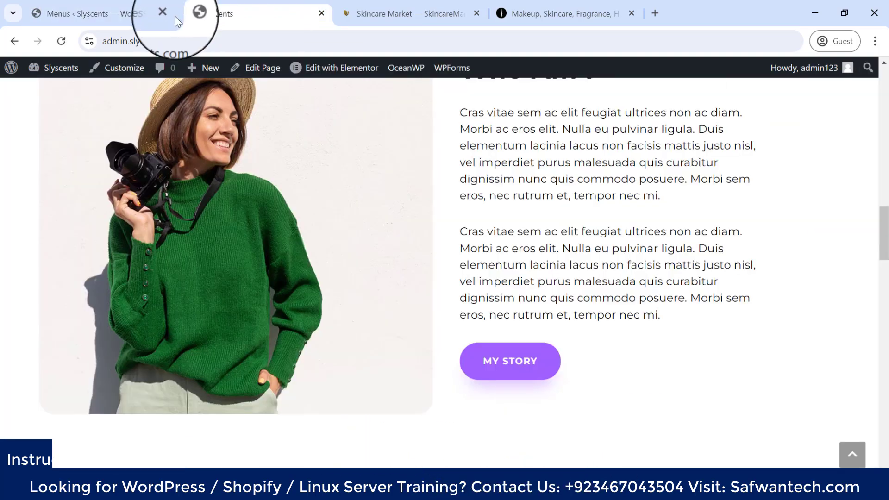
click(60, 42)
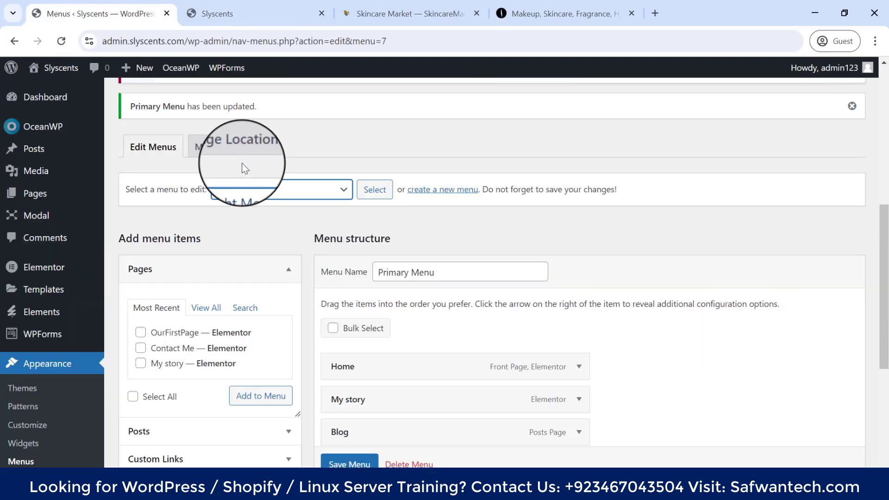
Step: Load the Right Menu for editing on the Menus page and go to its display location settings
scroll(390, 252, down, 1)
scroll(370, 199, up, 1)
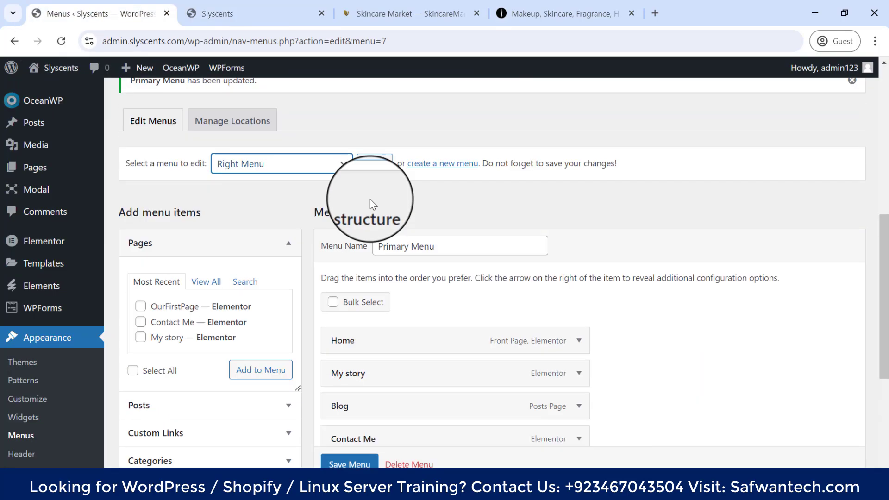
click(369, 190)
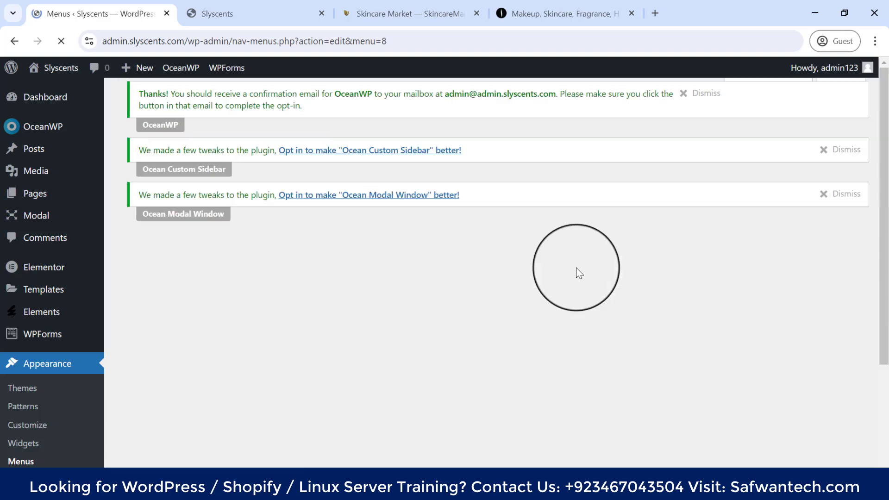
scroll(577, 272, down, 8)
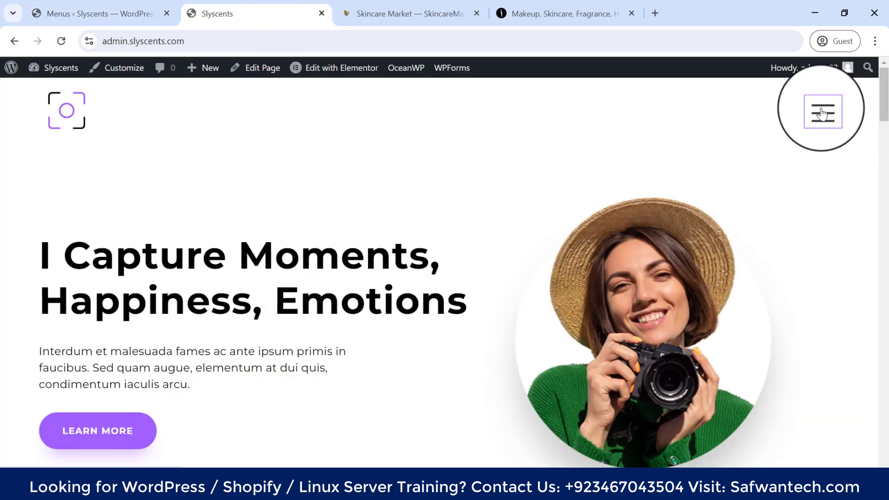
Step: Check the entries of the full-screen navigation menu on the Slyscents front page and return to the Menus page
click(821, 114)
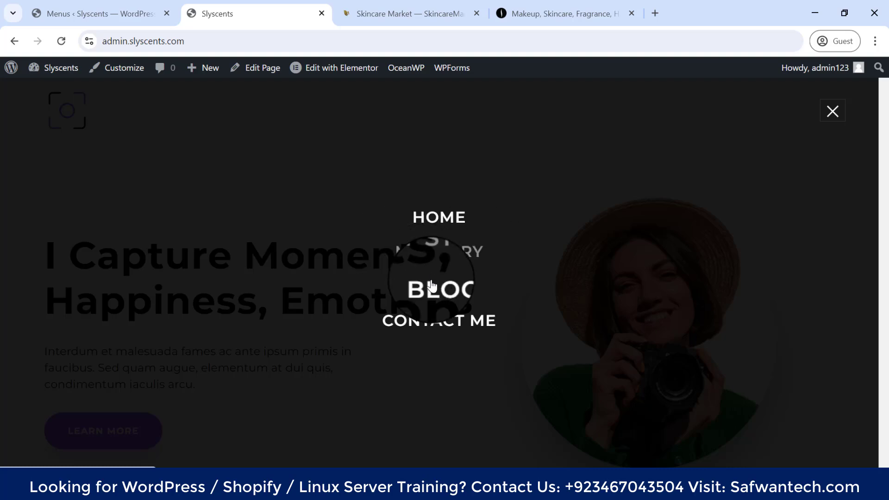
click(830, 113)
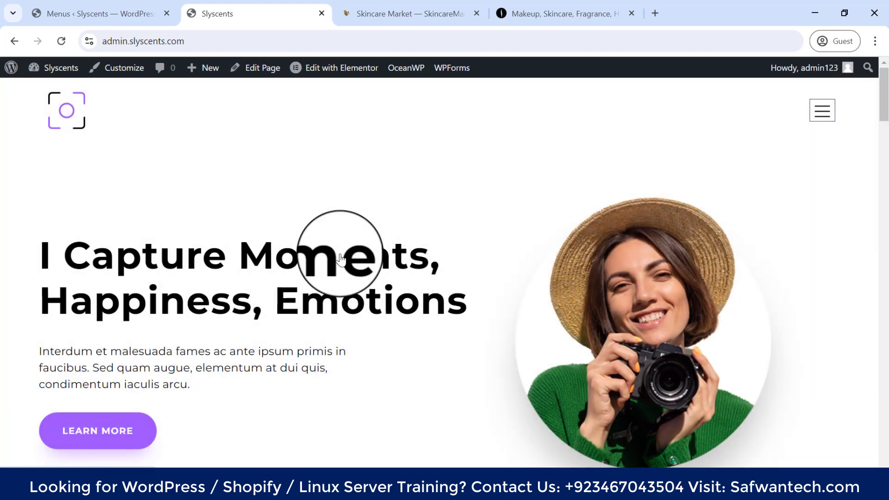
click(70, 14)
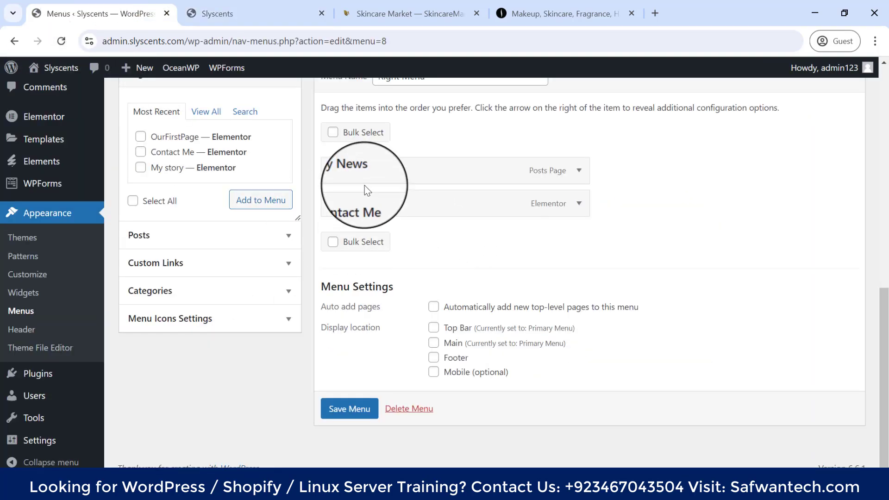
Step: Set Top Bar as the Right Menu's display location, save the menu and reload the Slyscents front page
scroll(363, 199, up, 1)
scroll(434, 381, down, 1)
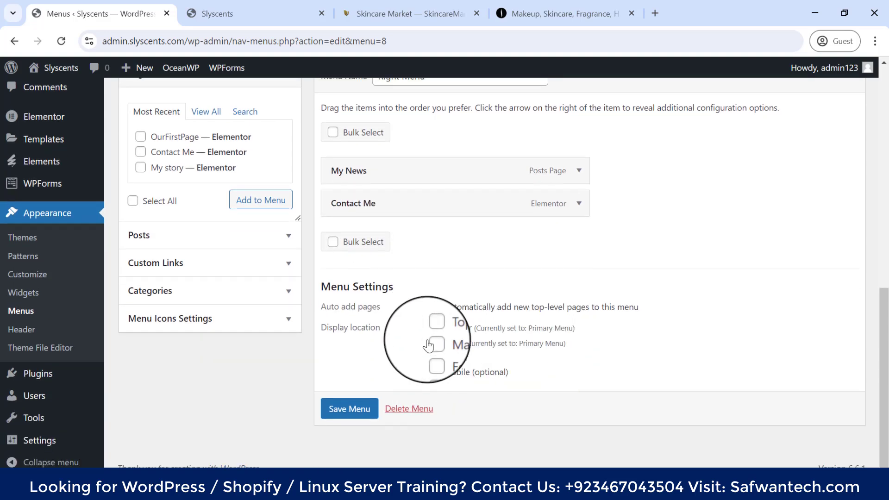
click(433, 327)
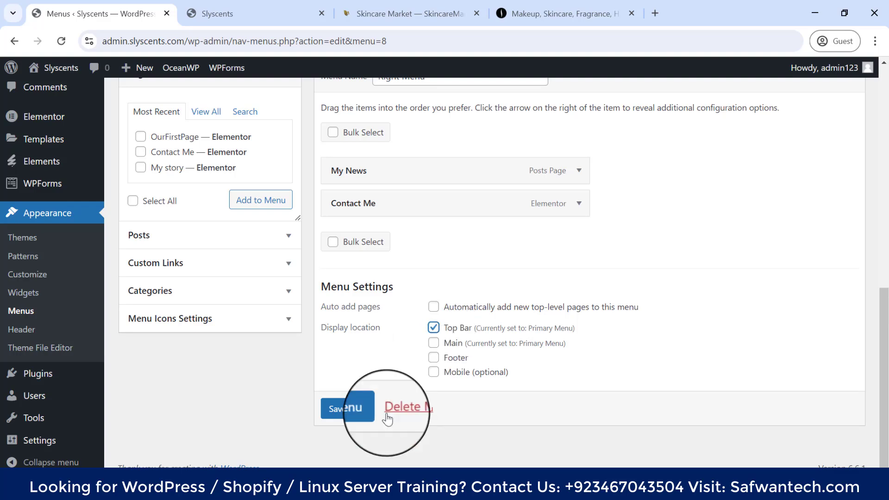
click(349, 409)
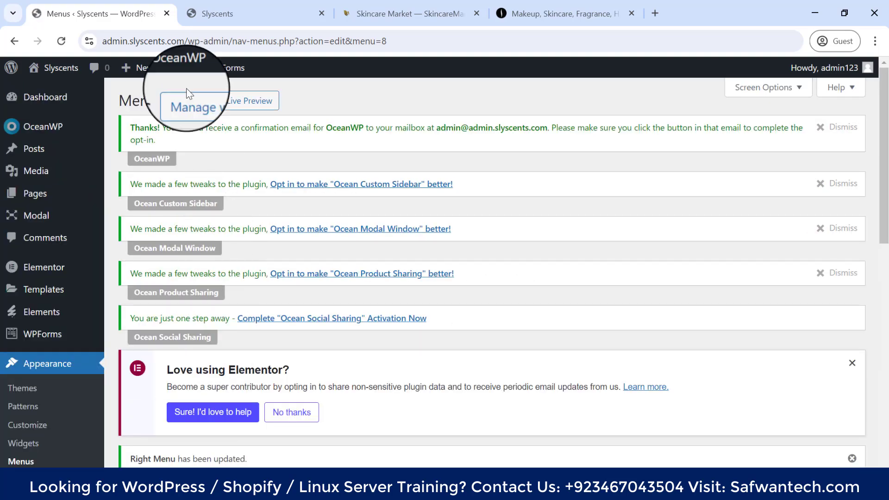
click(278, 6)
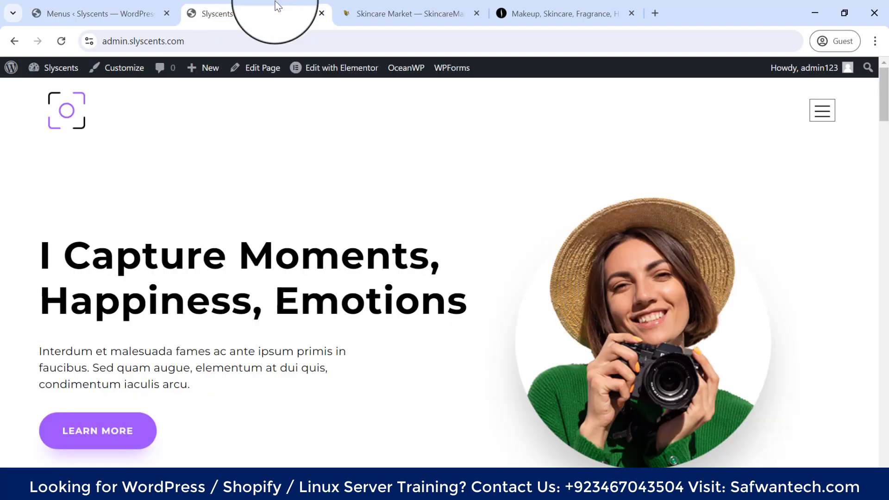
click(62, 41)
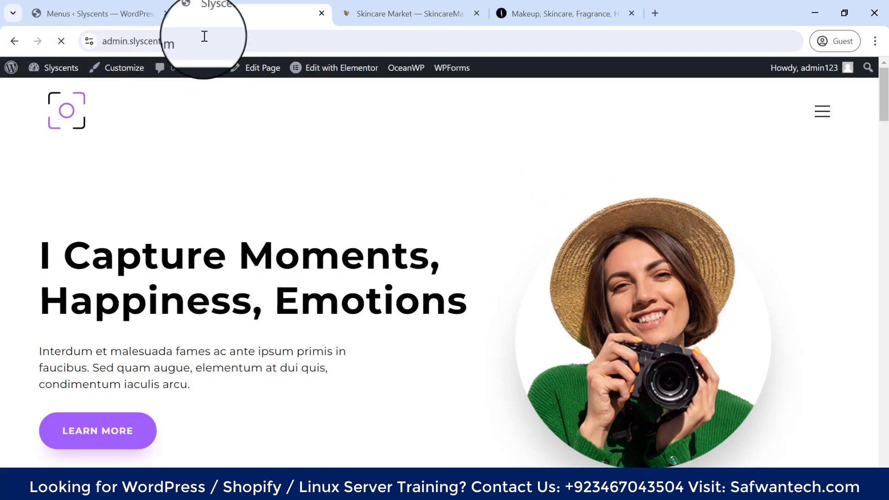
Step: Open the theme Customizer from the WordPress admin and review the Primary Menu's items and menu locations
click(107, 14)
scroll(58, 361, down, 3)
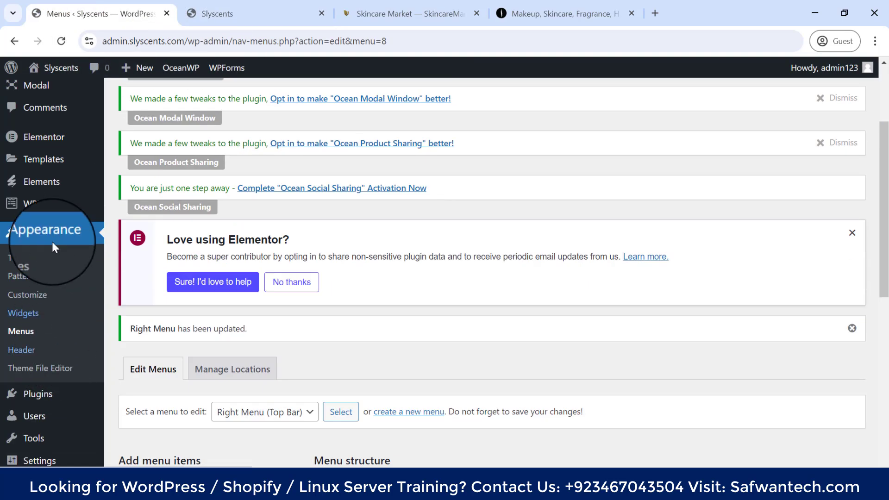
click(42, 296)
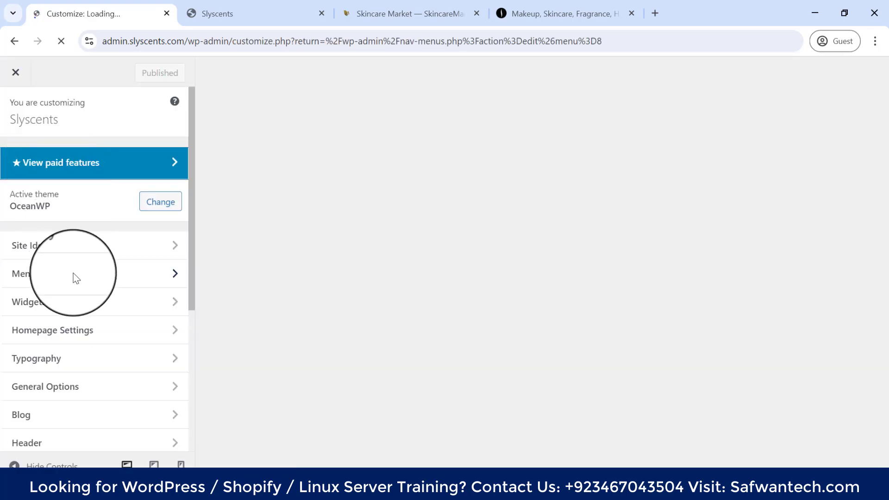
click(74, 277)
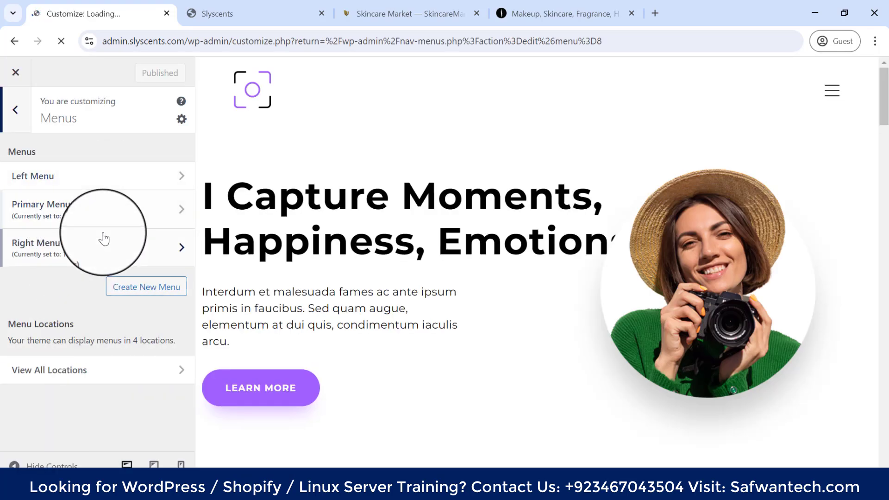
click(96, 211)
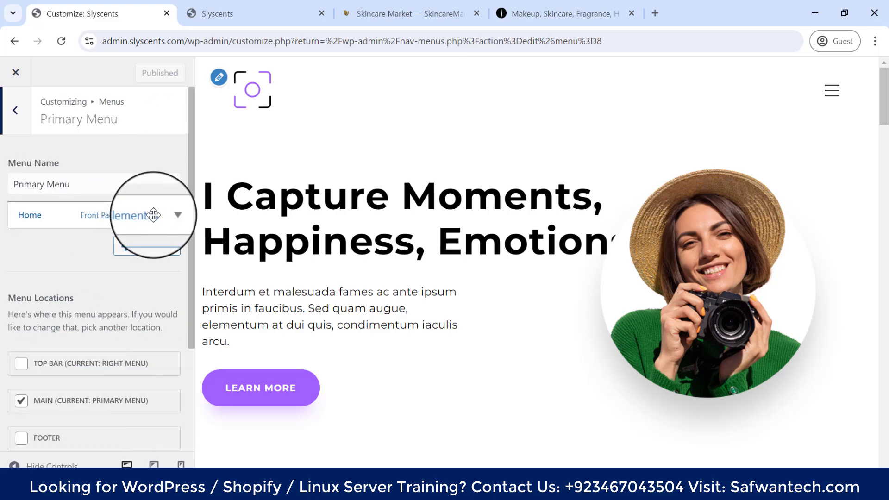
scroll(81, 289, down, 1)
scroll(80, 289, down, 3)
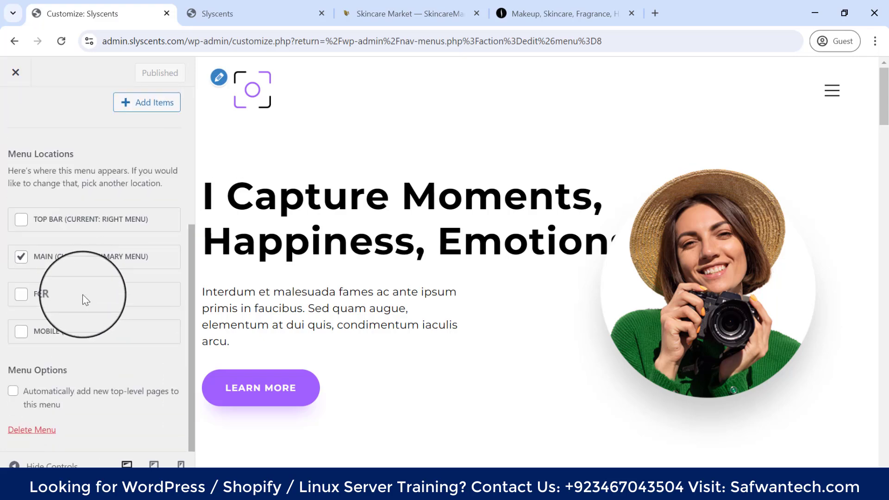
scroll(54, 342, up, 5)
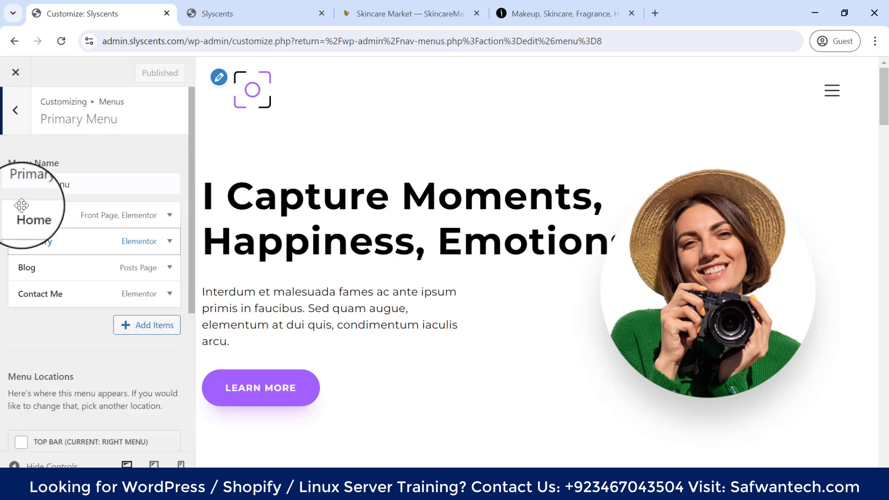
click(15, 110)
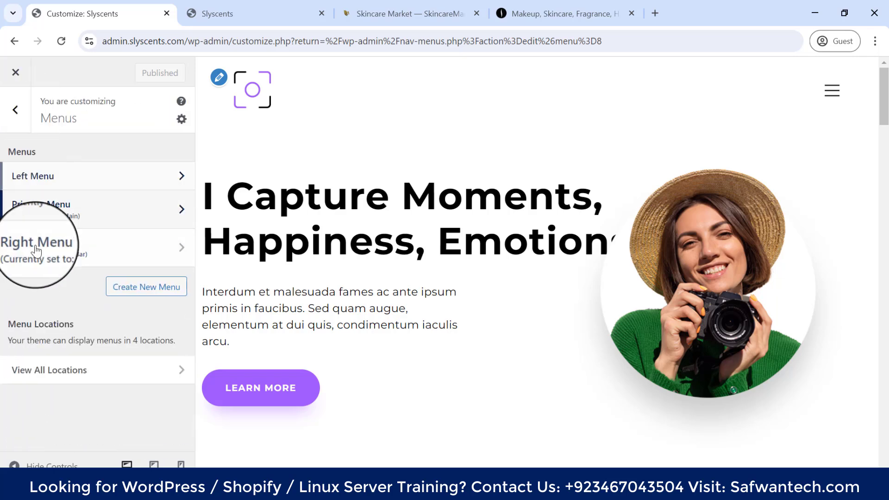
Step: Look at the Homepage Settings in the Customizer and return to its list of sections
click(16, 119)
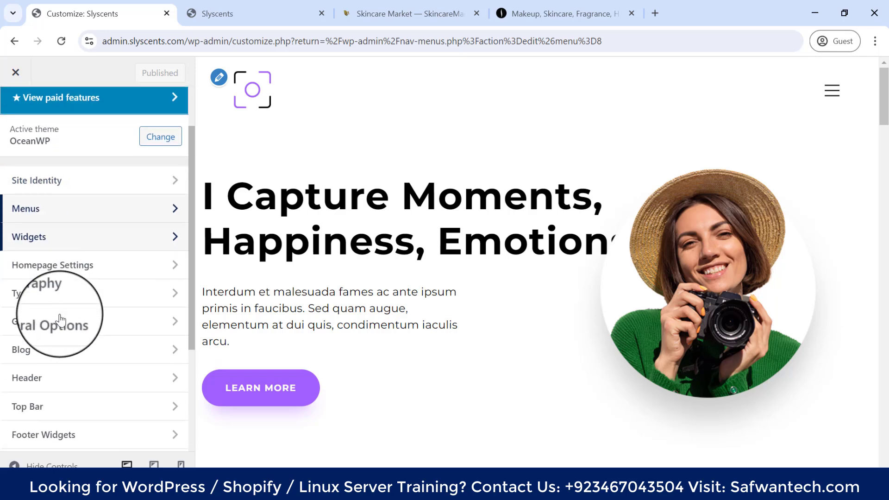
click(68, 269)
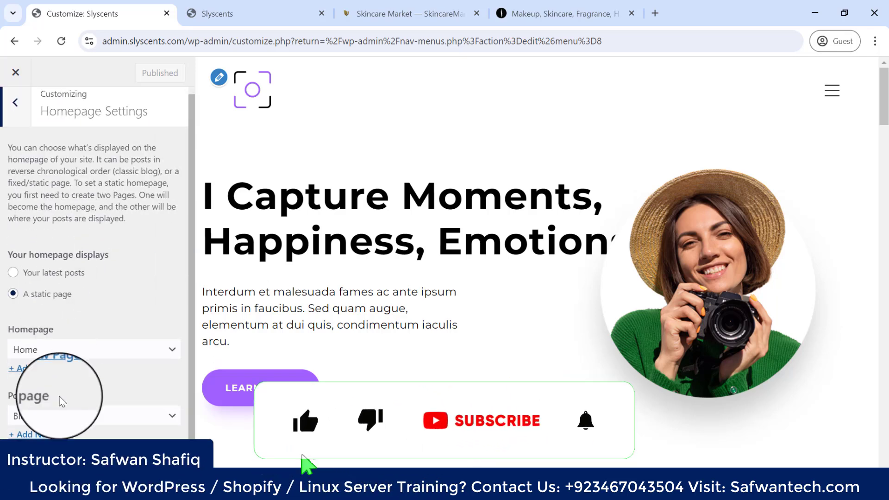
click(15, 110)
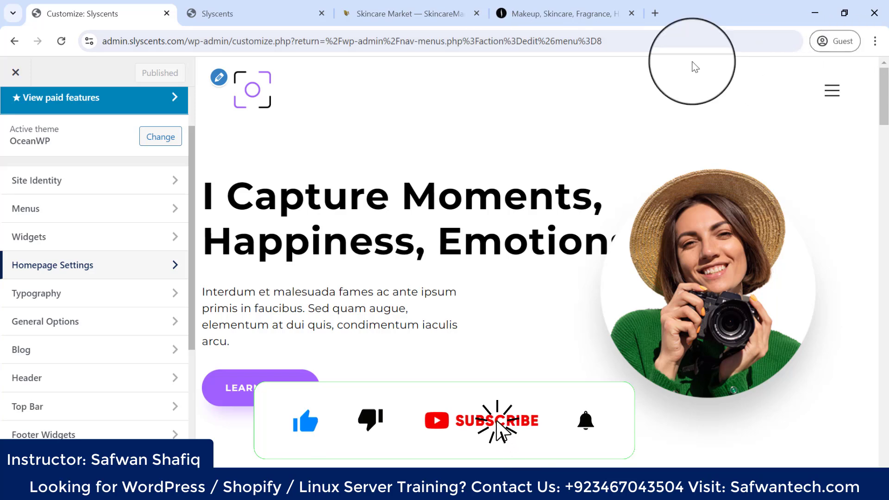
Step: Enable the top bar in the Customizer's general Top Bar settings and publish the change
scroll(63, 305, down, 3)
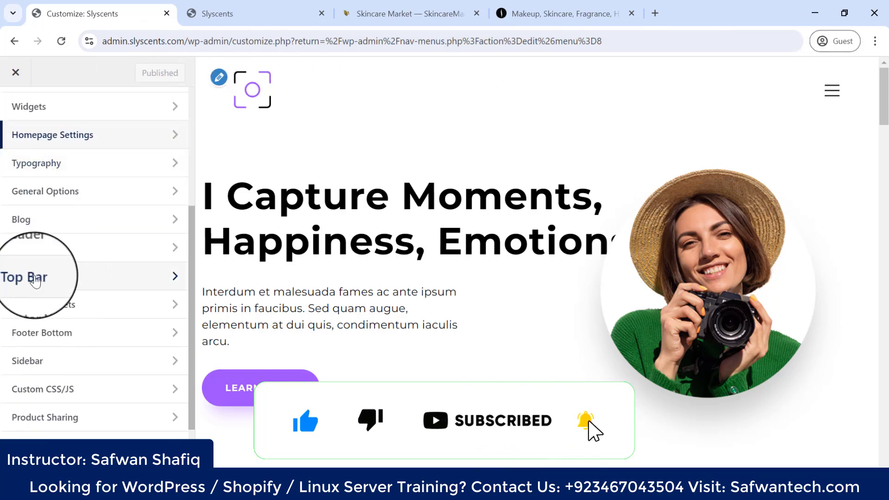
click(36, 277)
click(112, 165)
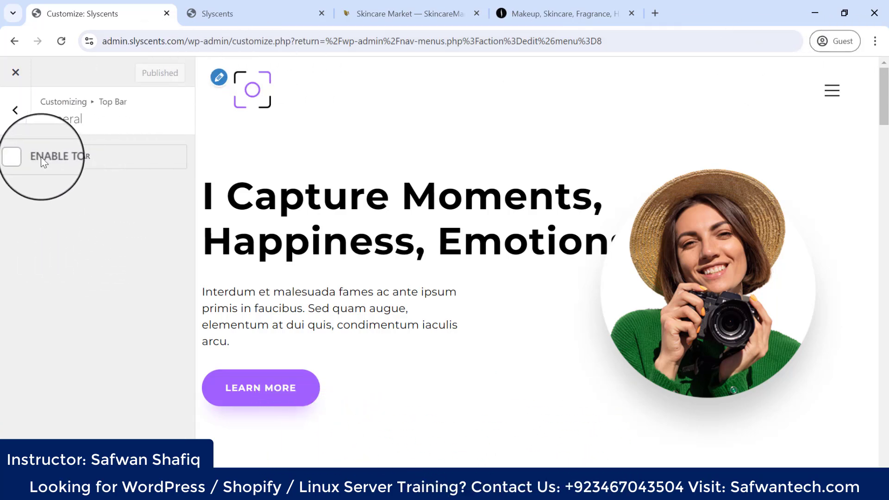
click(21, 157)
click(152, 77)
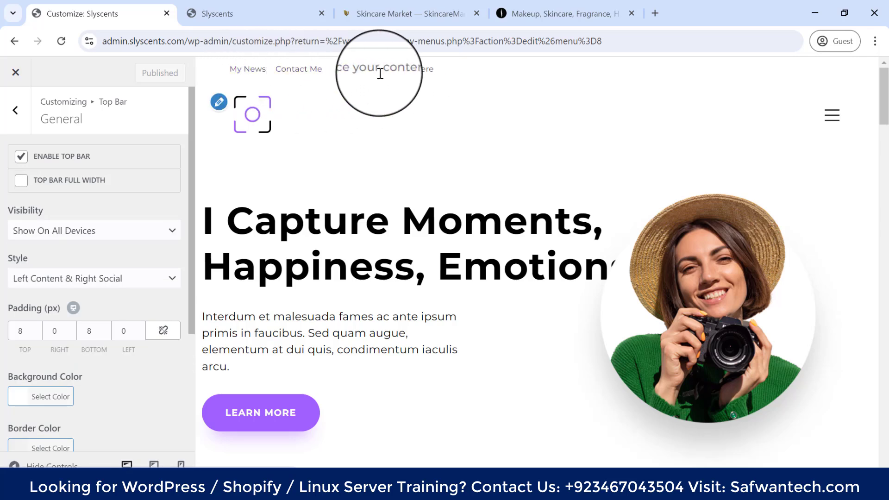
Step: Reload the Customizer, review the Mobile Menu settings of its Header section and close the Customizer
click(63, 34)
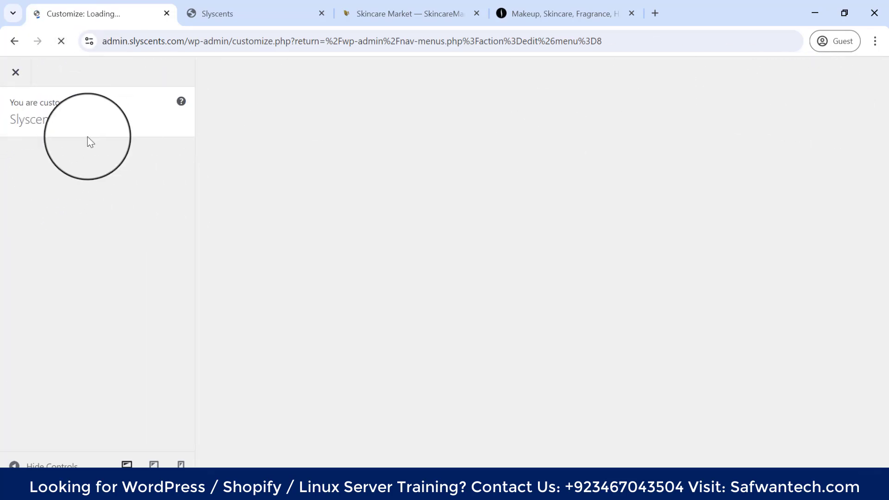
scroll(132, 341, up, 10)
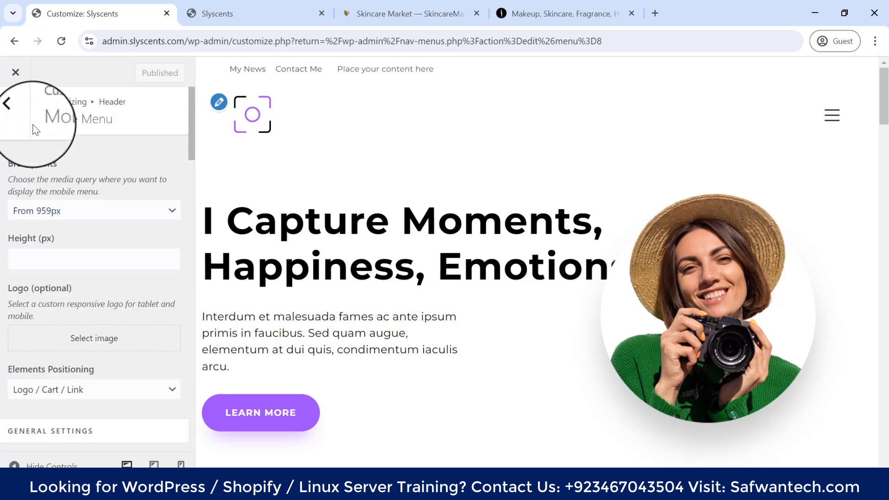
click(15, 111)
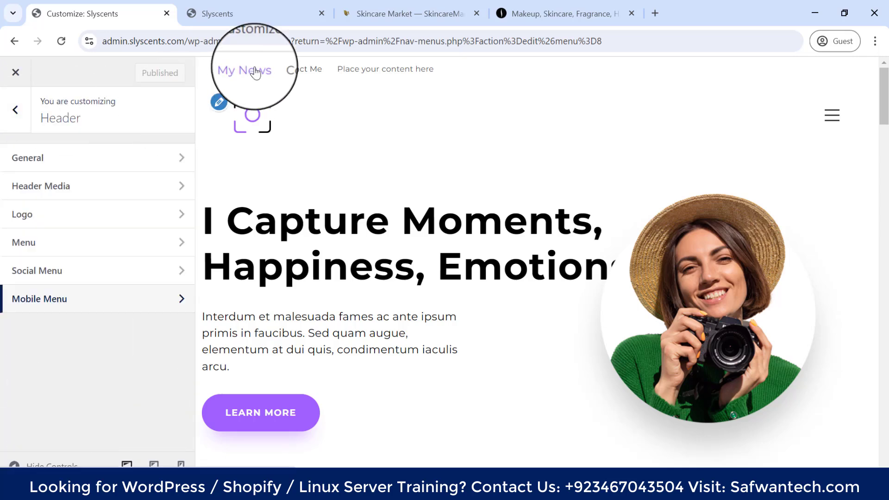
click(15, 110)
click(15, 71)
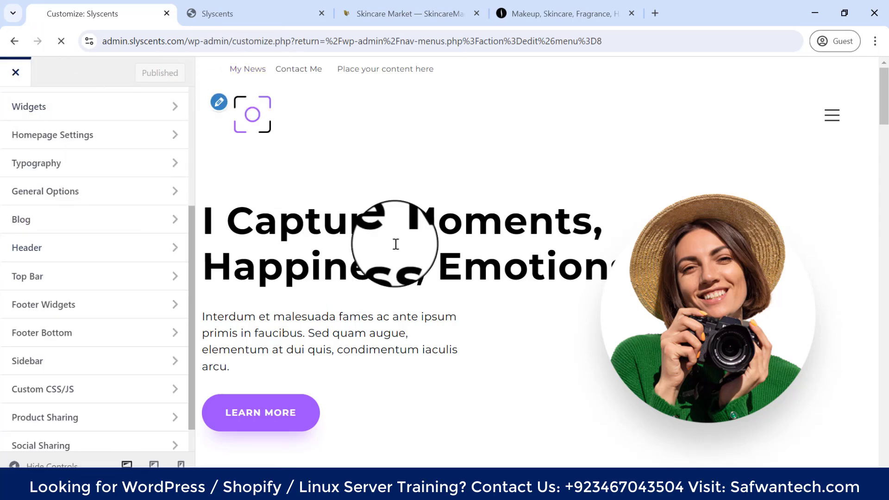
Step: Load the Primary Menu (Main) for editing on the Menus page
scroll(55, 249, down, 4)
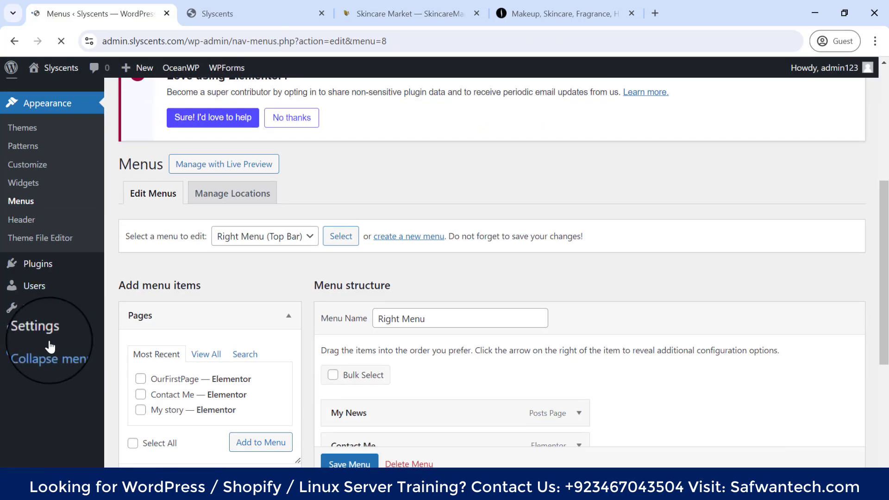
scroll(477, 328, down, 2)
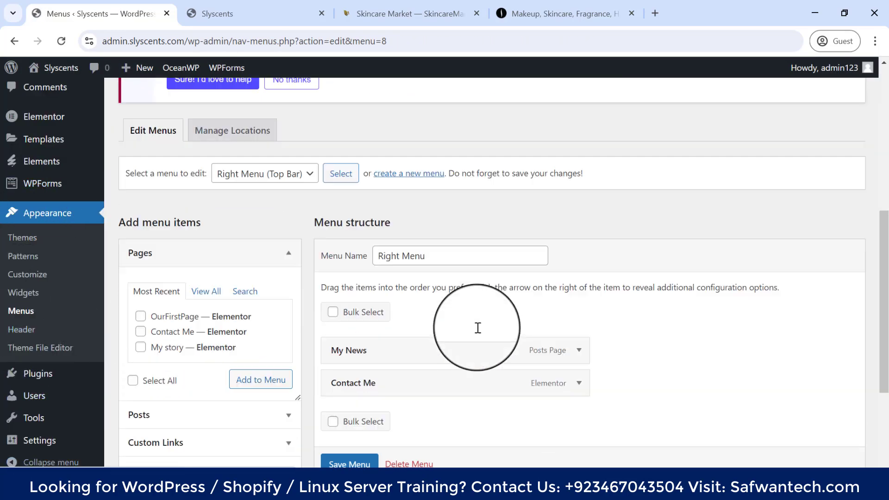
click(250, 119)
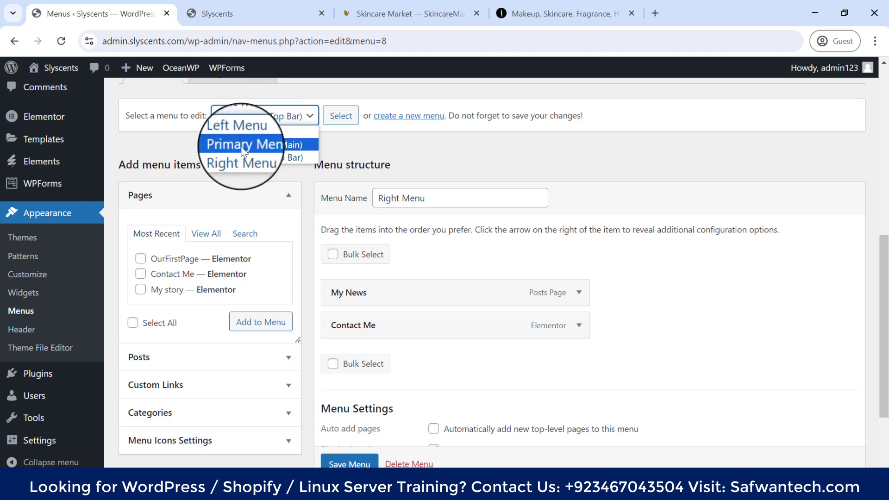
click(248, 143)
click(334, 124)
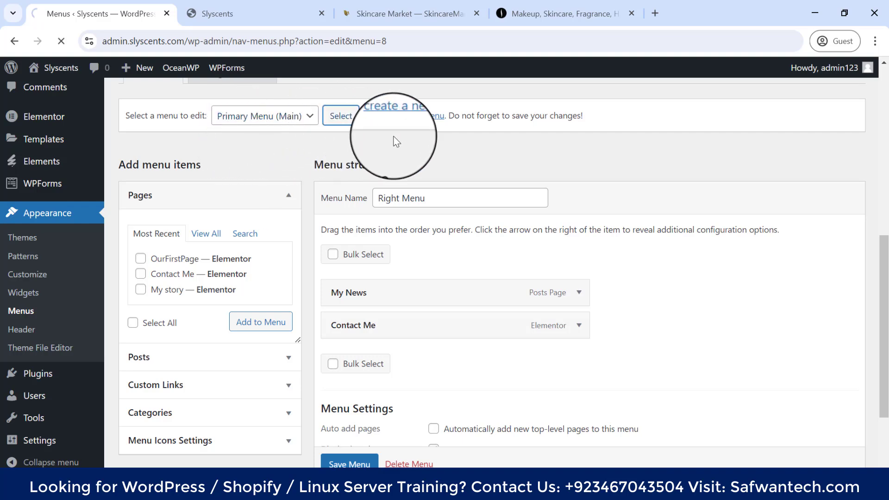
Step: Review the Home, My story, Blog and Contact Me items of the Primary Menu and save the menu
scroll(441, 271, down, 7)
scroll(440, 299, down, 3)
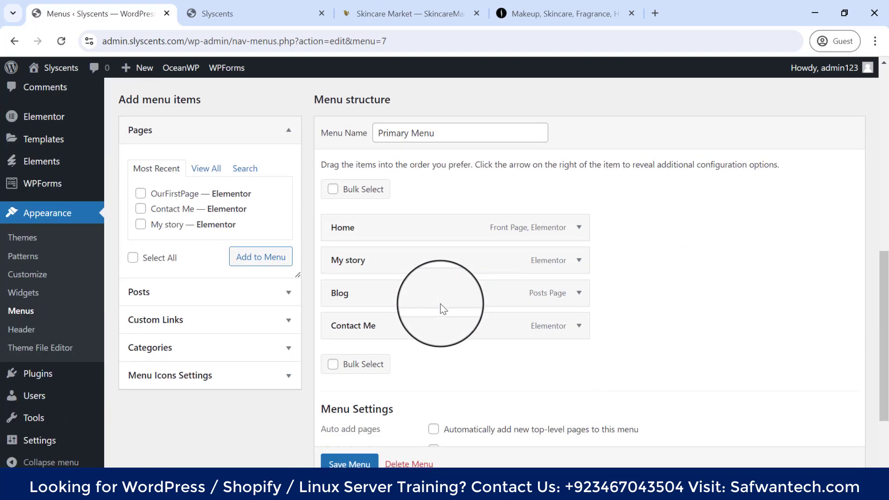
mouse_move(355, 298)
mouse_down()
mouse_move(408, 297)
mouse_move(358, 302)
mouse_move(367, 300)
mouse_up()
scroll(394, 364, down, 3)
click(362, 400)
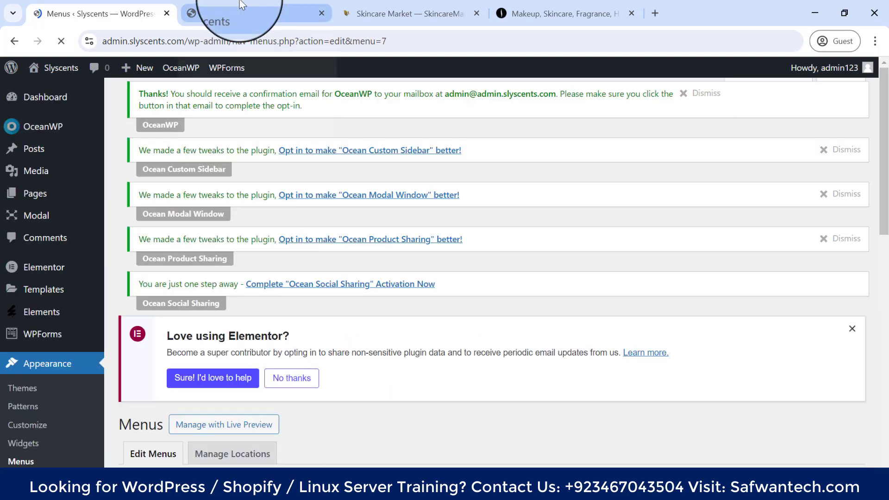
Step: Reload the Slyscents home page to check its header menus and return to the Menus page
click(231, 12)
click(62, 41)
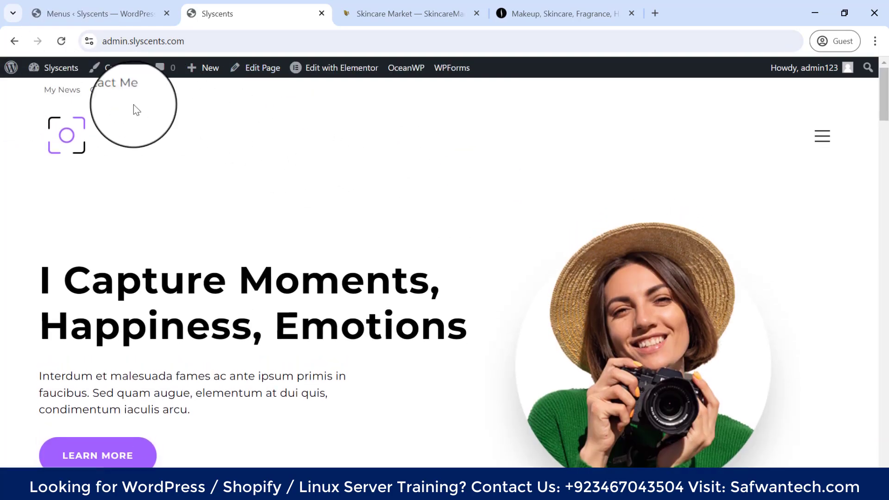
click(61, 41)
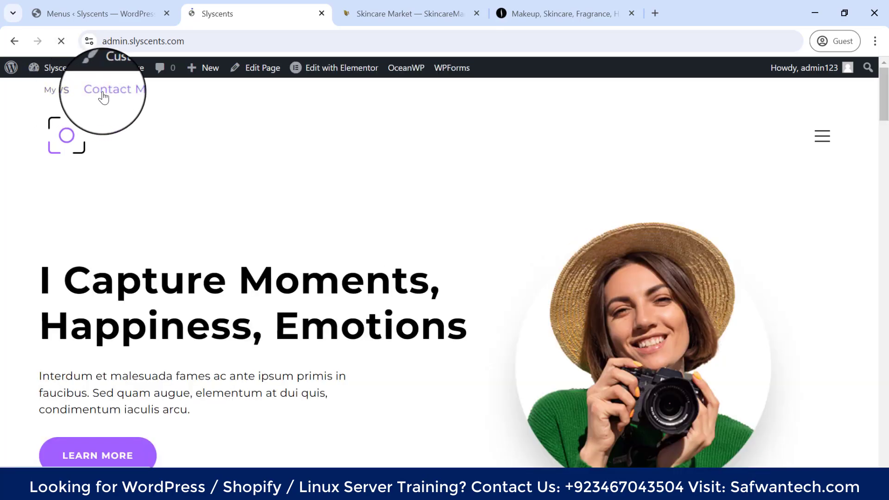
click(81, 5)
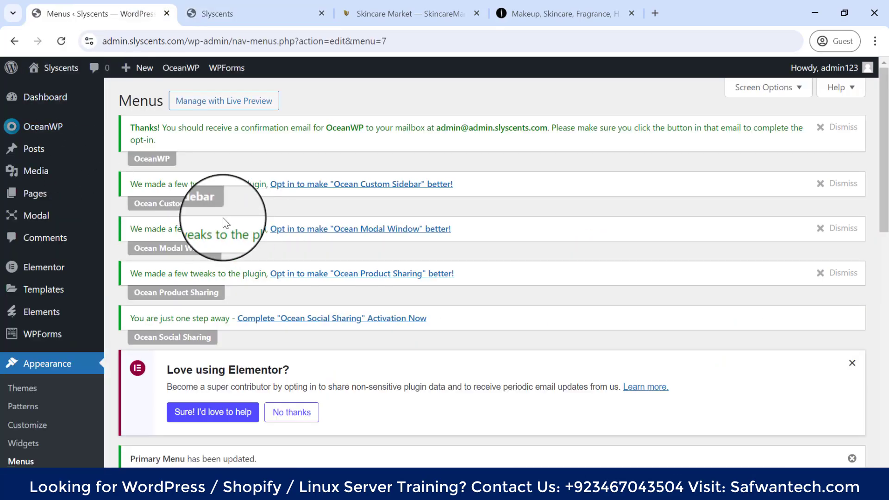
Step: Open the Install Demos page of the OceanWP Panel and browse to the available demo templates
scroll(43, 313, down, 5)
scroll(48, 185, up, 5)
mouse_move(42, 125)
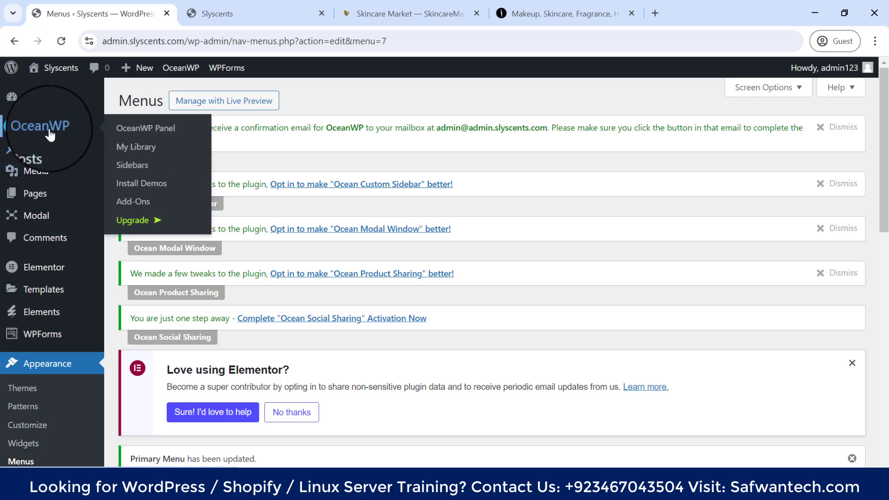
click(188, 188)
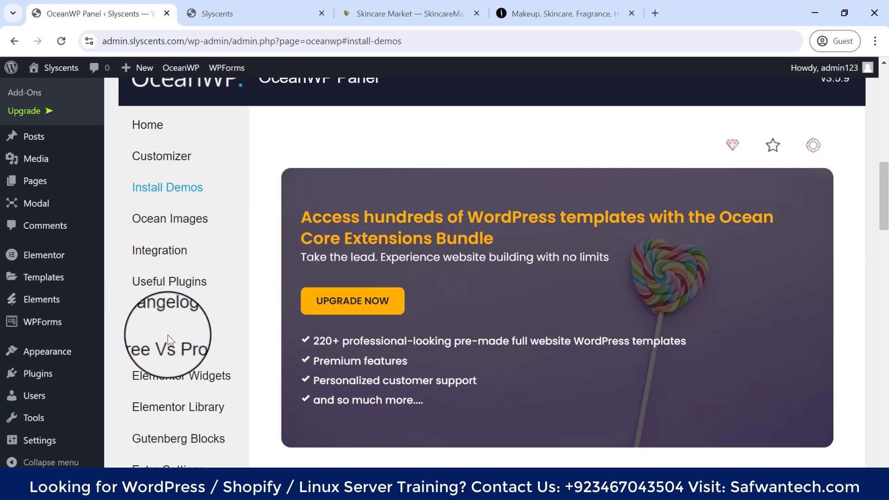
click(169, 197)
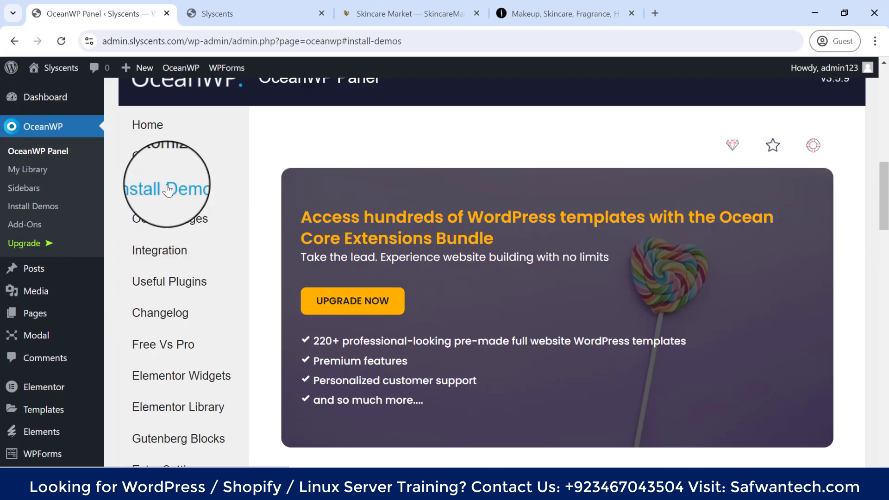
scroll(496, 228, down, 10)
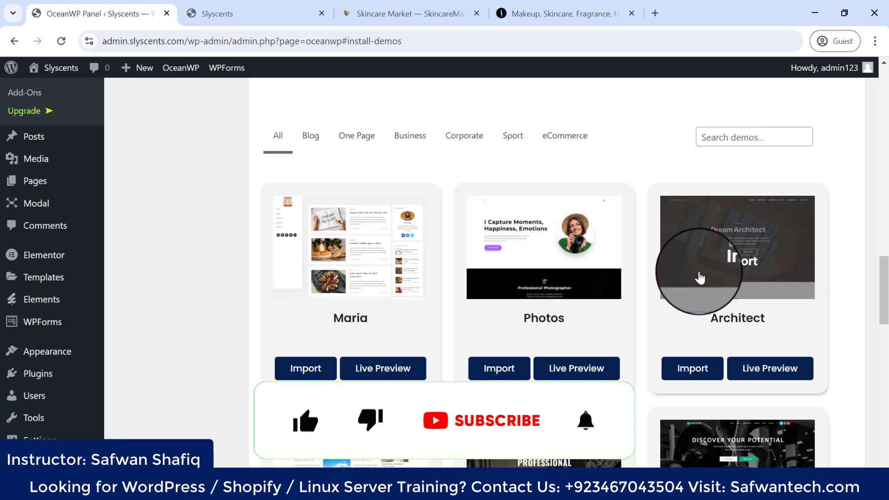
scroll(699, 268, down, 5)
scroll(698, 278, up, 4)
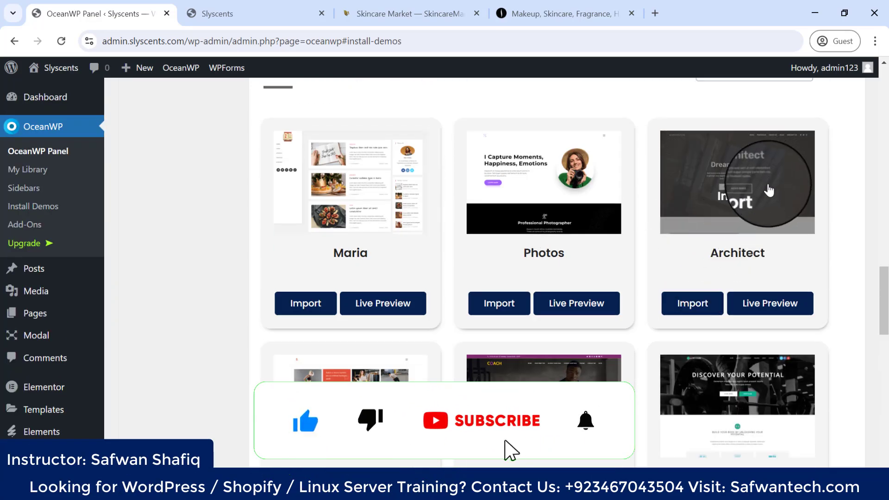
Step: Import the Architect demo with its XML data, Customizer settings, widgets and contact form
click(693, 305)
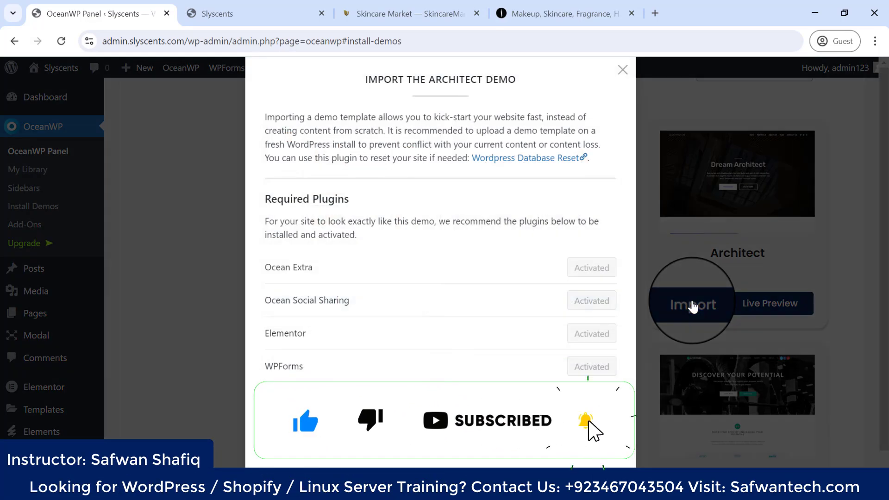
scroll(425, 318, down, 1)
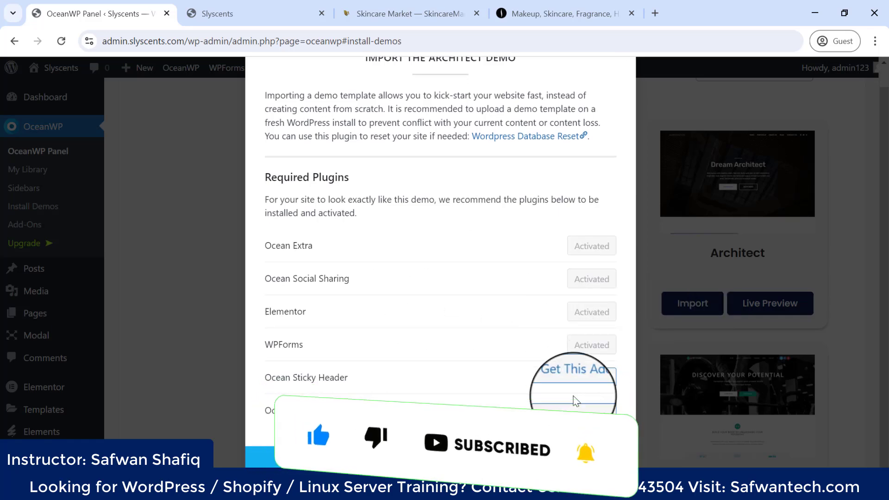
click(474, 460)
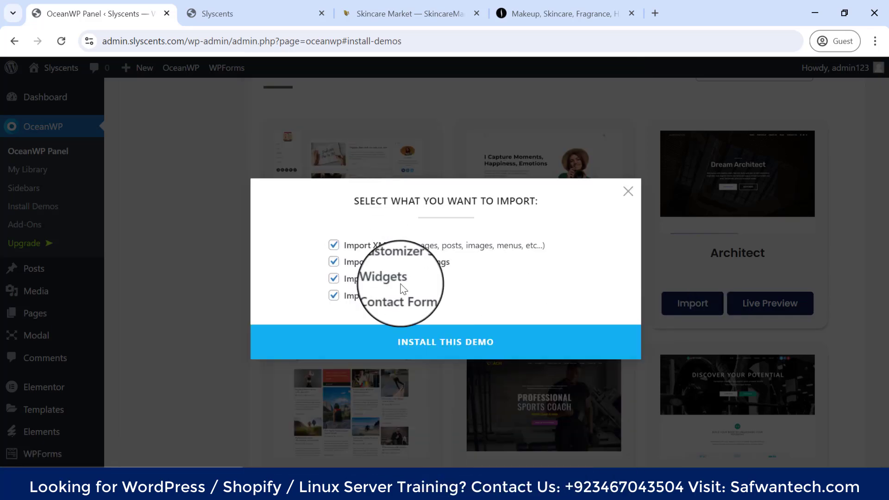
click(403, 339)
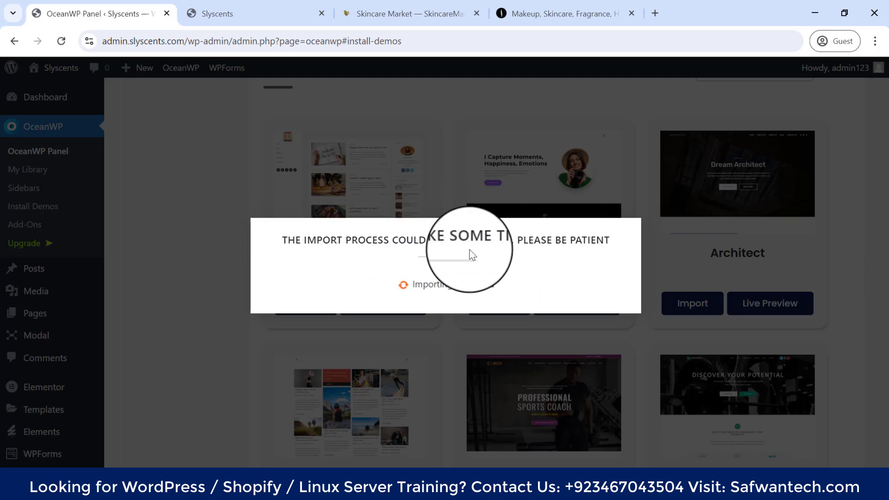
Step: Examine the Skincare Market store's home page layout and the columns and images of its Brands mega menu
click(395, 5)
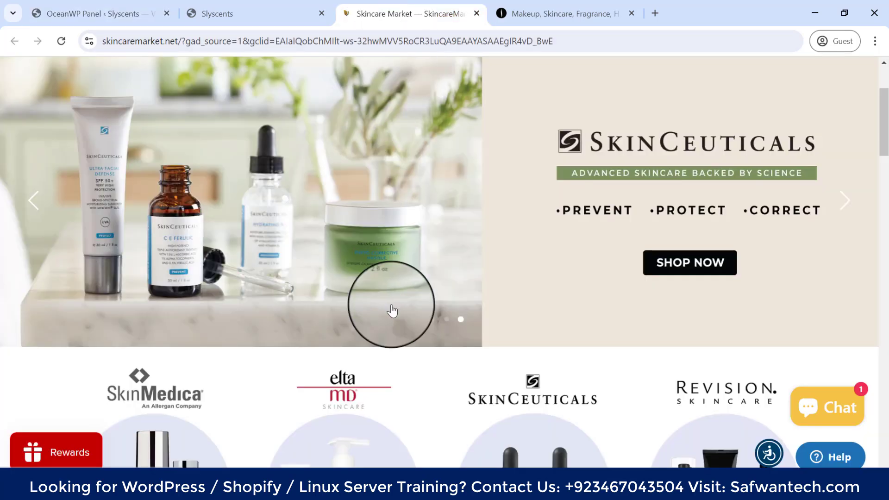
scroll(392, 301, up, 3)
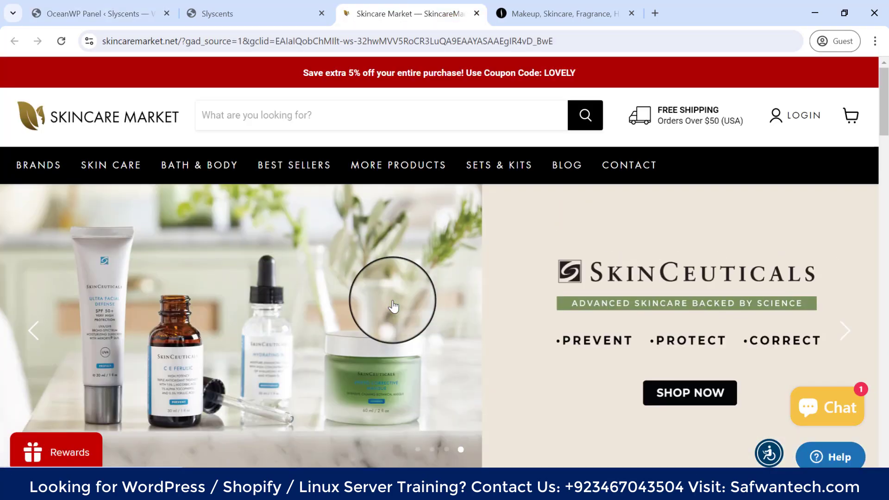
scroll(338, 248, down, 8)
scroll(338, 248, down, 8)
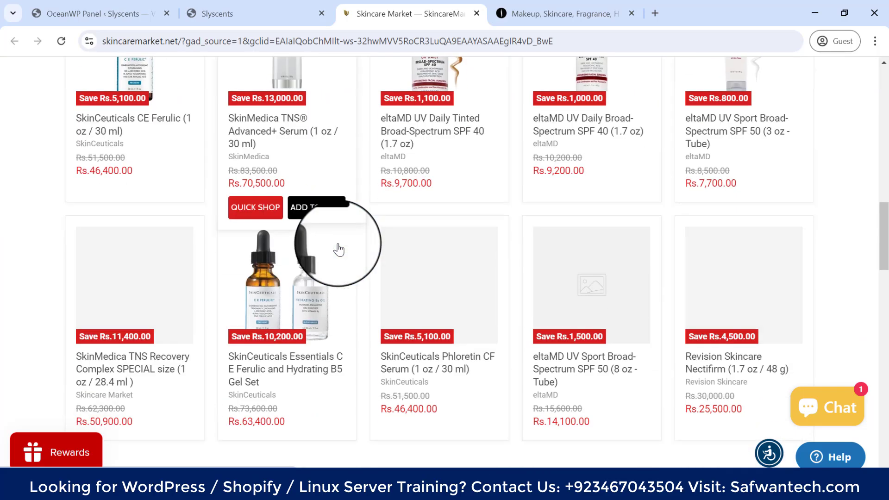
scroll(338, 248, up, 11)
scroll(338, 248, up, 5)
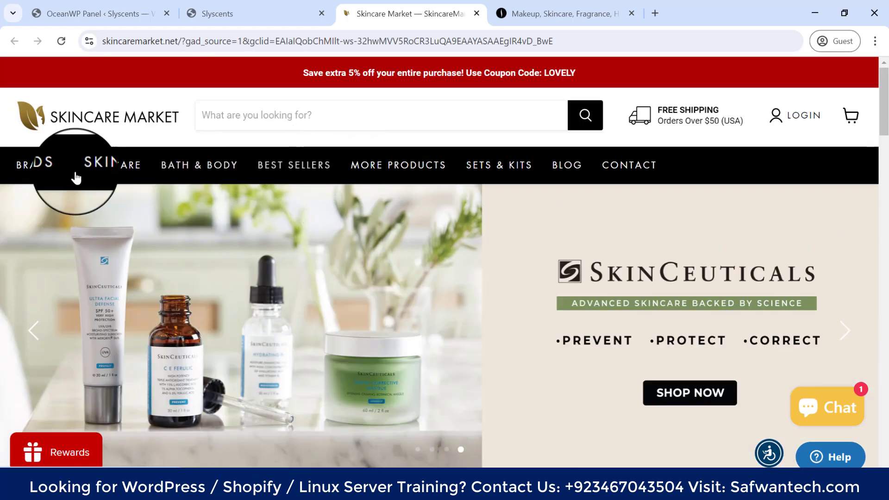
mouse_move(16, 173)
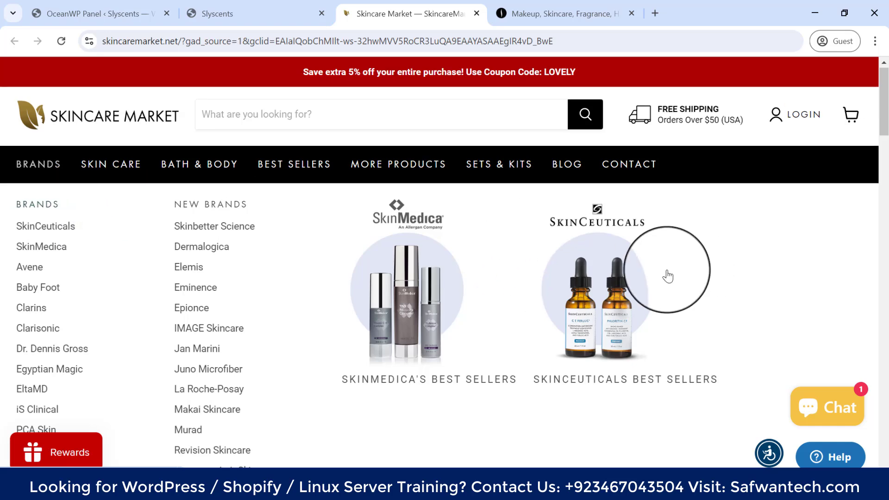
scroll(667, 277, down, 3)
scroll(165, 200, up, 2)
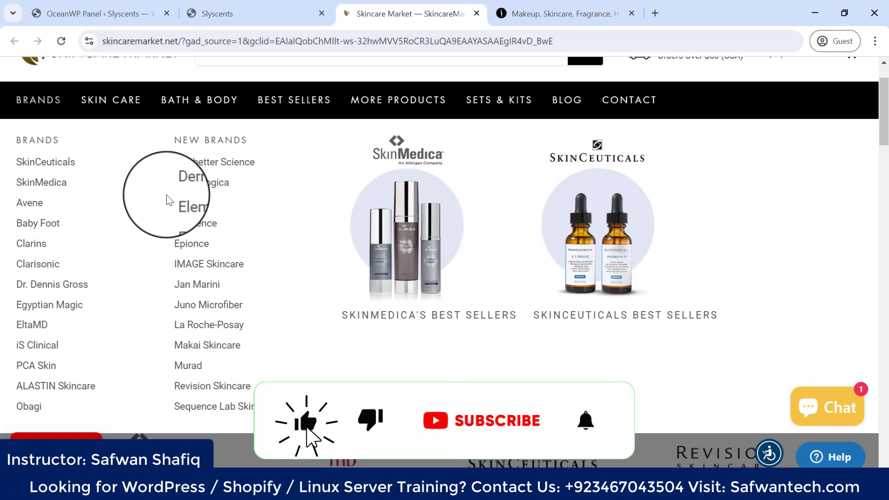
scroll(167, 200, down, 1)
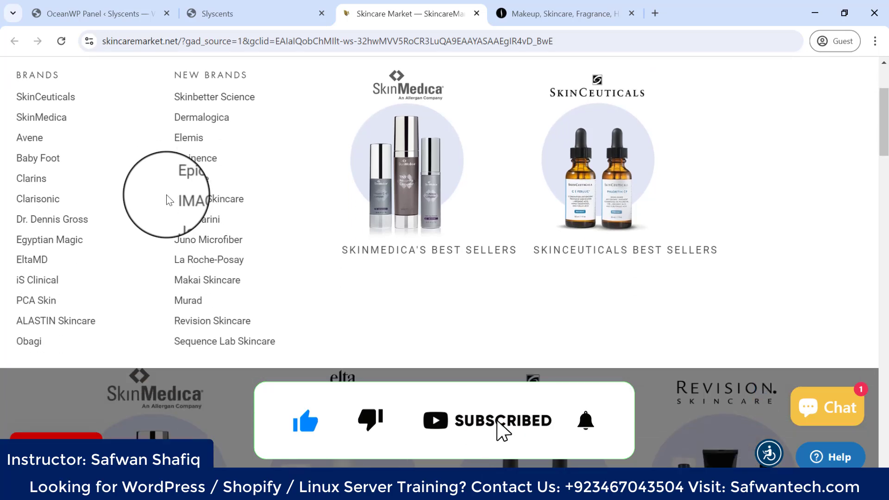
scroll(169, 200, up, 1)
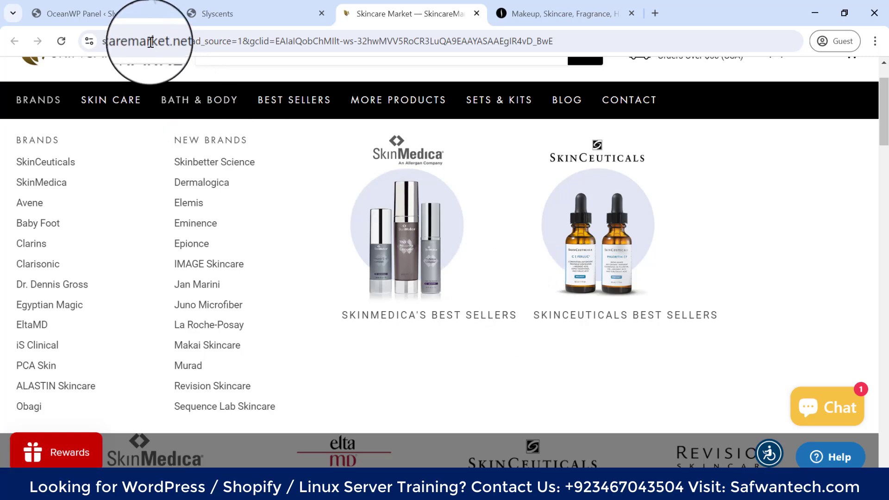
Step: Return to the OceanWP Panel and dismiss the finished demo import dialog
click(99, 8)
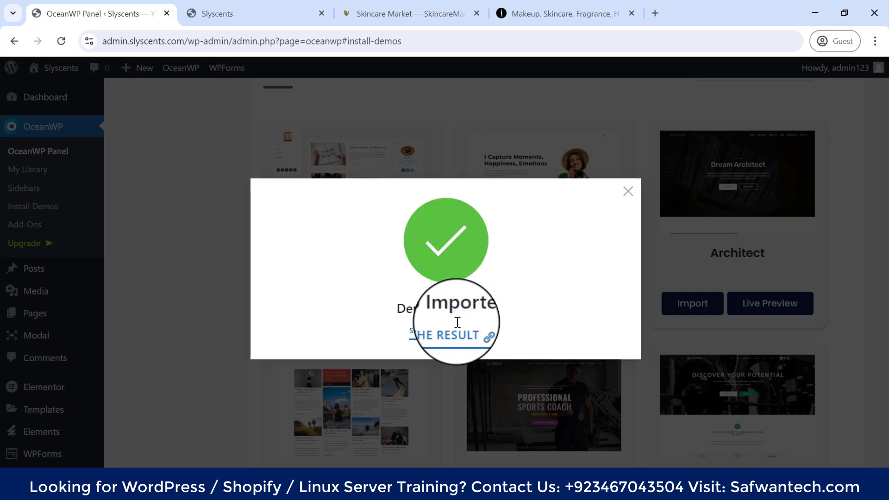
click(628, 192)
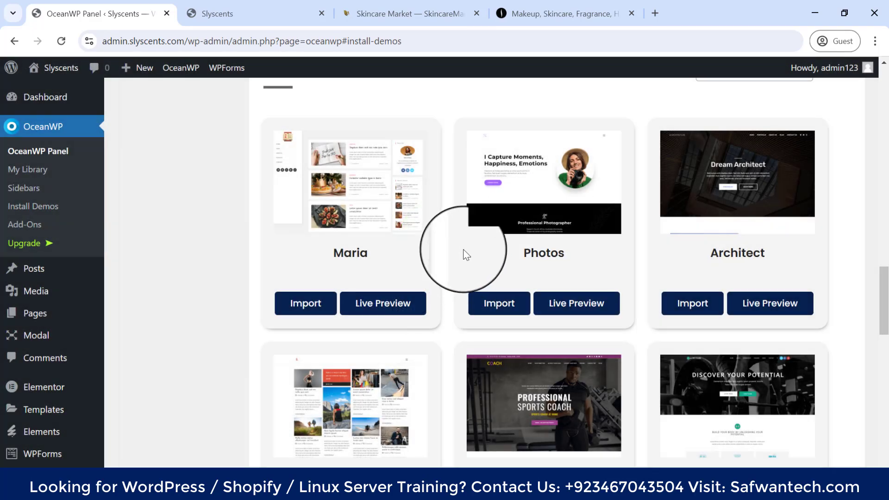
scroll(463, 252, up, 10)
scroll(368, 214, down, 8)
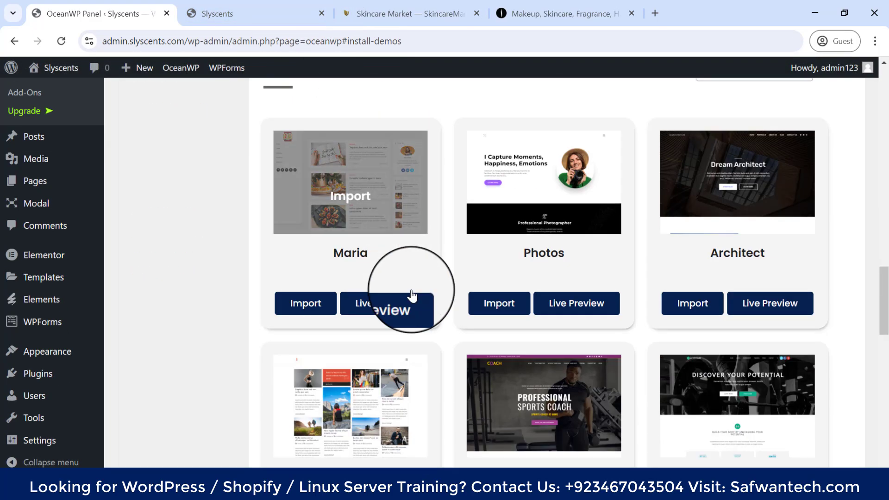
scroll(239, 212, up, 6)
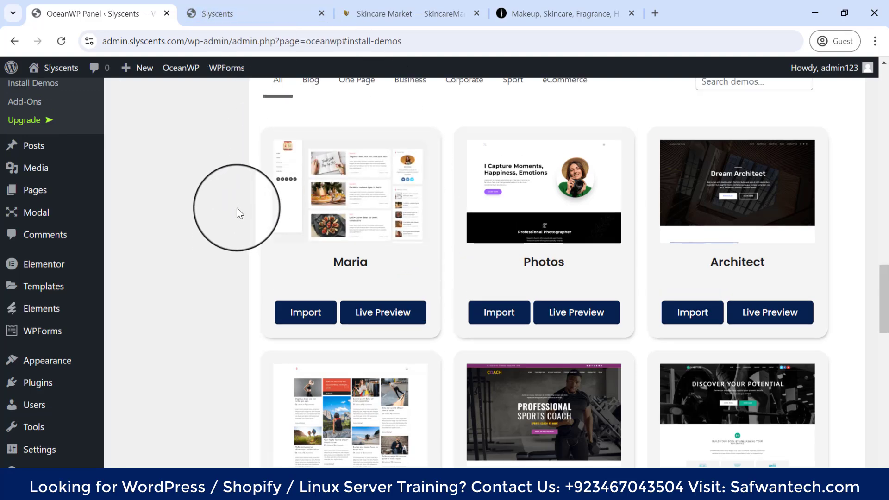
Step: Reload the Slyscents home page and examine the imported Architect design and its header menu
click(218, 14)
click(61, 41)
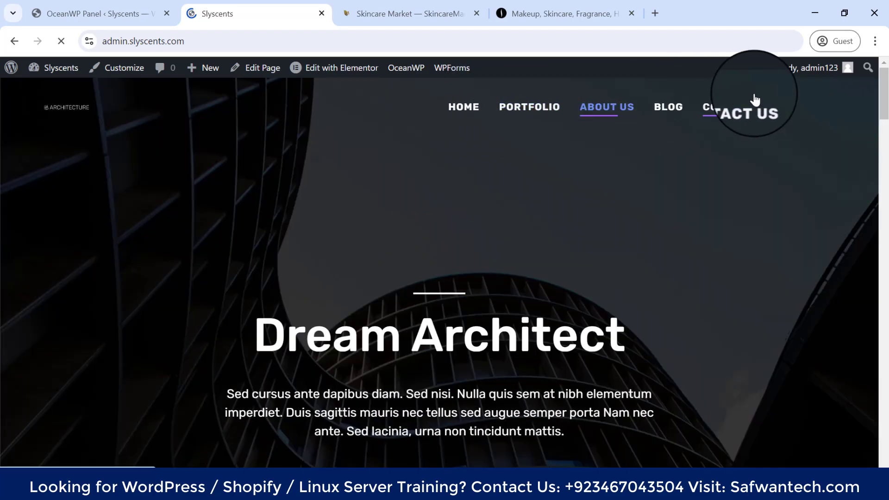
scroll(387, 248, down, 15)
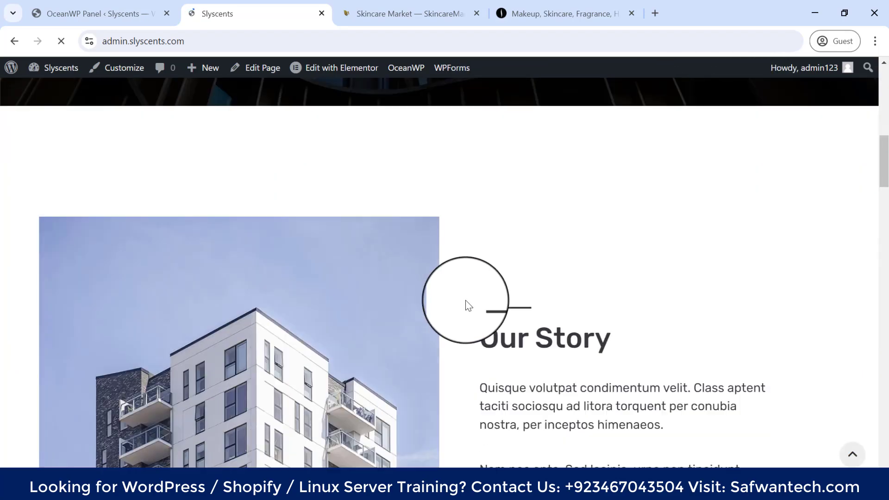
scroll(478, 257, up, 15)
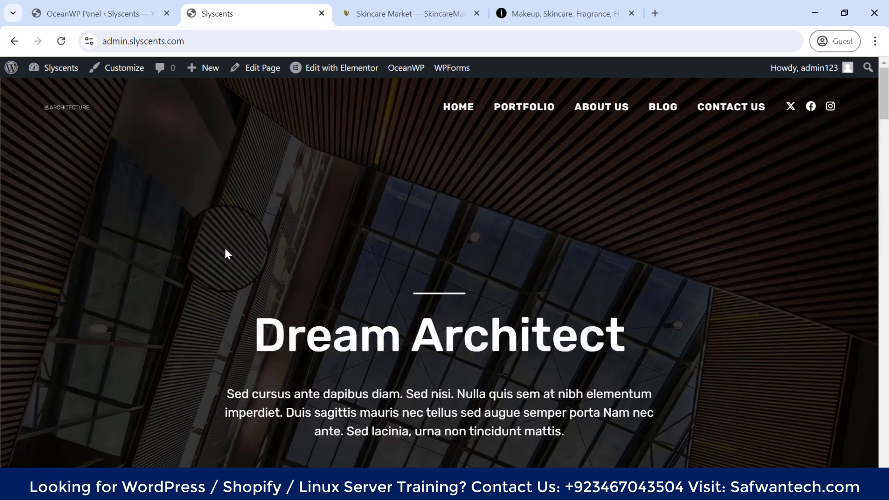
scroll(35, 178, down, 5)
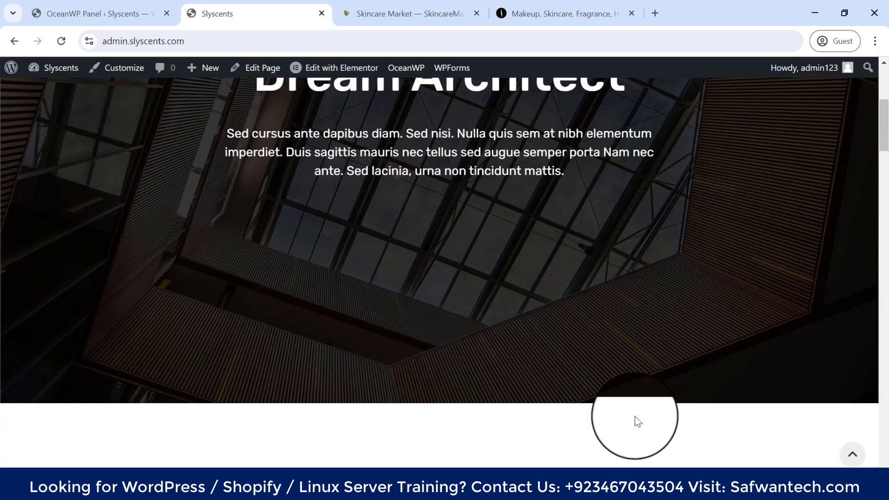
scroll(551, 302, up, 5)
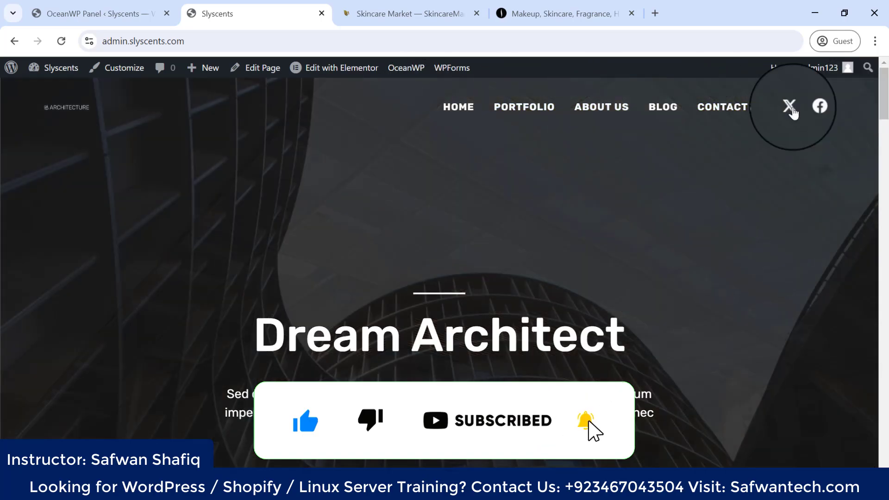
Step: Return to the WordPress admin, view the installed plugins and open the page for adding a new plugin
click(93, 13)
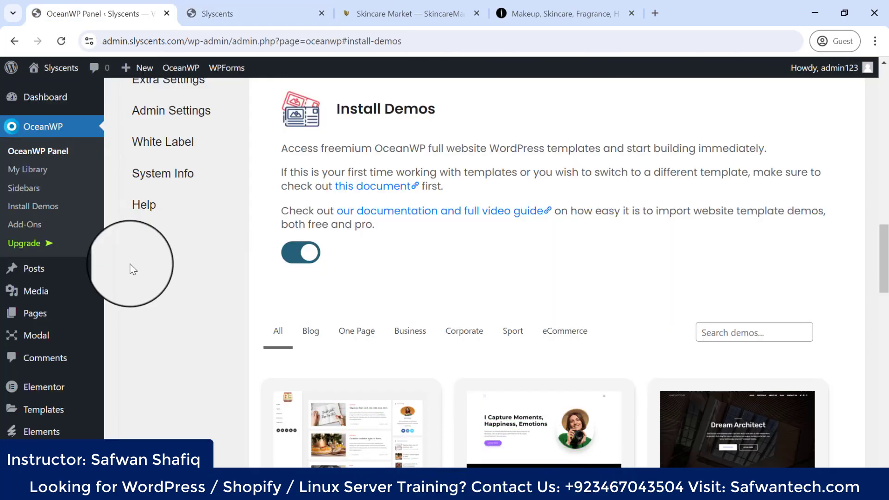
scroll(133, 269, down, 4)
scroll(108, 258, down, 4)
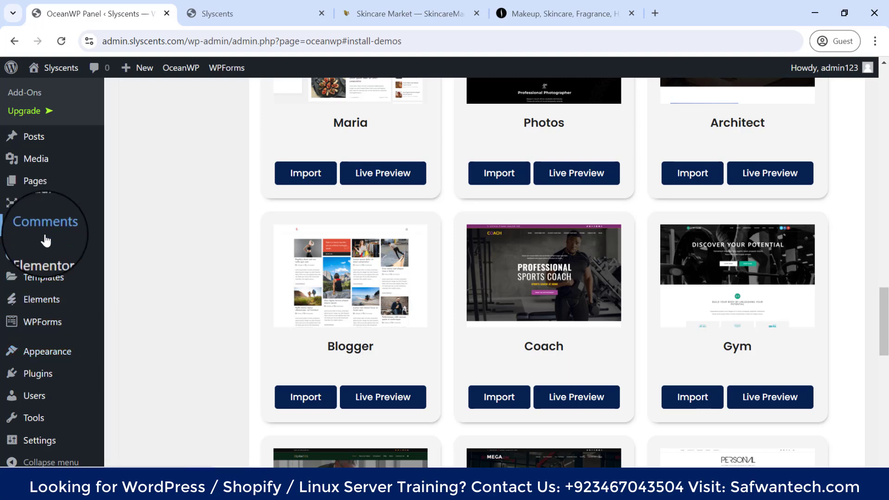
mouse_move(42, 261)
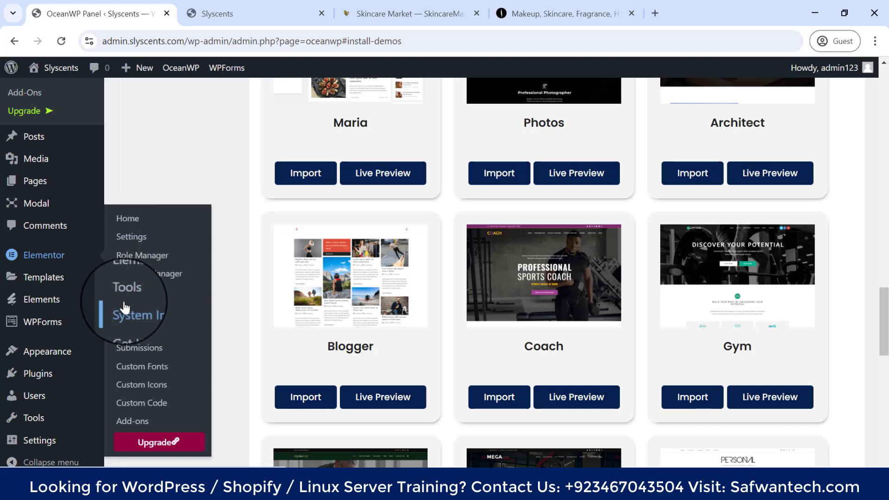
scroll(143, 284, down, 3)
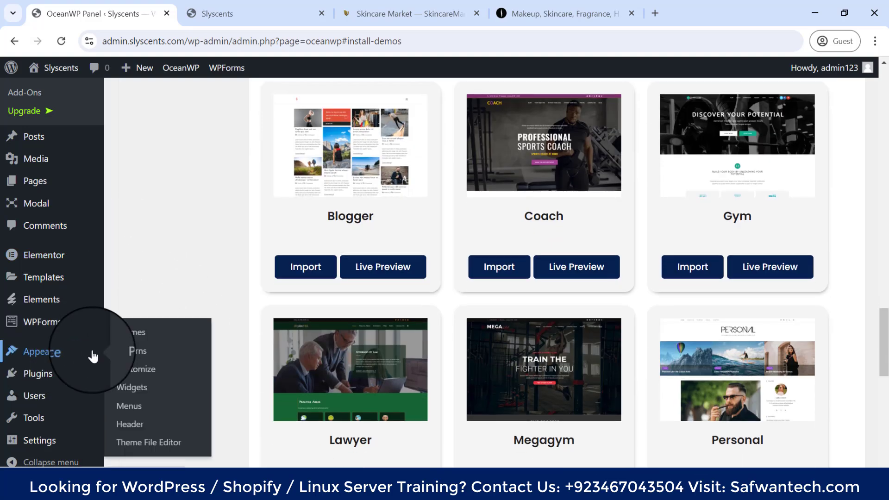
mouse_move(54, 383)
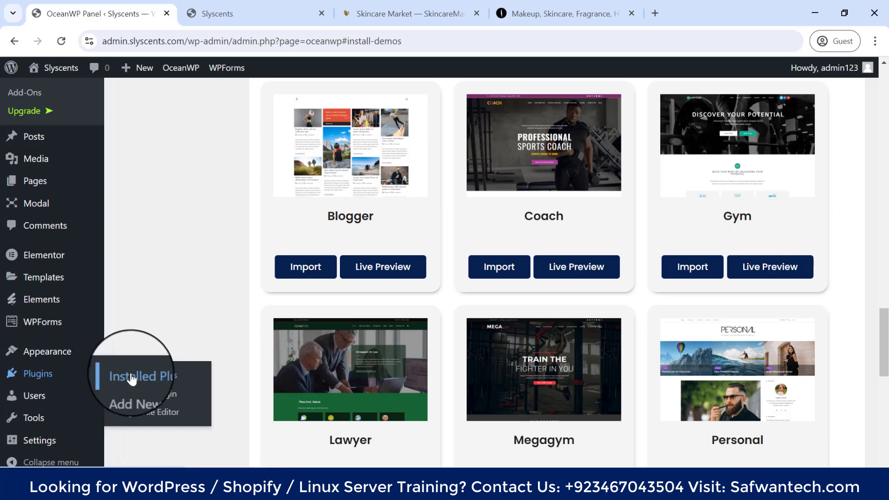
click(139, 375)
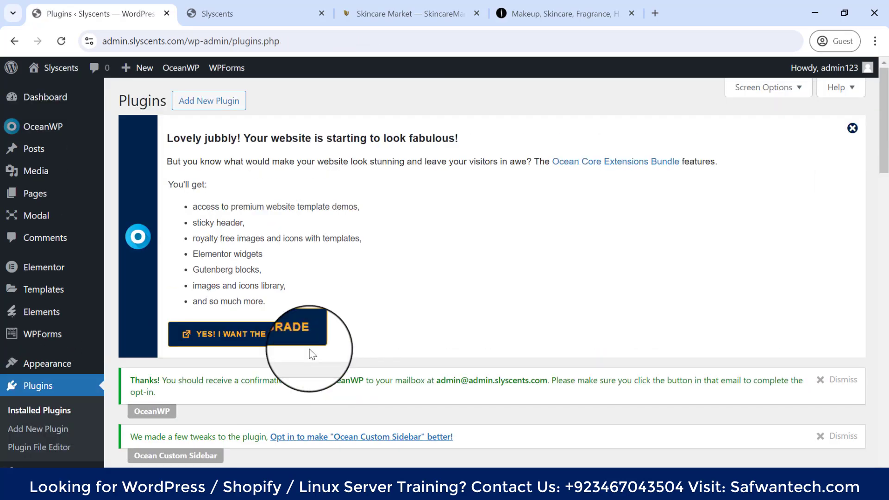
scroll(291, 280, down, 7)
scroll(291, 282, up, 8)
click(221, 99)
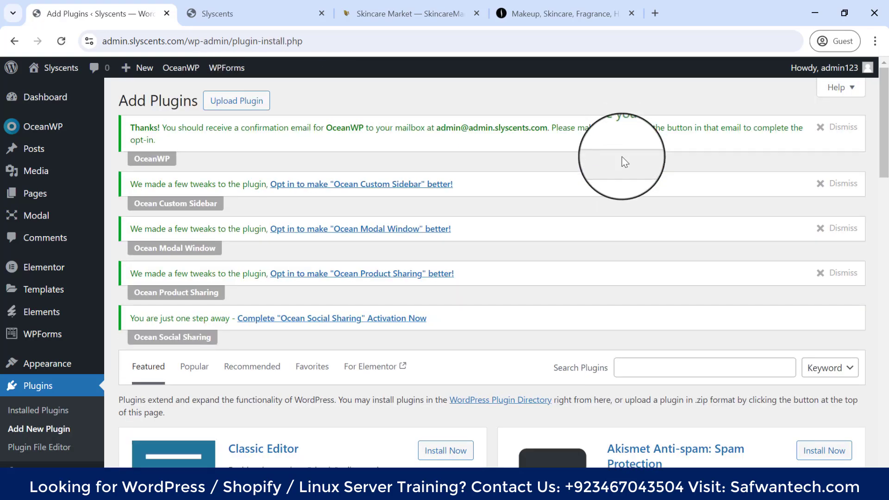
Step: Search the plugin directory for elementskit
scroll(216, 171, down, 5)
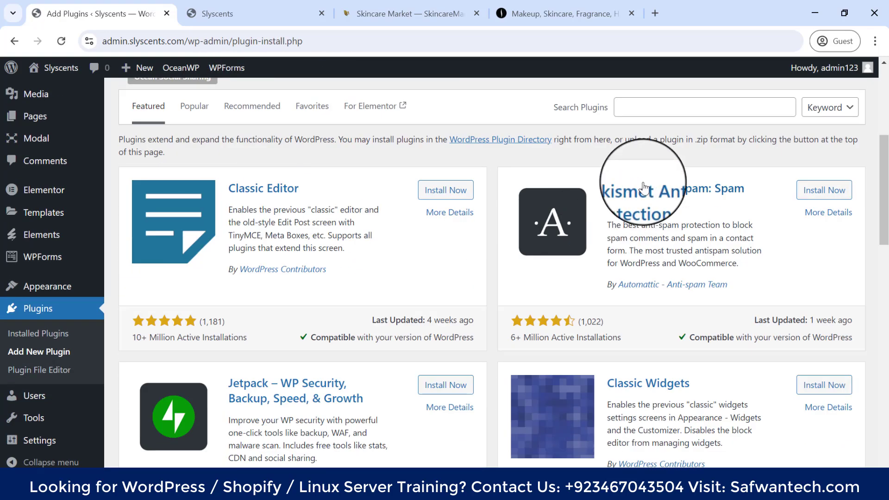
click(731, 111)
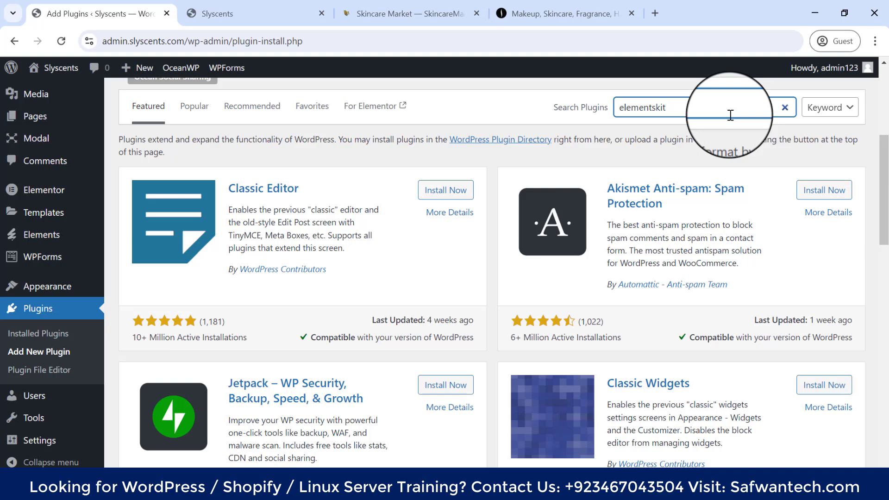
key(Return)
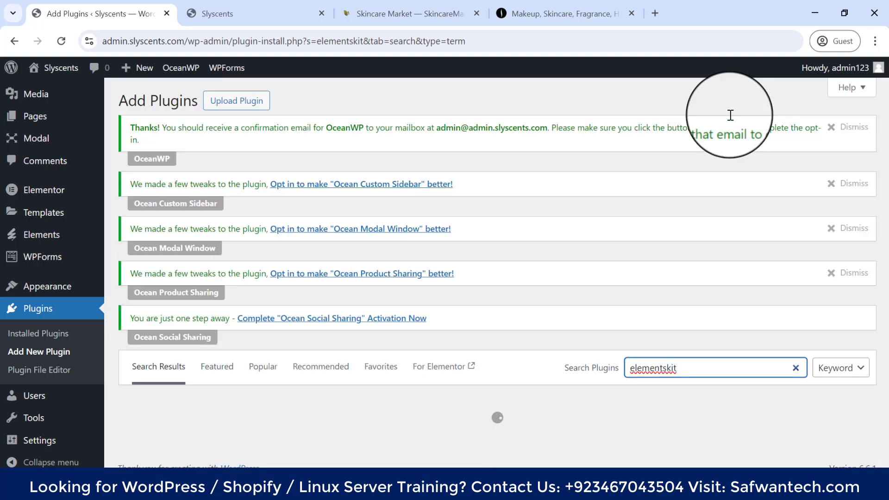
scroll(696, 259, down, 4)
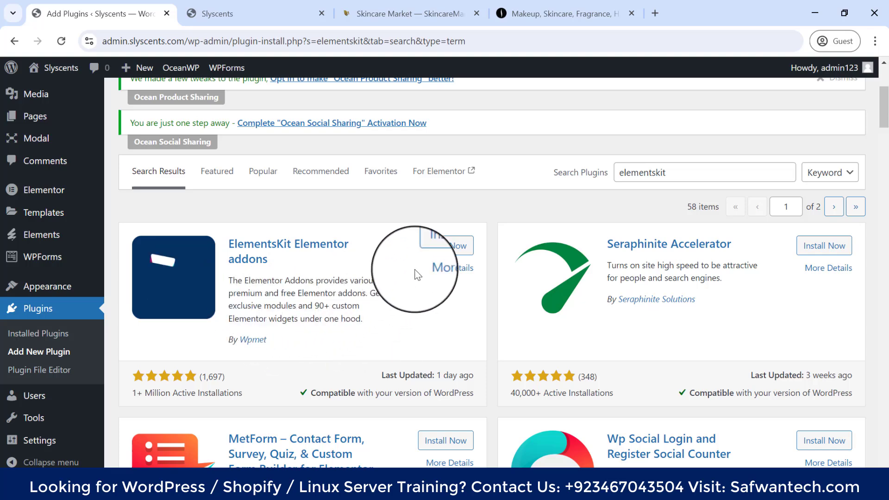
Step: Examine the description and key features in the ElementsKit Elementor addons plugin details, and close them
click(449, 269)
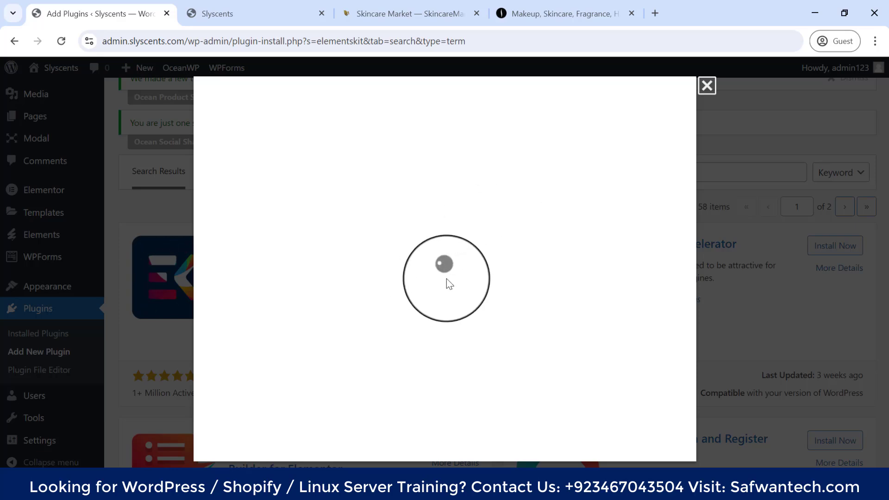
scroll(446, 279, down, 2)
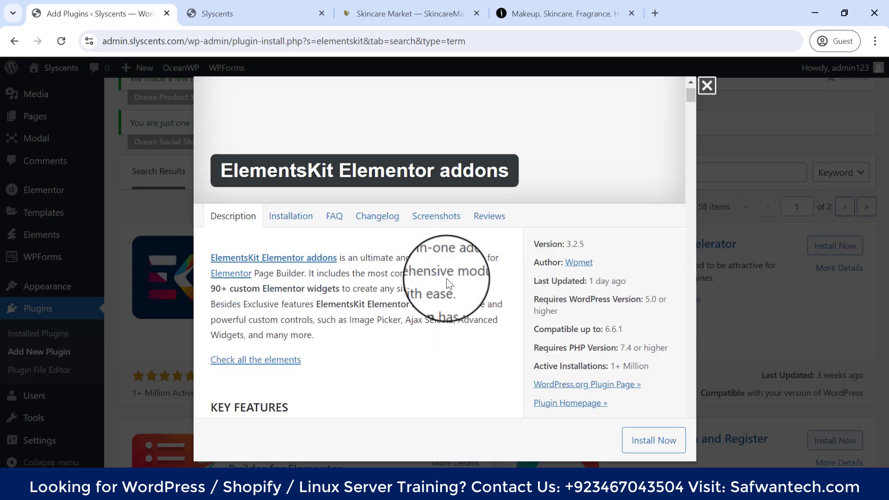
scroll(446, 240, down, 4)
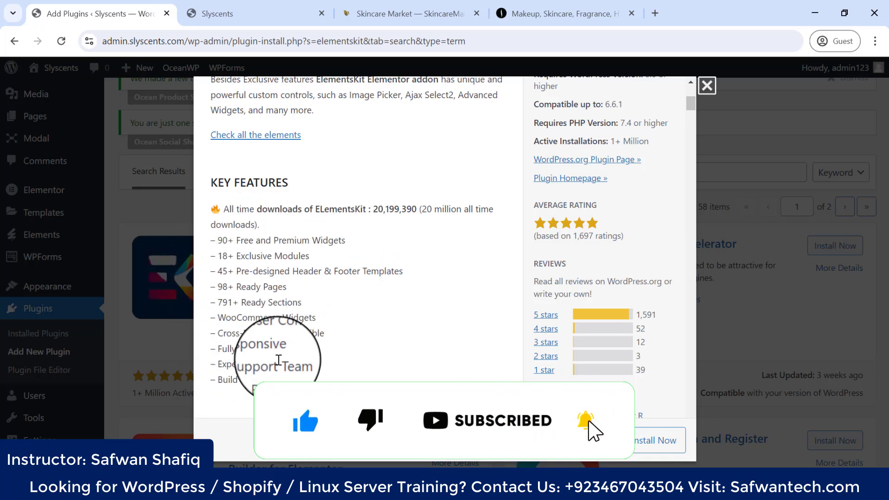
scroll(301, 352, up, 5)
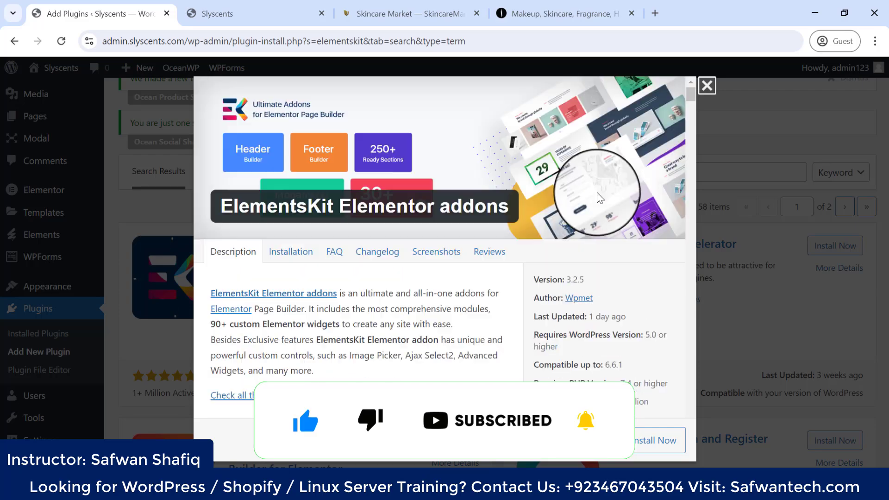
click(708, 80)
Step: Install and activate the ElementsKit Elementor addons plugin
click(446, 245)
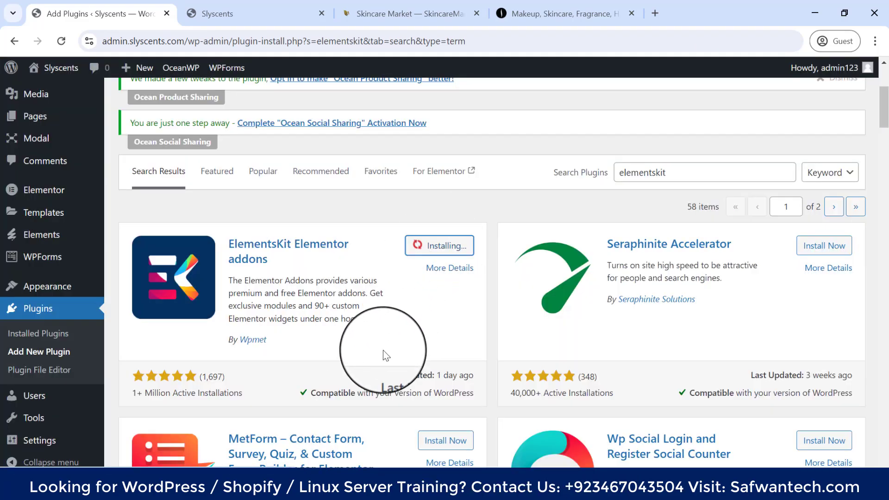
scroll(383, 352, down, 4)
scroll(383, 359, down, 4)
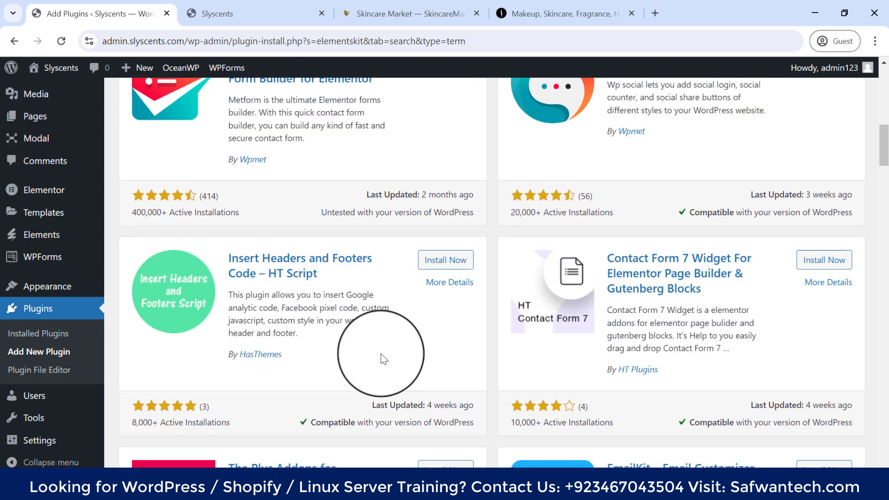
scroll(383, 360, up, 7)
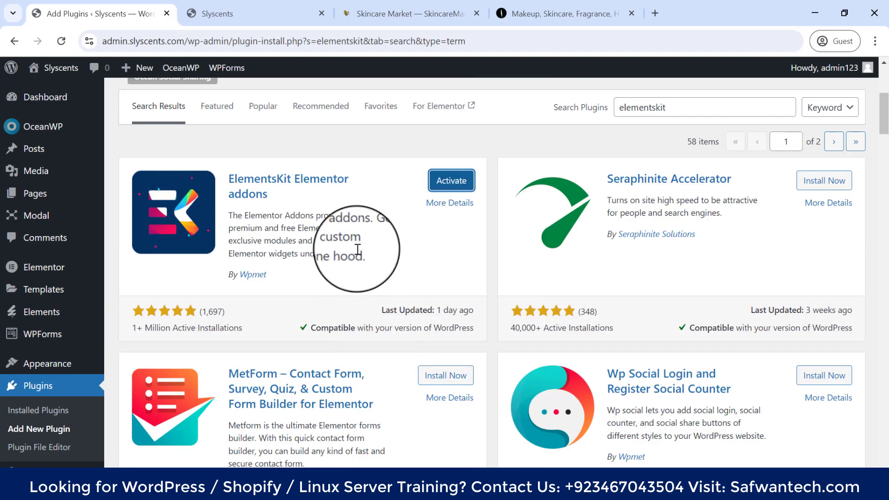
click(452, 181)
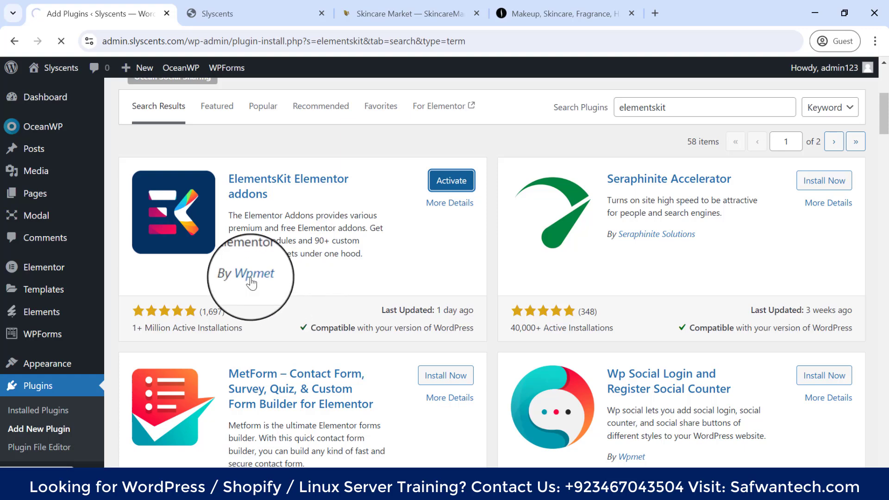
Step: Open the ElementsKit Header Footer page from the WordPress admin to start the plugin's setup wizard
scroll(251, 282, down, 2)
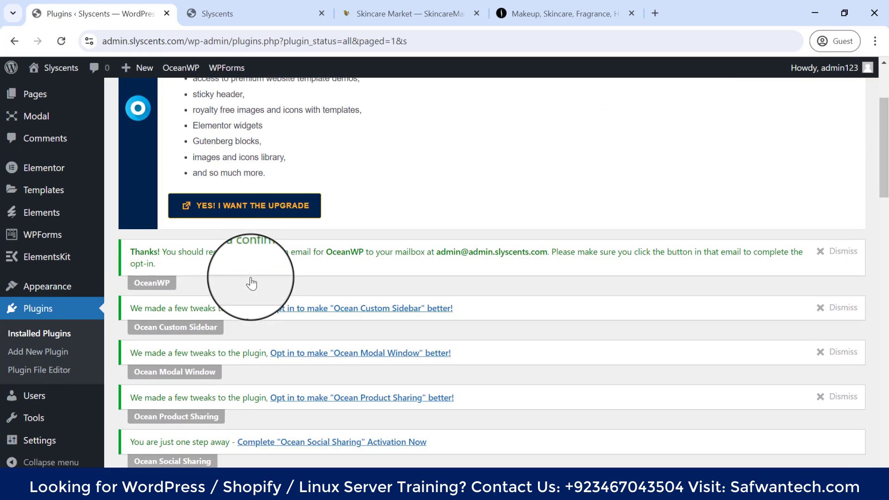
mouse_move(49, 262)
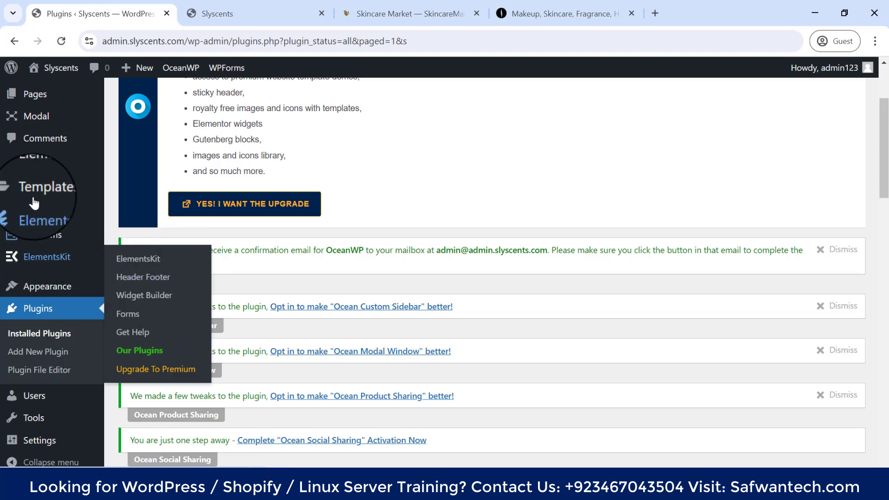
mouse_move(37, 172)
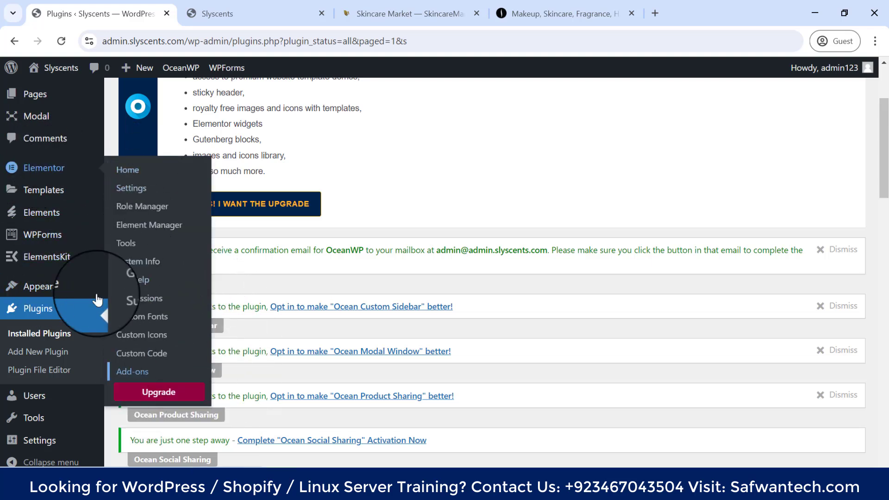
mouse_move(47, 256)
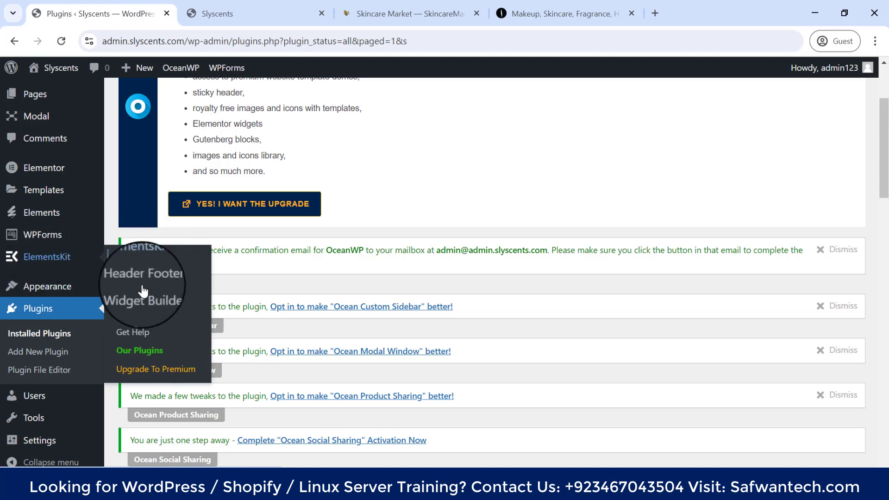
click(165, 283)
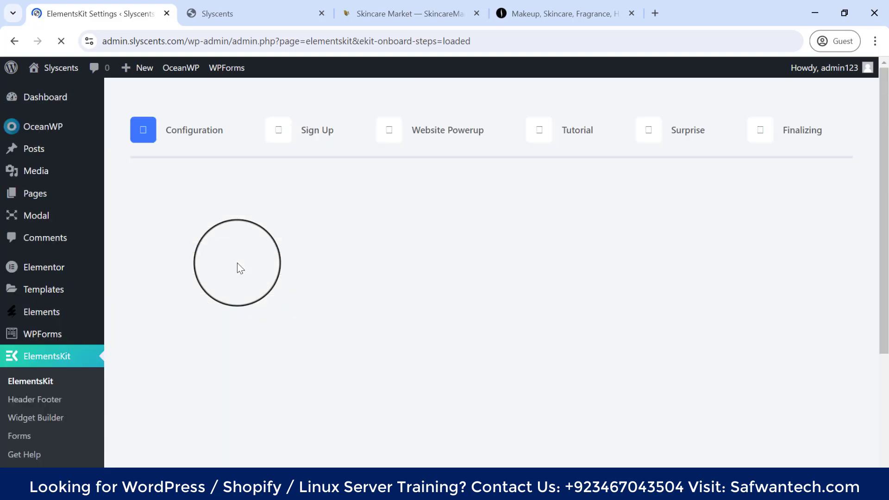
Step: Switch to the Skincare Market store and examine its Brands mega menu and the columns of its footer
click(454, 14)
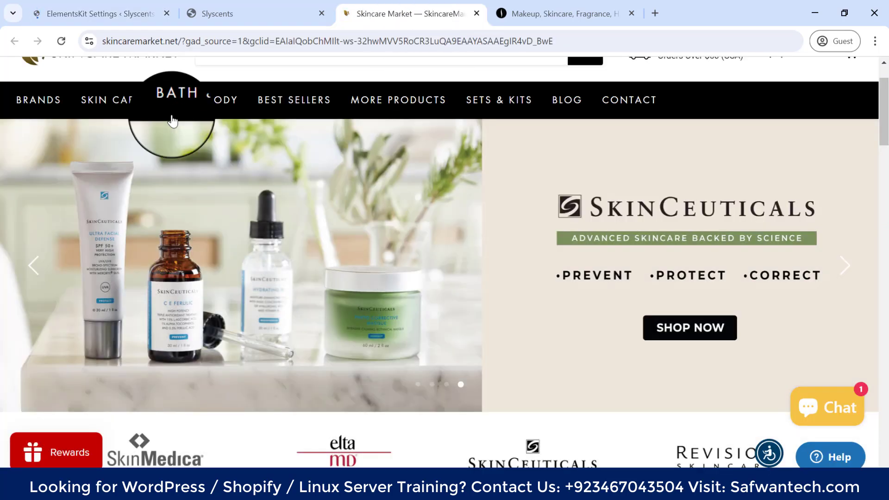
mouse_move(37, 95)
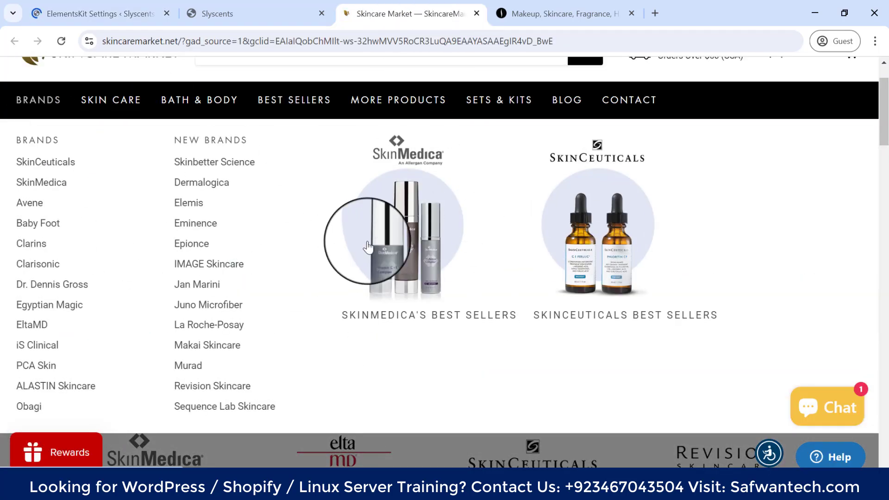
drag(882, 110, 883, 417)
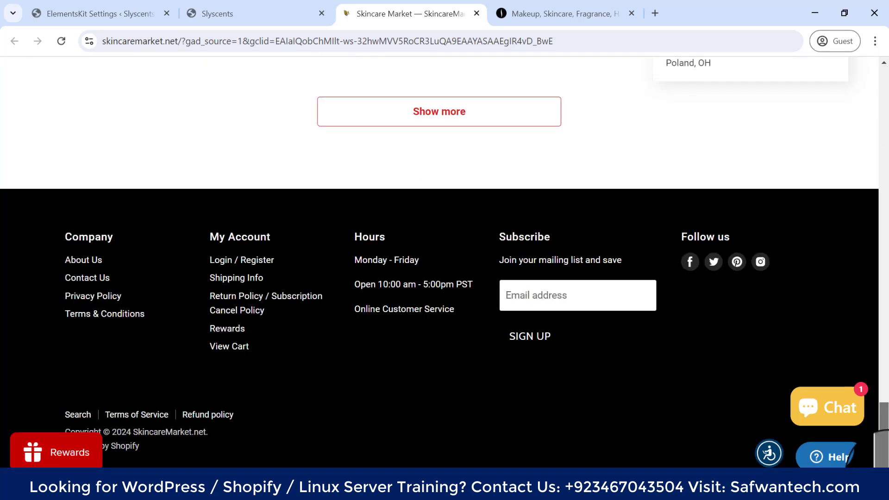
scroll(241, 318, up, 3)
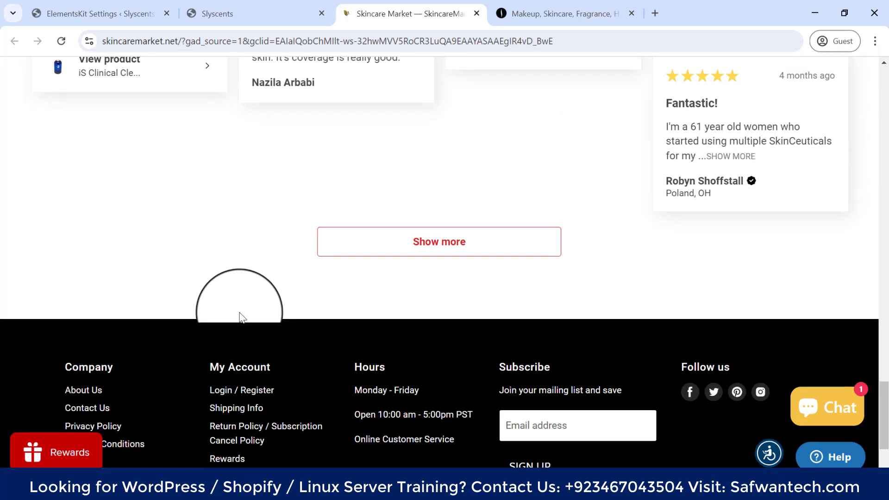
scroll(291, 254, down, 3)
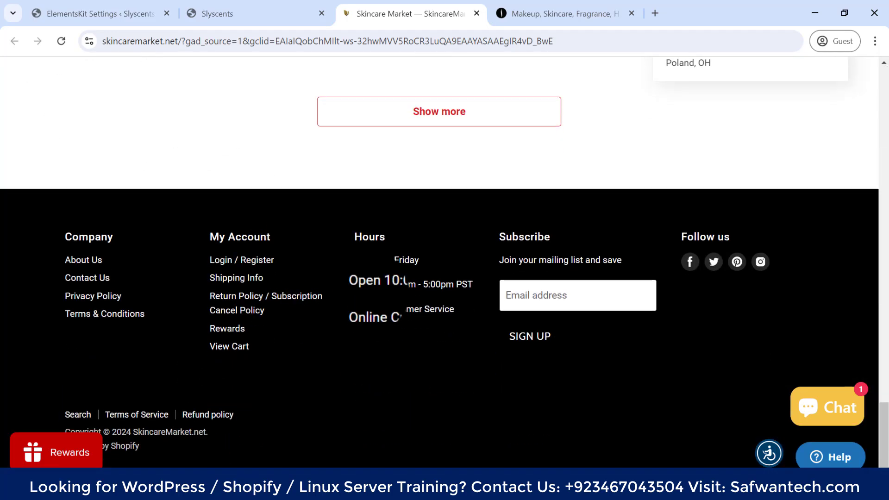
Step: Return to the ElementsKit setup wizard, review its modules and continue past Configuration with the Basic (Recommended) option
click(89, 6)
scroll(308, 204, down, 5)
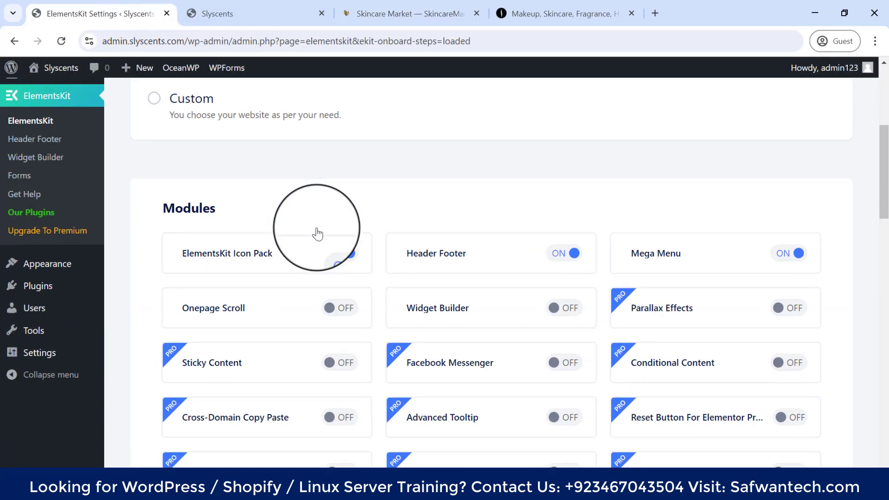
scroll(317, 232, down, 3)
scroll(313, 213, up, 10)
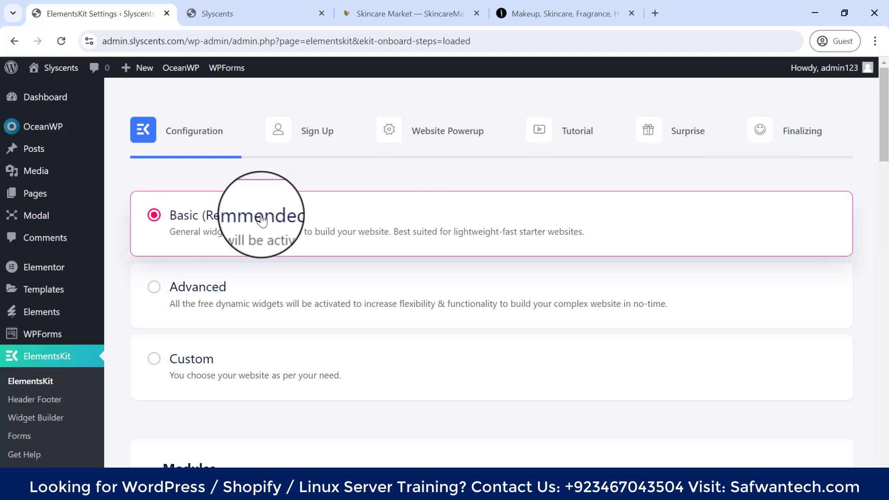
scroll(297, 258, down, 4)
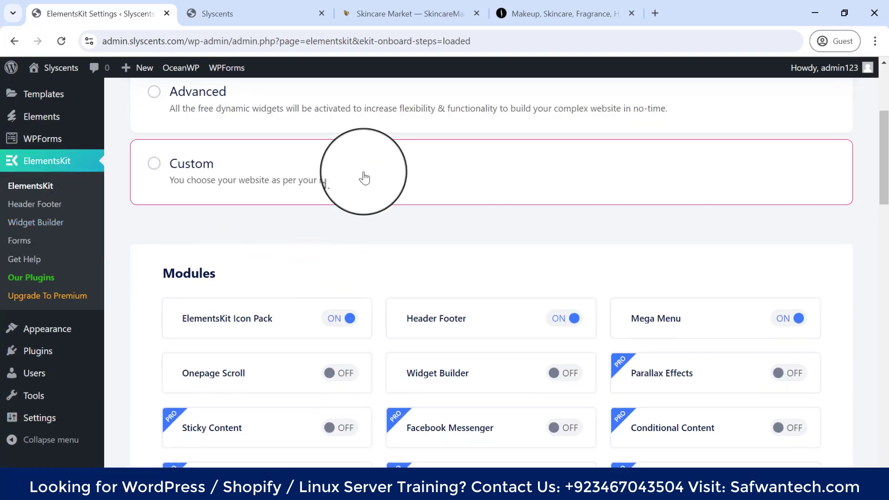
click(32, 204)
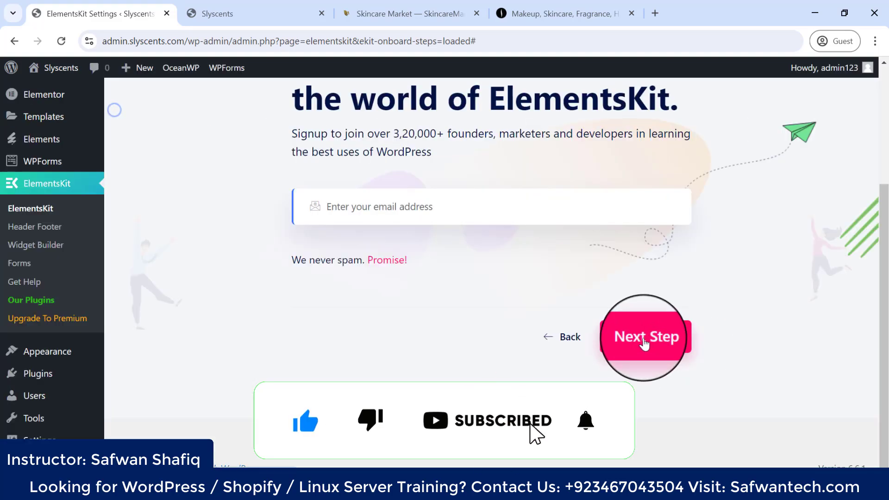
Step: Finish the ElementsKit setup wizard, continuing past Sign Up without an email and past Website Powerup, Tutorial and Surprise without installing extras
click(644, 342)
scroll(361, 255, down, 5)
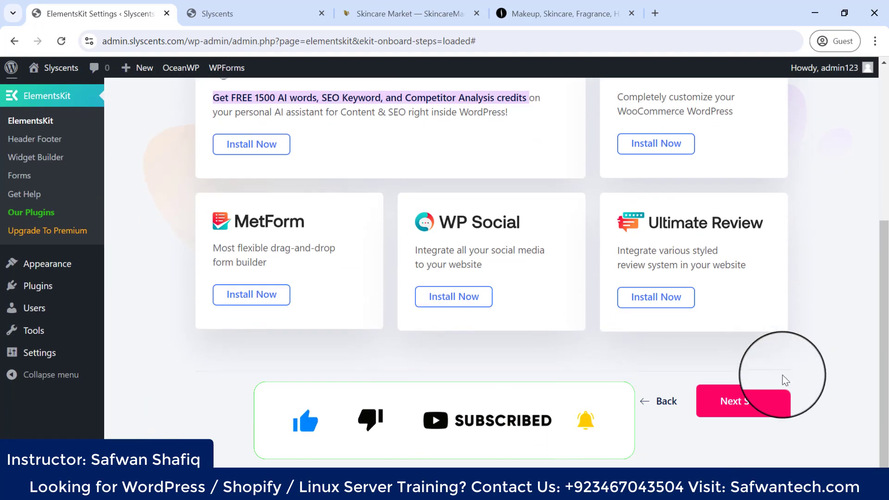
click(739, 399)
scroll(510, 324, down, 5)
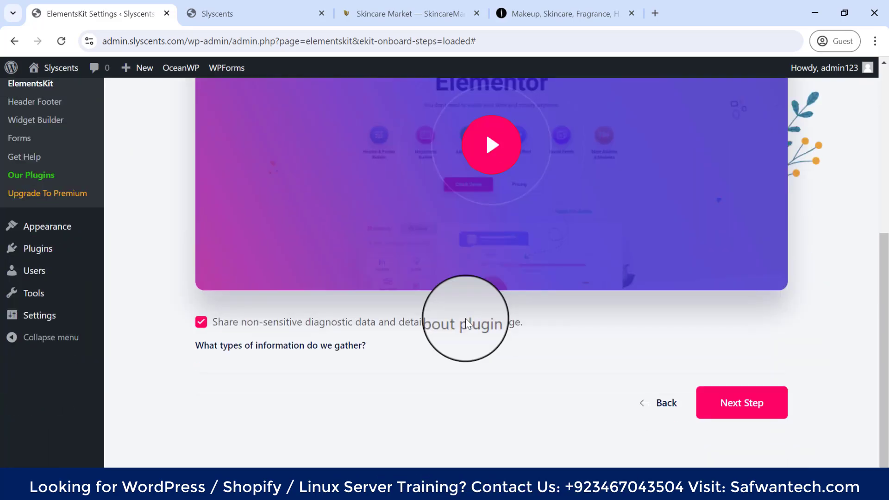
click(738, 408)
scroll(347, 293, down, 5)
click(735, 401)
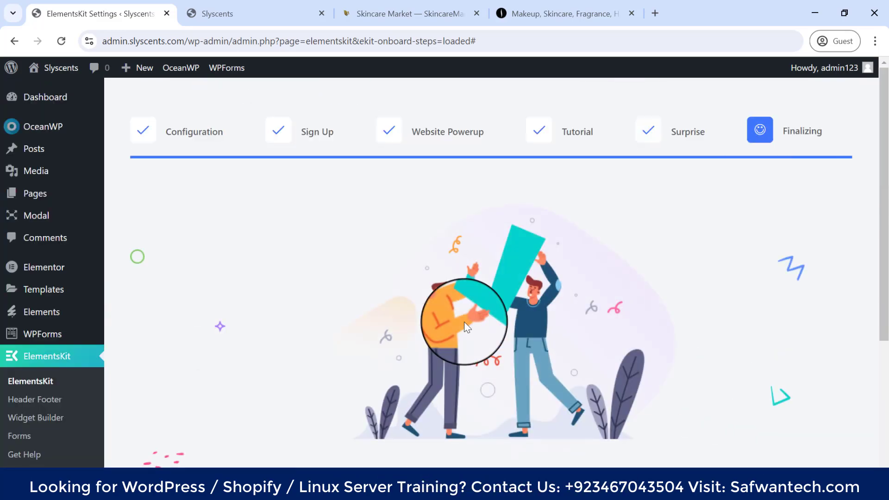
scroll(466, 327, down, 5)
click(492, 371)
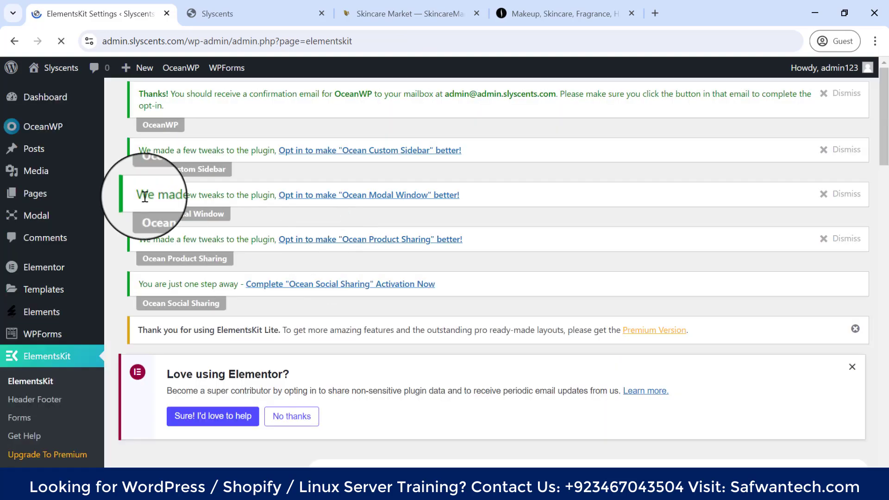
Step: Look over the ElementsKit dashboard and open the plugin's Header Footer templates page
scroll(52, 271, down, 4)
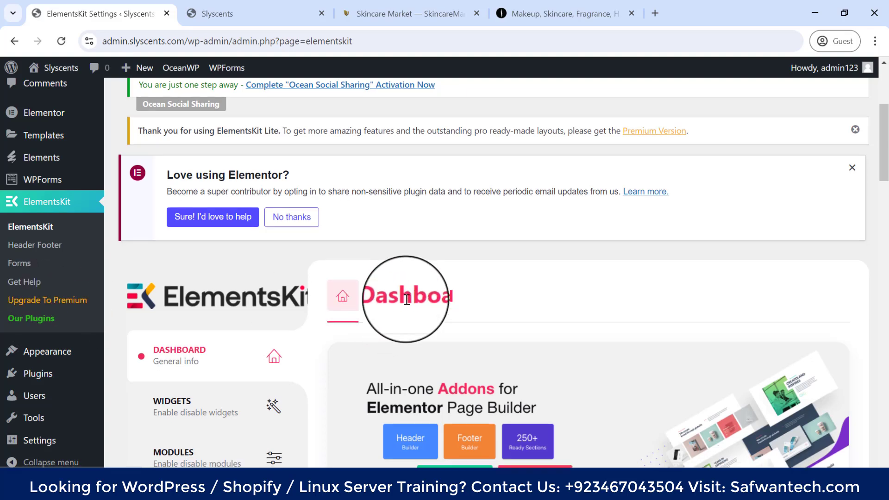
scroll(407, 299, down, 4)
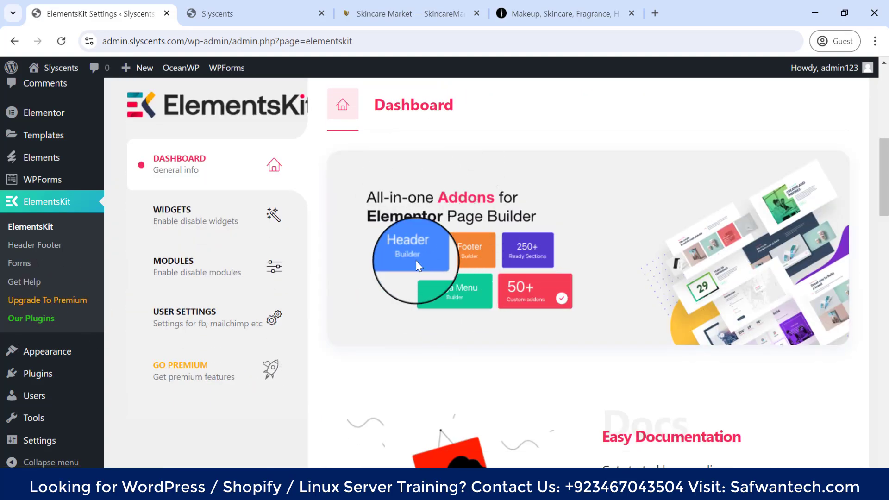
scroll(407, 278, down, 8)
scroll(18, 324, up, 3)
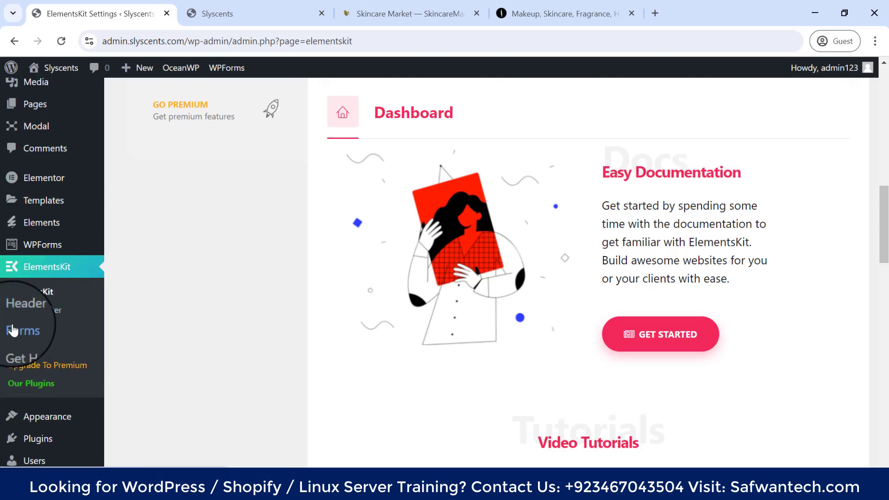
mouse_move(40, 181)
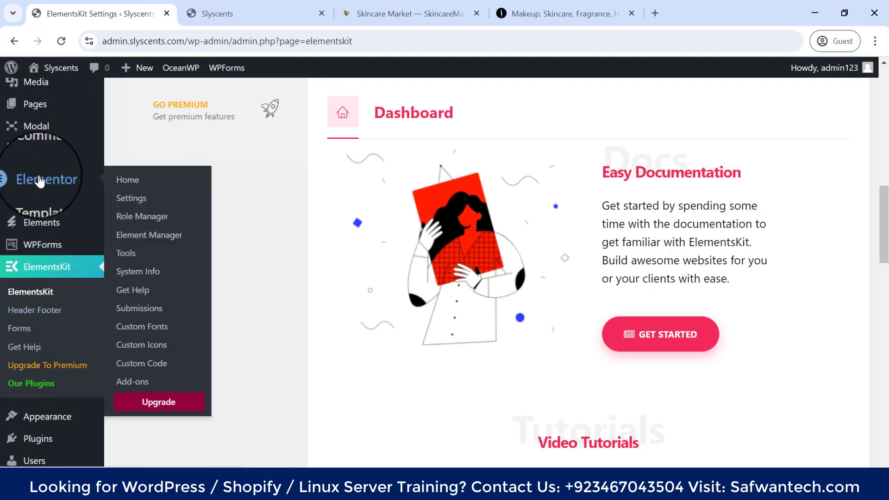
scroll(30, 315, up, 1)
click(30, 314)
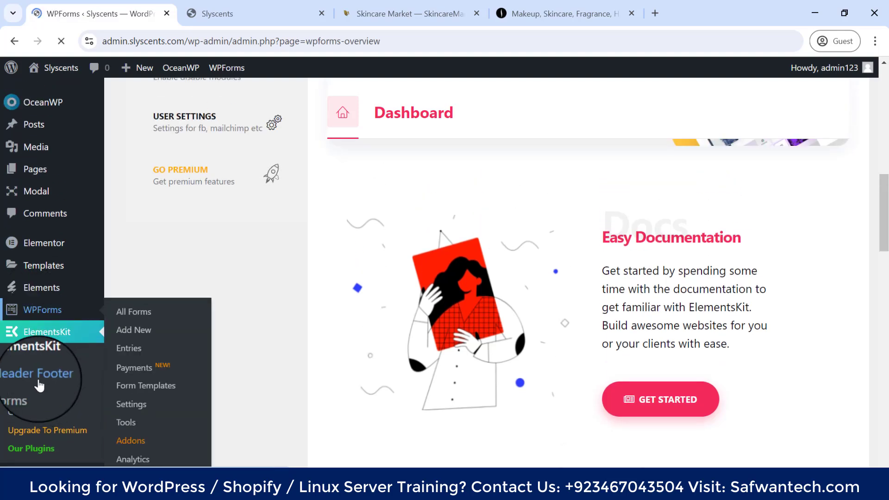
click(39, 384)
scroll(279, 257, up, 5)
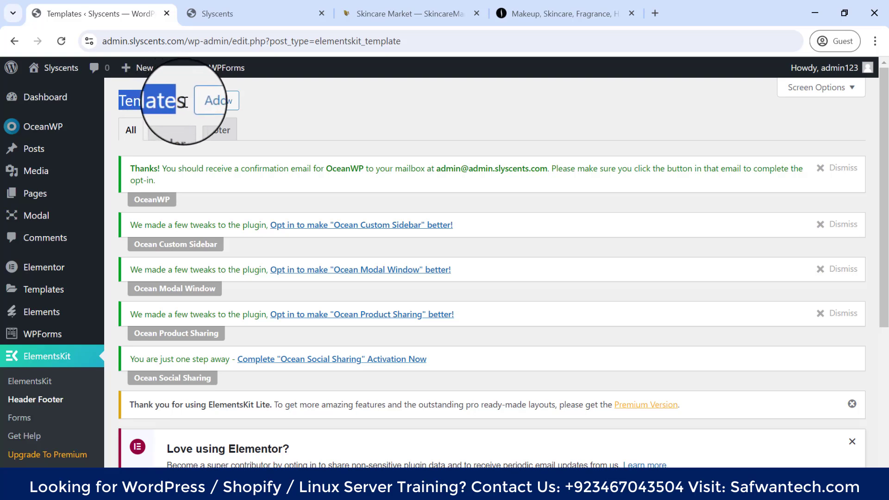
Step: Examine the Header and Footer template lists for existing ElementsKit templates
double_click(167, 93)
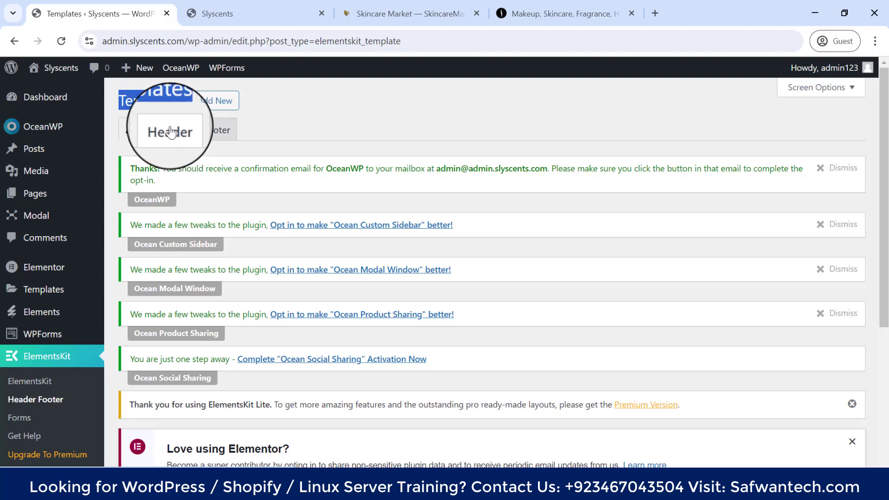
scroll(301, 366, down, 3)
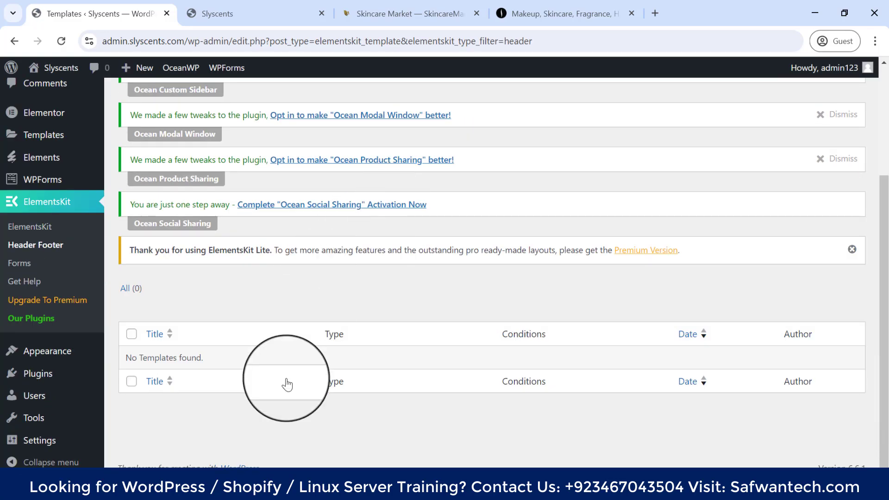
scroll(215, 338, up, 3)
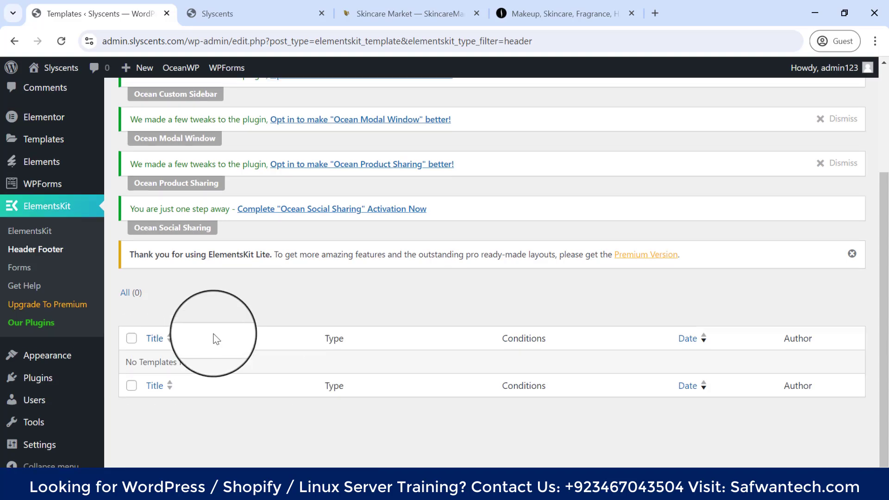
scroll(325, 320, down, 3)
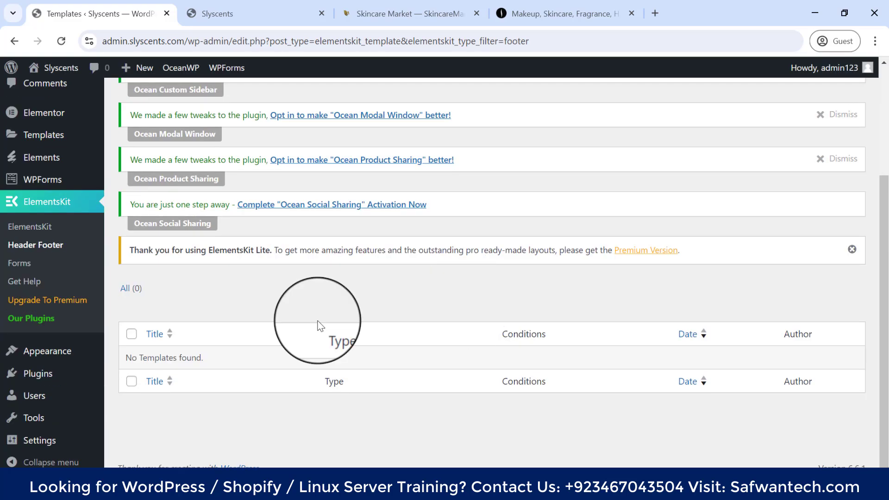
scroll(290, 345, up, 3)
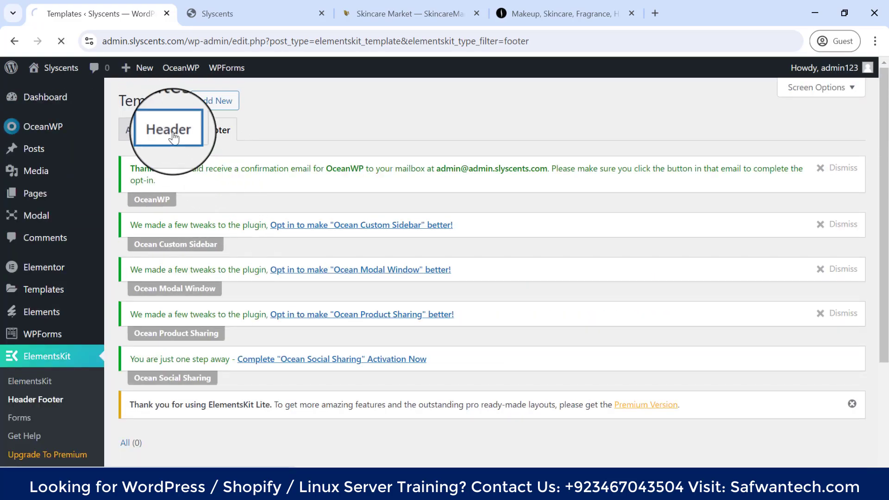
scroll(244, 220, down, 5)
scroll(363, 302, up, 5)
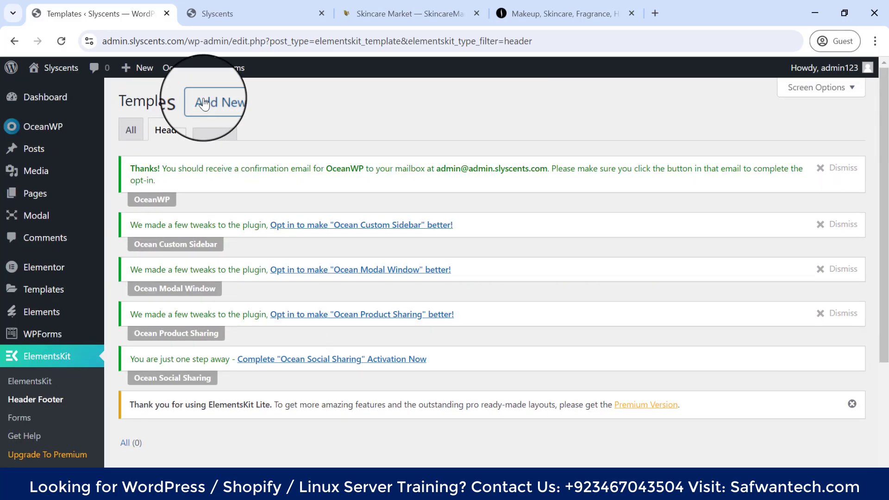
scroll(220, 218, down, 3)
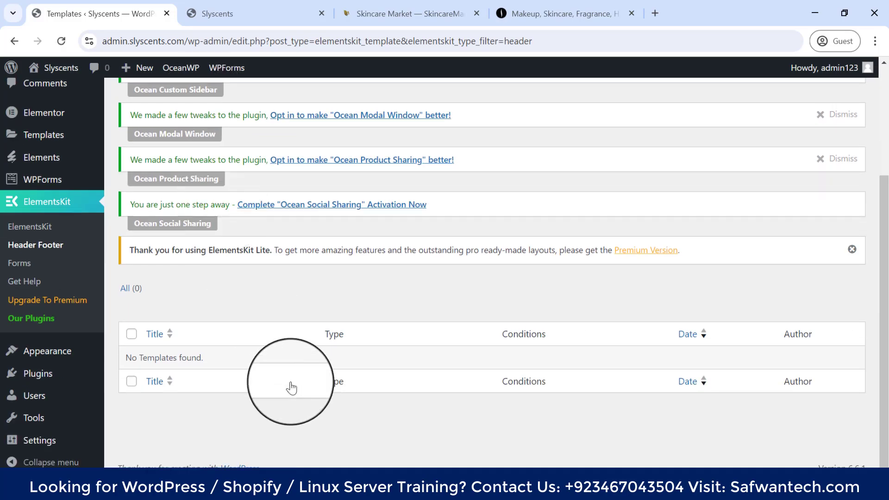
scroll(223, 186, up, 3)
Step: Create and save a template titled "Header 1" with type Header and the Entire Site condition, leaving it deactivated
click(215, 101)
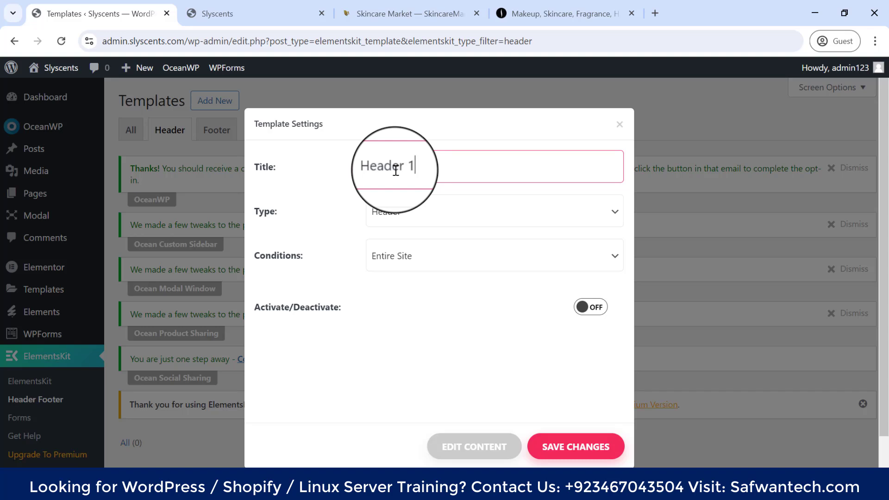
click(451, 220)
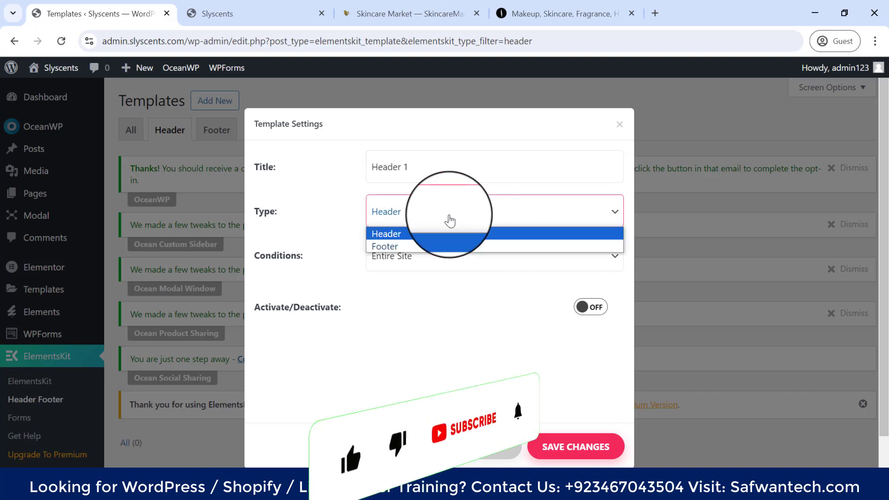
click(327, 217)
click(408, 258)
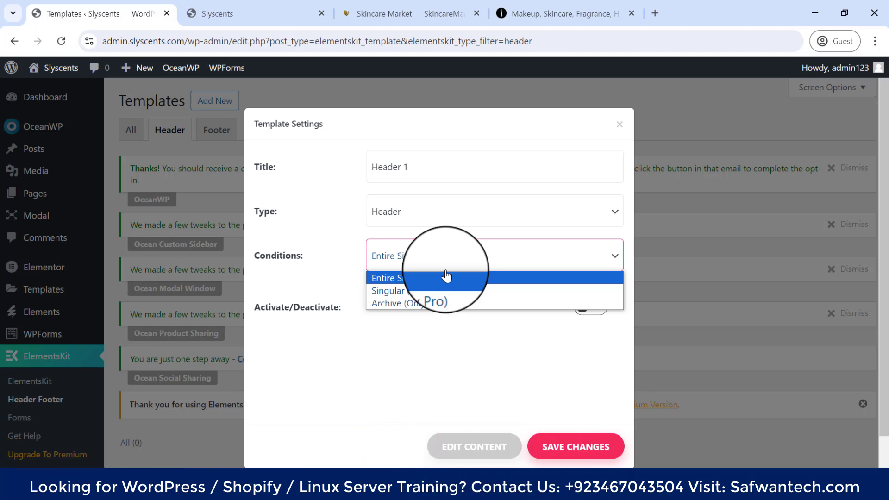
click(341, 345)
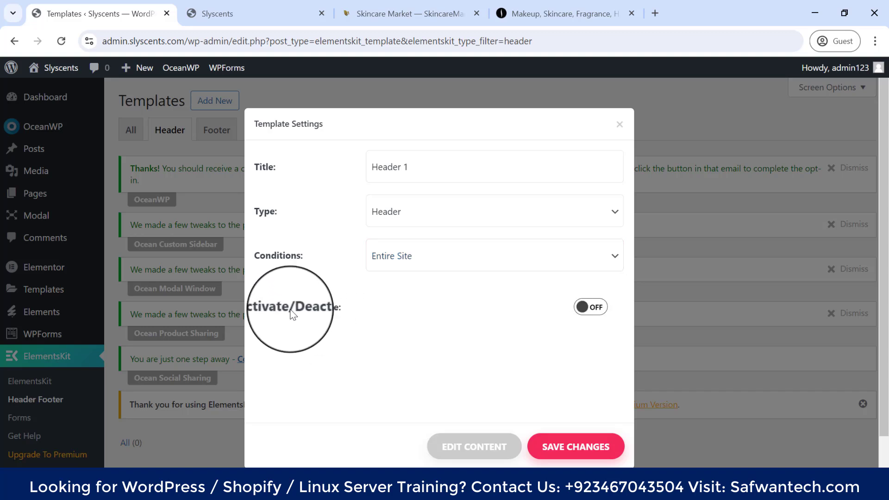
click(562, 447)
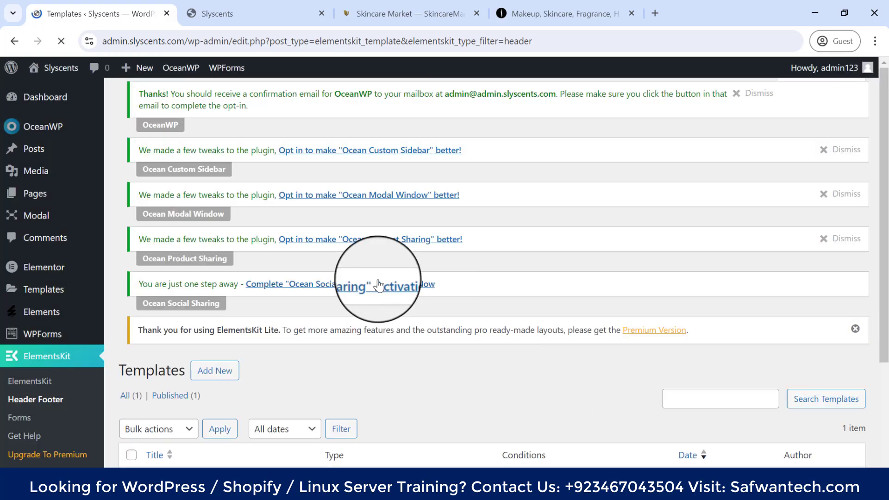
scroll(338, 258, down, 4)
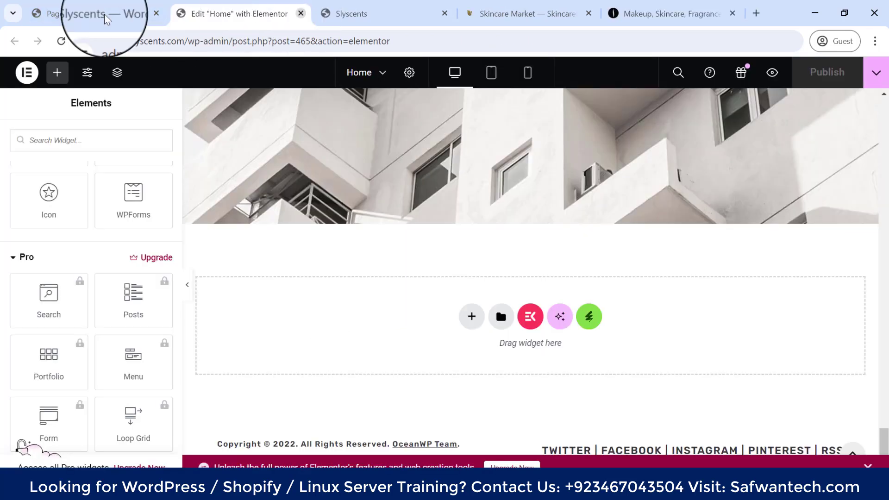
Step: Return to the Pages list, publish a new page titled "HeaderPage" and open it in the Elementor editor
click(100, 14)
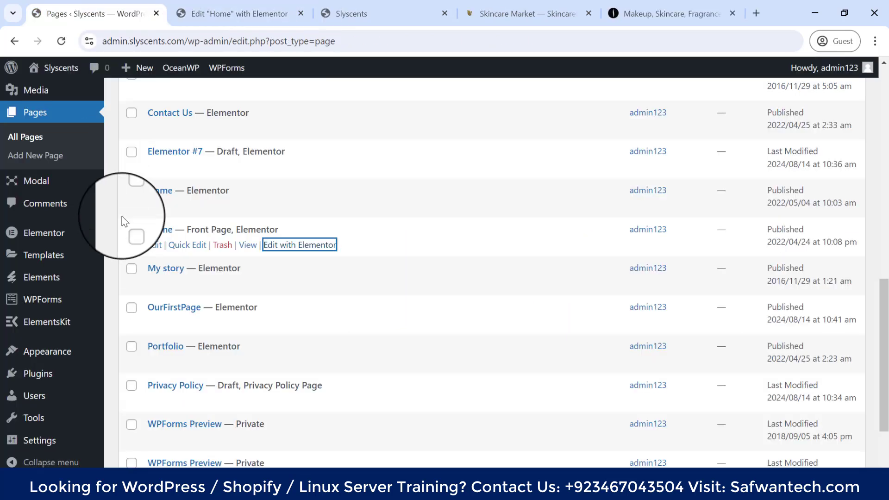
scroll(60, 203, up, 9)
scroll(262, 269, down, 2)
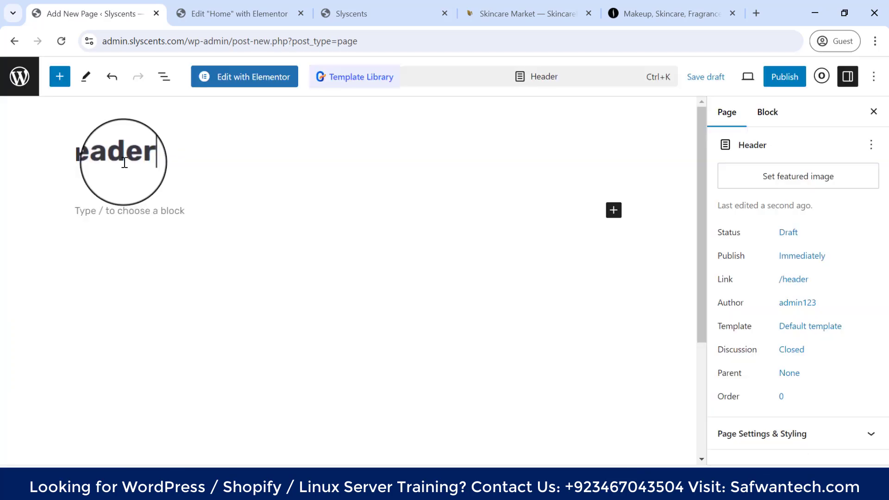
text(Page)
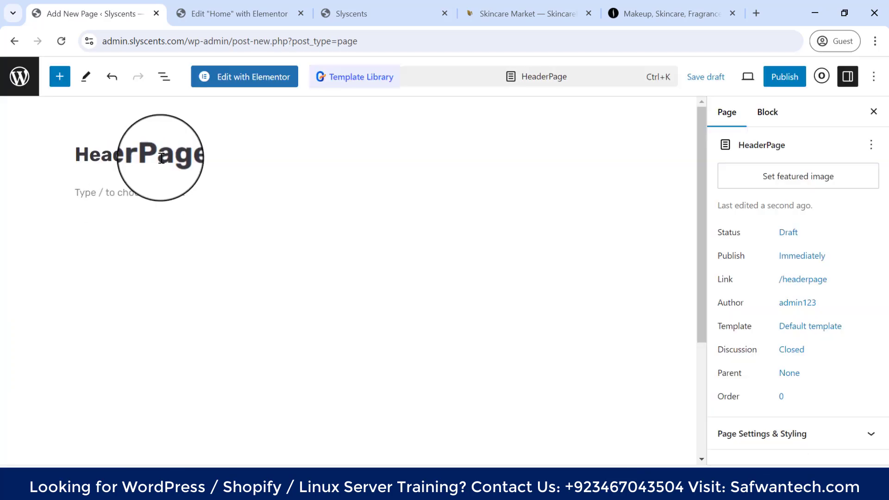
click(785, 77)
click(741, 79)
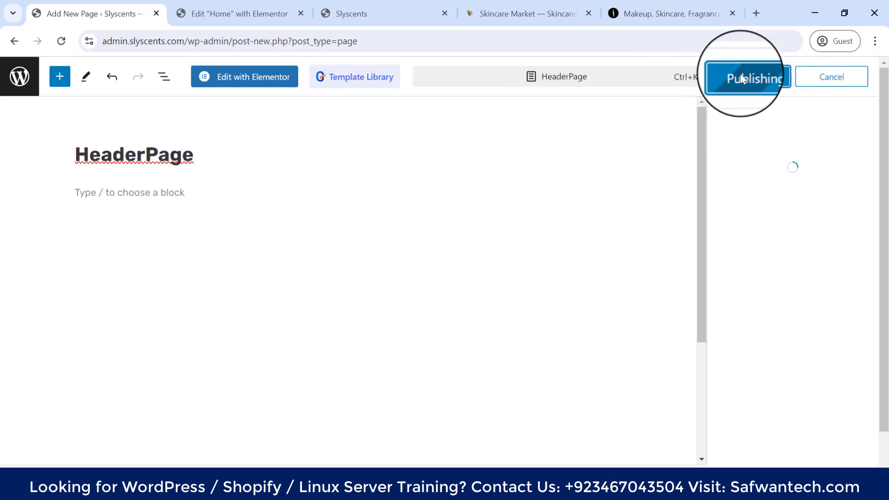
click(219, 75)
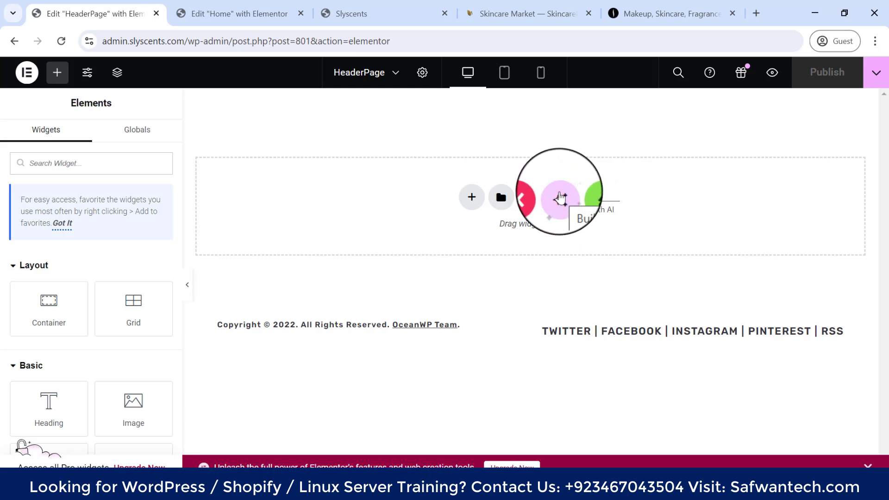
Step: Open the ElementsKit template library's sections and search them for "header"
click(529, 199)
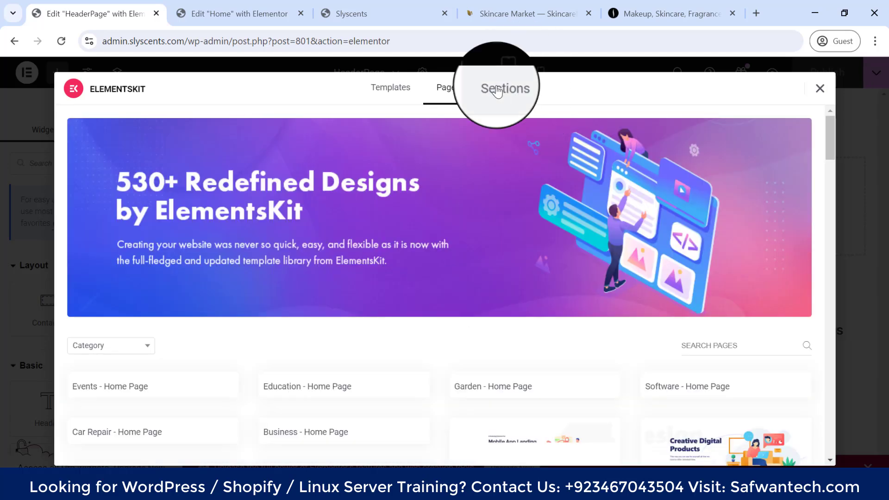
click(495, 89)
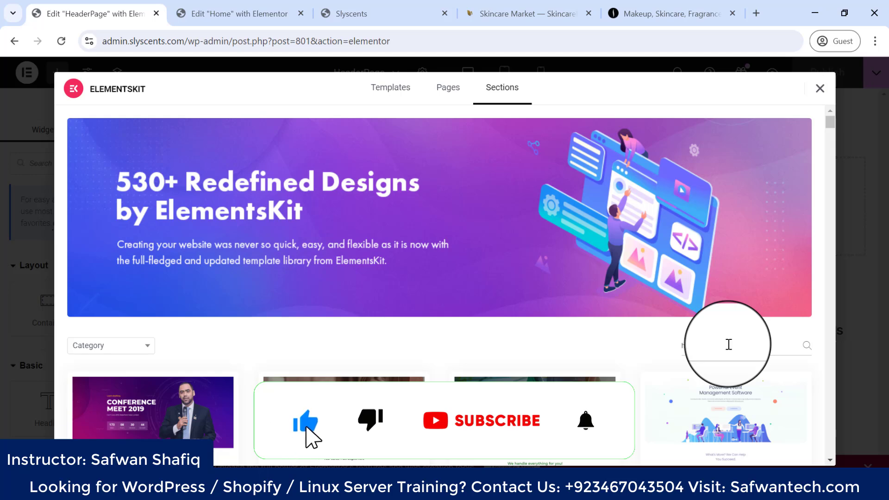
text(der)
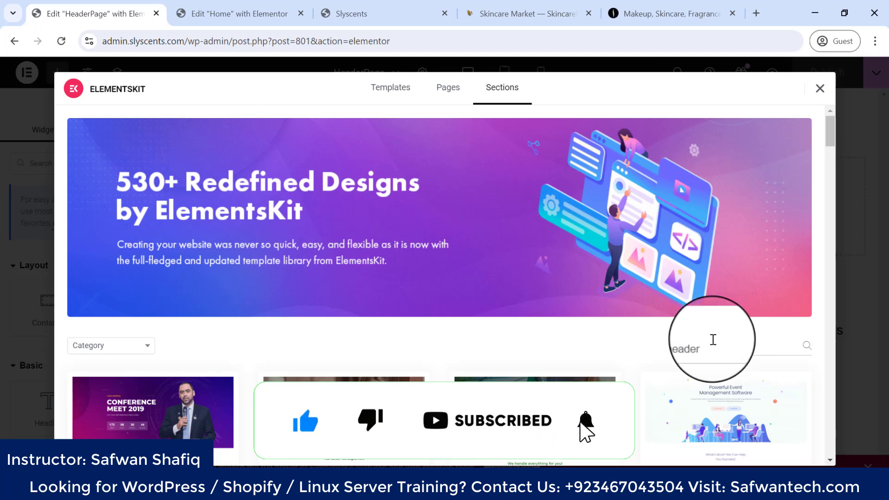
scroll(279, 276, down, 3)
click(128, 217)
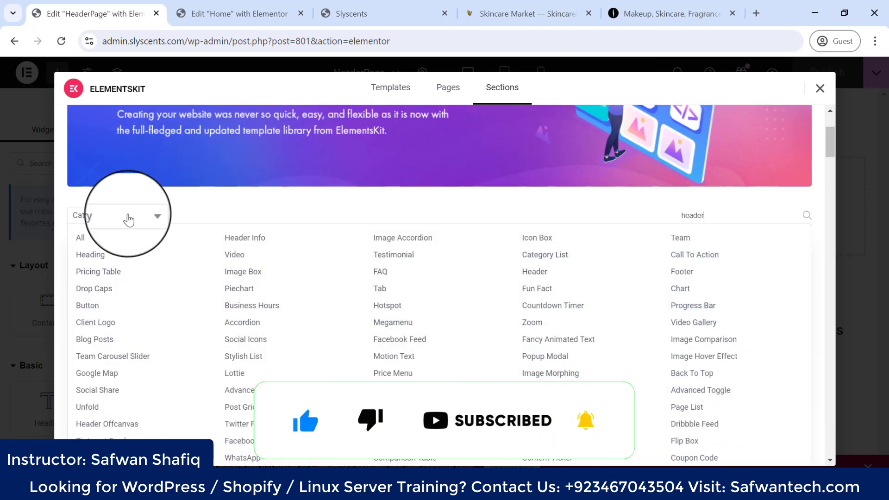
click(278, 204)
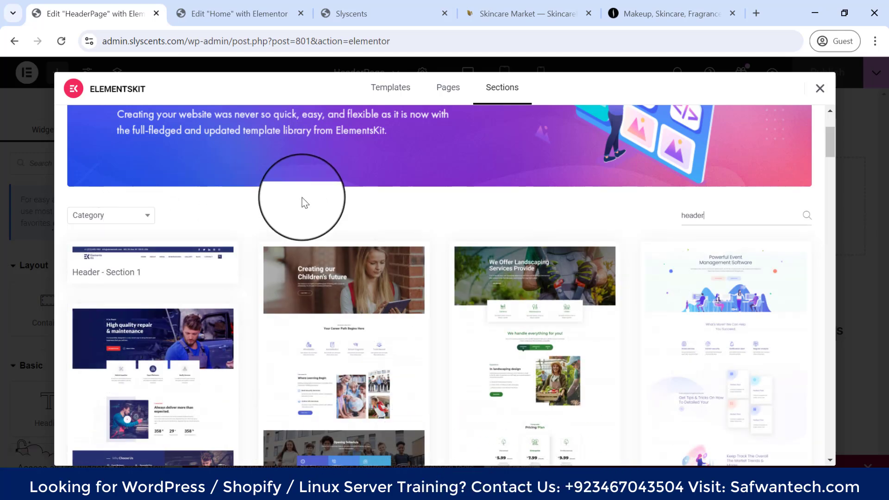
Step: Insert the "Header – Section 2" design into HeaderPage
scroll(407, 297, down, 3)
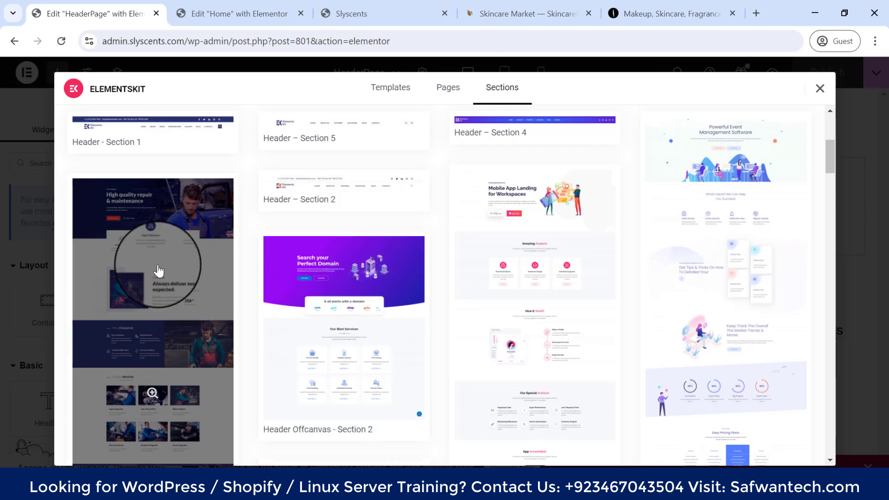
scroll(156, 278, down, 3)
scroll(156, 287, up, 5)
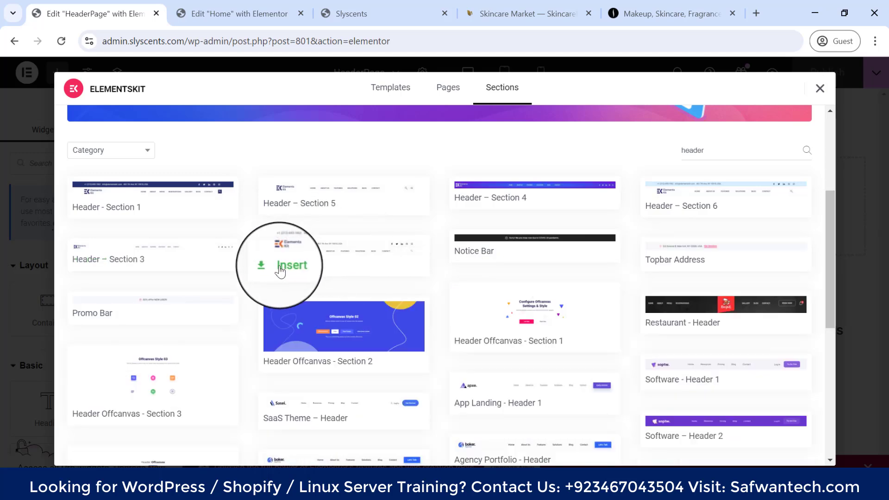
click(280, 270)
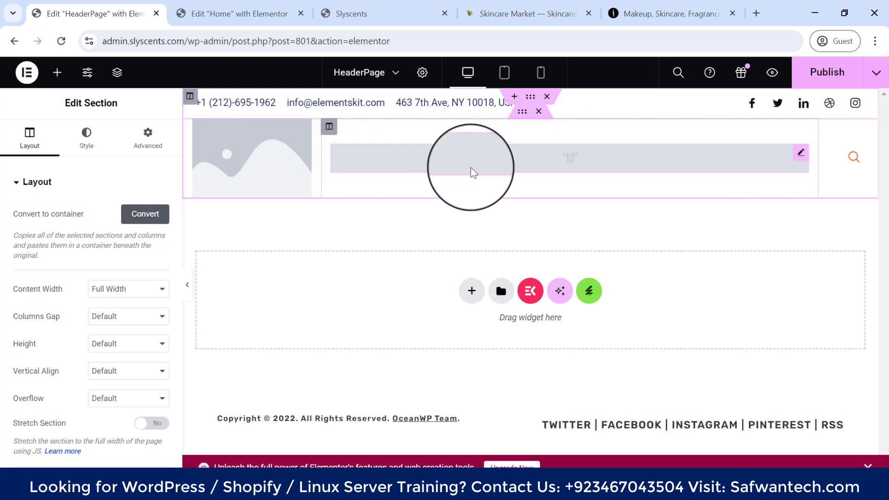
Step: Replace the header's placeholder logo with the larger dark ARCHITECTURE logo from the media library
click(227, 166)
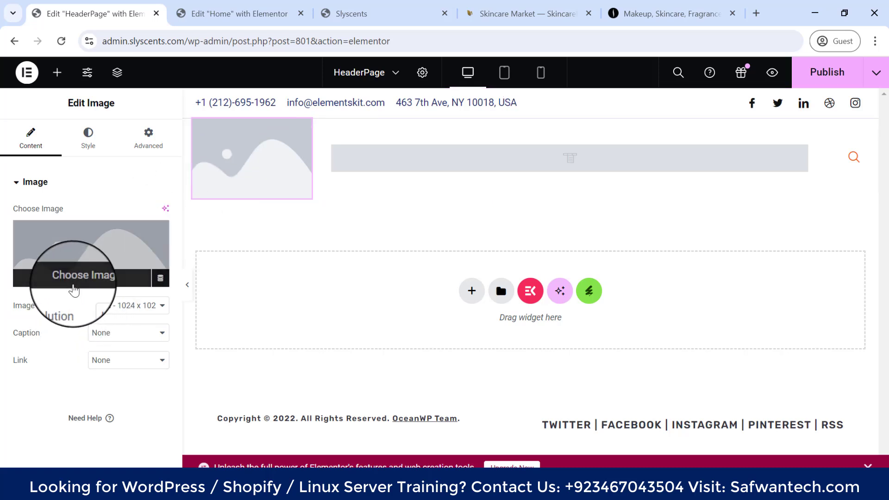
click(74, 291)
click(240, 124)
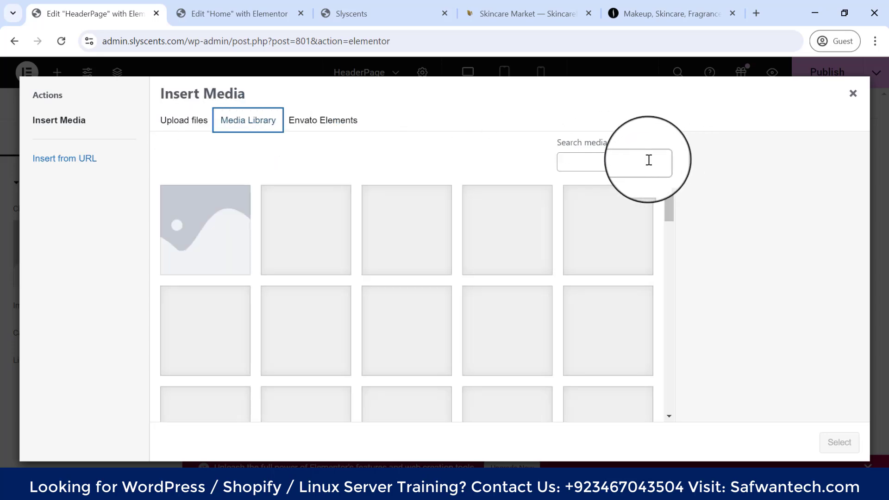
scroll(521, 257, down, 5)
scroll(500, 282, up, 4)
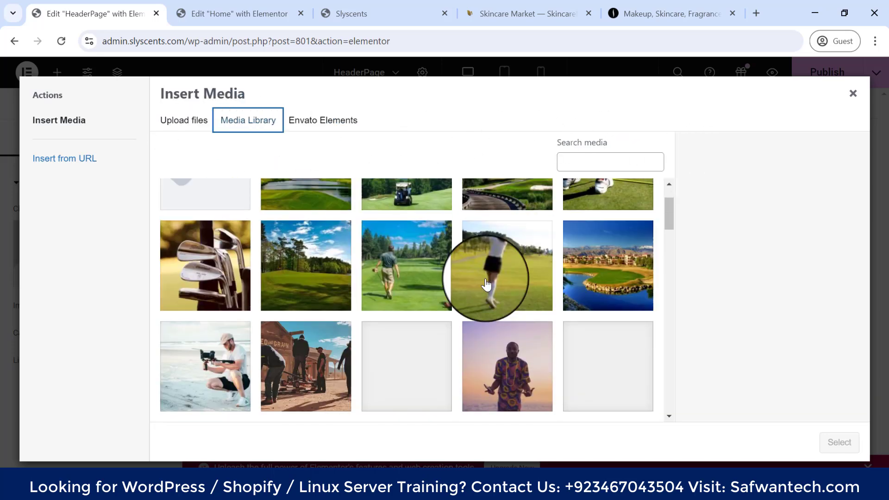
scroll(496, 265, down, 4)
scroll(482, 281, down, 3)
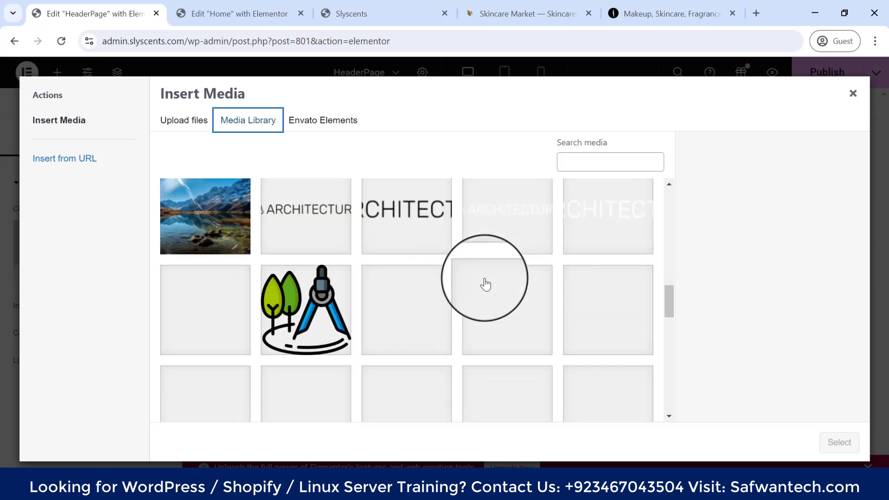
scroll(464, 282, up, 2)
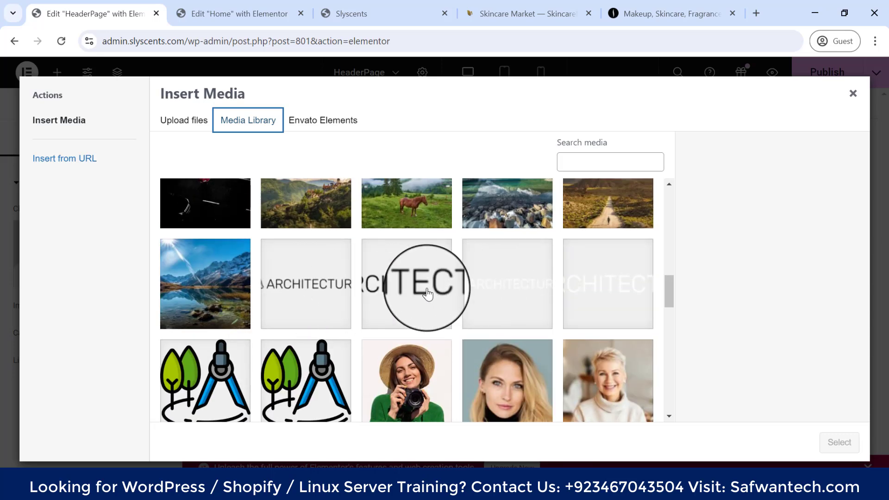
scroll(427, 287, down, 5)
scroll(427, 294, down, 8)
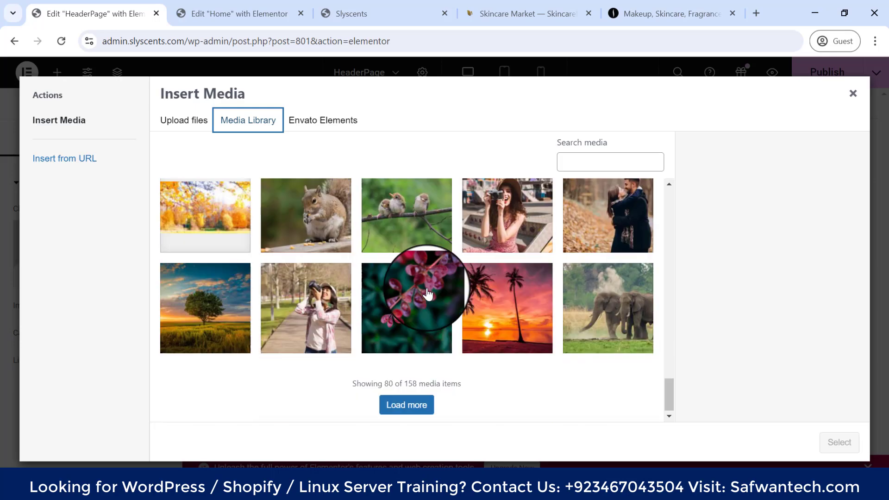
scroll(427, 294, up, 15)
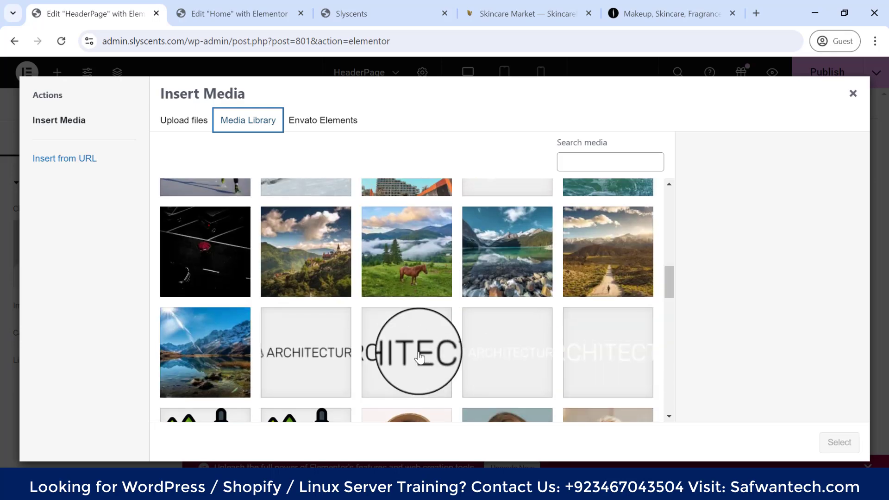
scroll(412, 343, up, 1)
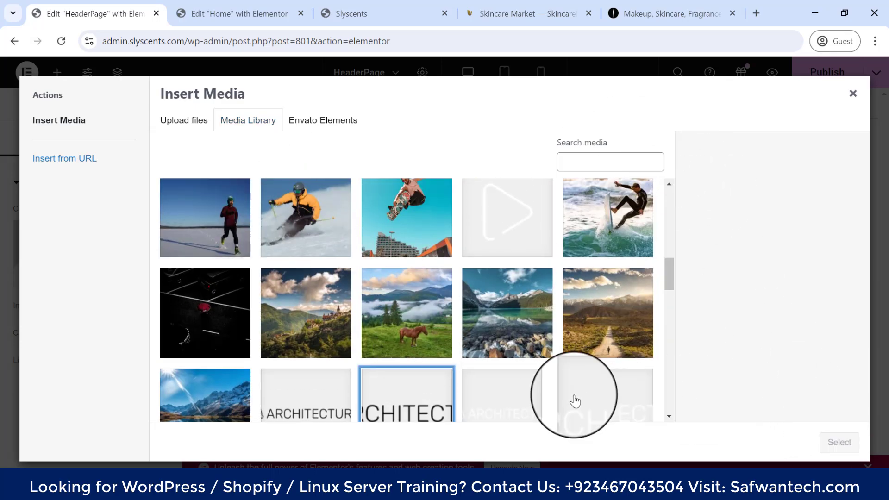
scroll(572, 401, down, 5)
scroll(401, 209, up, 3)
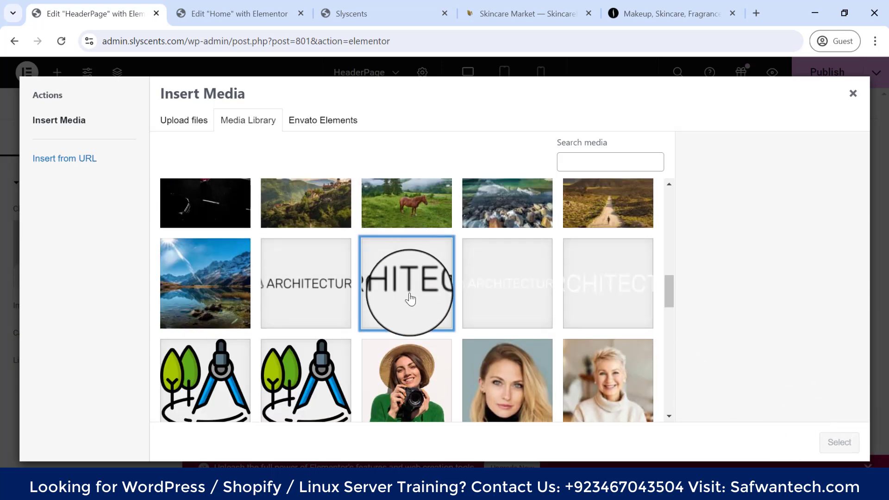
click(406, 296)
click(856, 446)
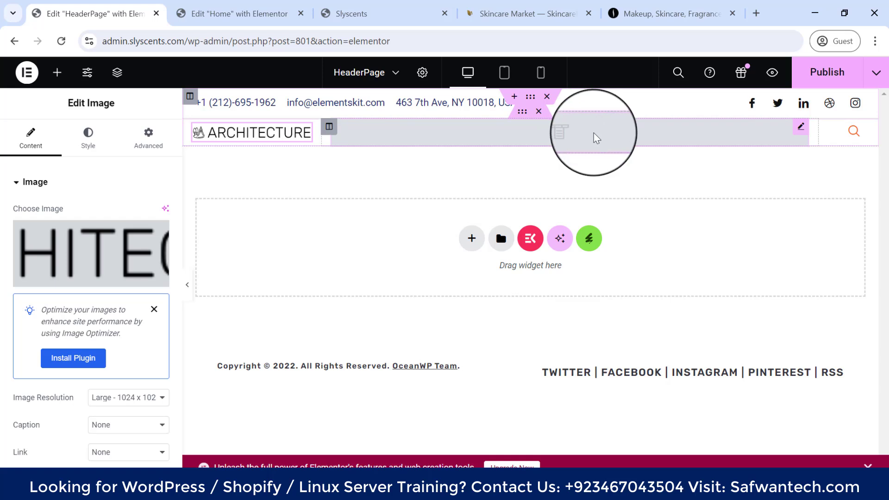
Step: Open the header's ElementsKit Nav Menu widget for editing and look at the Skincare Market site's navigation for reference
click(801, 126)
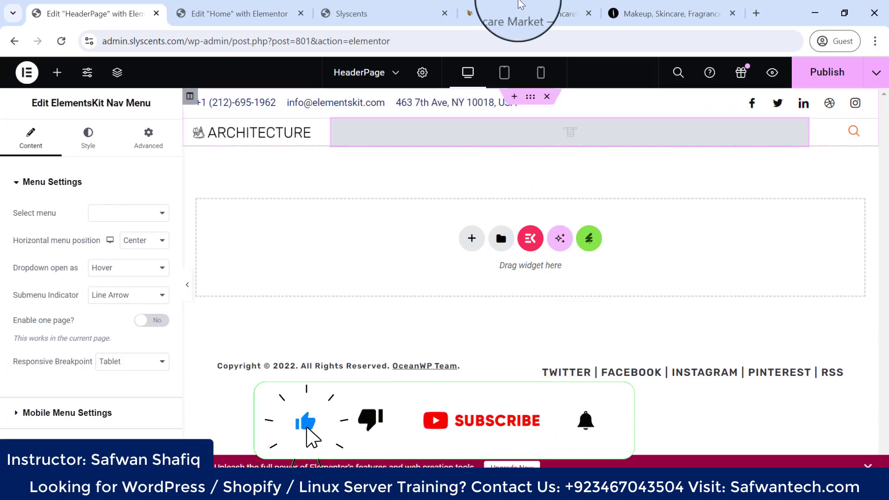
click(522, 4)
scroll(492, 139, up, 15)
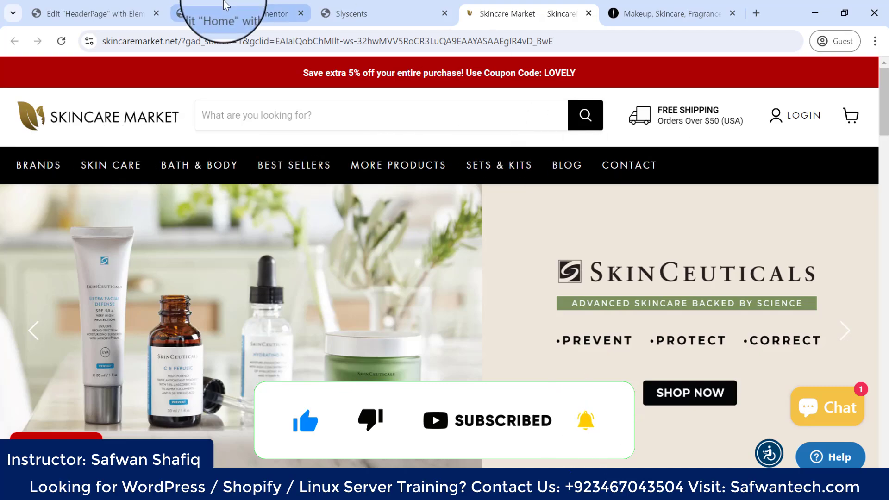
click(225, 5)
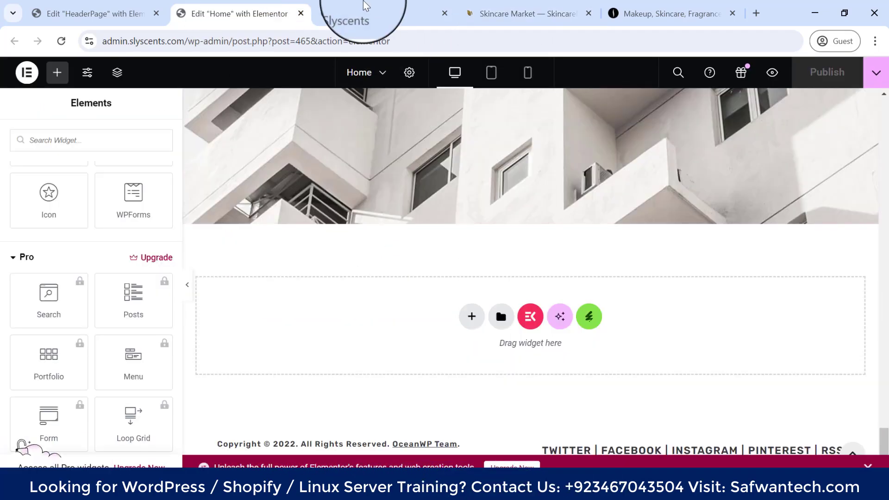
click(366, 5)
click(134, 6)
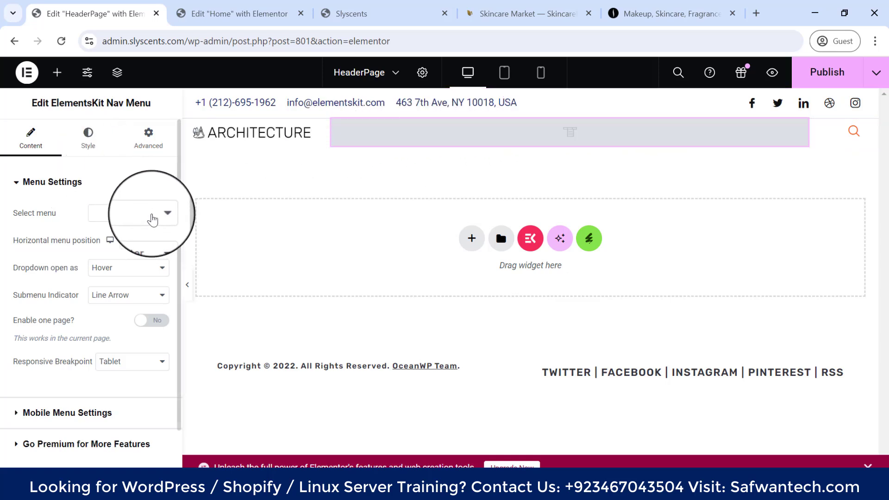
Step: Load the WordPress dashboard at admin.slyscents.com/wp-admin in place of the Home page editor
click(153, 219)
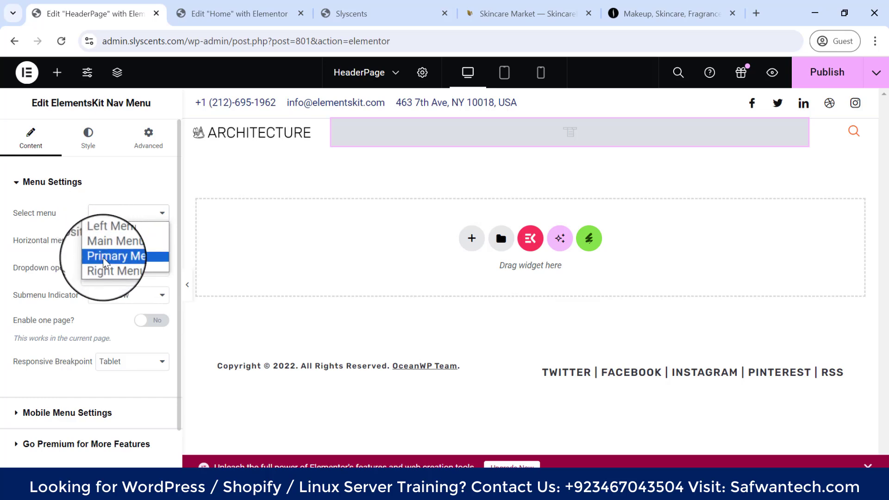
click(216, 13)
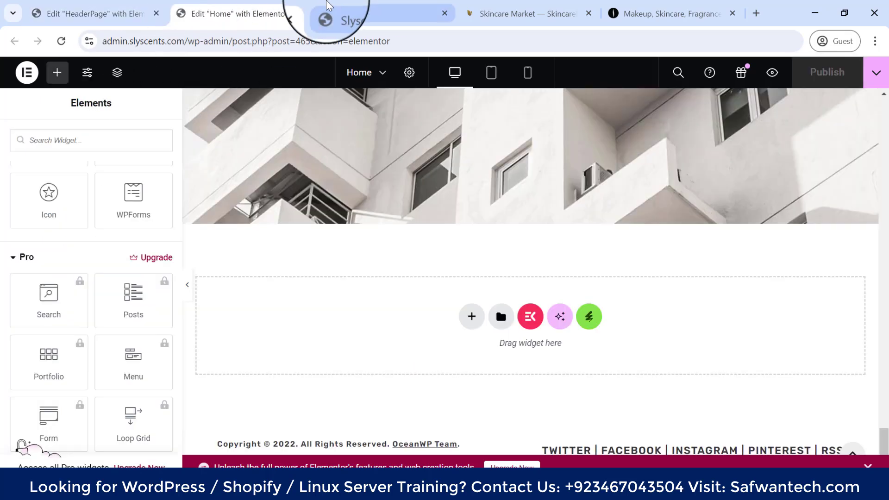
click(345, 13)
click(246, 13)
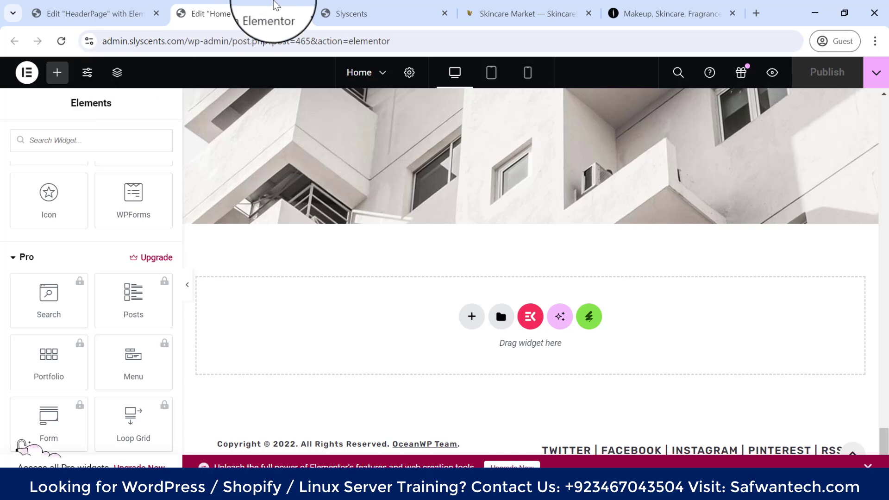
drag(231, 41, 556, 25)
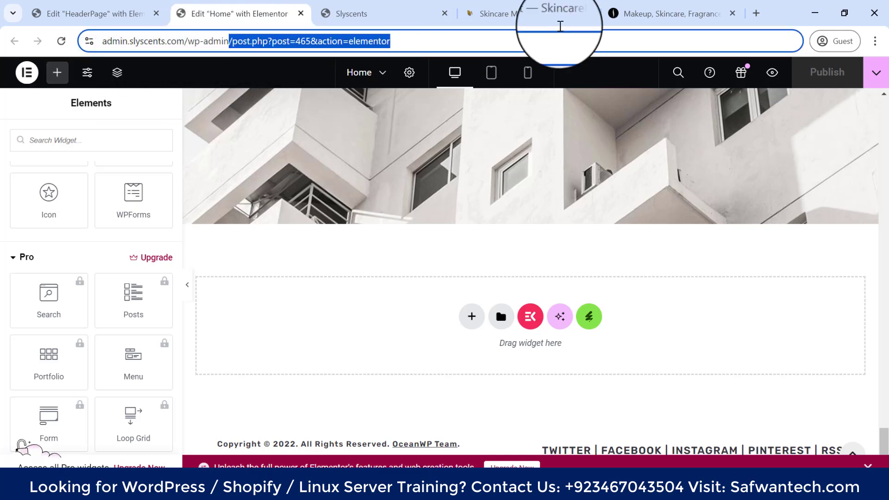
key(BackSpace)
key(Return)
Step: Open the WordPress Menus page and compare the site's menus with the choices the Nav Menu widget offers
key(ctrl+shift+Tab)
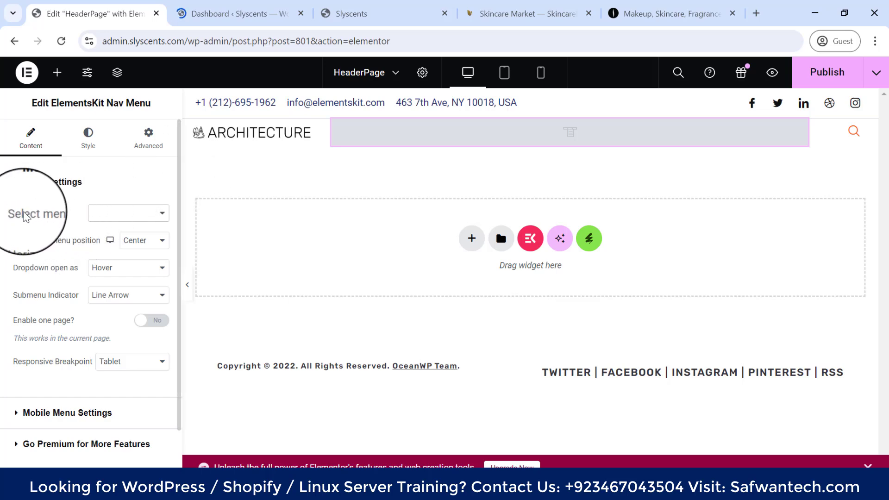
click(112, 210)
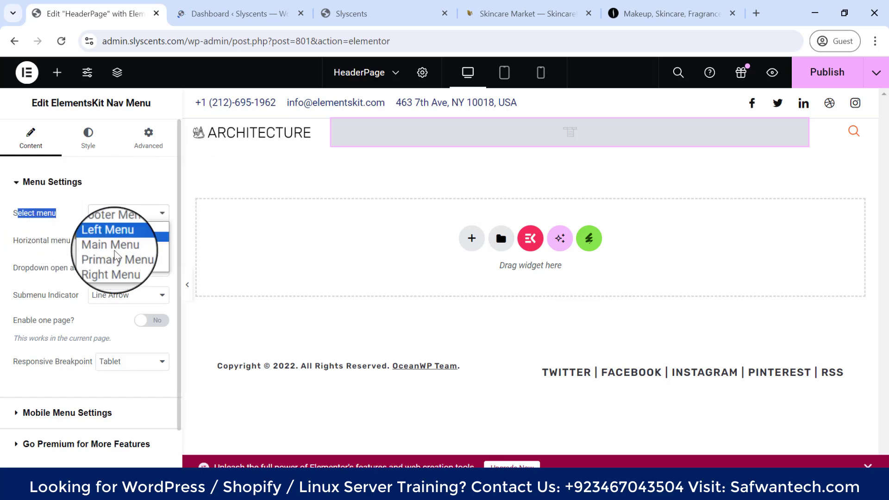
click(234, 14)
scroll(131, 282, down, 5)
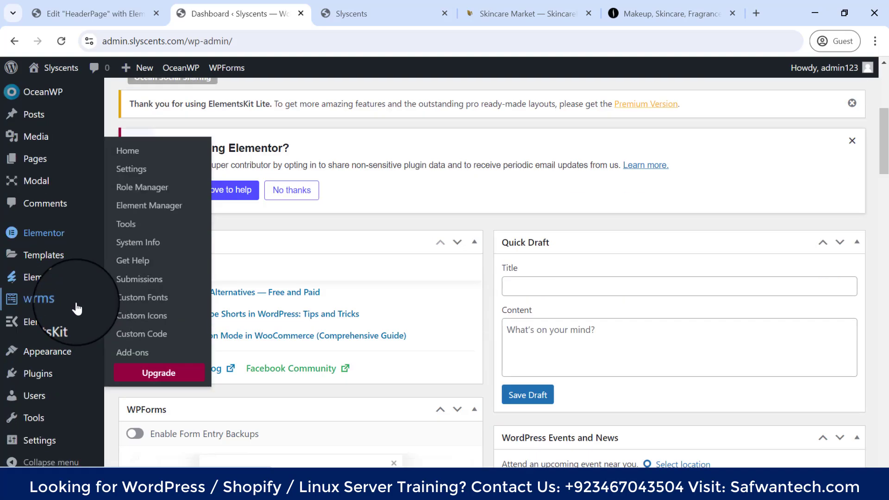
mouse_move(50, 352)
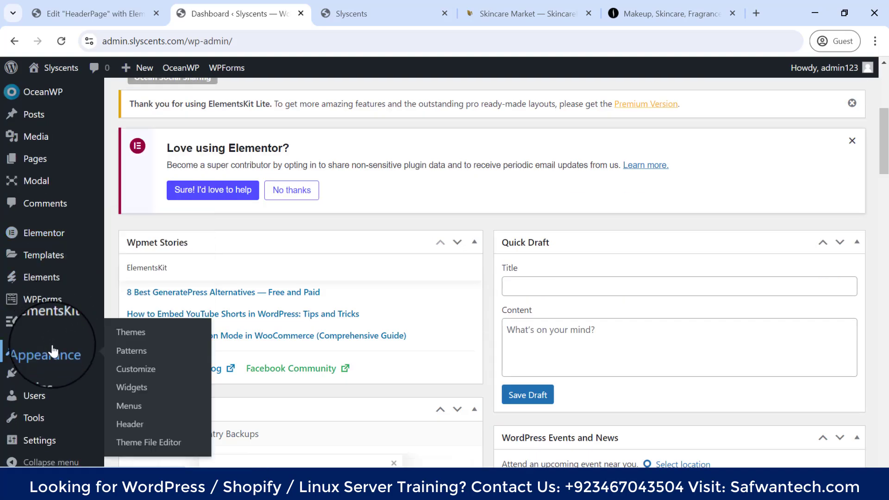
click(139, 407)
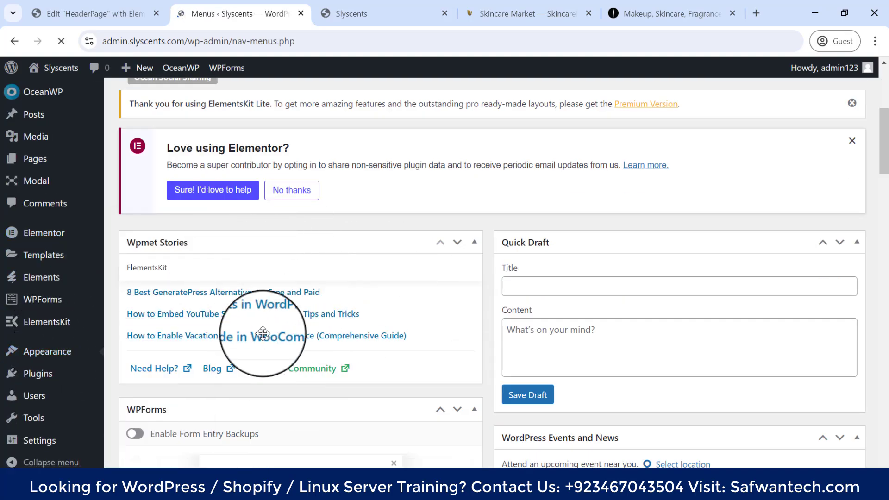
scroll(292, 366, down, 8)
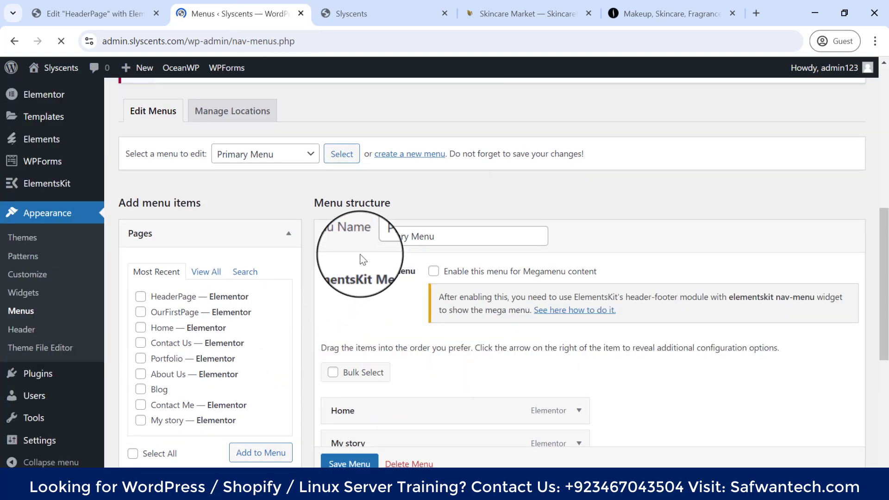
click(269, 156)
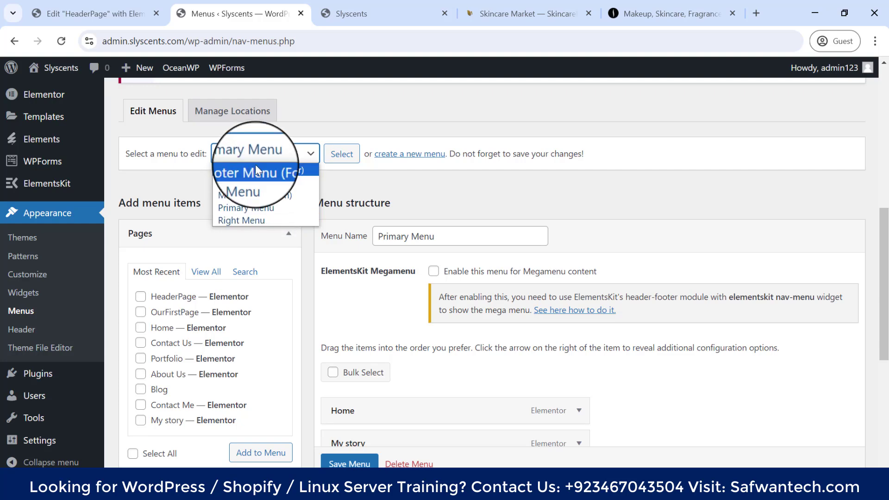
Step: Assign Main Menu to the ElementsKit Nav Menu widget in HeaderPage's header
click(70, 14)
click(170, 207)
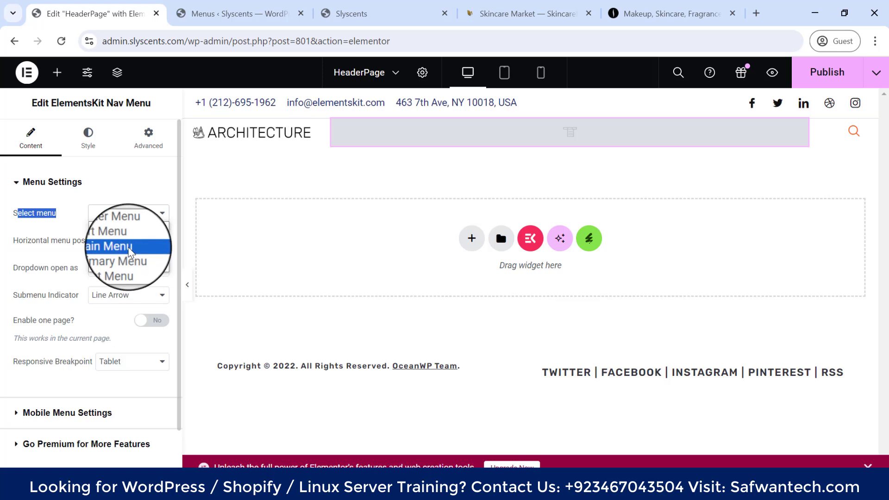
click(130, 249)
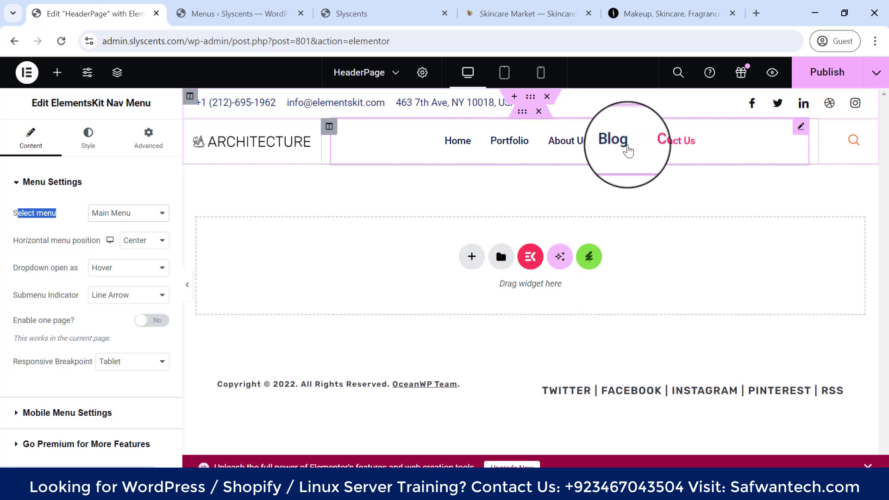
Step: Try Footer Menu in the header's ElementsKit Nav Menu widget and switch back to Main Menu
click(132, 214)
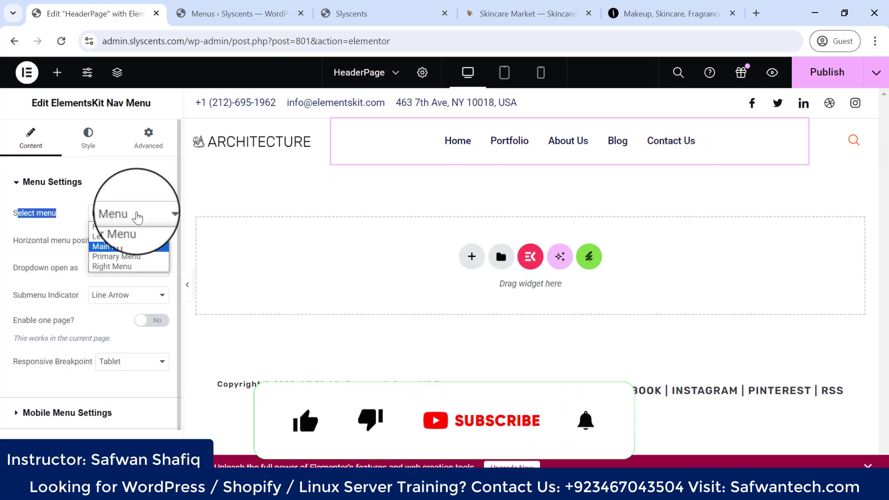
click(135, 228)
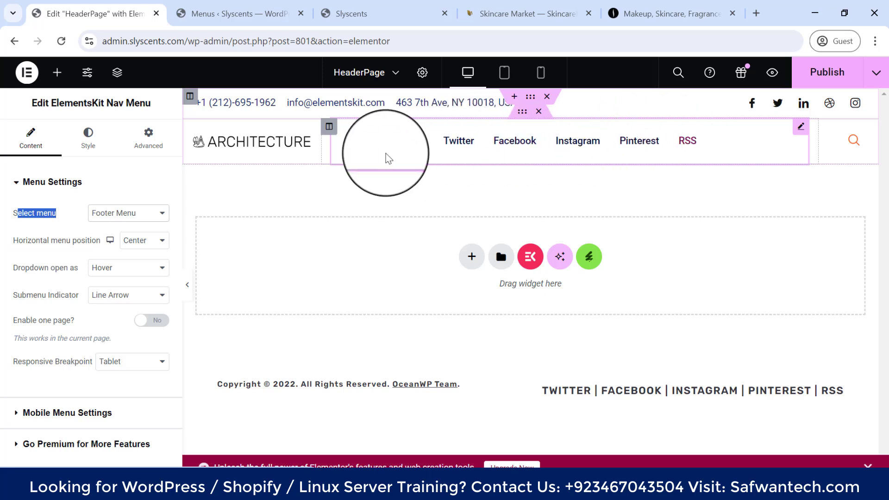
click(139, 214)
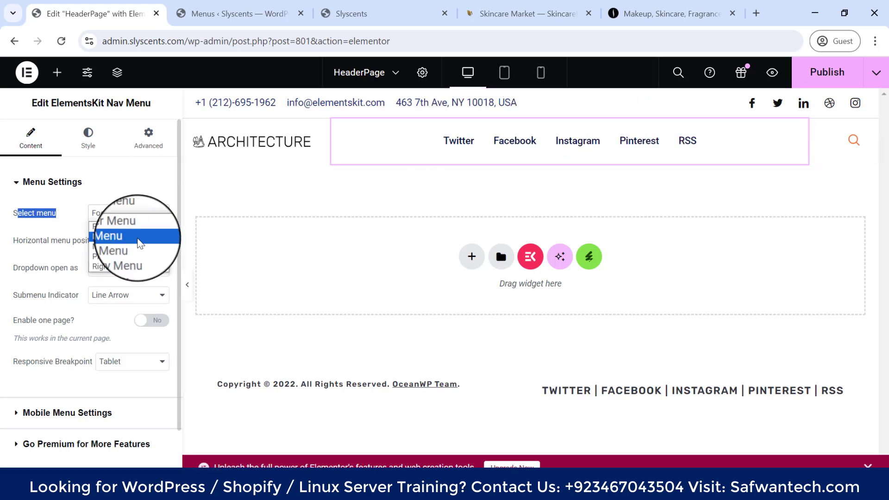
click(129, 246)
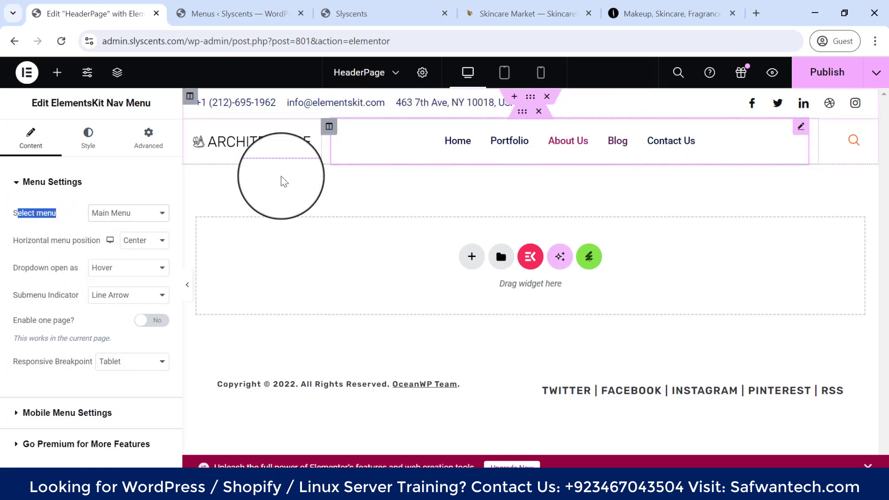
Step: Try the Left and Right horizontal positions for the header's navigation menu, ending on Left
click(145, 256)
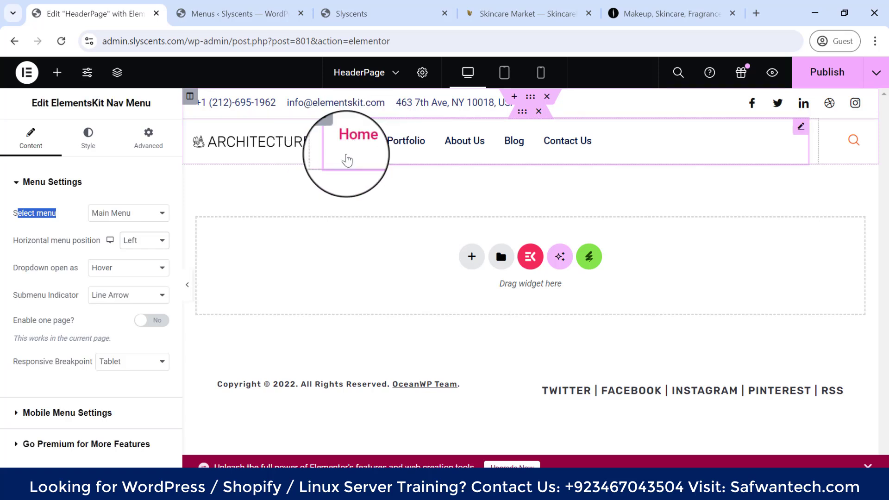
click(144, 268)
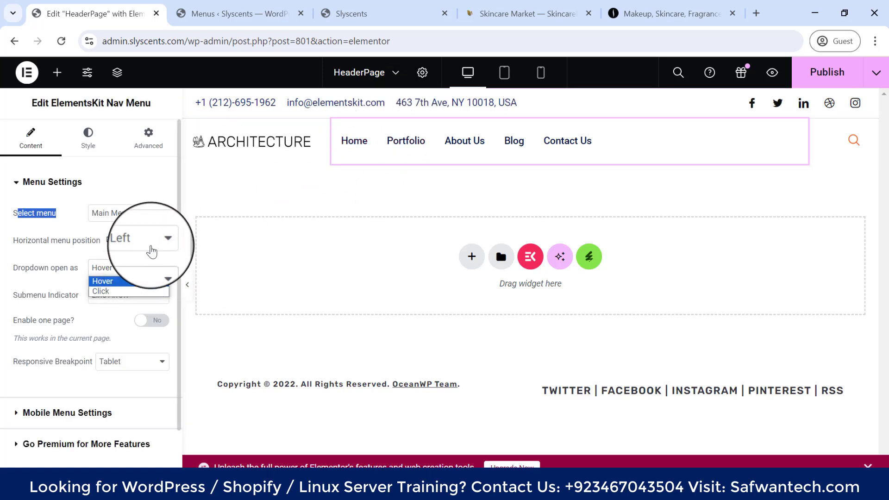
click(150, 241)
click(148, 273)
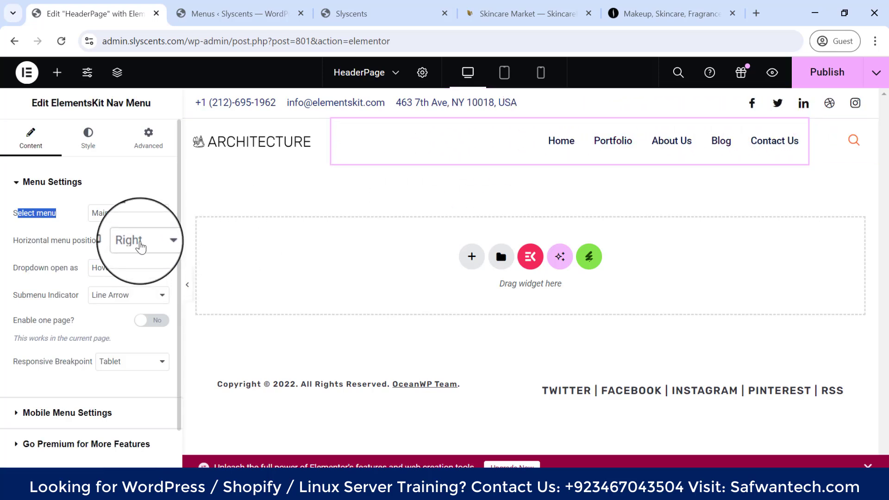
click(141, 238)
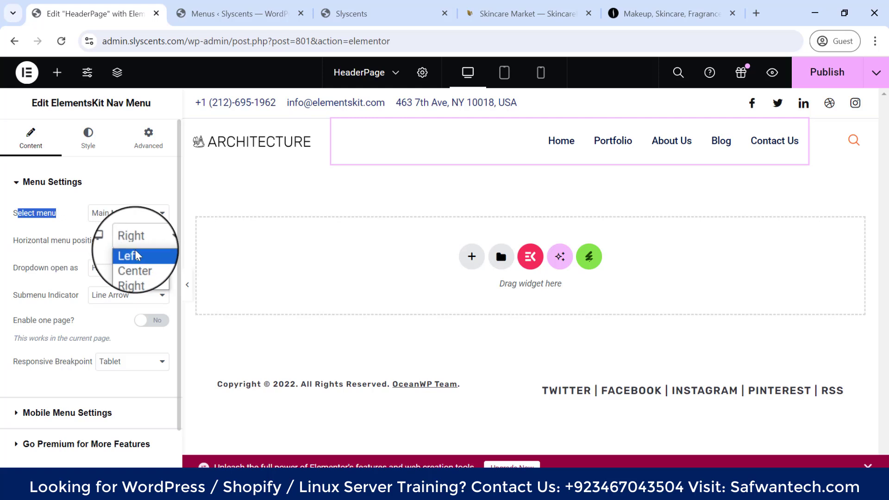
click(138, 256)
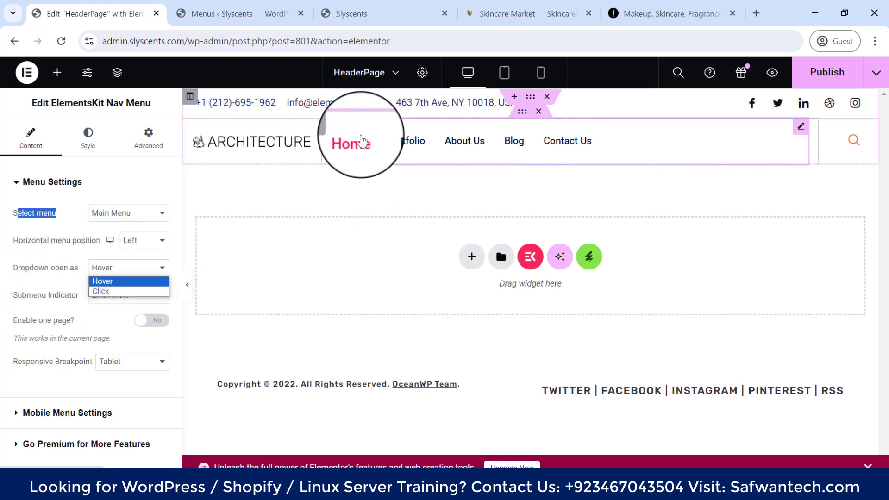
Step: Review the Nav Menu widget's dropdown opening, submenu indicator, one-page and style options
key(Down)
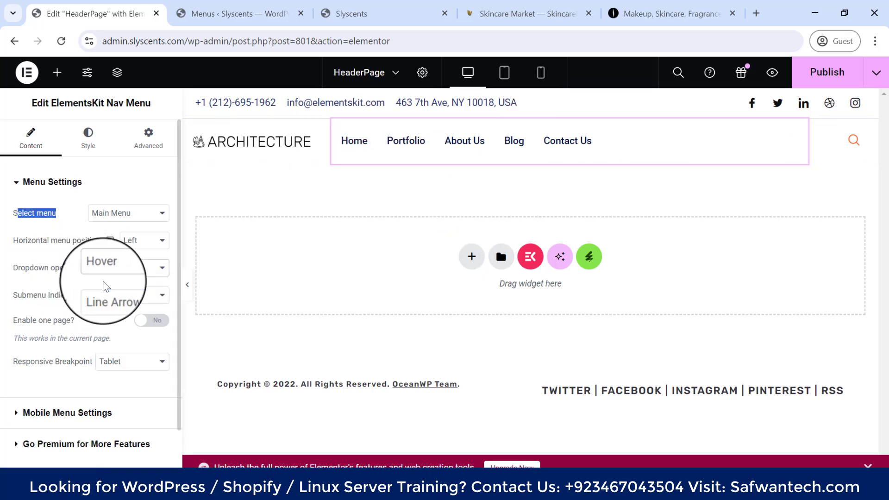
scroll(56, 283, down, 1)
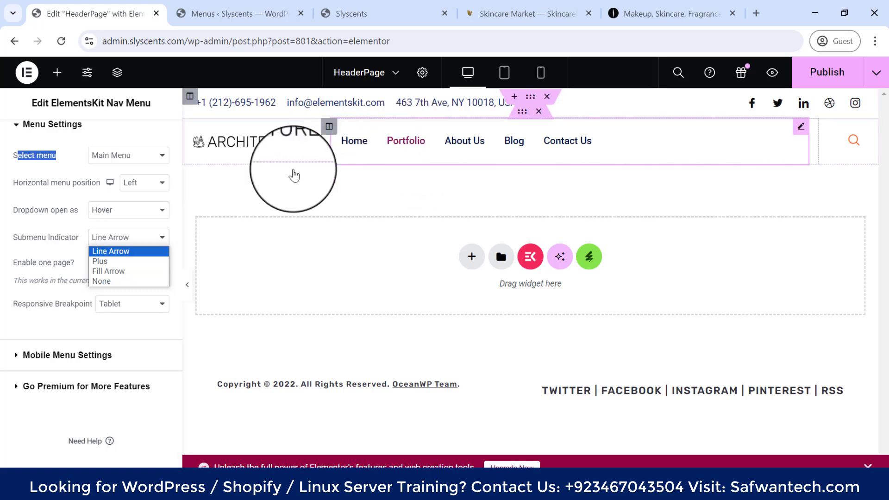
click(111, 254)
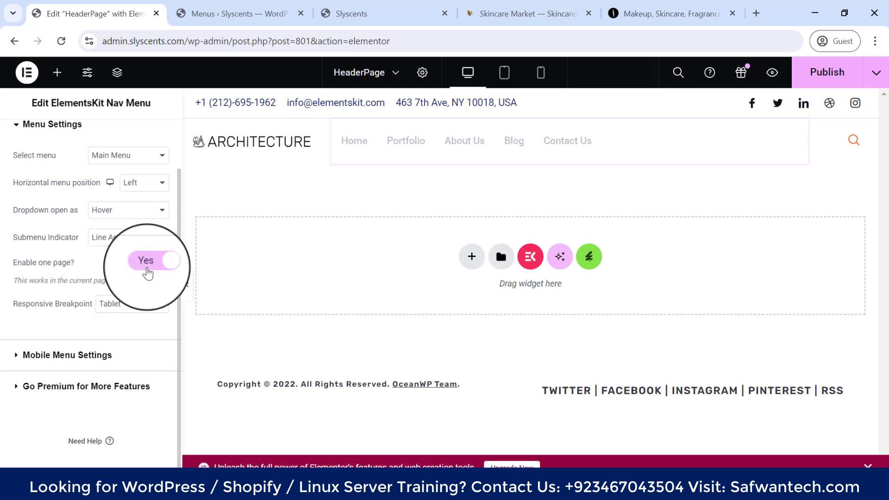
scroll(74, 325, up, 2)
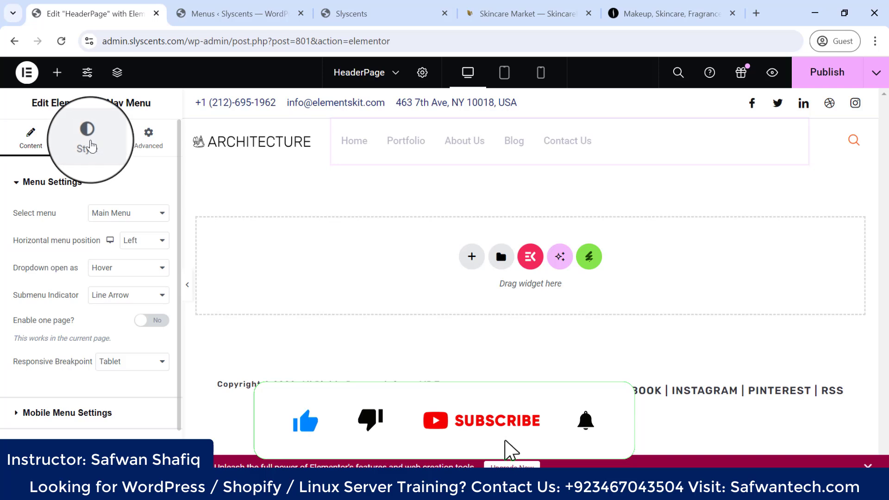
click(88, 139)
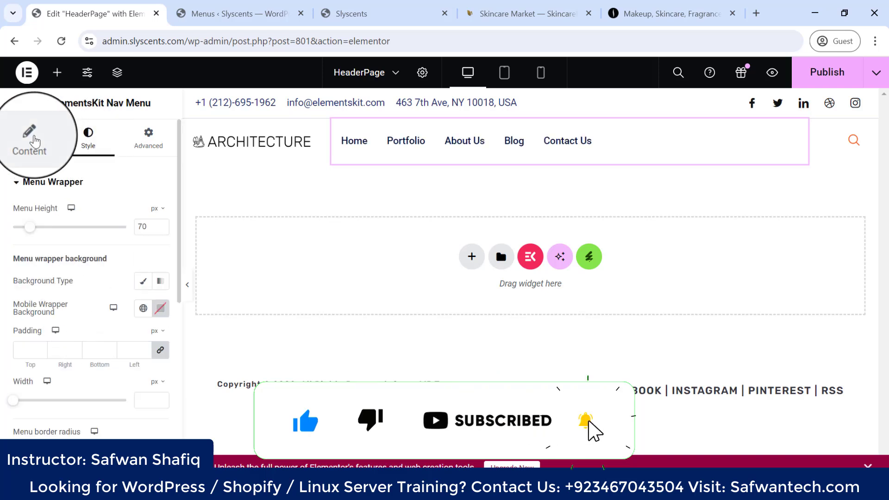
click(31, 139)
scroll(93, 405, down, 2)
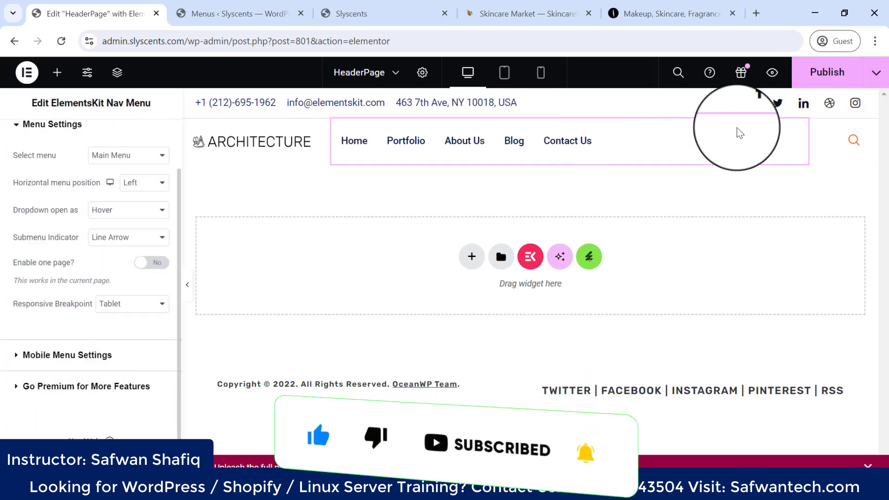
Step: Set the navigation menu's horizontal position to Center and publish HeaderPage
click(824, 72)
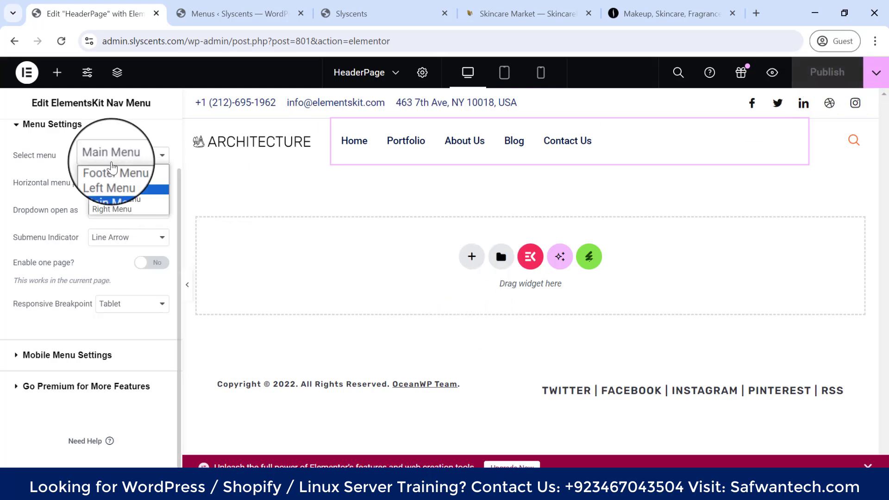
click(112, 160)
click(144, 182)
click(135, 205)
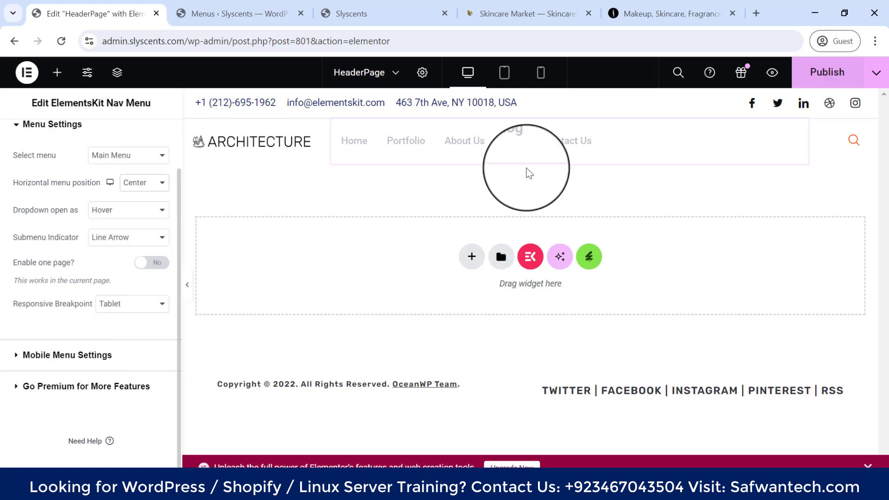
click(828, 77)
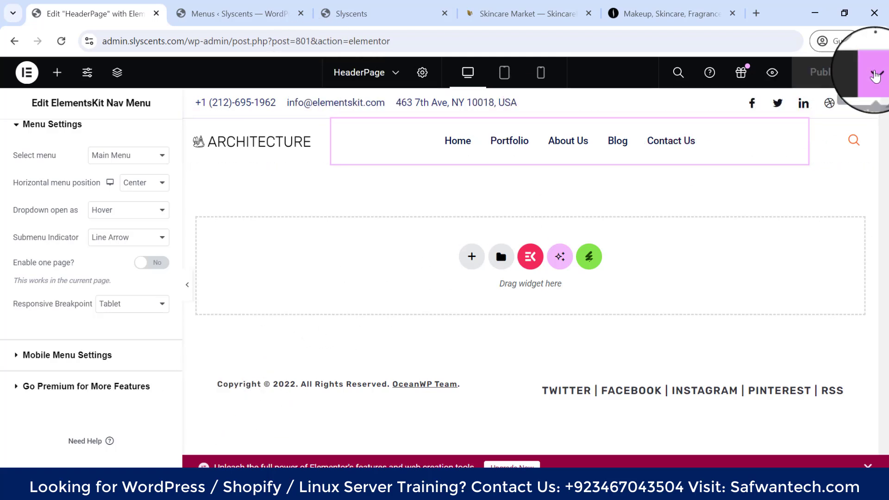
Step: Open the published HeaderPage in a new tab and examine its logo, navigation menu and footer text
click(877, 73)
right_click(819, 179)
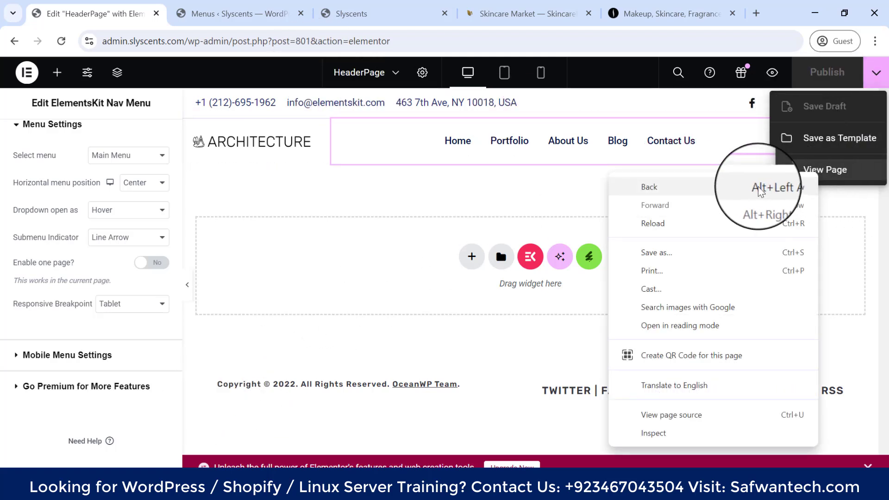
click(816, 163)
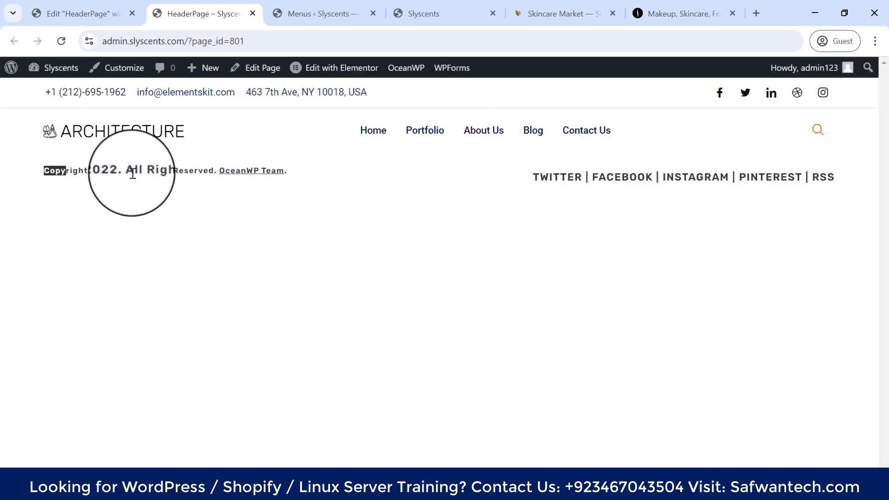
drag(133, 174, 396, 194)
drag(1, 138, 649, 138)
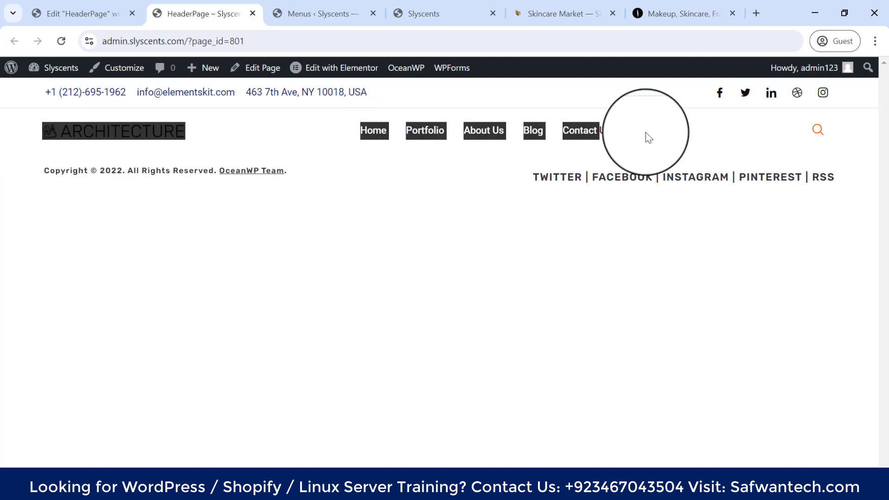
click(313, 134)
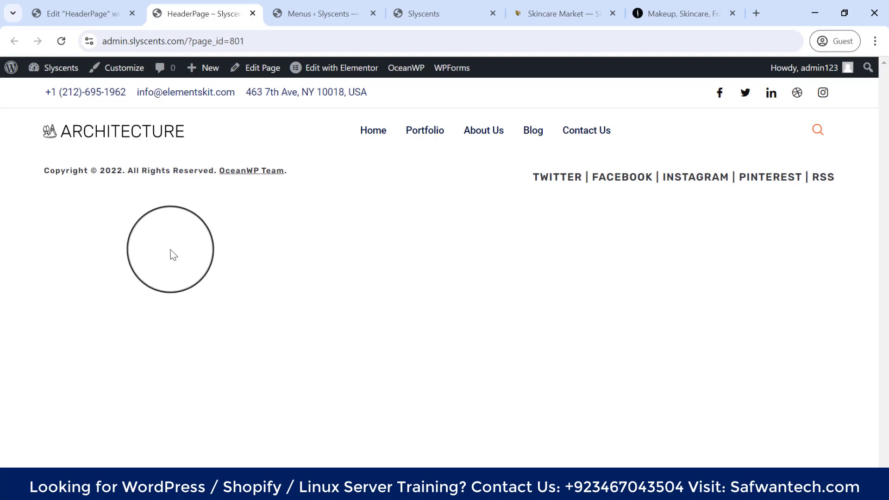
Step: Compare the published HeaderPage with its version in the Elementor editor
click(81, 13)
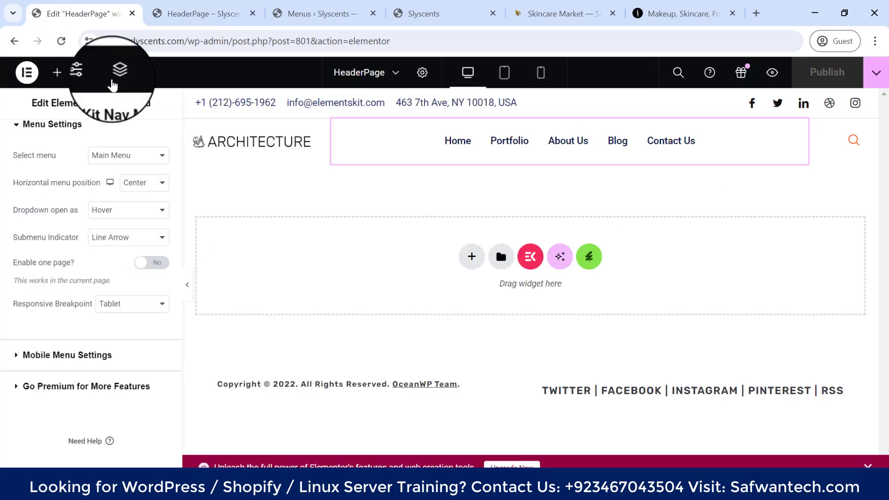
click(227, 9)
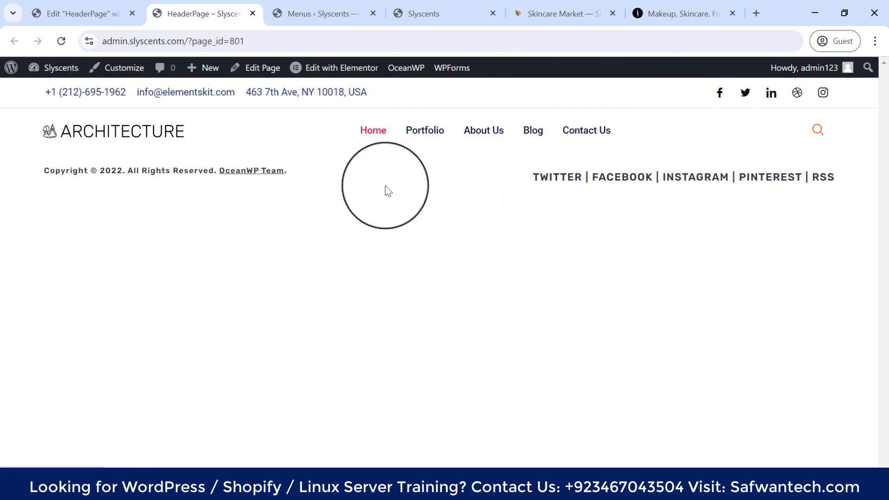
click(70, 14)
click(177, 9)
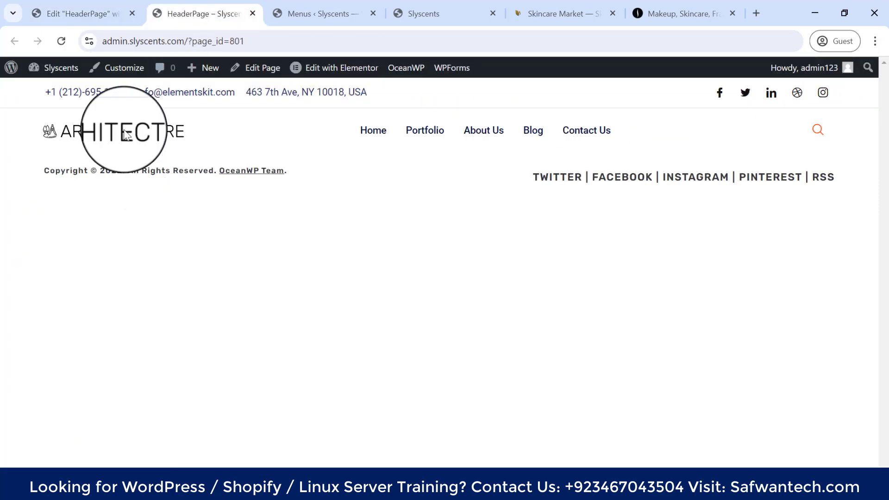
Step: Load the WordPress dashboard at admin.slyscents.com/wp-admin in place of the HeaderPage editor and open the Menus page
click(74, 14)
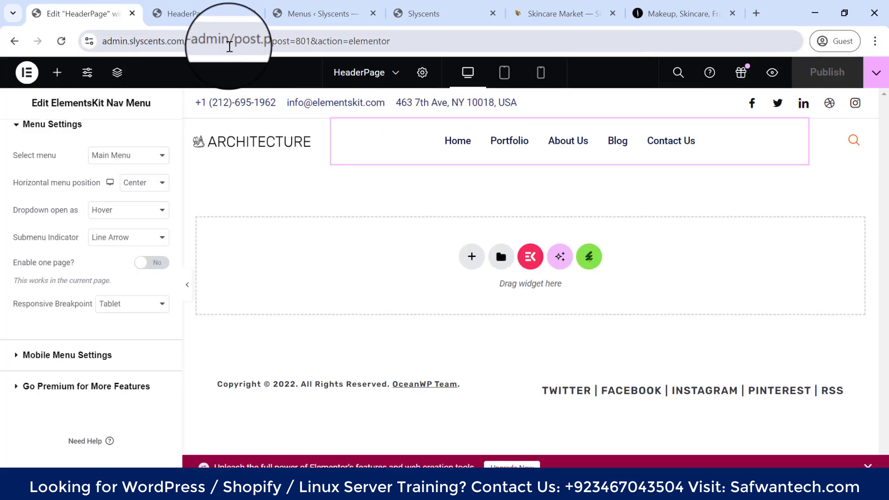
drag(229, 41, 528, 26)
key(BackSpace)
key(Return)
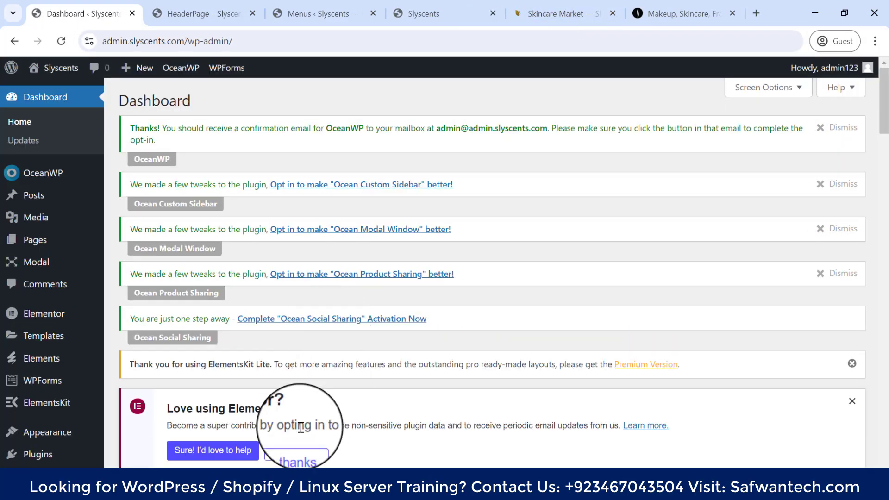
scroll(123, 301, down, 10)
mouse_move(44, 355)
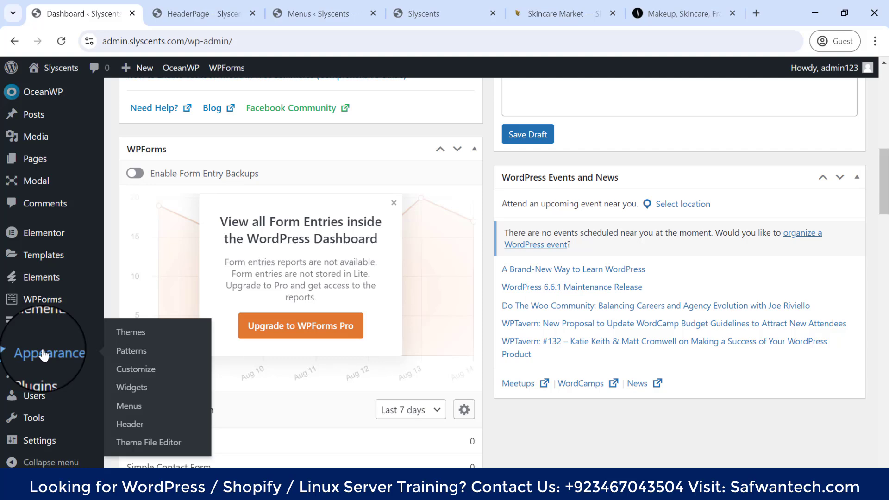
click(135, 406)
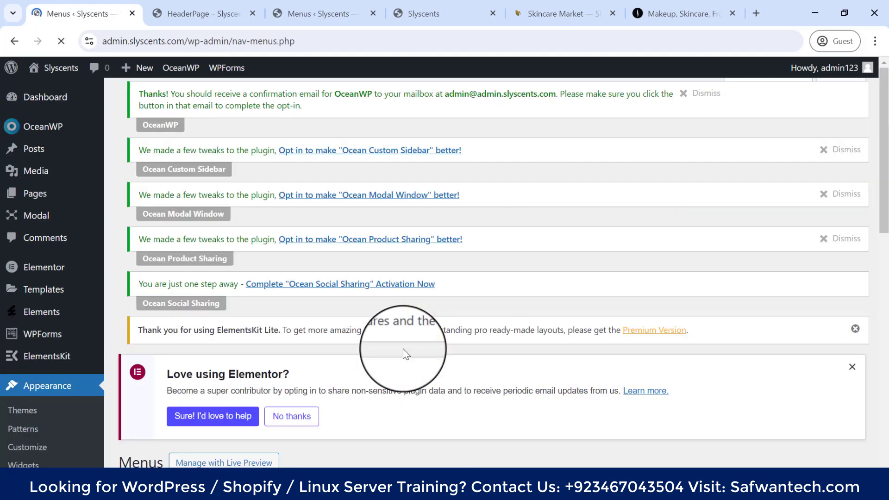
Step: Load the Primary Menu for editing and examine its items and ElementsKit Megamenu setting
scroll(403, 356, down, 7)
scroll(405, 302, down, 3)
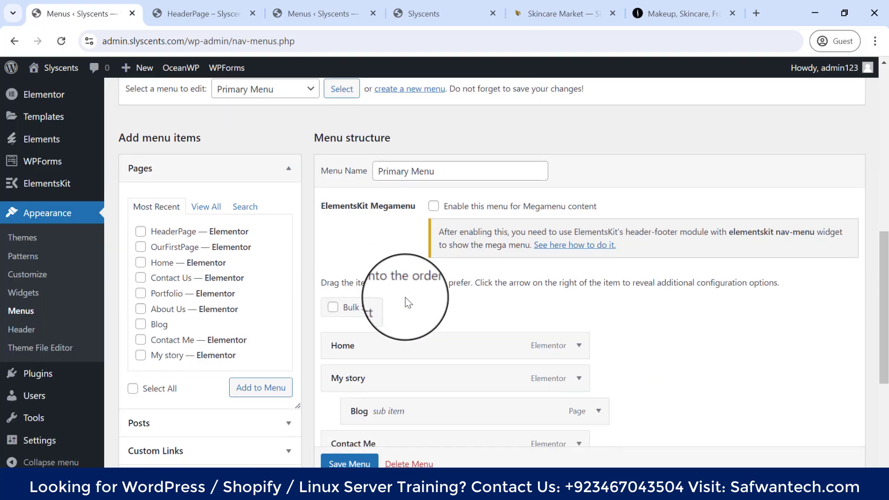
scroll(421, 358, down, 1)
scroll(403, 343, up, 3)
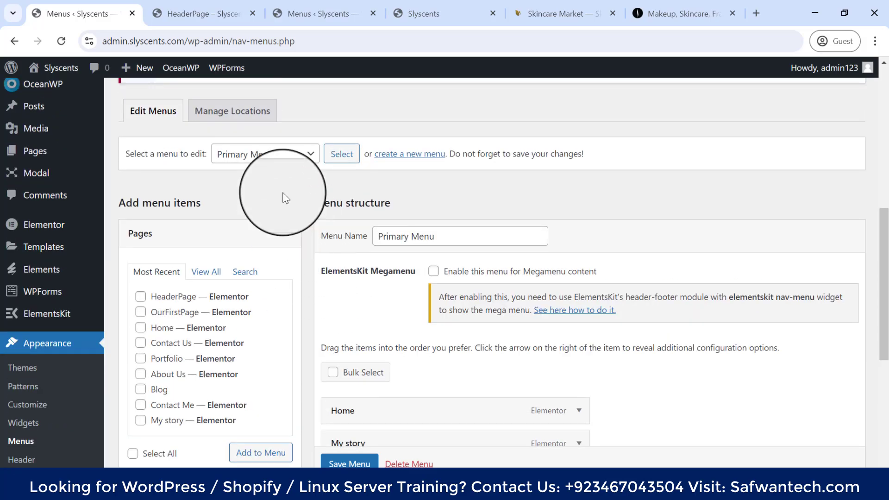
click(278, 162)
click(342, 155)
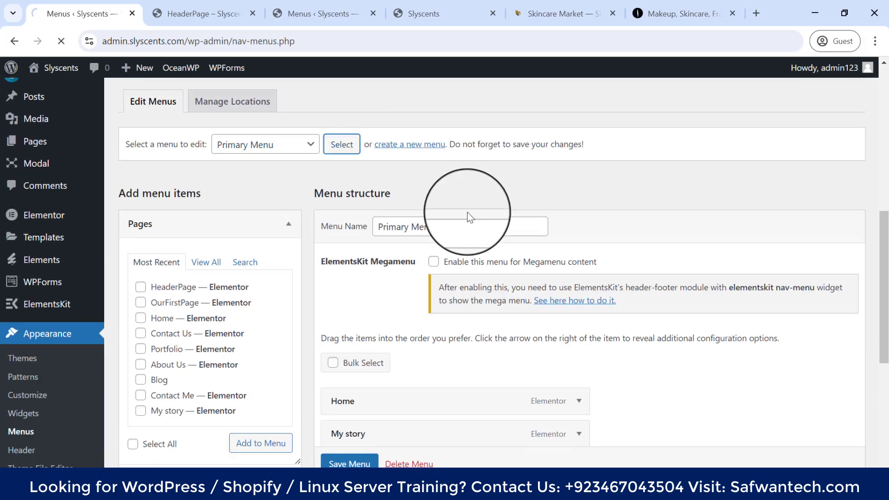
scroll(469, 217, down, 10)
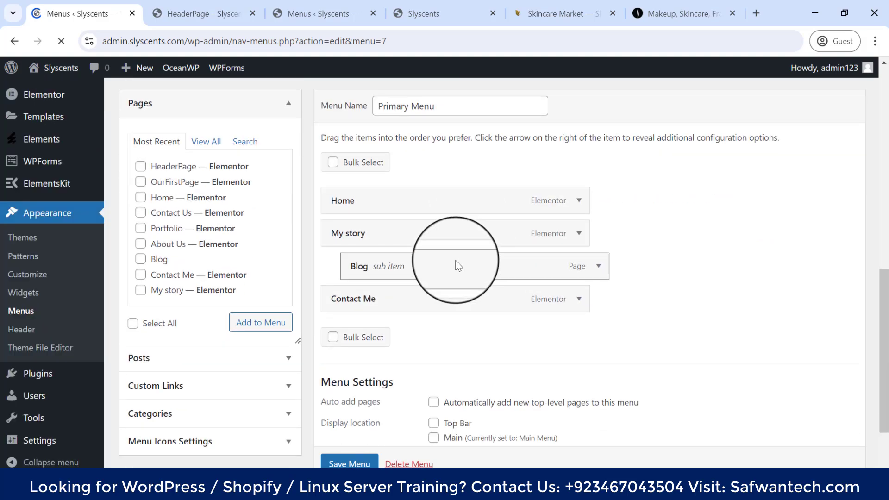
scroll(381, 215, up, 4)
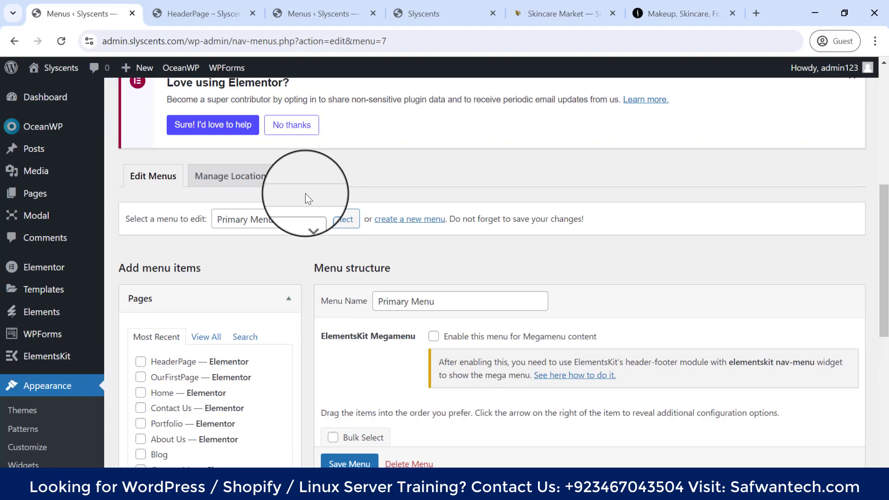
Step: Load the Main Menu (Main) for editing and bring its list of menu items into view
click(285, 224)
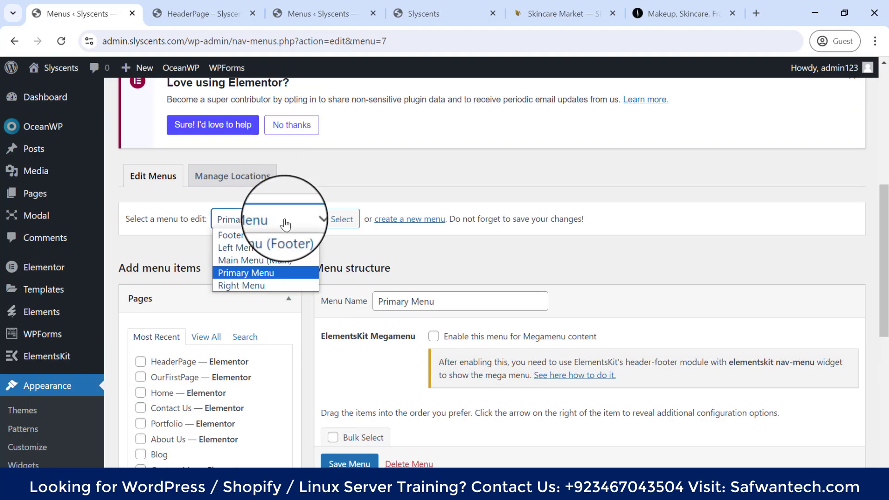
click(279, 257)
click(337, 223)
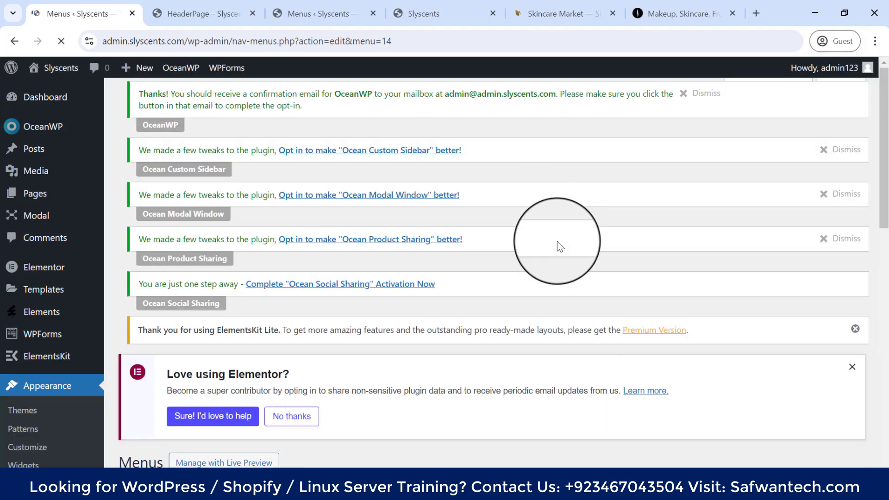
scroll(557, 247, down, 8)
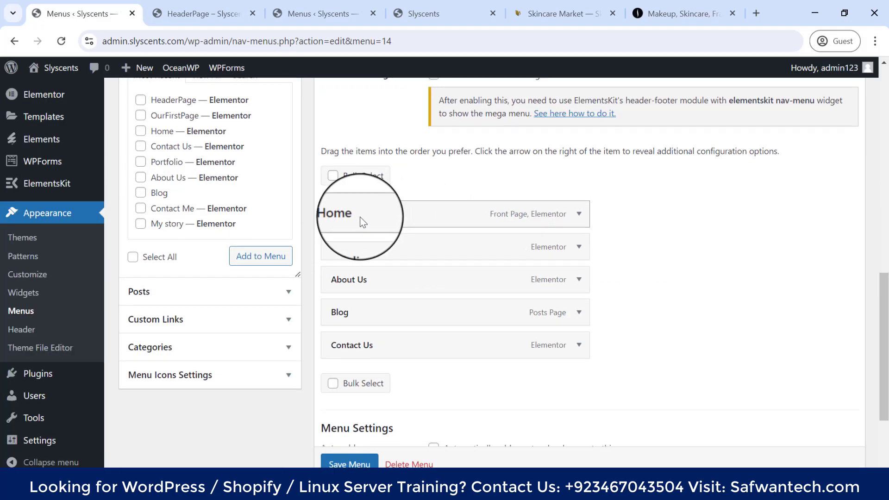
scroll(383, 313, down, 1)
scroll(389, 324, up, 4)
scroll(440, 260, down, 3)
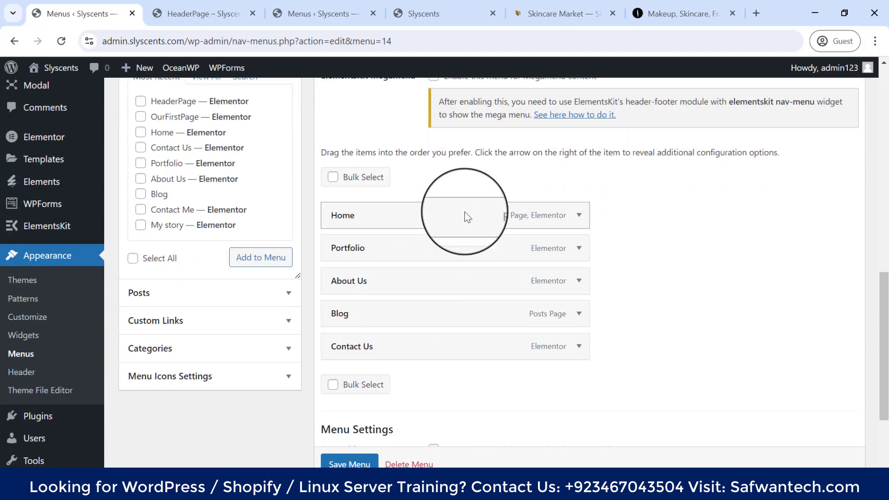
Step: Expand the Main Menu's Home item and examine its megamenu, column and icon options
click(579, 217)
scroll(370, 324, down, 5)
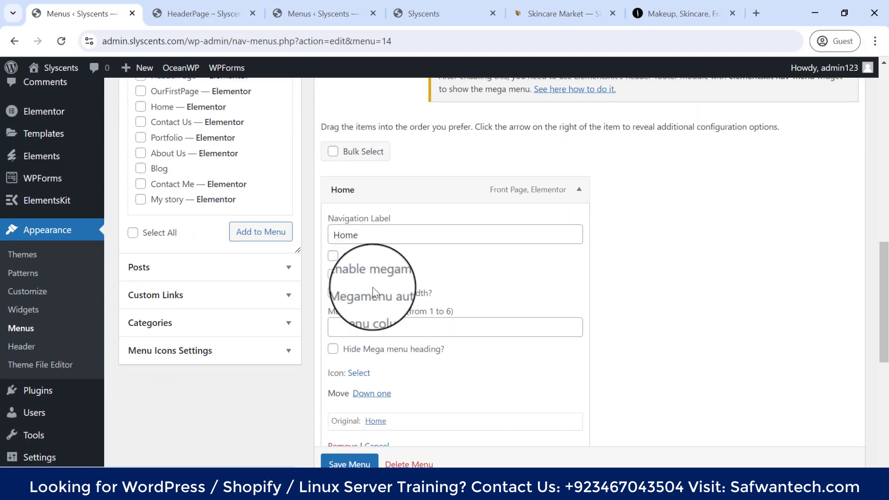
scroll(386, 313, down, 5)
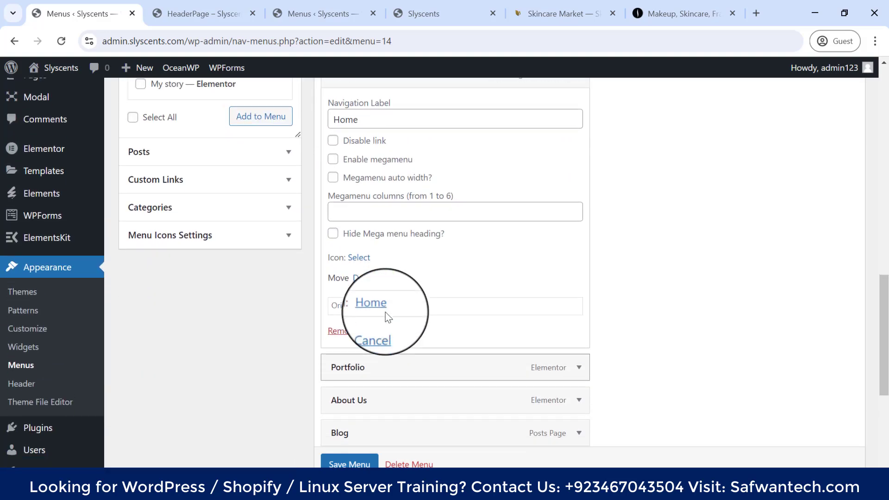
scroll(523, 288, up, 3)
scroll(524, 288, up, 9)
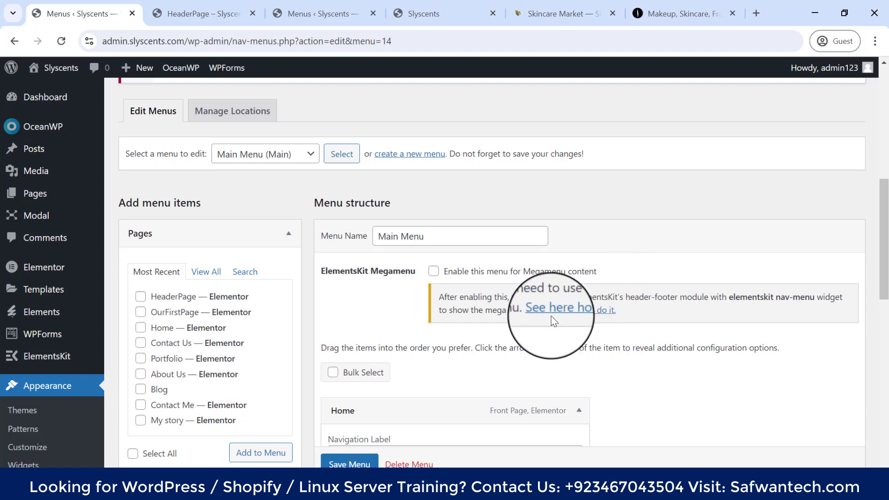
Step: Open ElementsKit's mega menu instructions in a new tab, then enable Megamenu content for the Main Menu and save it
click(550, 312)
click(71, 14)
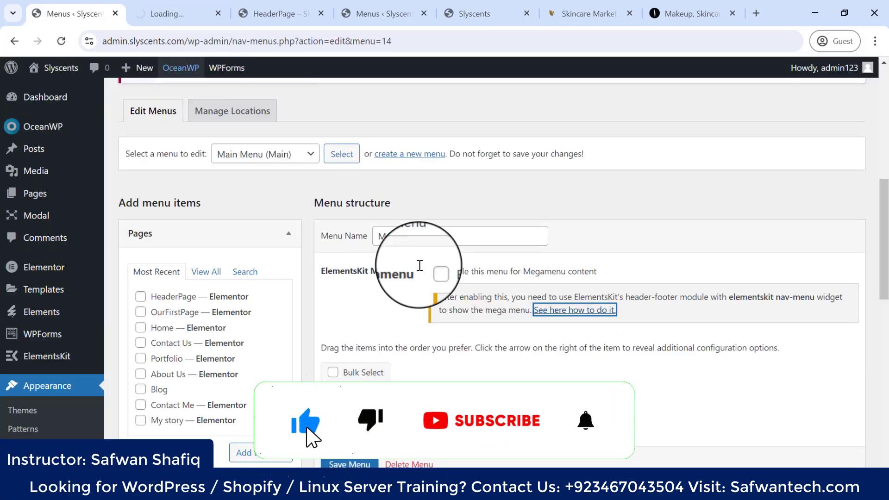
click(434, 271)
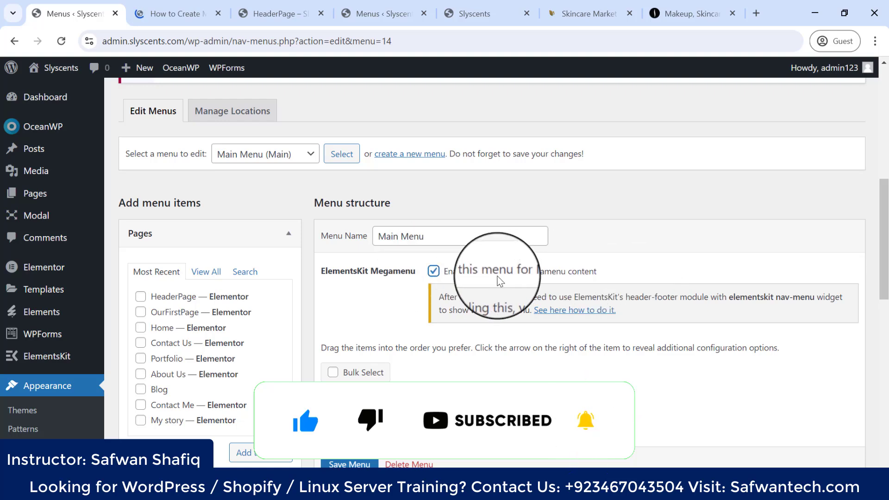
scroll(500, 281, down, 4)
click(349, 461)
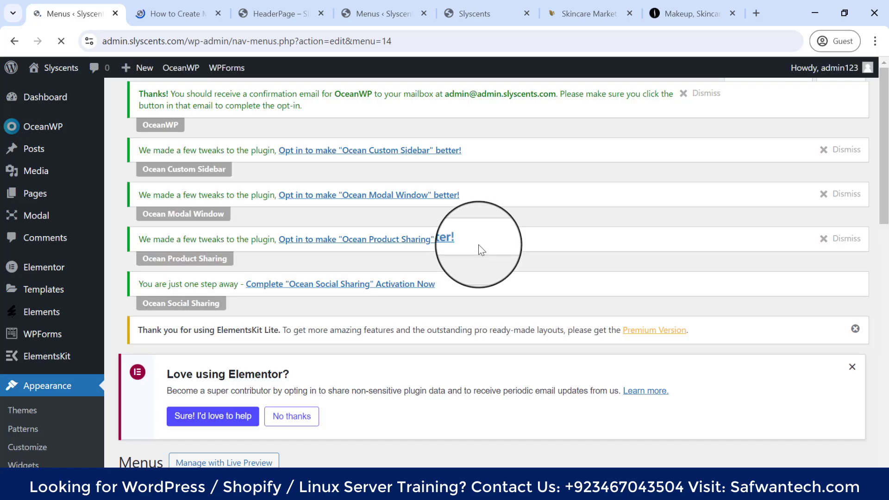
Step: Examine the Main Menu's ElementsKit Megamenu setting and the Mega Menu option on its items
scroll(480, 248, down, 4)
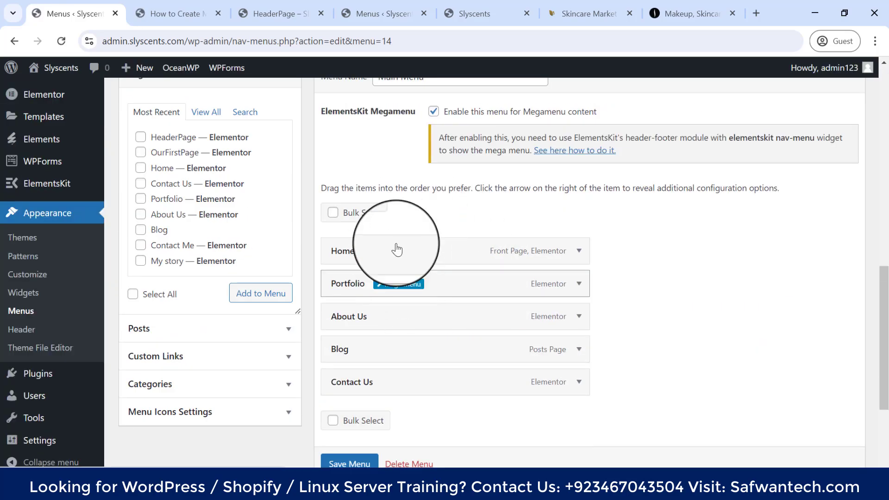
scroll(393, 244, up, 4)
scroll(397, 258, down, 1)
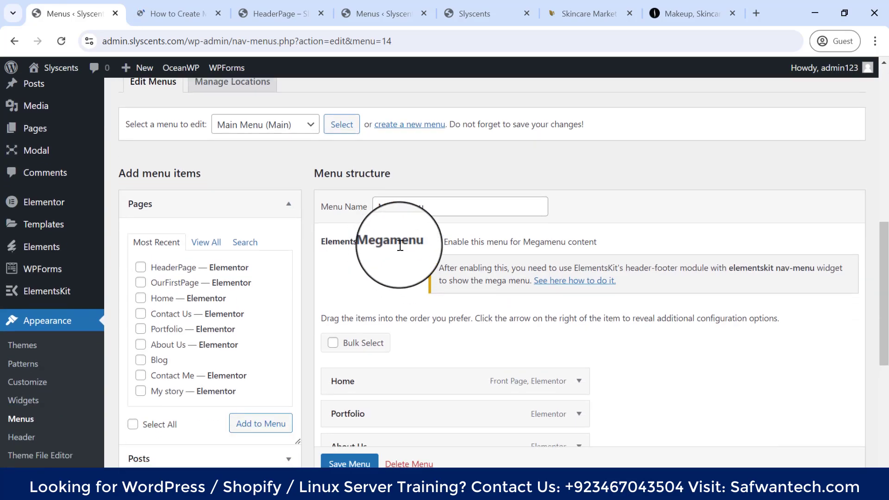
scroll(400, 246, down, 1)
drag(327, 176, 392, 182)
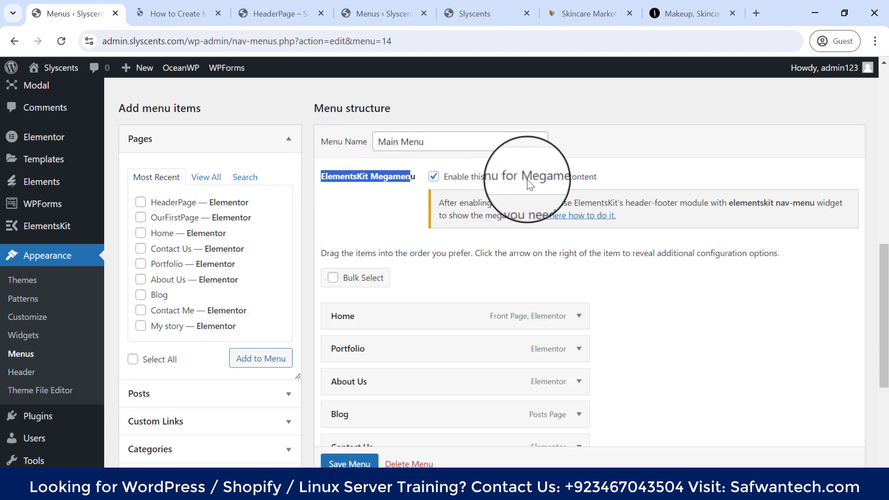
scroll(416, 188, down, 1)
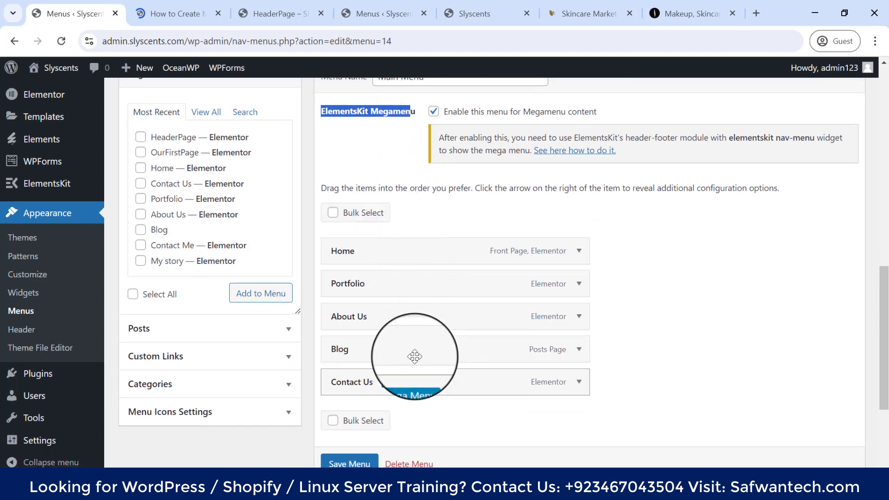
mouse_move(387, 258)
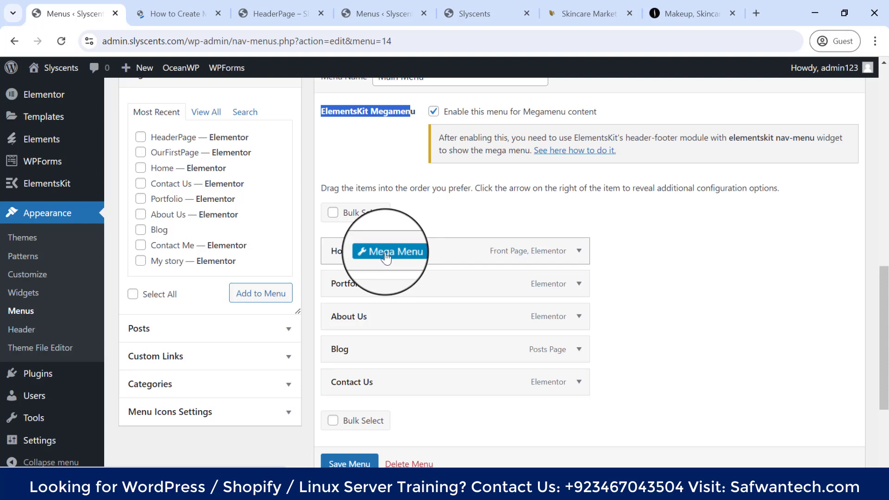
Step: Compare the Main Menu items with the published HeaderPage's navigation and view the ElementsKit Mega Menu Builder documentation
click(278, 12)
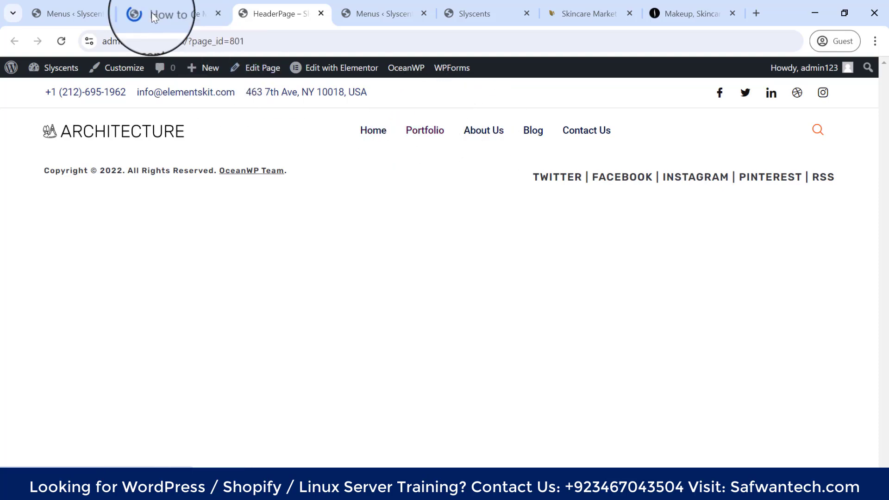
click(70, 6)
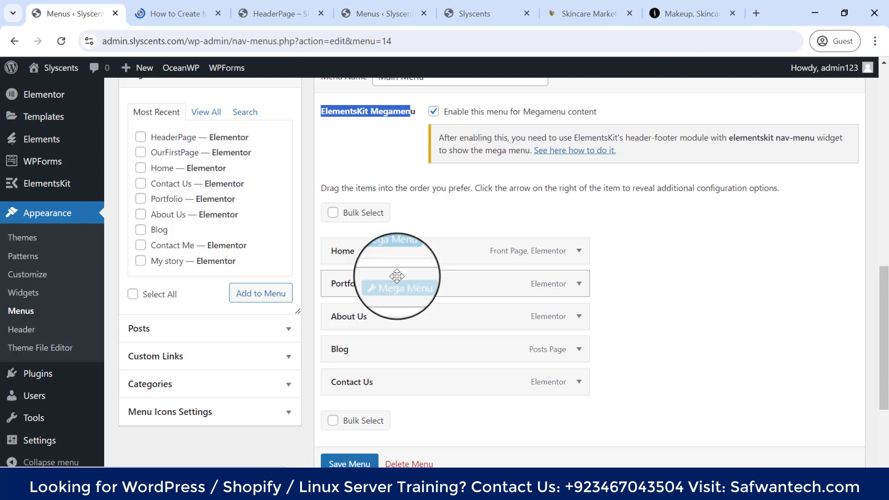
click(278, 13)
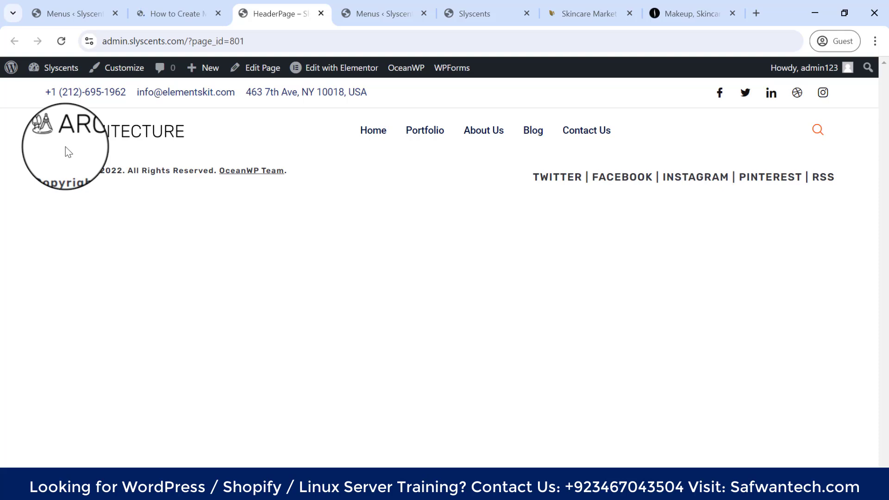
click(391, 7)
click(200, 13)
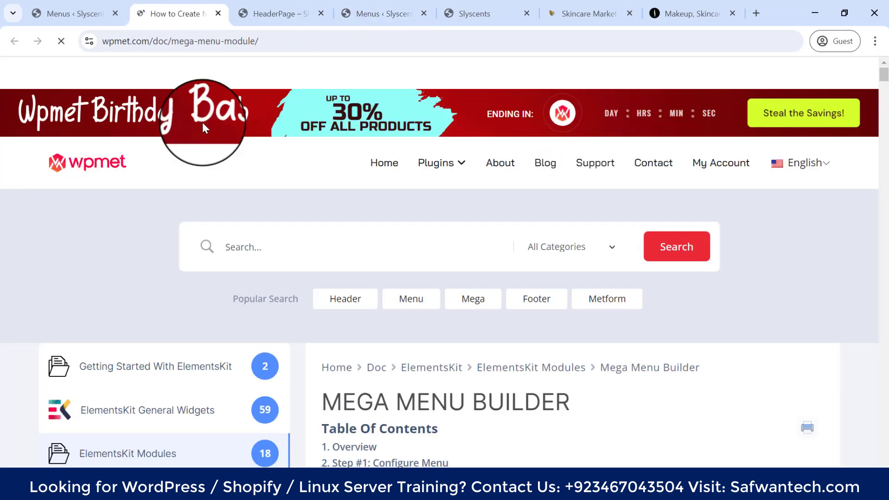
Step: Examine the Slyscents homepage, including its header logo, navigation links and social icons
click(471, 6)
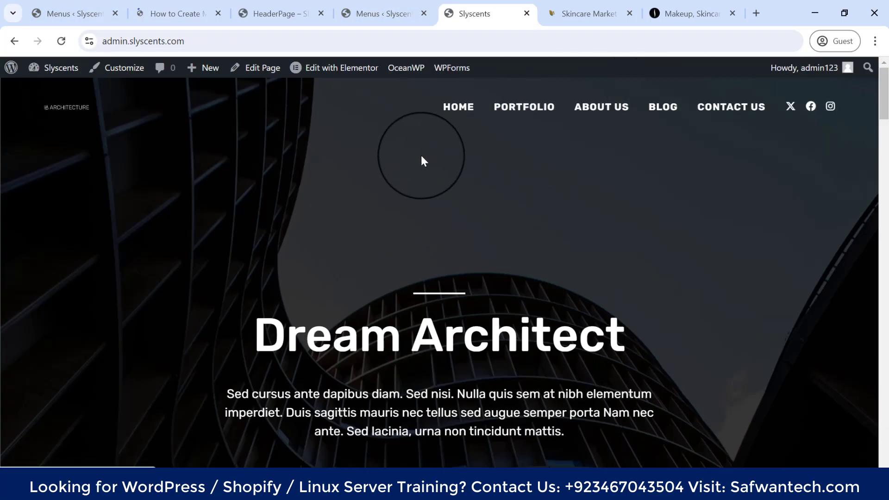
scroll(663, 240, down, 7)
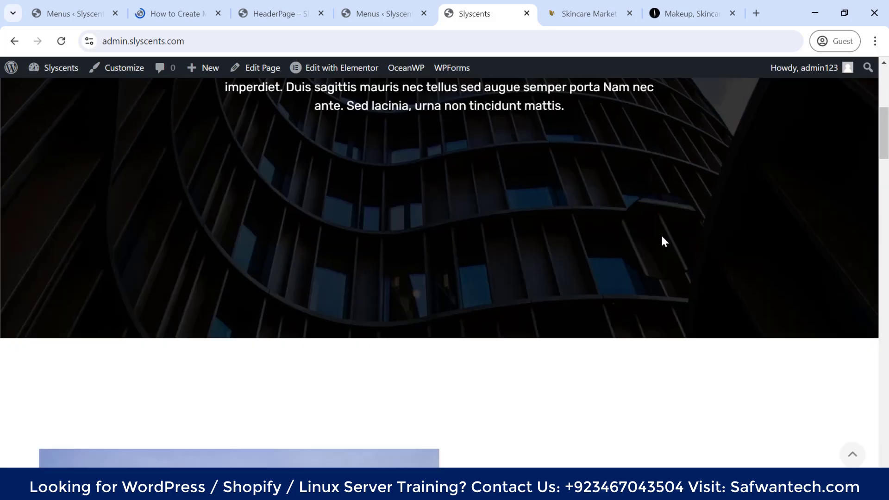
scroll(456, 303, up, 3)
scroll(452, 296, up, 4)
scroll(334, 209, down, 10)
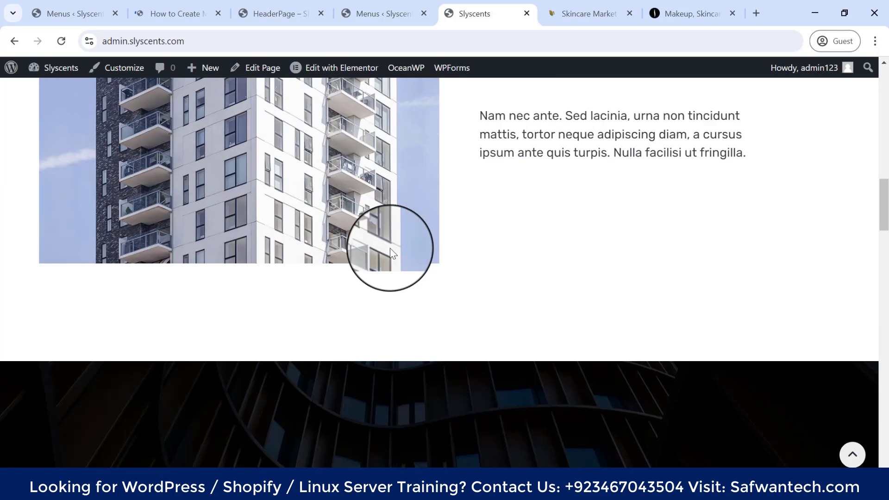
scroll(418, 246, up, 10)
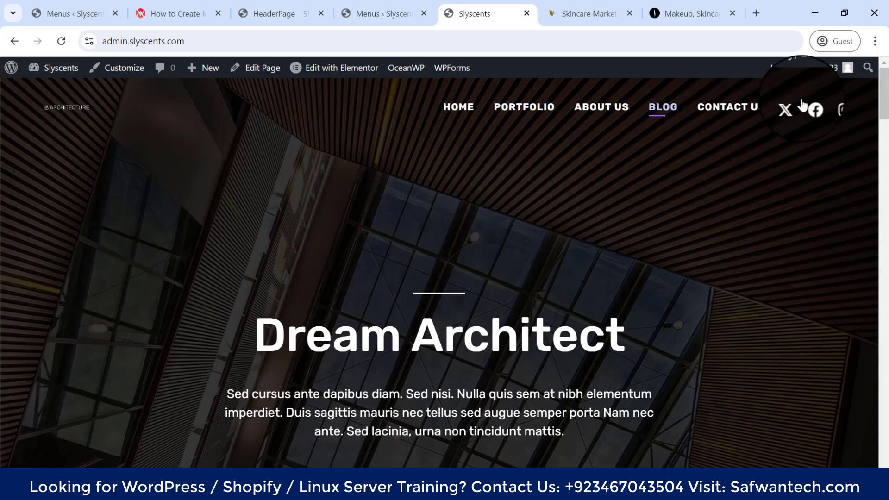
mouse_move(862, 116)
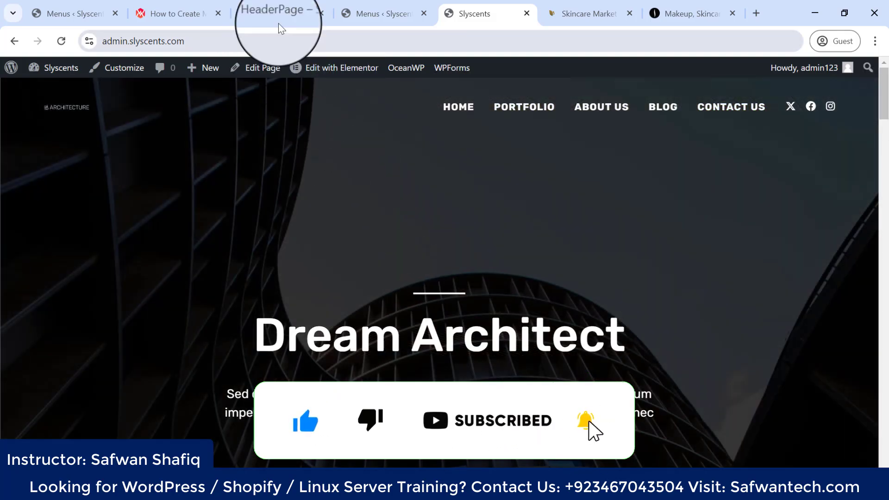
Step: View the published HeaderPage, switch to Google Meet to turn the microphone off, and return to HeaderPage
click(278, 17)
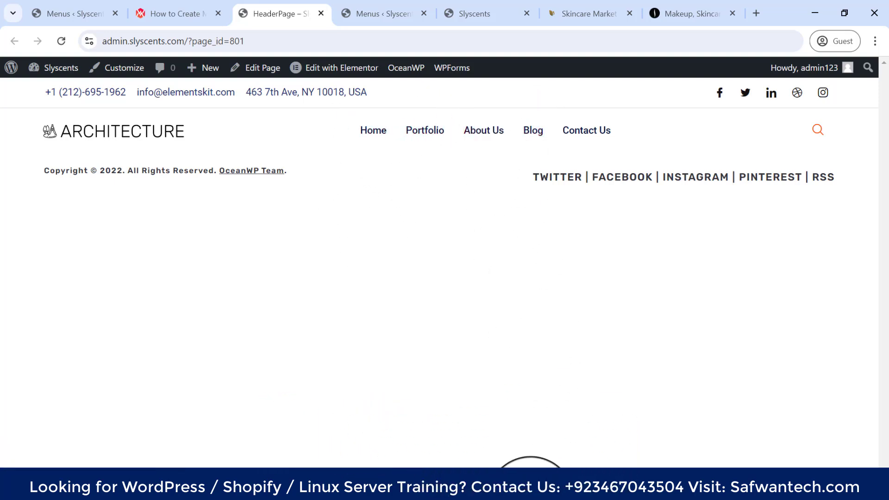
mouse_move(354, 489)
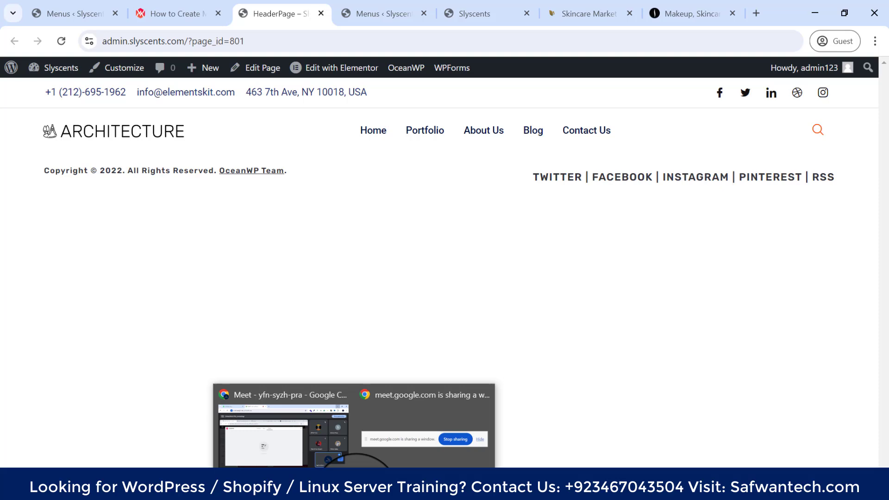
click(276, 430)
click(321, 455)
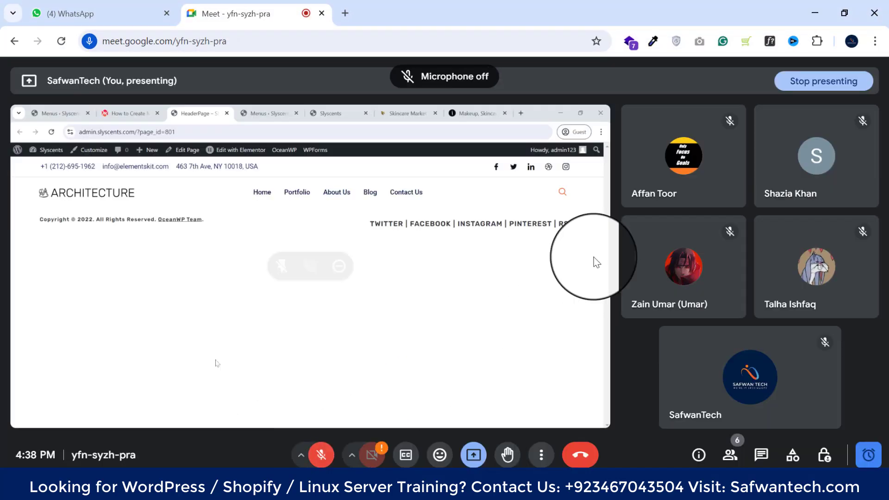
click(811, 8)
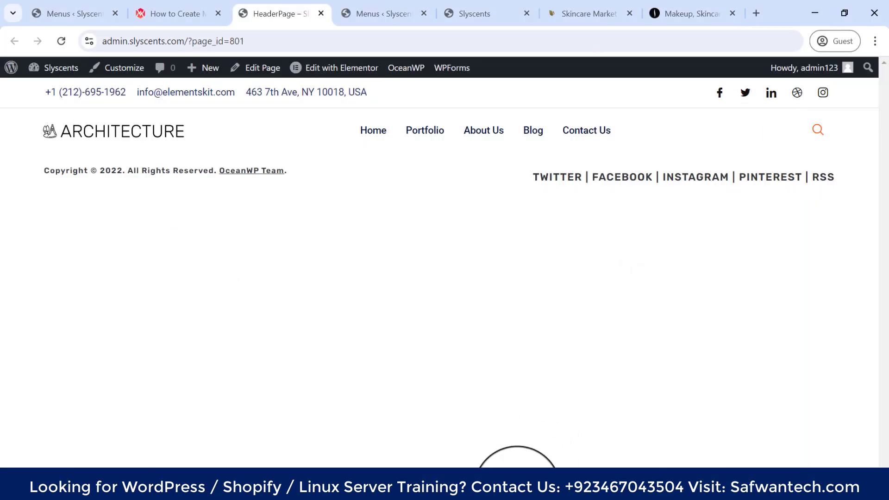
click(525, 486)
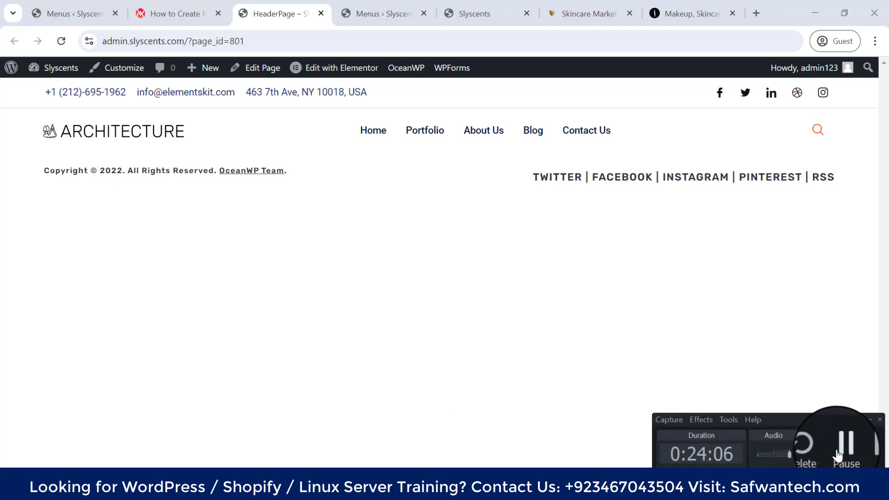
click(815, 456)
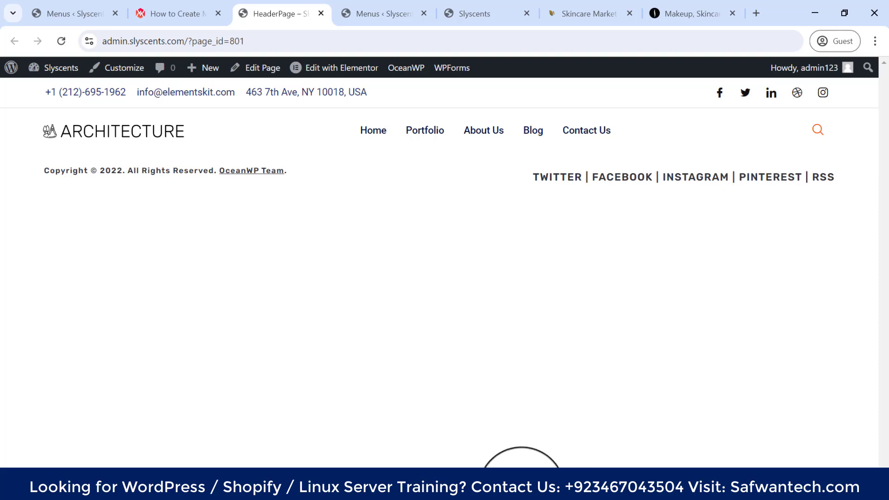
Step: Switch to Google Meet to turn the microphone on, and return to the published HeaderPage
click(385, 421)
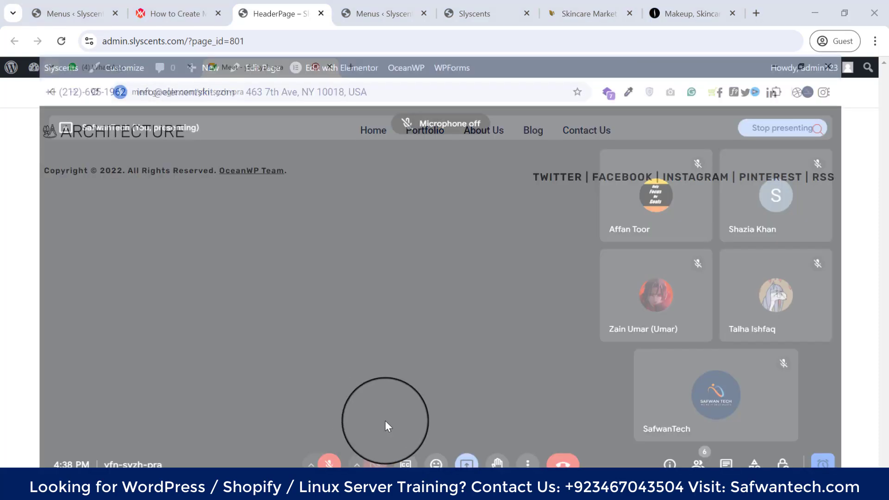
click(317, 452)
click(815, 12)
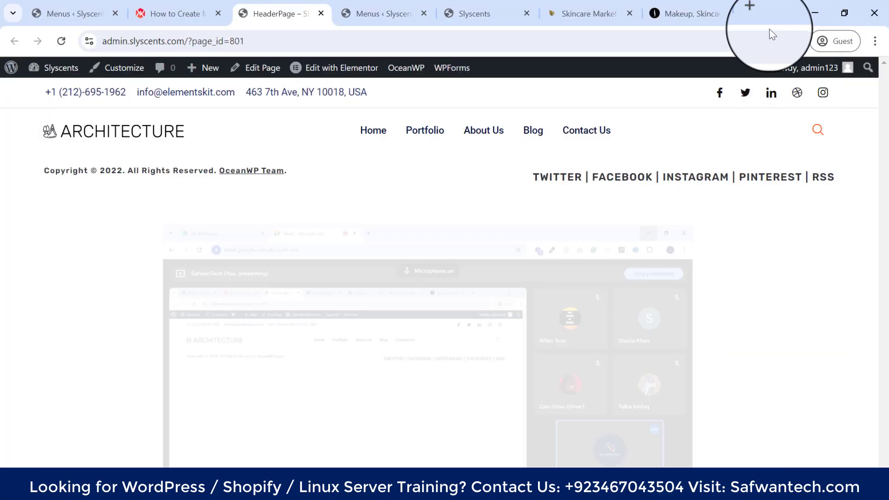
click(362, 277)
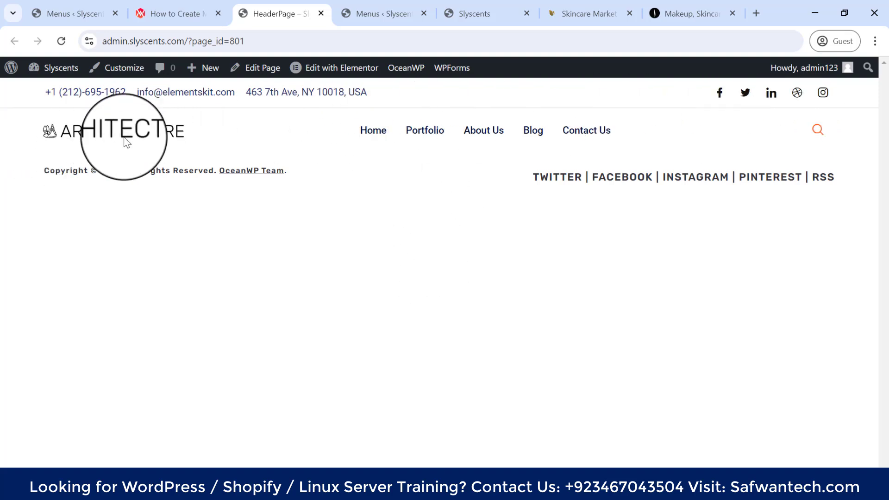
Step: Close the ElementsKit Mega Menu Builder documentation and return to the Main Menu's edit page
click(79, 12)
click(134, 13)
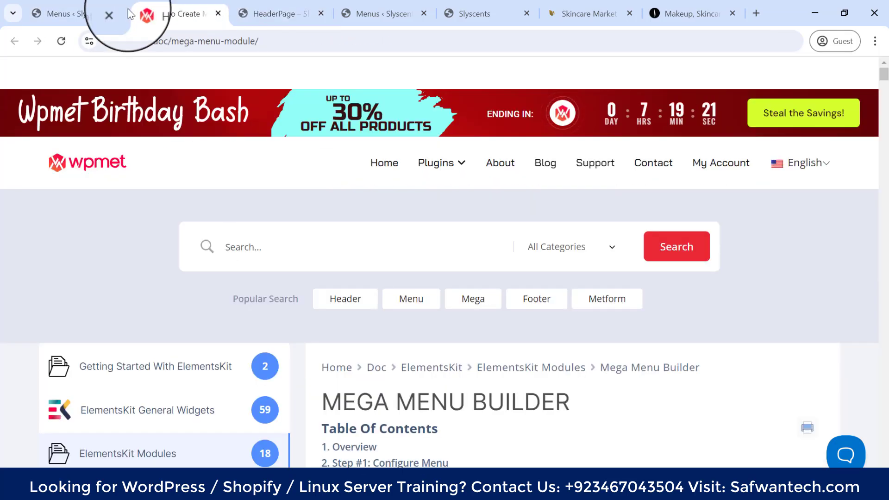
click(218, 13)
click(74, 13)
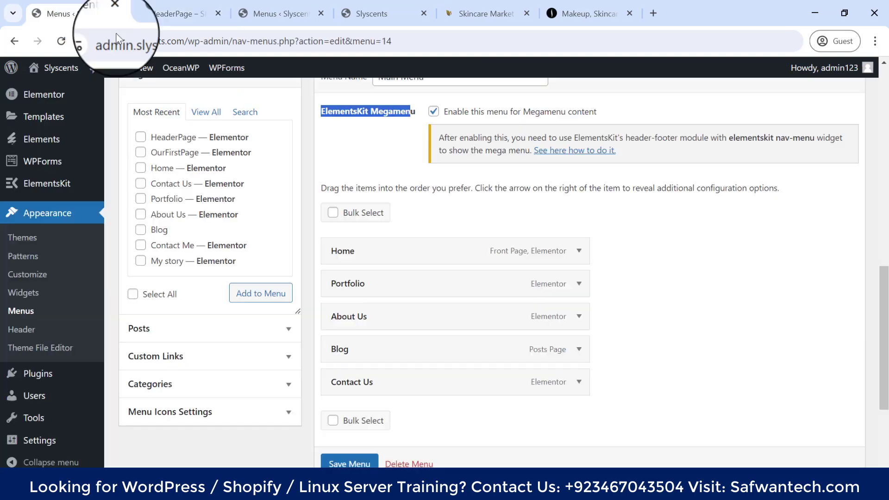
Step: Enable the megamenu for the Home item of the Main Menu and open its megamenu content for editing
click(389, 252)
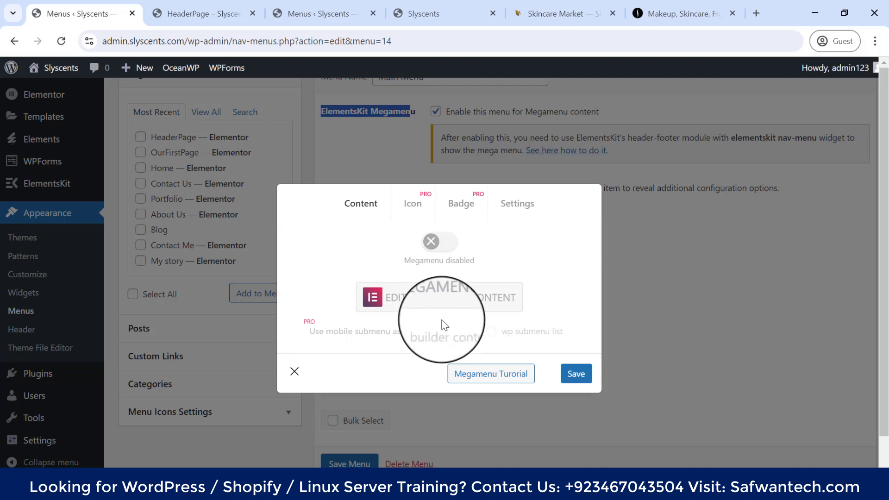
click(431, 241)
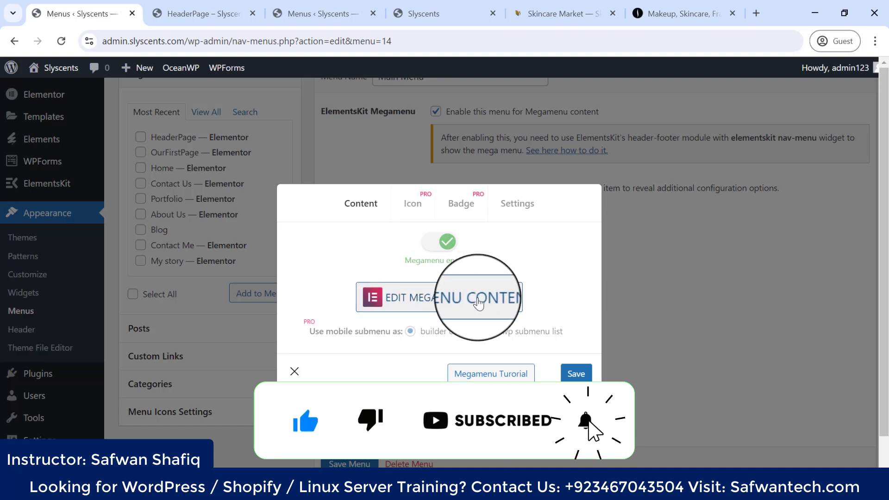
click(472, 306)
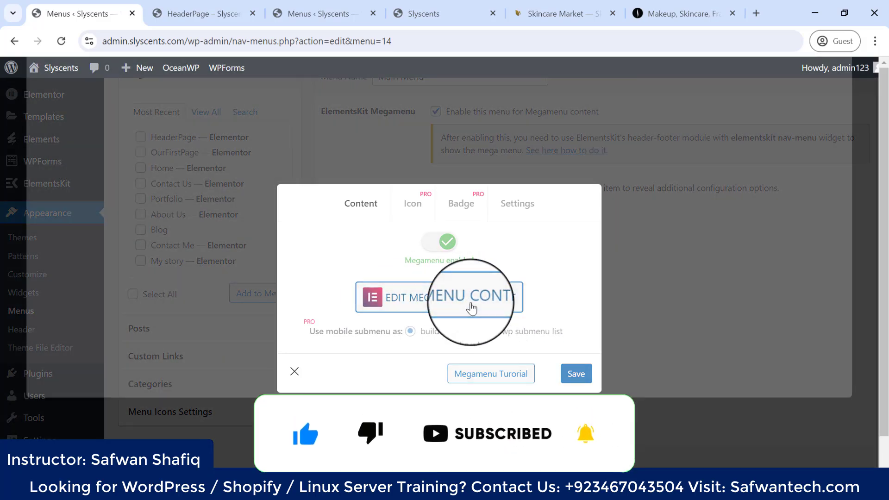
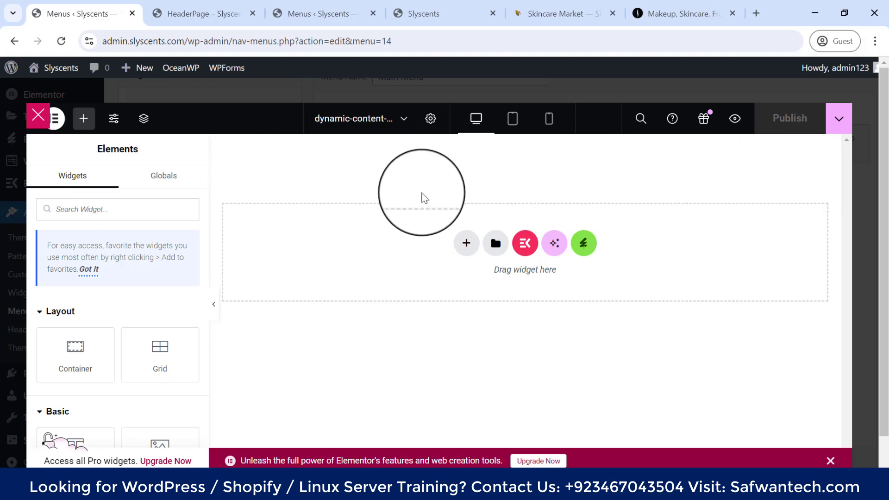
Step: View the published HeaderPage's navigation and return to the Home item's megamenu content editor
click(296, 14)
click(209, 11)
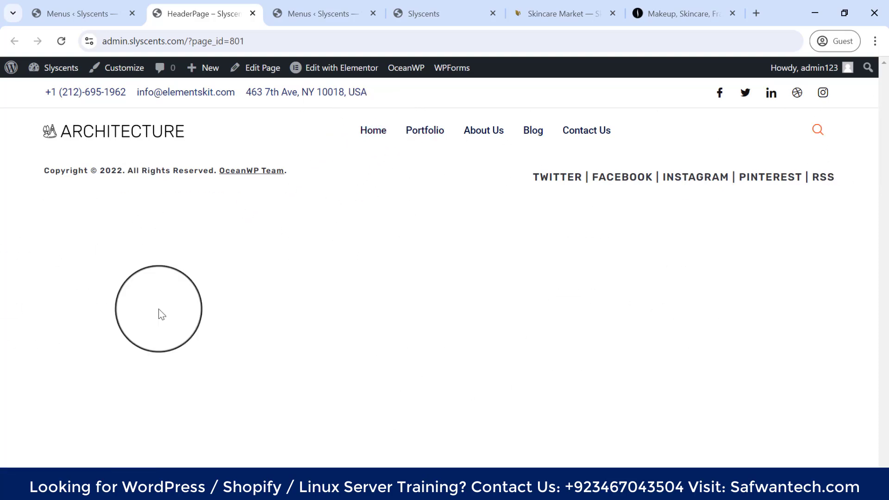
click(71, 14)
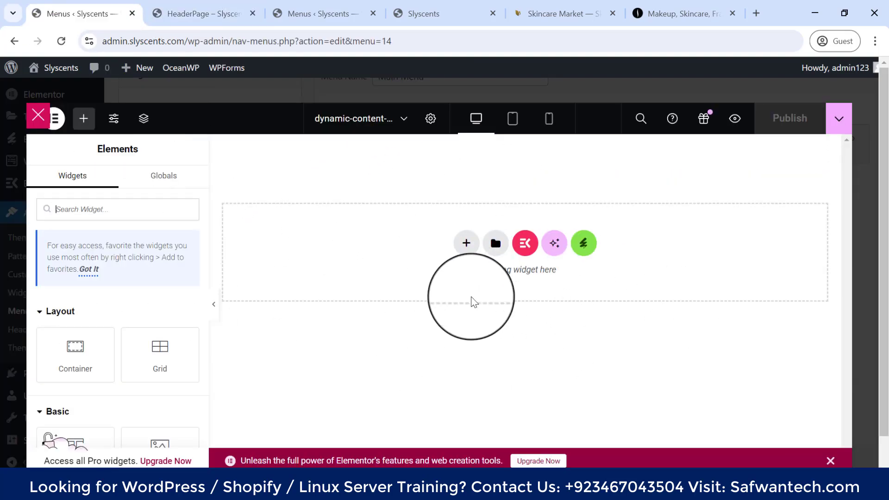
Step: Search the Sections of the ElementsKit template library for "mega menu"
click(526, 252)
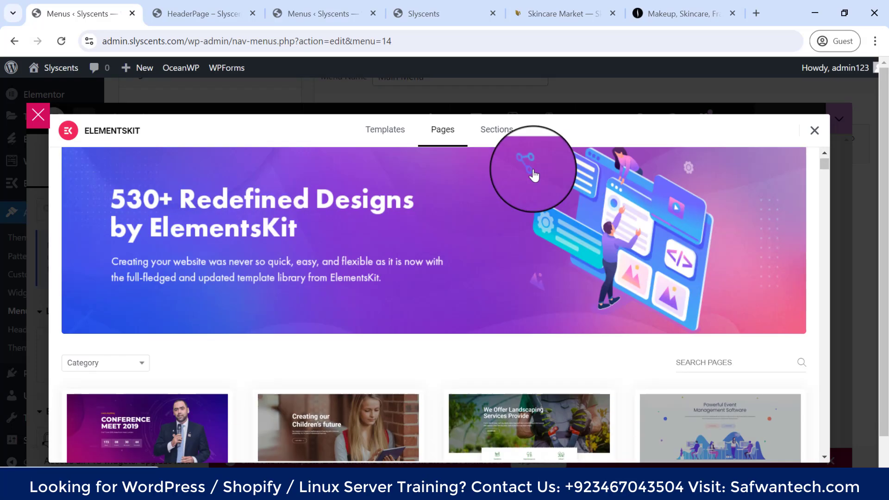
click(487, 127)
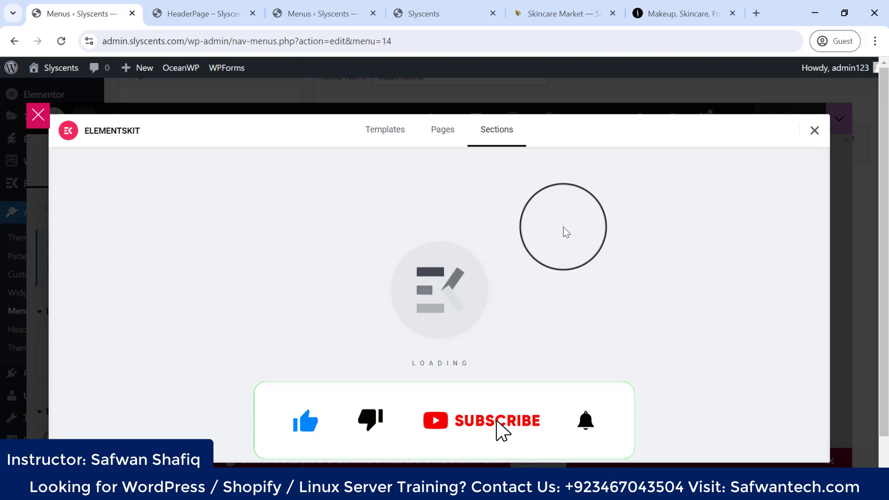
scroll(655, 258, down, 3)
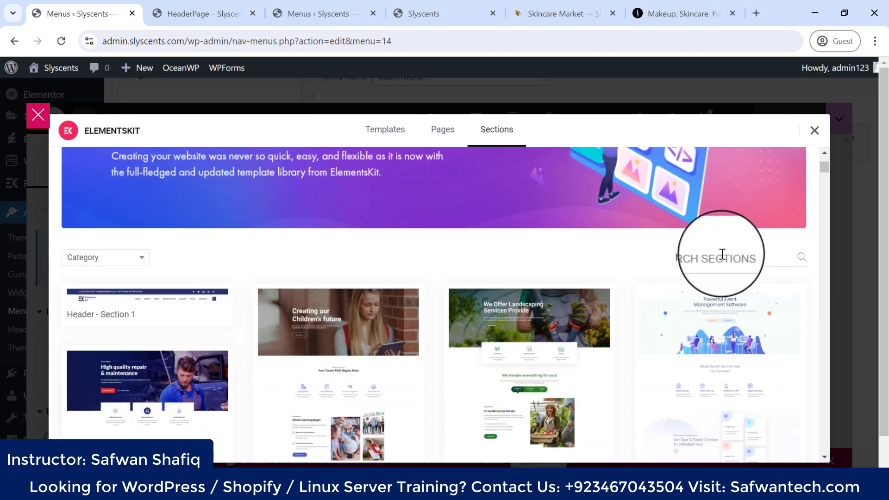
click(722, 254)
text(mega menu)
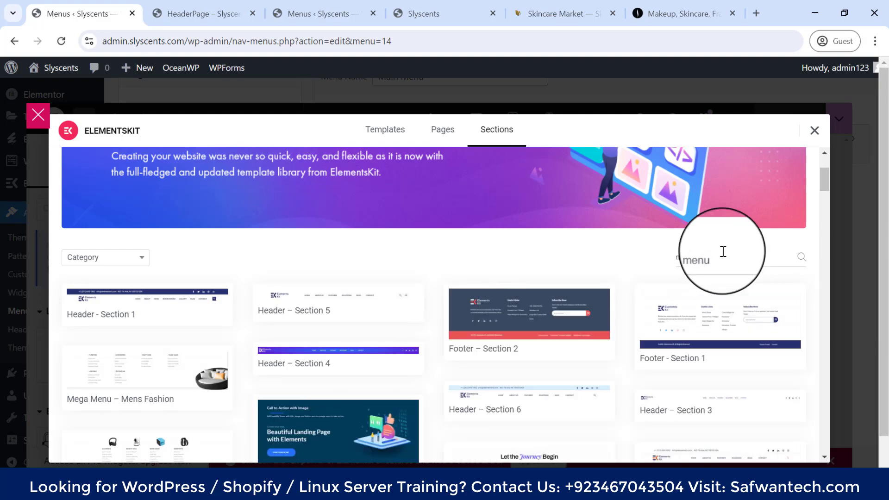
Step: Insert the "Mega Menu - Electronics Dark" section into the Home item's megamenu content
scroll(548, 339, down, 2)
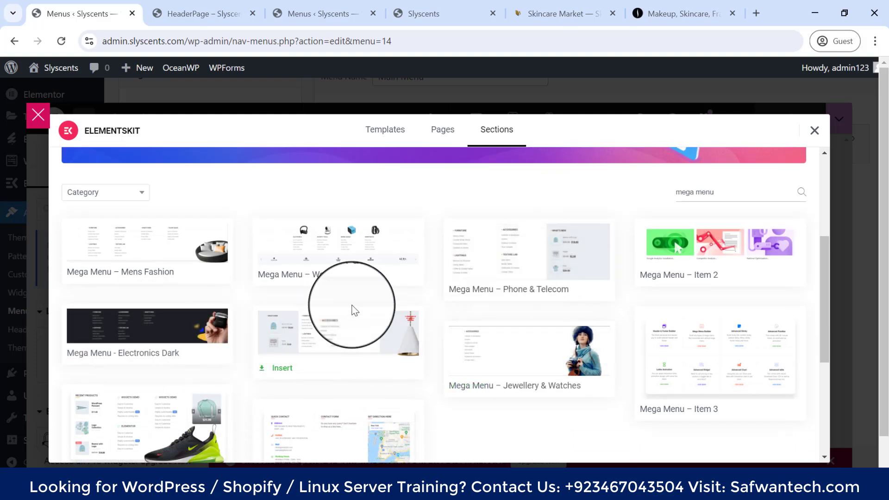
scroll(355, 310, down, 3)
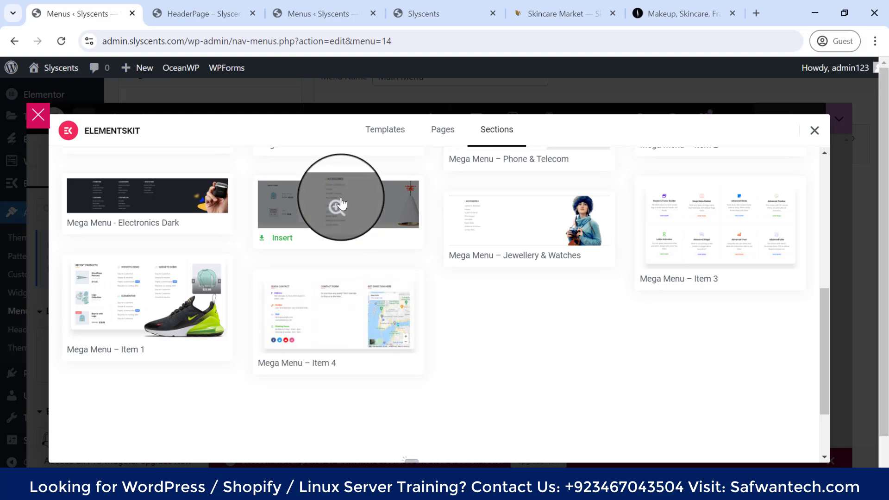
scroll(526, 391, up, 3)
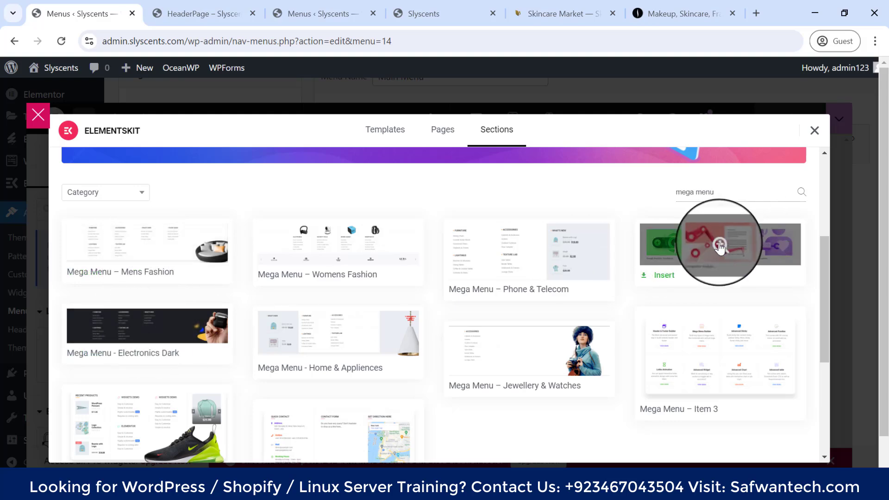
scroll(720, 247, down, 1)
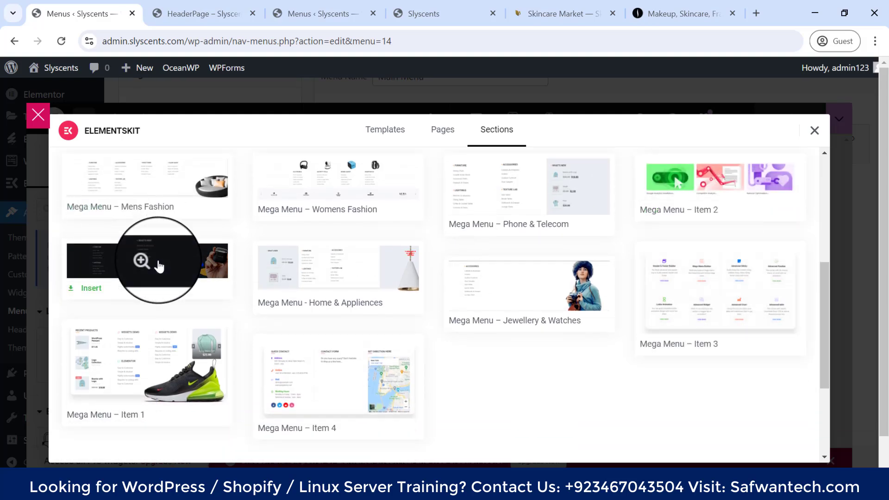
click(87, 295)
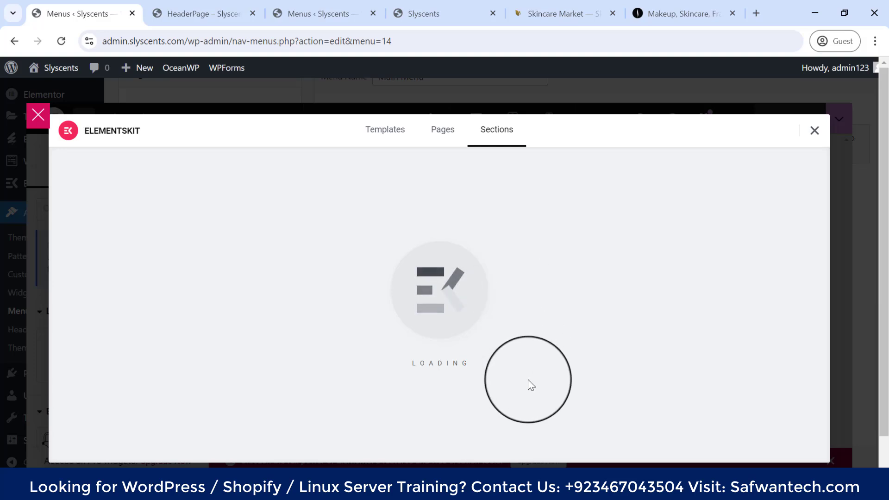
click(519, 497)
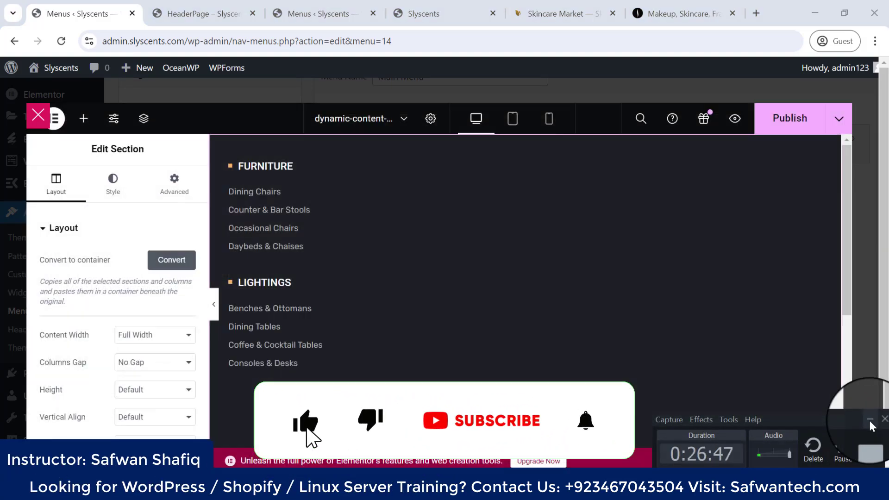
click(869, 420)
Step: Review the inserted section's link groups and publish the Home item's megamenu content
scroll(445, 273, down, 1)
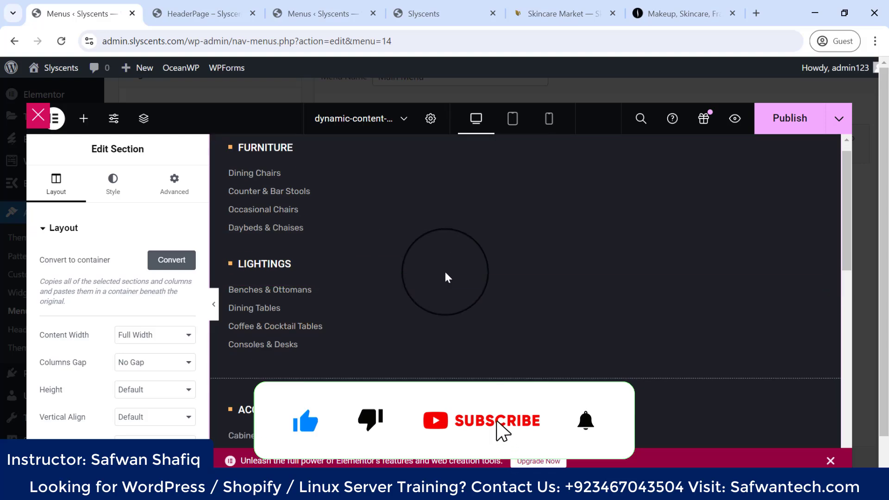
scroll(446, 277, down, 8)
scroll(445, 277, up, 5)
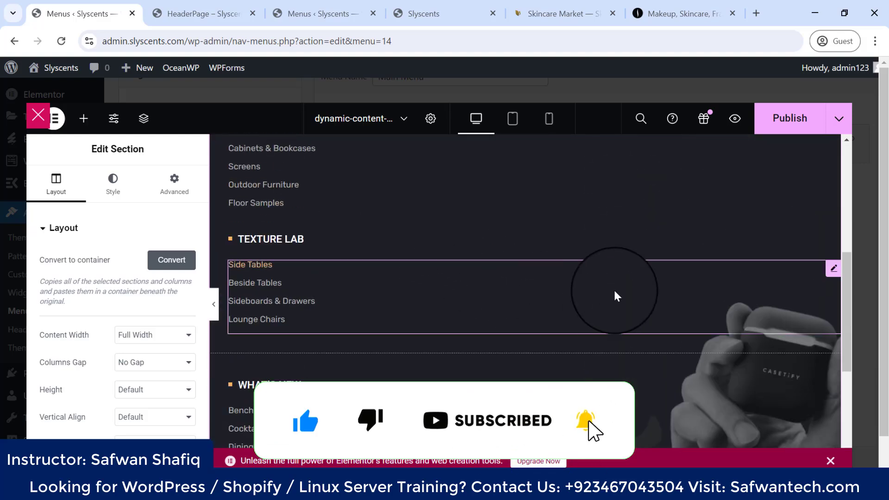
scroll(616, 296, up, 4)
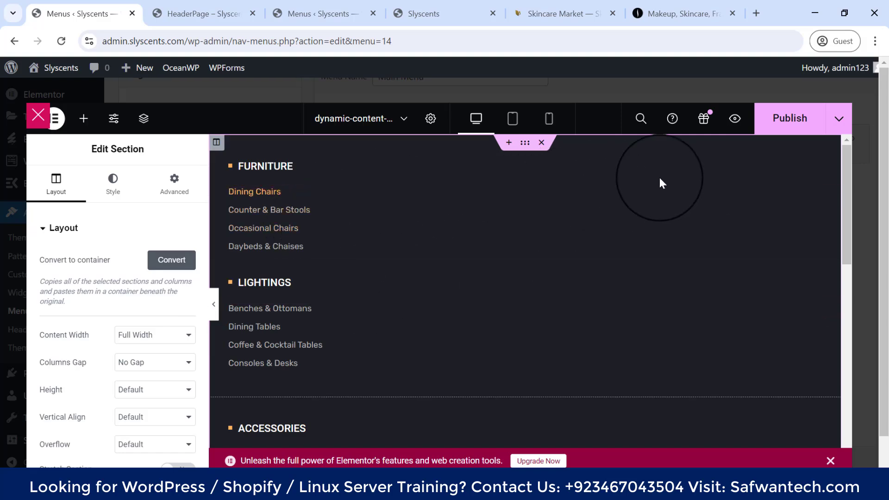
scroll(660, 175, down, 10)
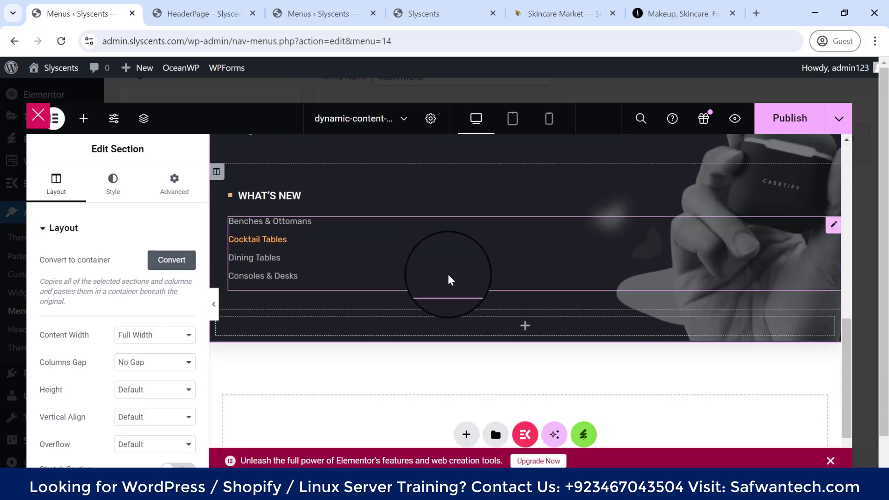
scroll(448, 272, up, 10)
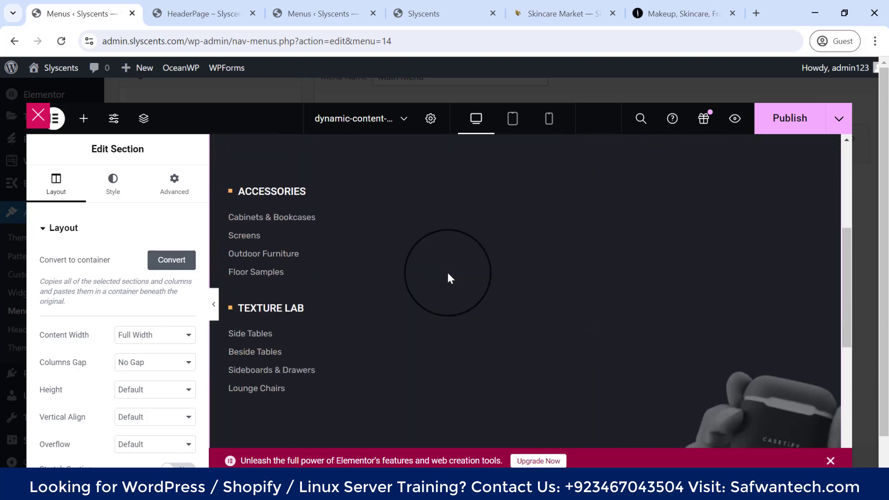
click(795, 126)
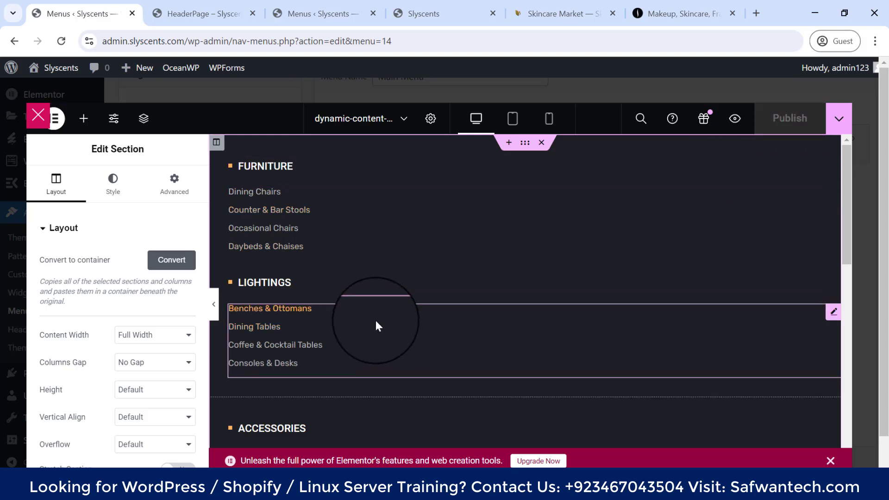
Step: Try the Boxed content width on the inserted section and return it to Full Width
scroll(376, 320, down, 3)
scroll(128, 301, down, 3)
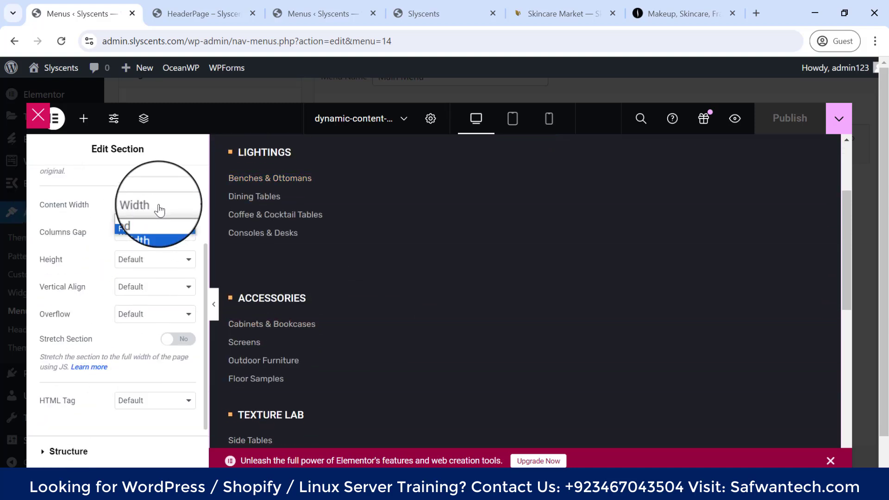
click(160, 220)
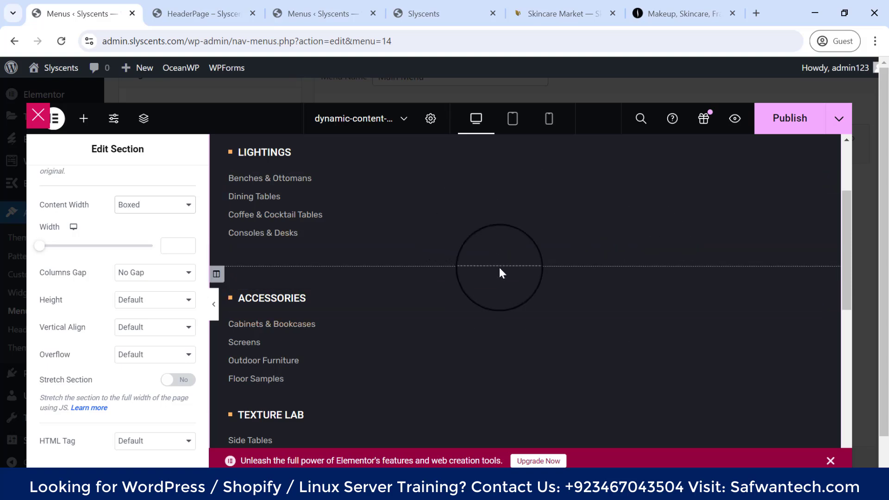
click(153, 212)
click(132, 227)
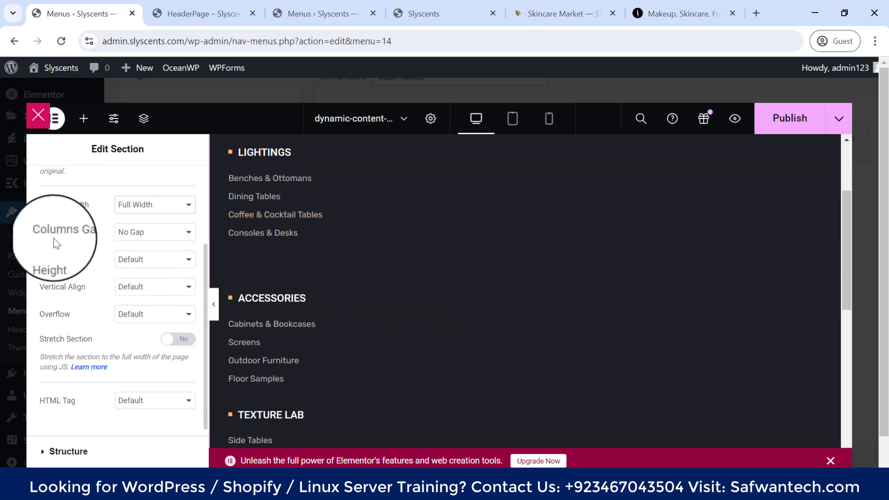
Step: Try the Default columns gap on the inserted section and return it to No Gap
click(134, 234)
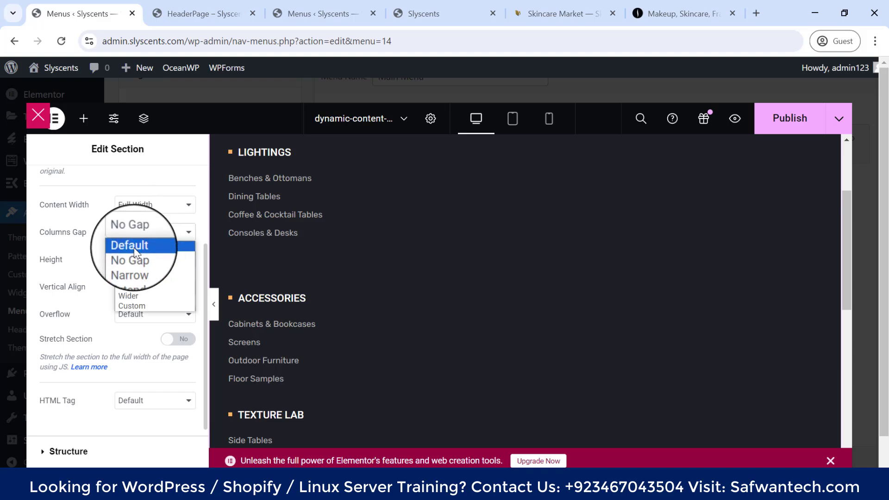
click(137, 235)
scroll(340, 259, down, 5)
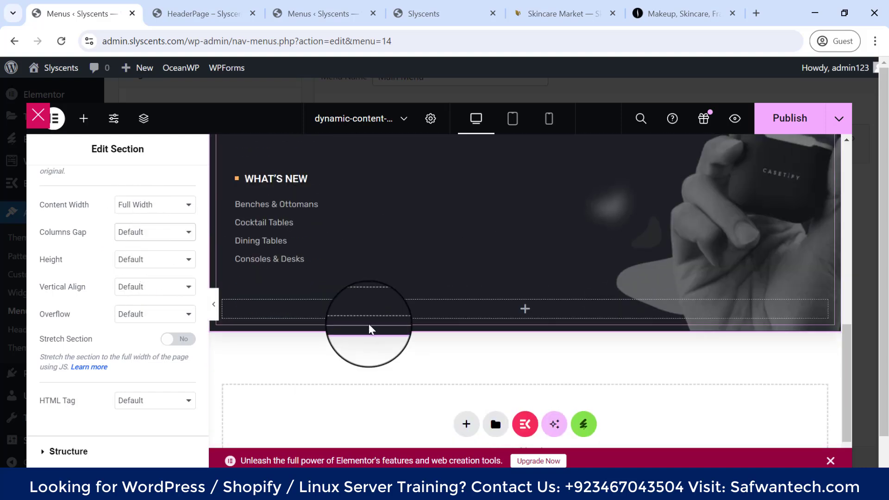
scroll(352, 236, up, 5)
click(137, 234)
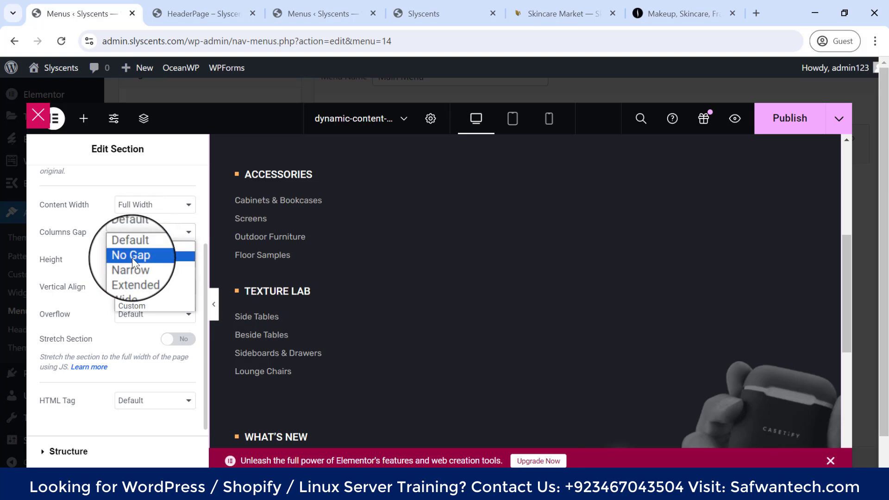
click(132, 257)
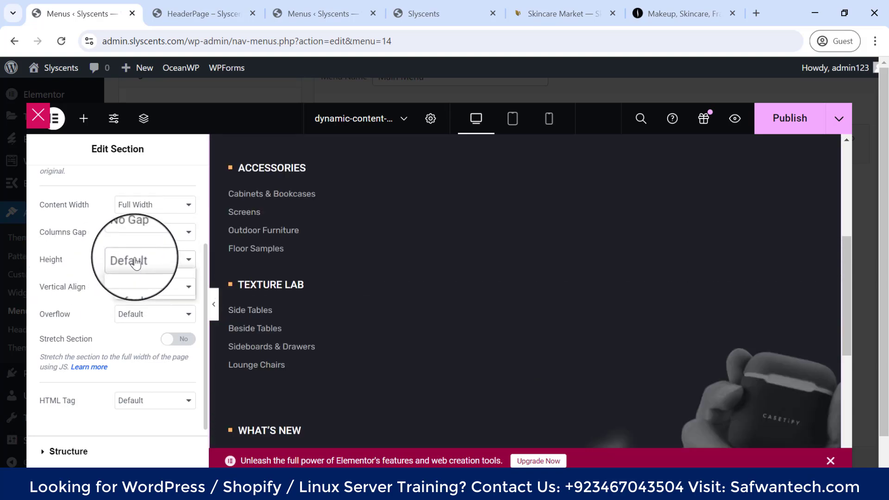
Step: Try the Fit To Screen height on the inserted mega menu section and reopen the height choices
click(125, 259)
click(145, 284)
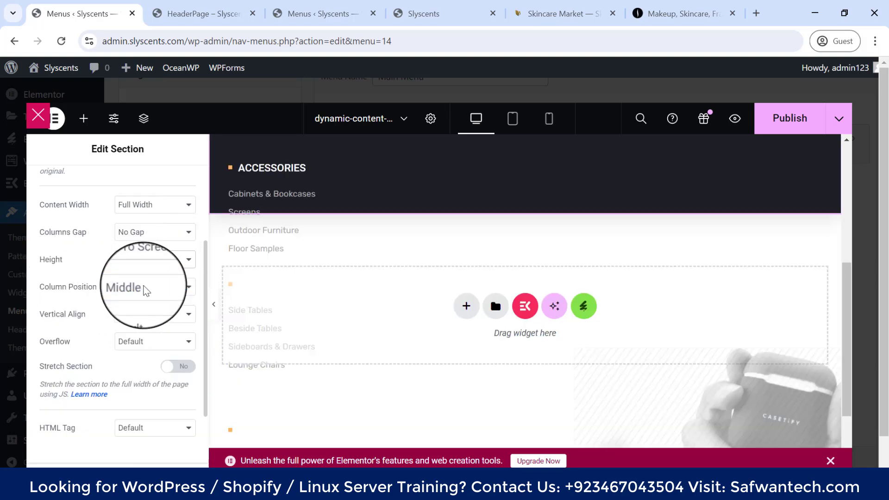
scroll(473, 252, down, 5)
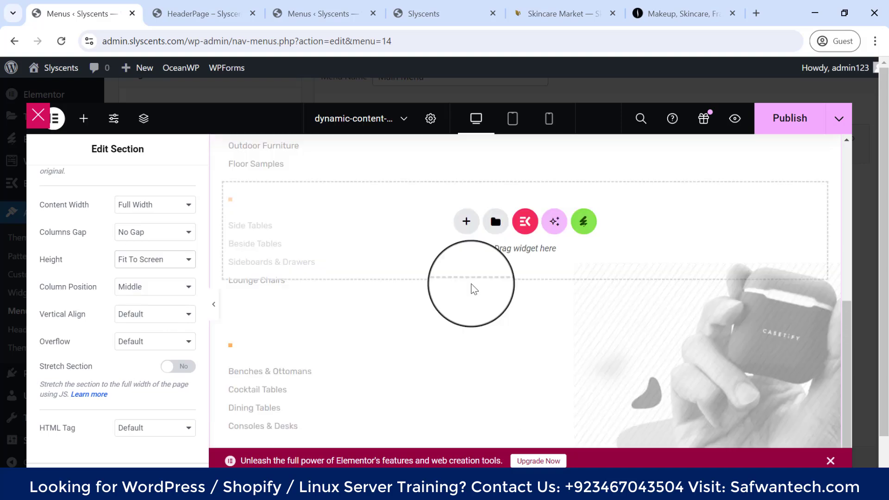
click(157, 262)
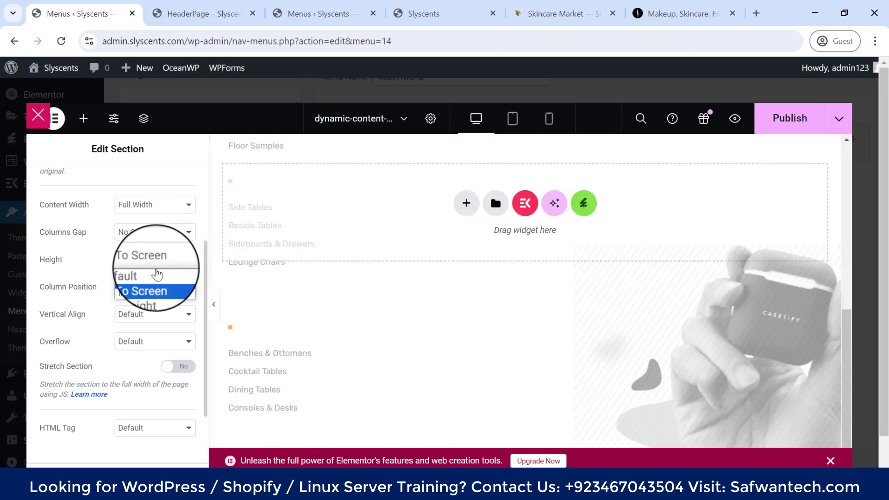
Step: Set the section's height to Default and publish the mega menu content
click(157, 277)
scroll(130, 319, down, 2)
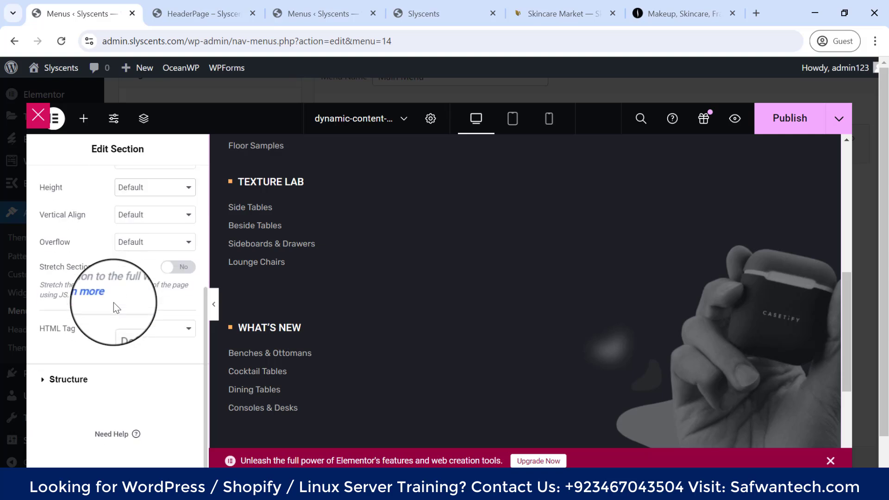
click(44, 378)
scroll(69, 239, down, 1)
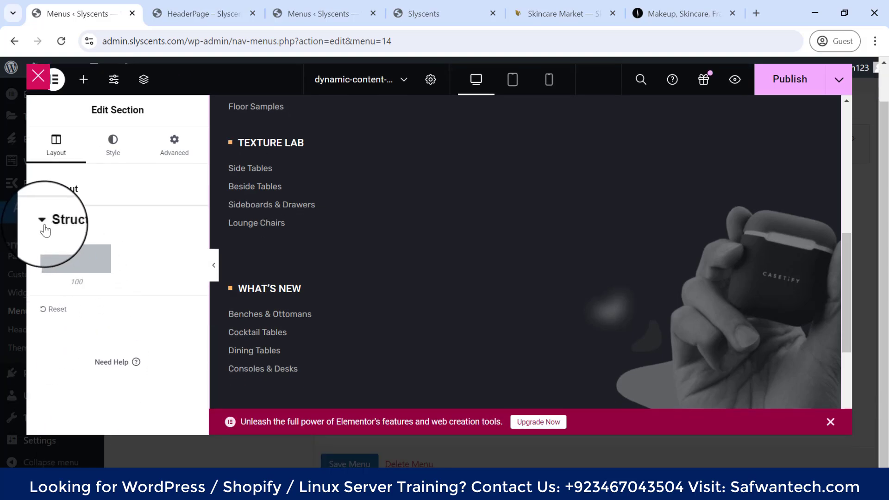
click(45, 220)
scroll(695, 185, up, 1)
click(782, 120)
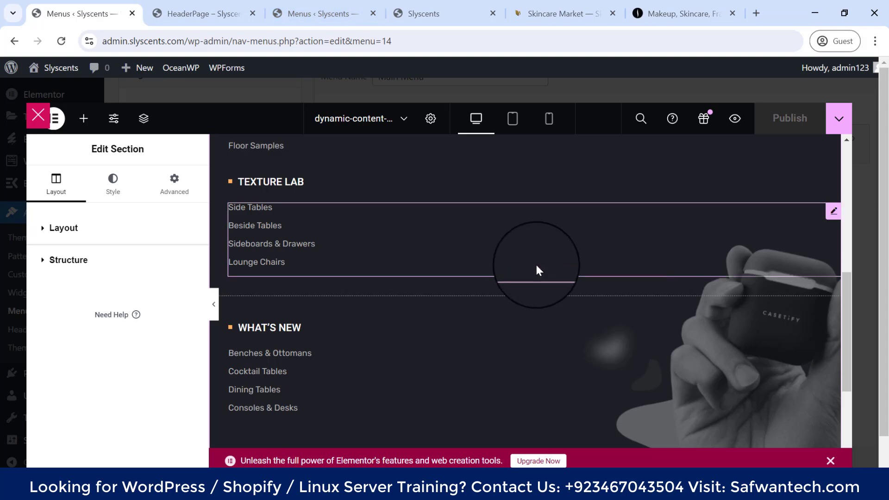
Step: Review the published mega menu layout, close its content editor and save the Home item's mega menu settings
scroll(536, 270, up, 5)
scroll(526, 331, down, 9)
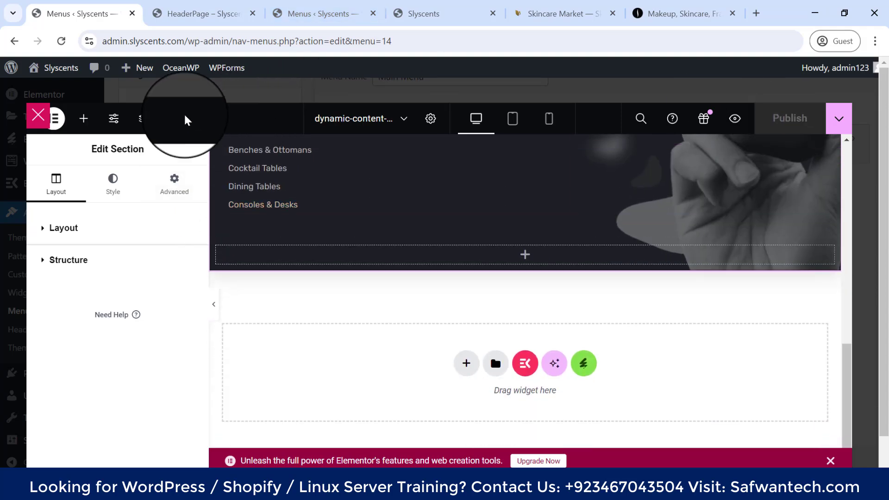
click(39, 119)
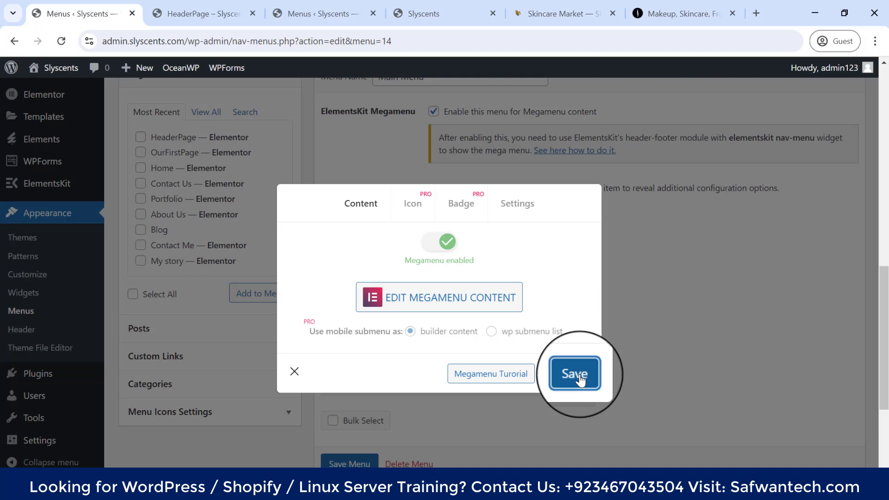
Step: Reload the HeaderPage preview and check the mega menu under the Home item
click(218, 14)
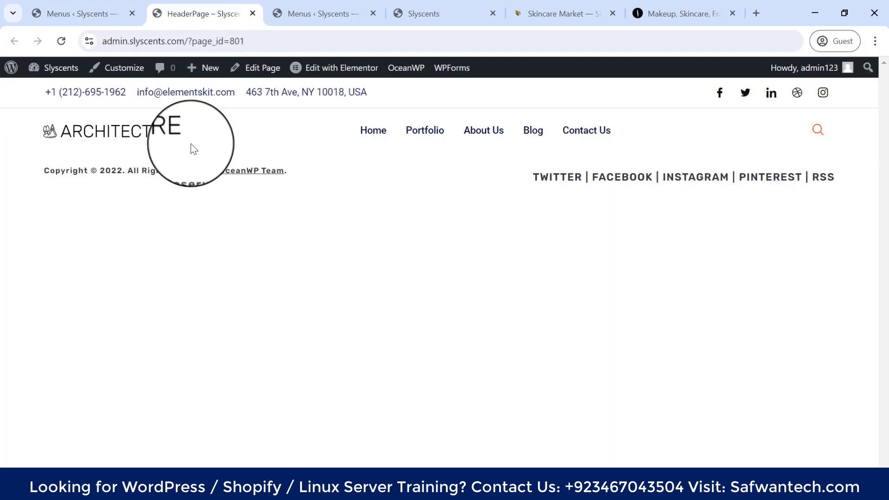
click(61, 40)
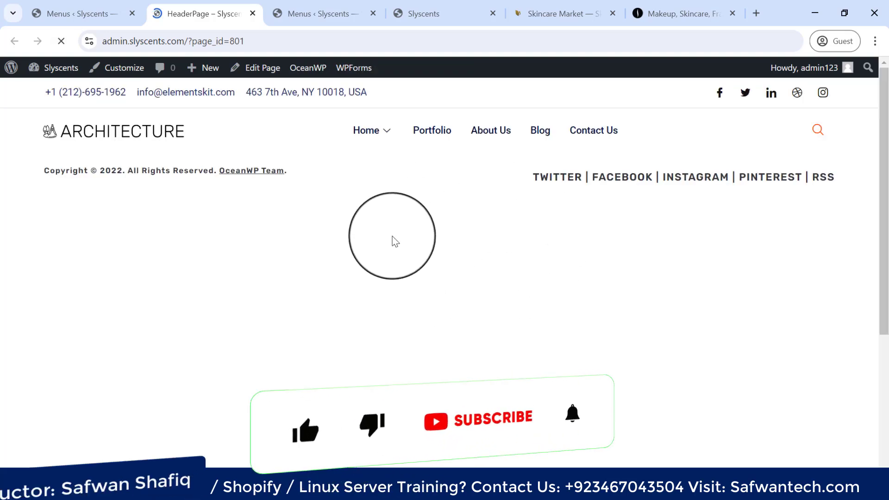
mouse_move(377, 142)
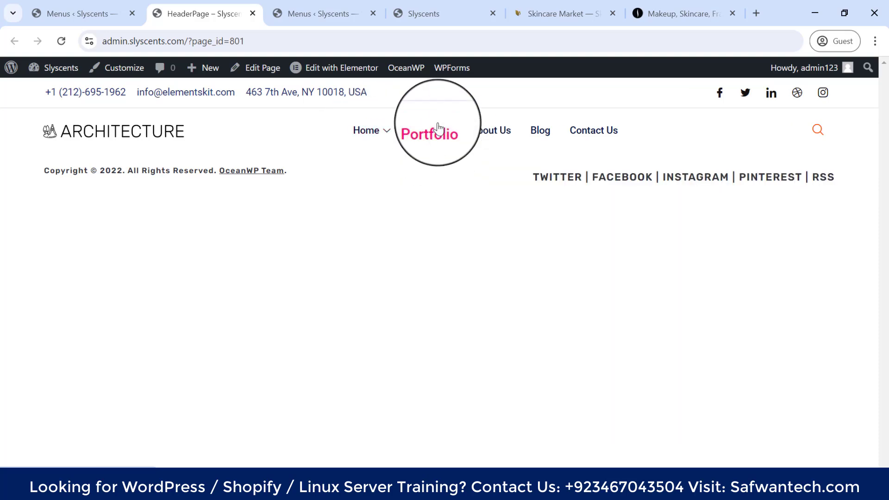
Step: Close the Home item's mega menu settings in the Main Menu structure
click(84, 13)
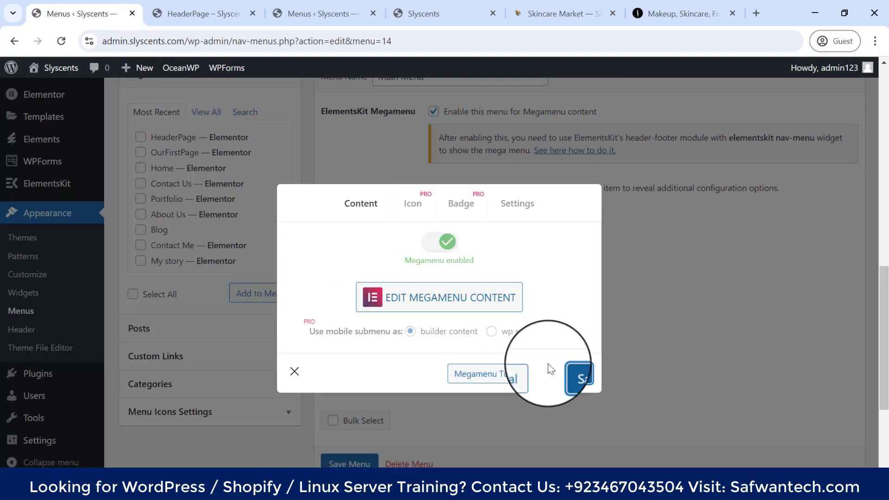
click(294, 371)
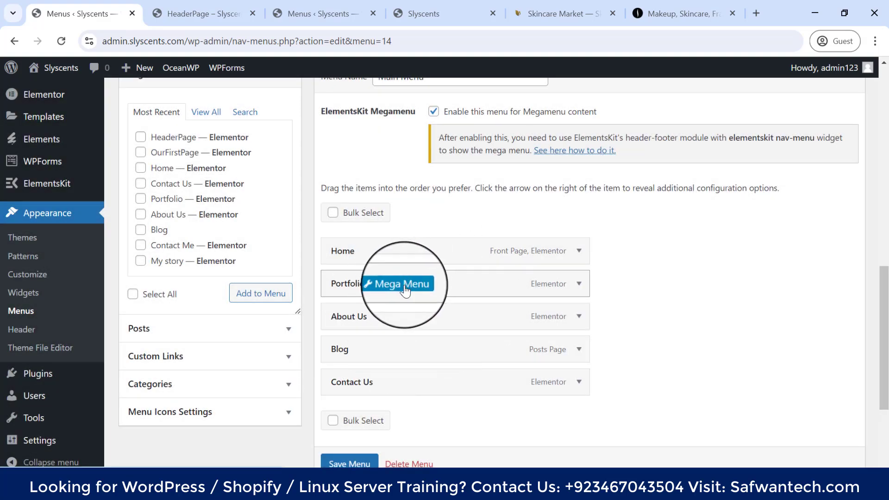
click(315, 13)
click(213, 14)
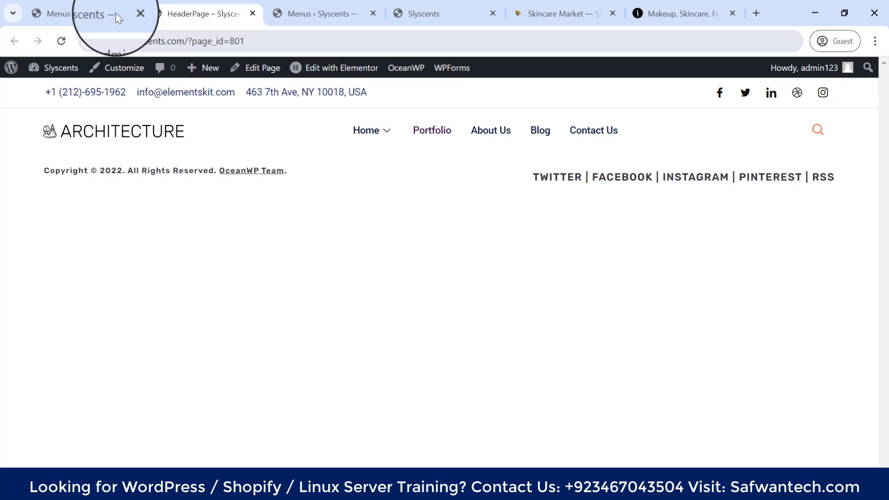
click(116, 15)
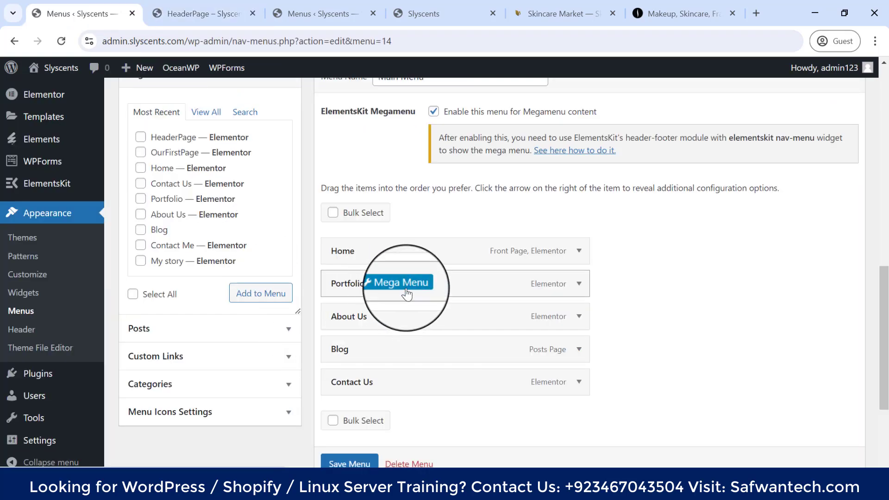
Step: Enable the mega menu for the Portfolio item and open its content for editing
click(408, 291)
click(222, 16)
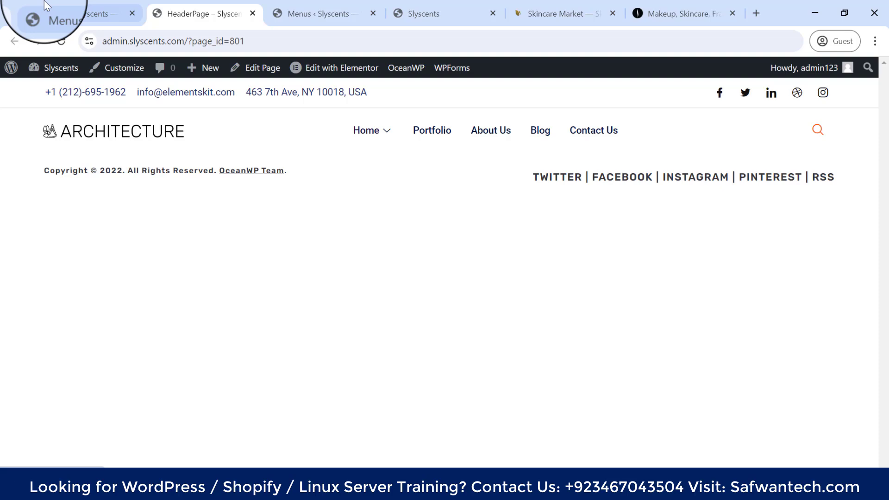
click(44, 2)
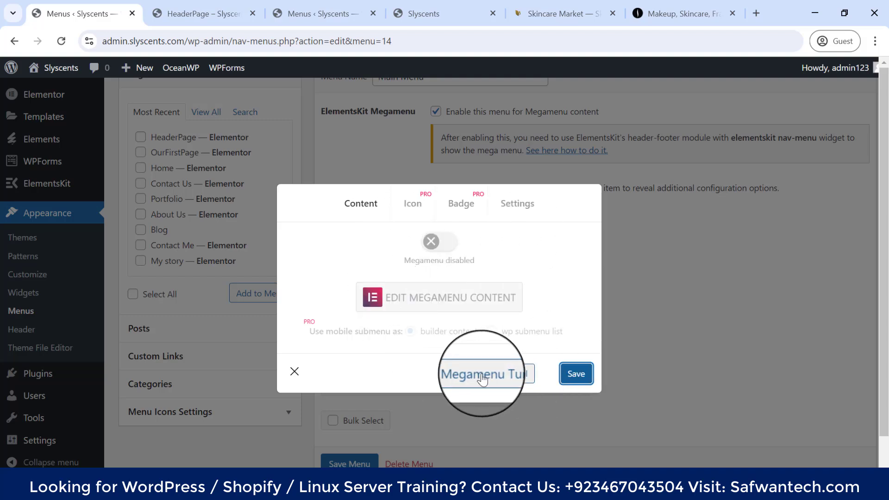
click(431, 250)
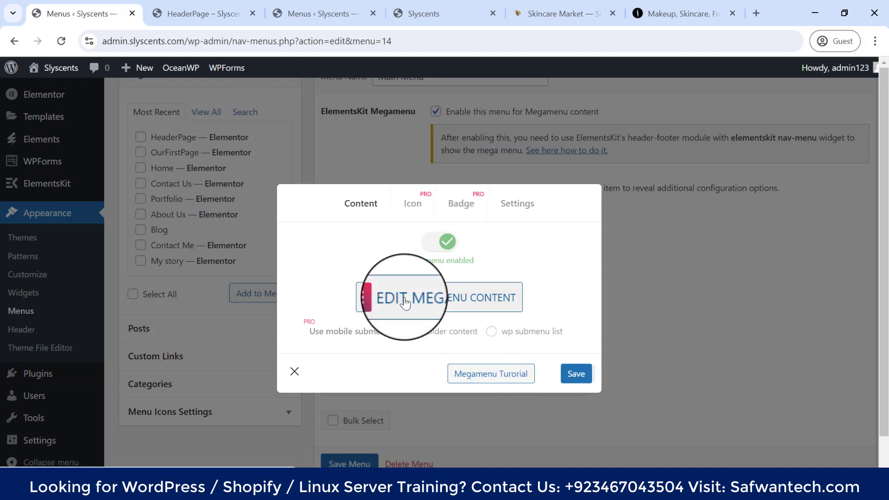
click(420, 300)
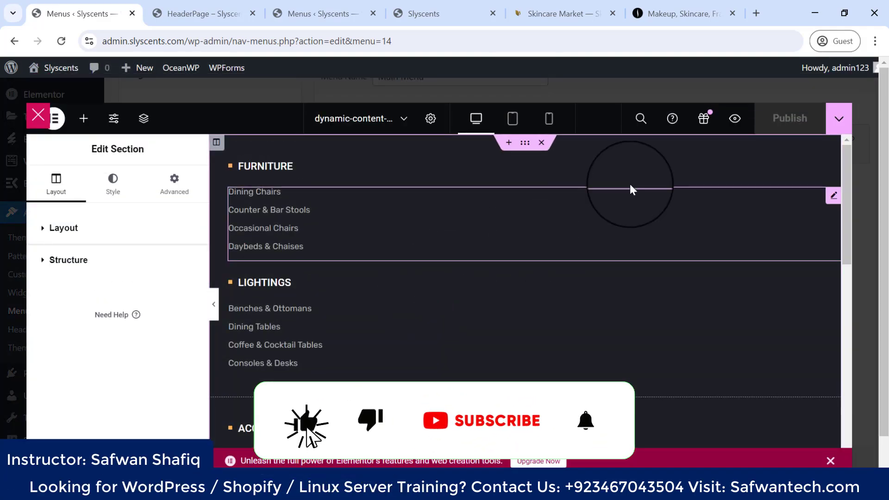
scroll(781, 159, down, 5)
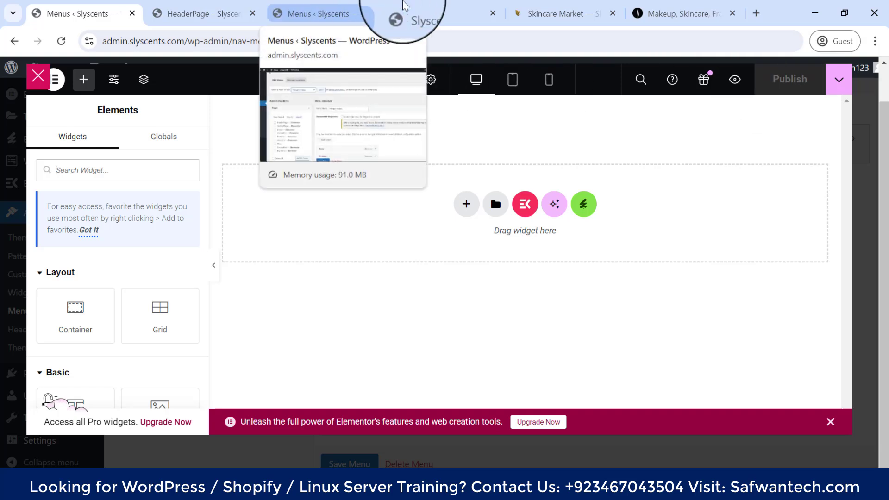
Step: Reload the site's home page and examine its header navigation, the Primary Menu setup and the HeaderPage preview
click(417, 13)
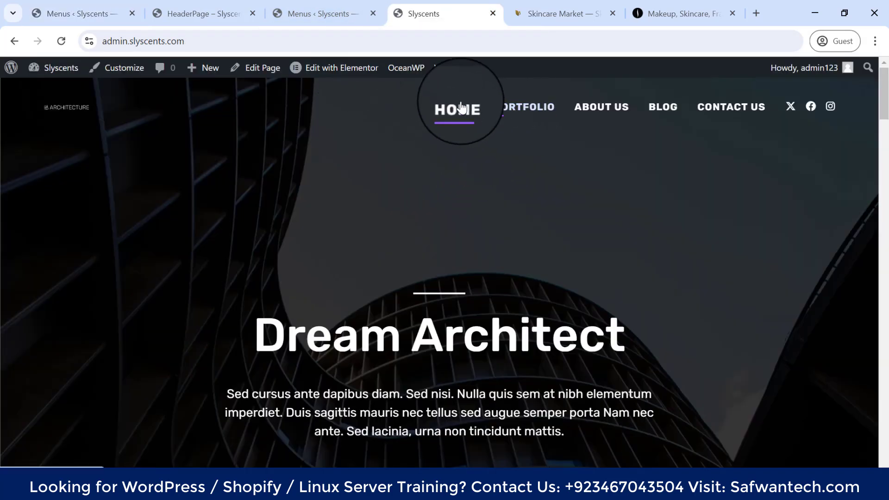
click(78, 6)
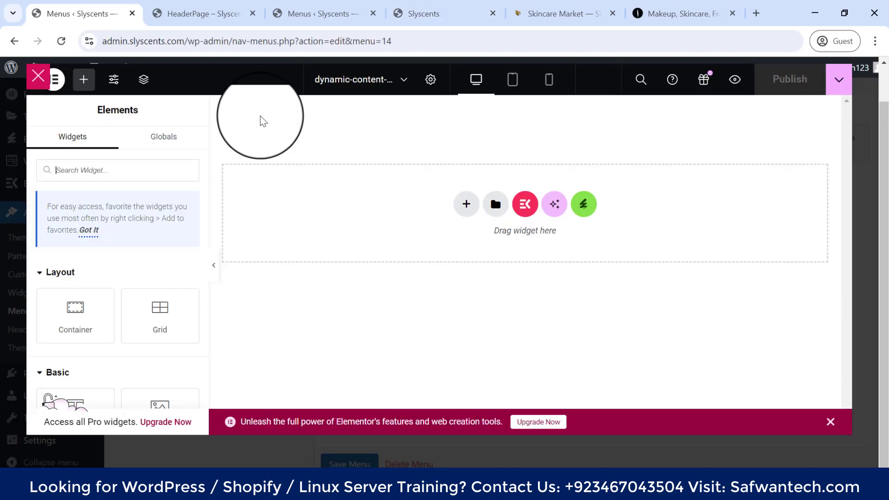
click(419, 13)
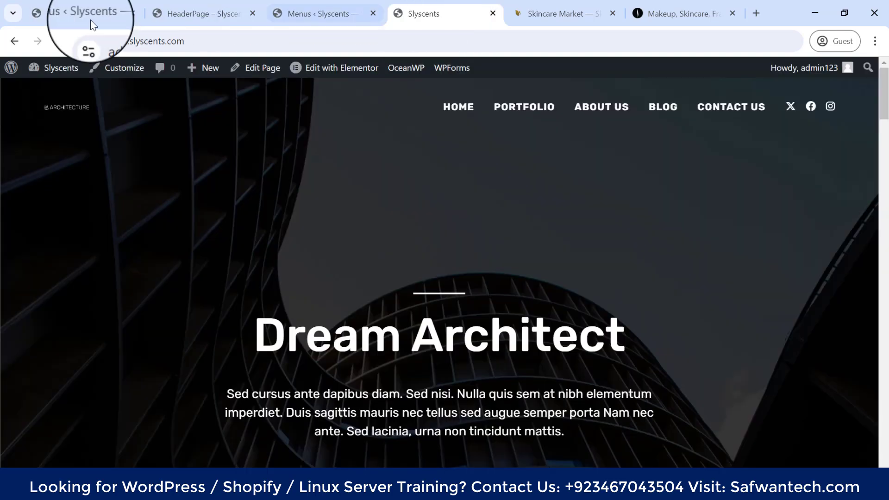
click(61, 41)
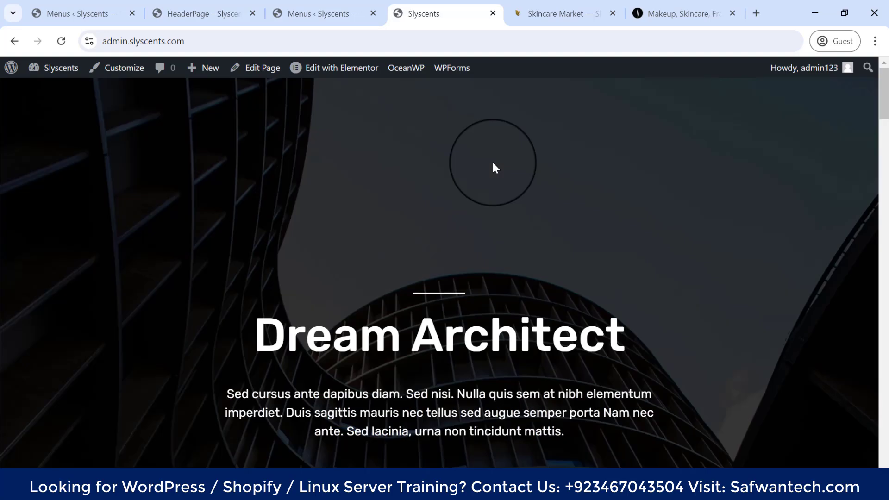
scroll(493, 167, down, 8)
scroll(493, 182, up, 8)
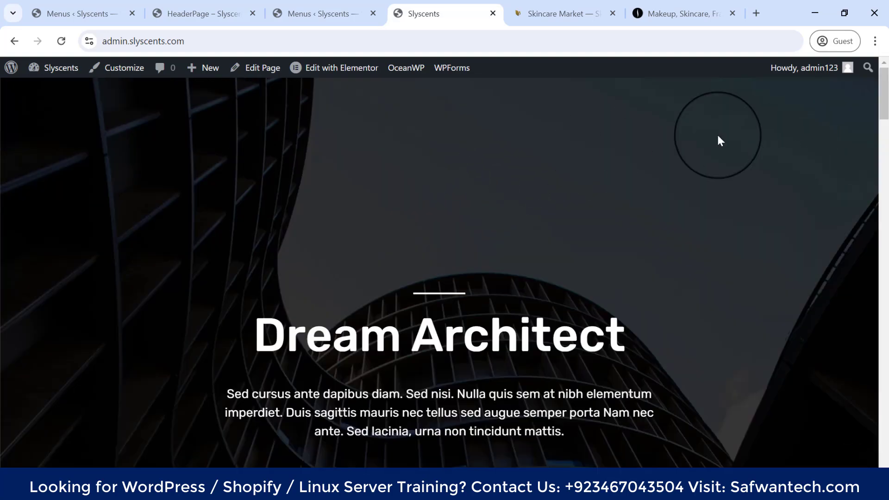
click(322, 16)
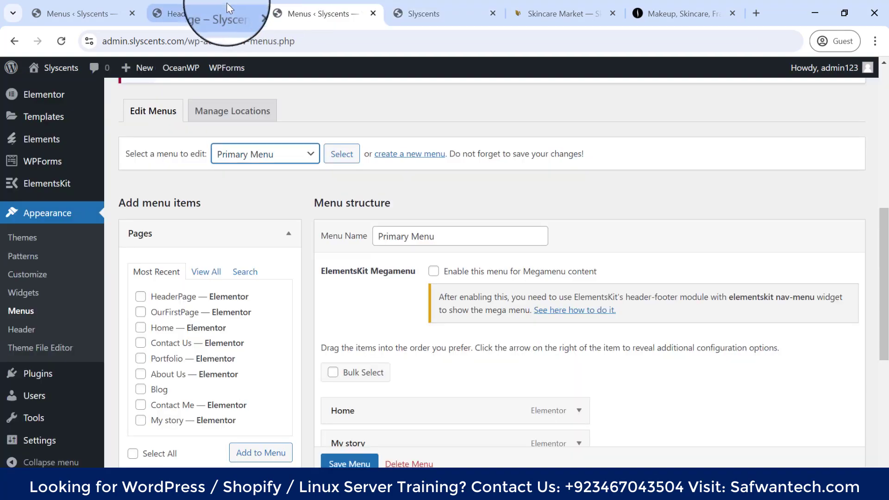
click(222, 15)
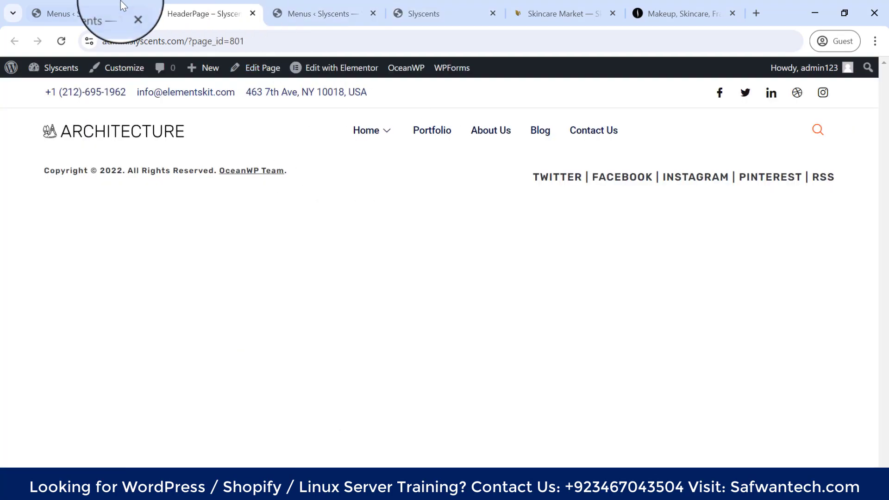
click(103, 5)
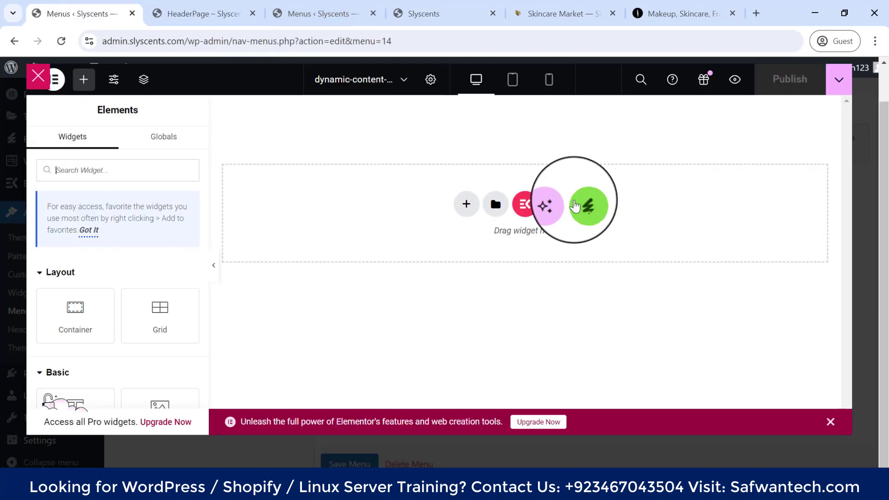
Step: Open the ElementsKit template library from the empty Portfolio content and search its pages for "mega"
click(522, 202)
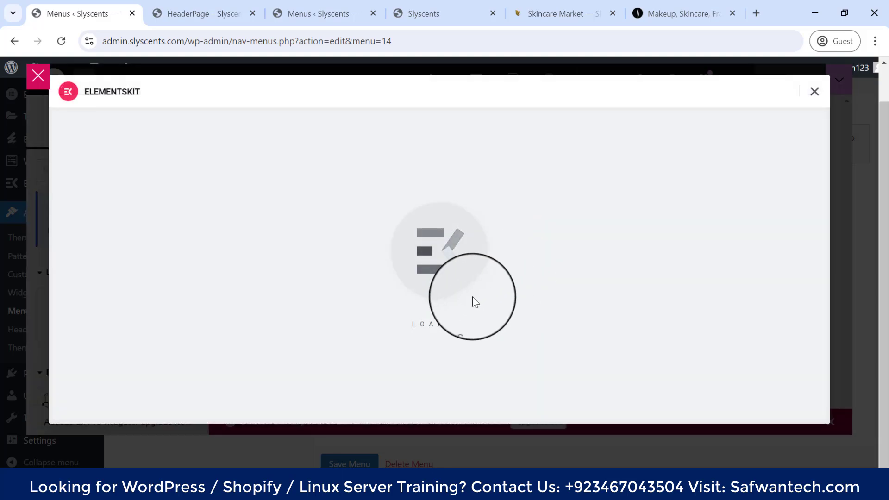
scroll(473, 302, down, 3)
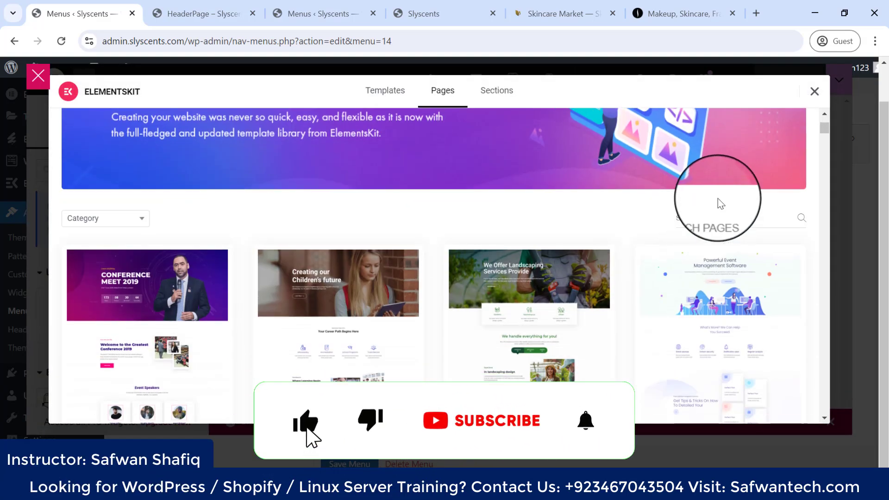
click(723, 217)
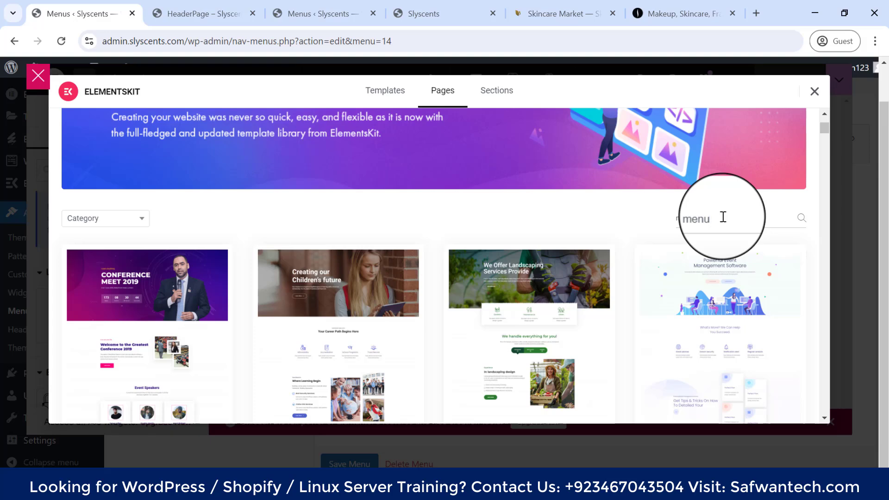
click(801, 220)
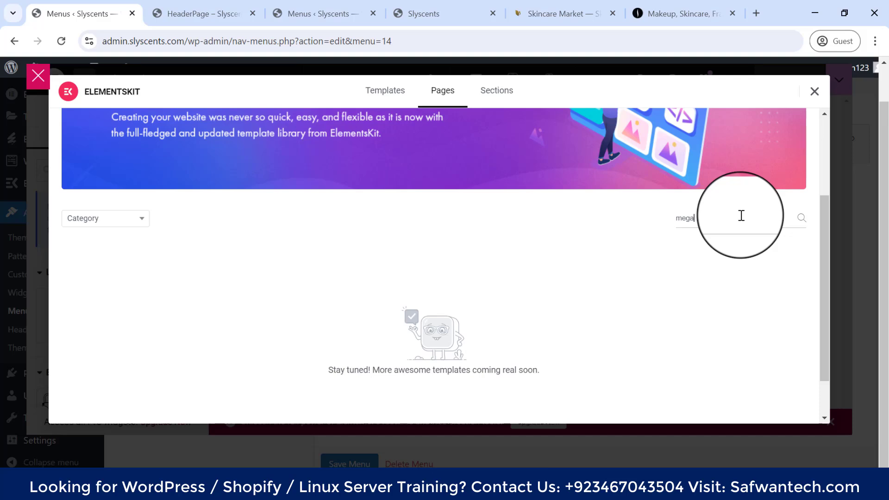
Step: Search the library's section templates for "mega menu" and browse the available mega menu designs
click(497, 90)
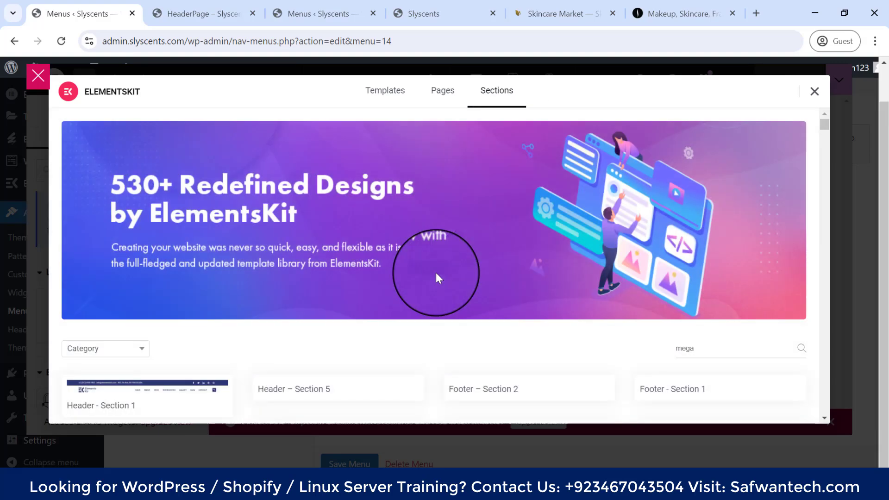
scroll(668, 325, down, 1)
scroll(668, 324, down, 2)
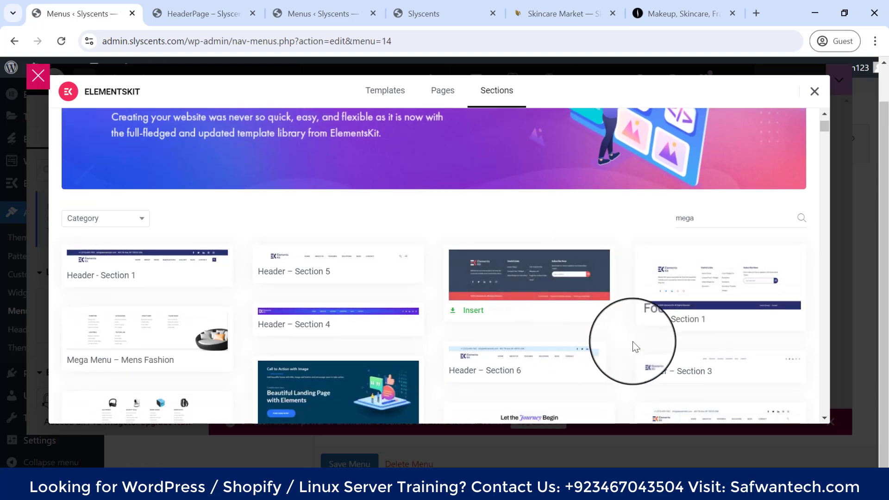
scroll(633, 341, down, 1)
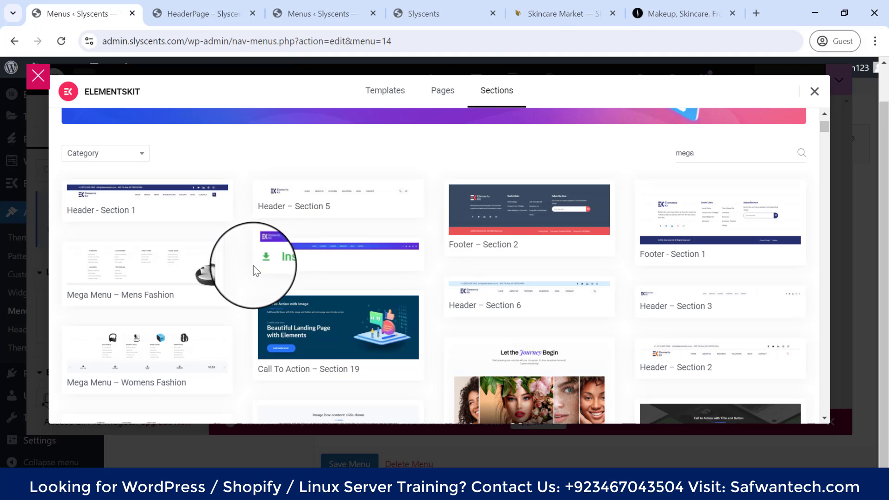
scroll(281, 267, down, 3)
scroll(659, 270, up, 10)
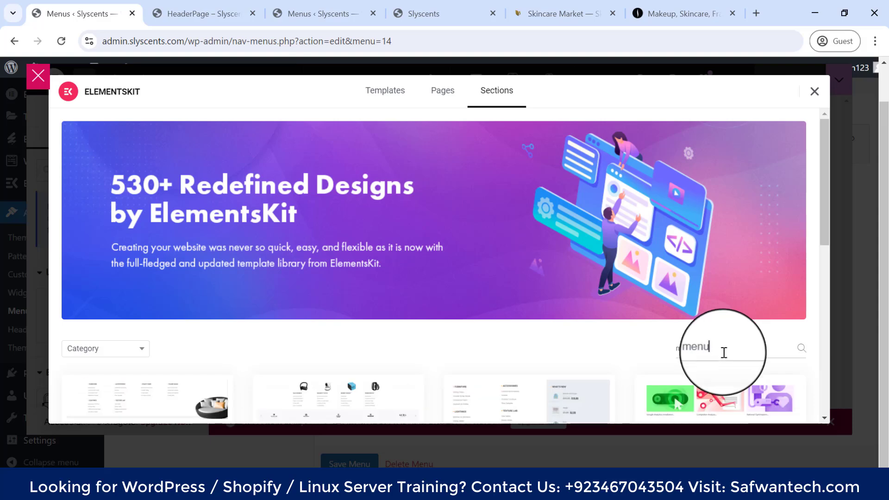
scroll(494, 282, down, 5)
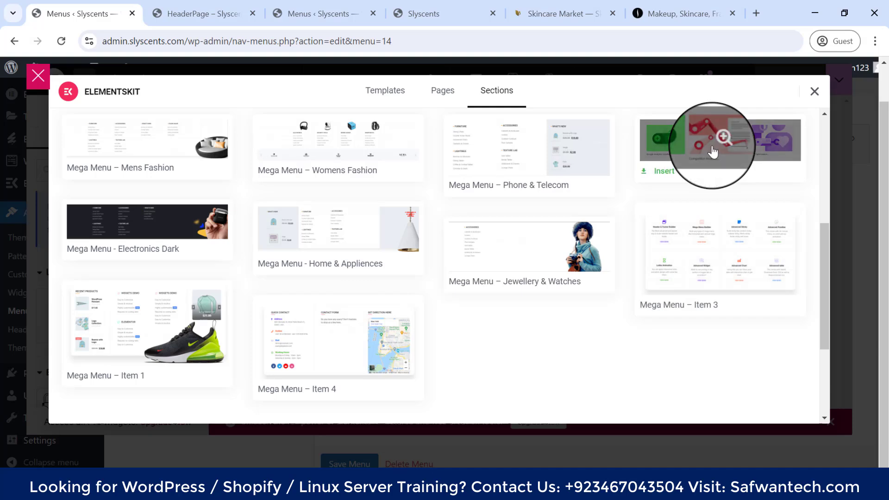
scroll(718, 138, up, 1)
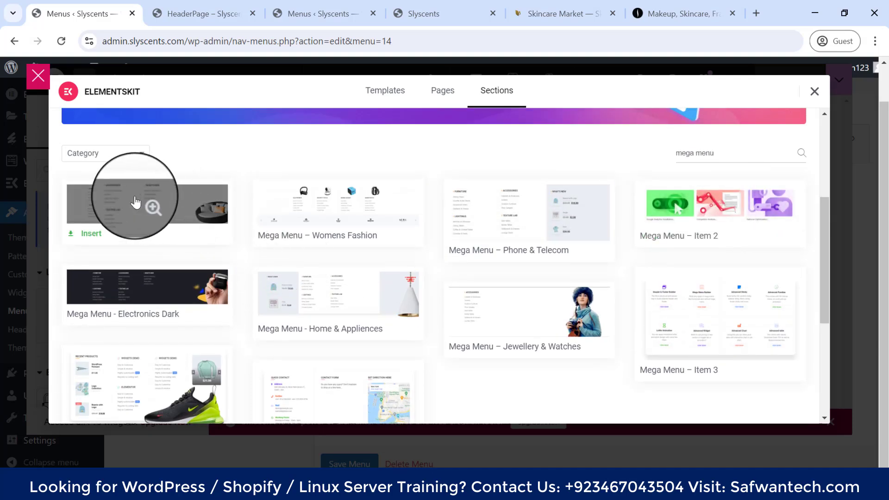
Step: Insert the "Mega Menu – Womens Fashion" section template into the Portfolio mega menu content
click(276, 234)
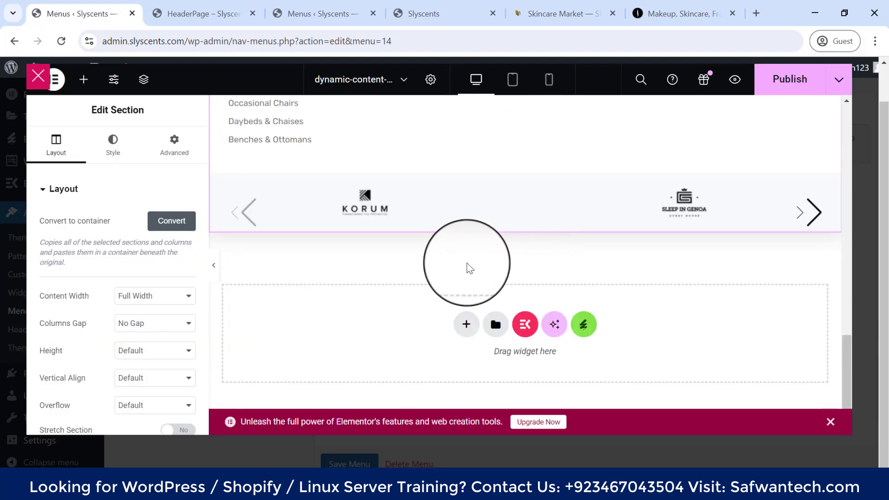
scroll(600, 227, up, 5)
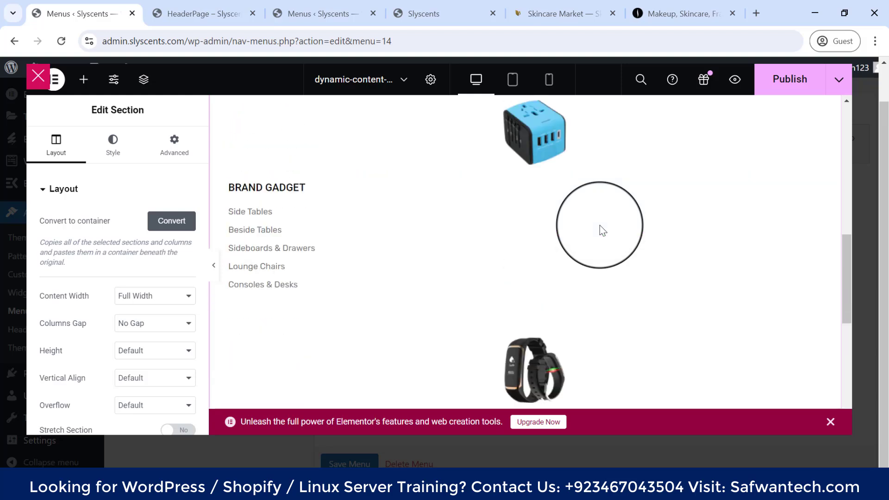
scroll(599, 225, up, 3)
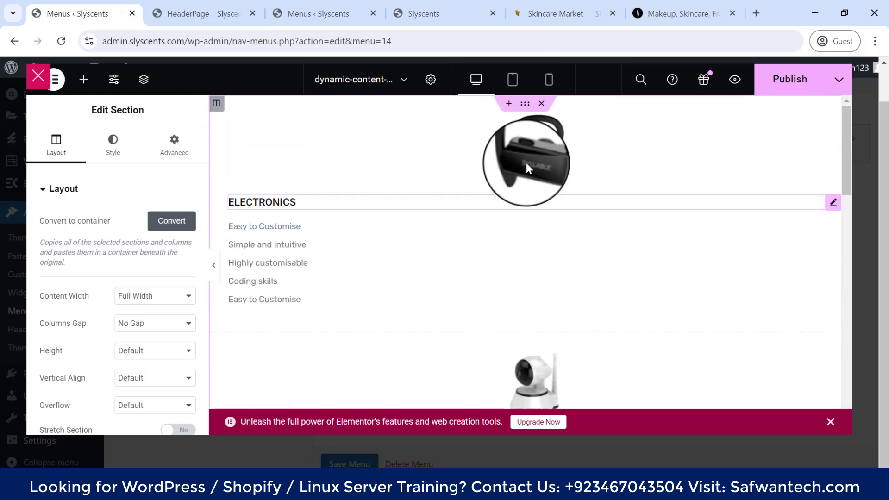
Step: Examine the inserted section's layout, style and advanced settings, including its content width and columns gap choices
click(173, 302)
scroll(148, 334, down, 3)
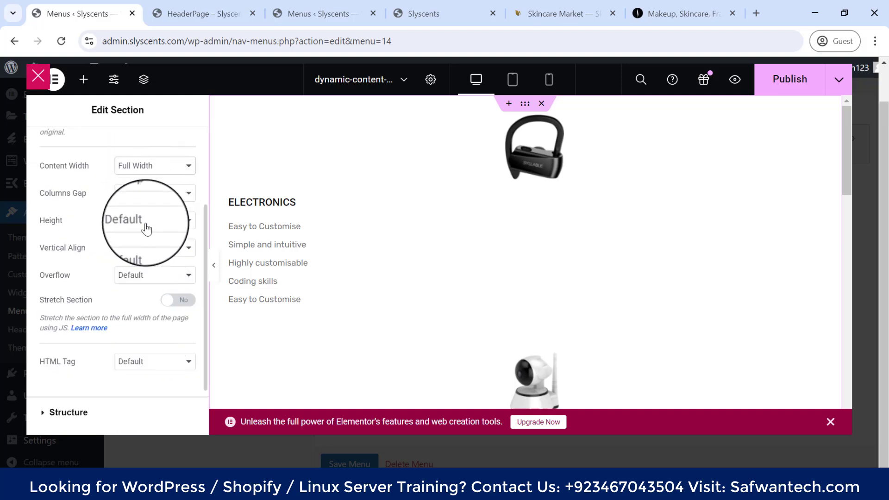
click(141, 197)
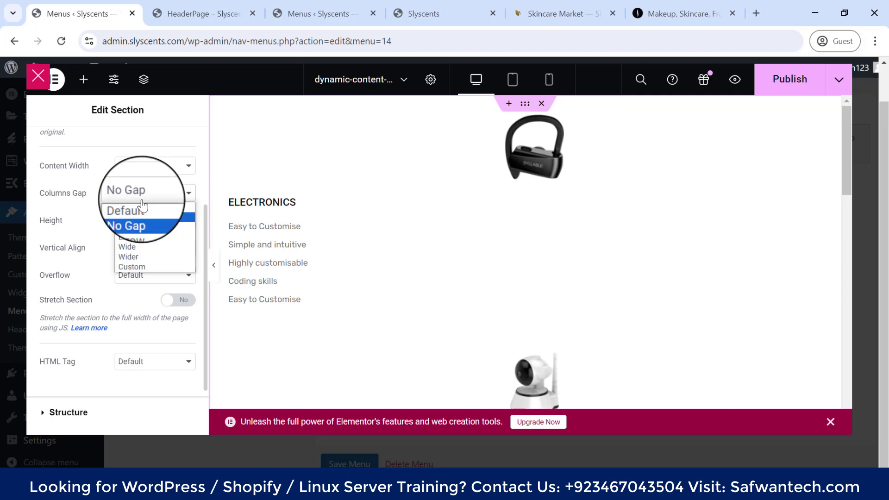
click(122, 218)
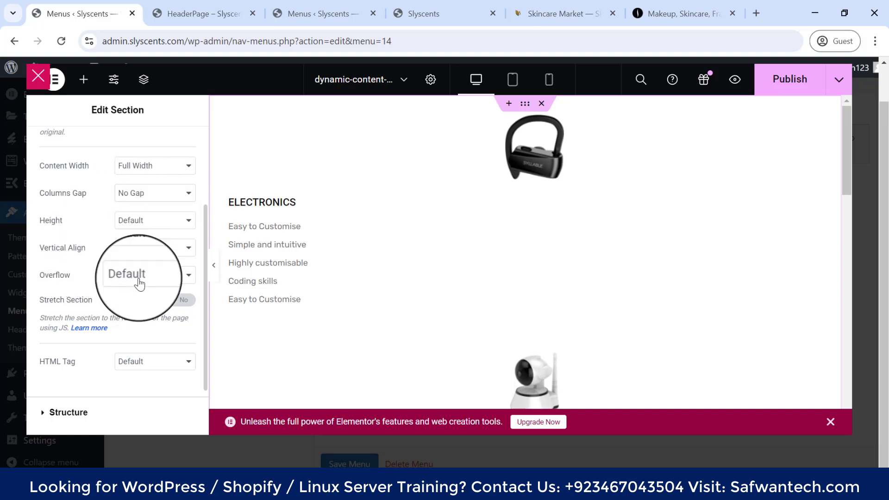
scroll(139, 195, up, 4)
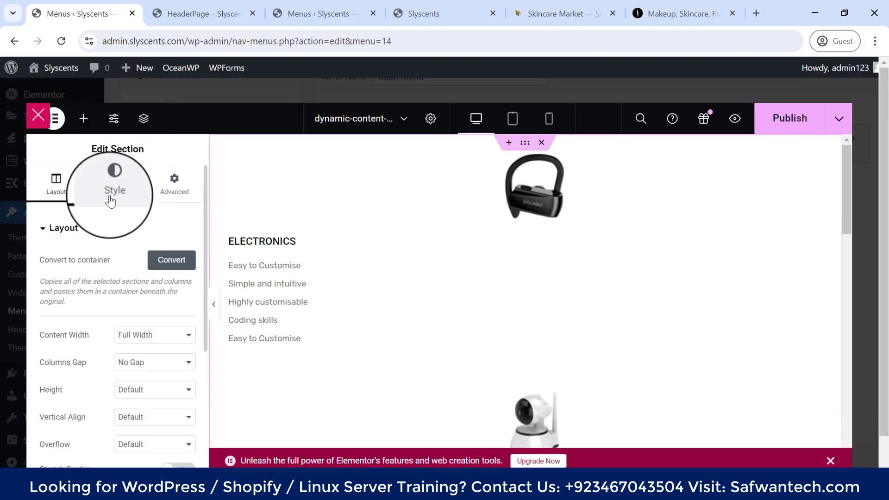
click(110, 200)
scroll(118, 277, down, 5)
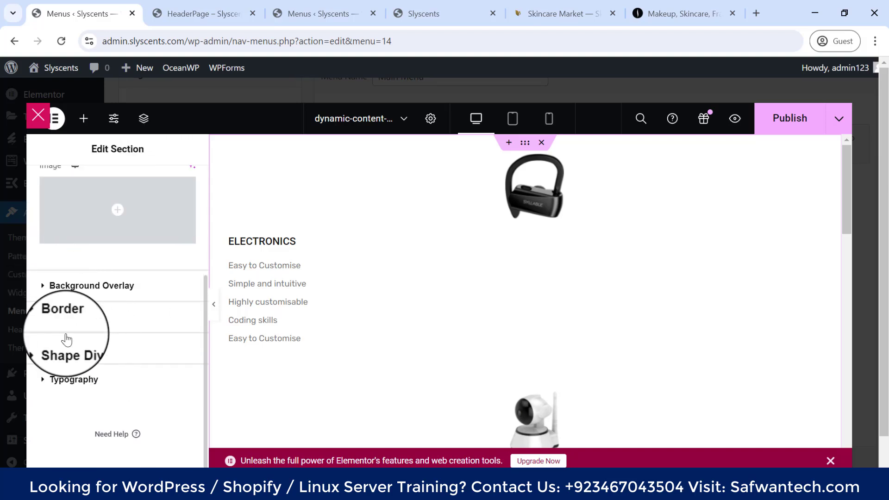
scroll(111, 278, up, 5)
click(172, 186)
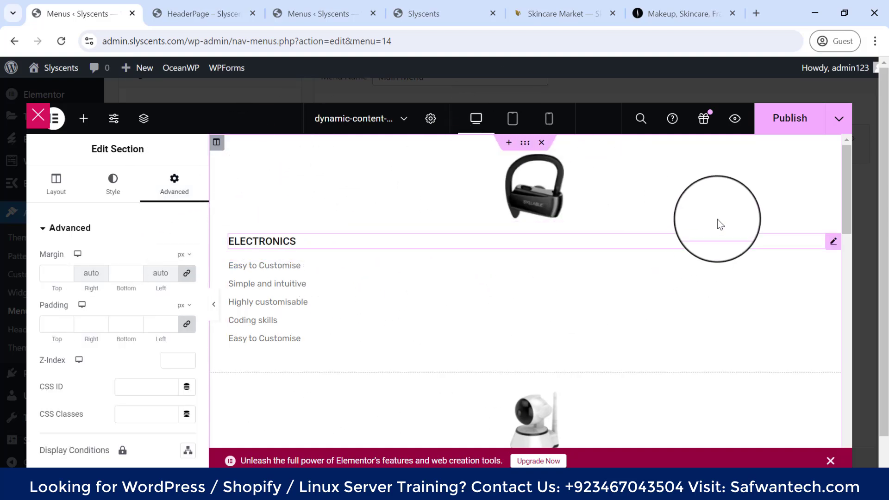
Step: Look through the inserted mega menu's product columns and the brand logo strip beneath them
scroll(718, 222, down, 2)
scroll(720, 225, down, 10)
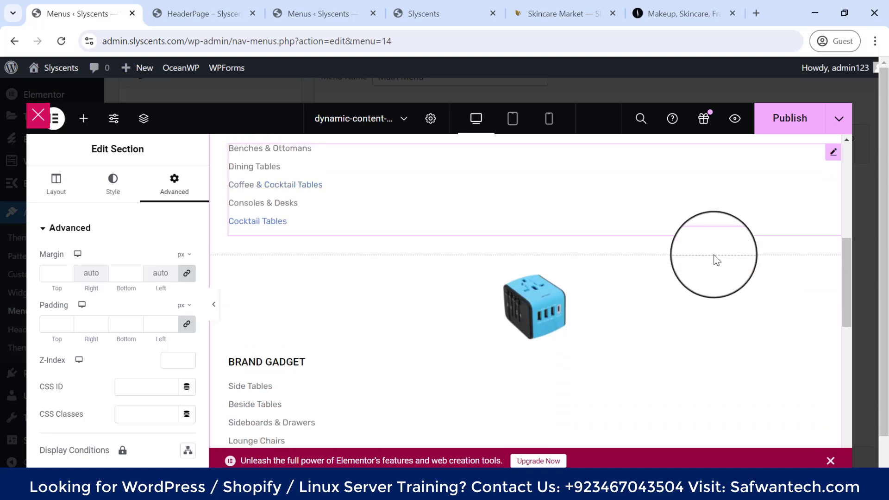
scroll(542, 321, down, 7)
scroll(451, 259, up, 6)
scroll(452, 260, down, 3)
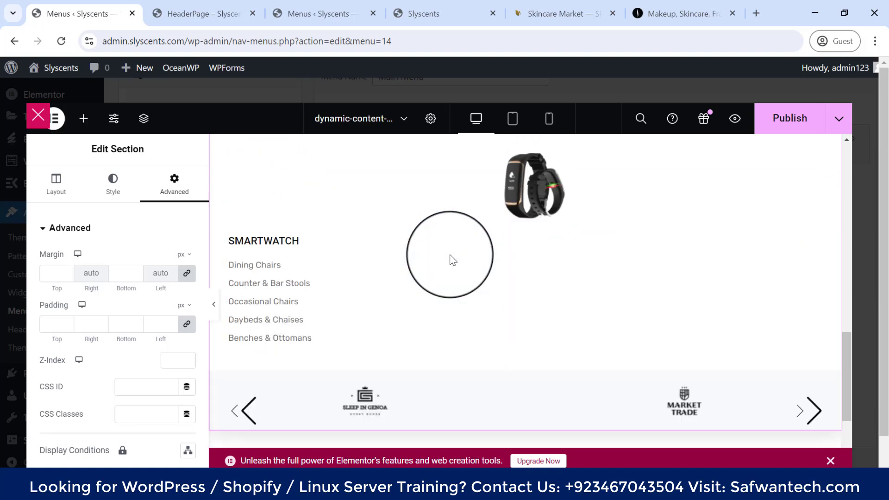
scroll(451, 263, up, 8)
scroll(449, 278, down, 8)
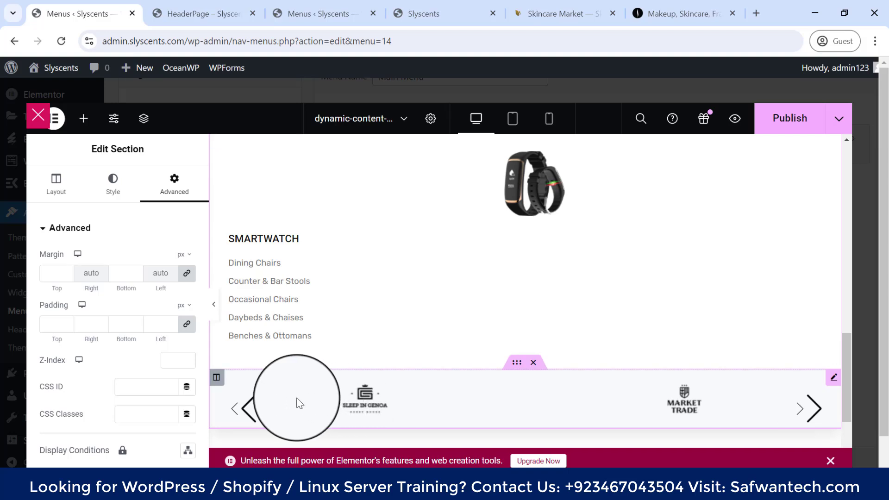
Step: Inspect the Title #5 entry of the Client Logo strip below the product columns, dismissing the Image Optimizer suggestion
click(414, 391)
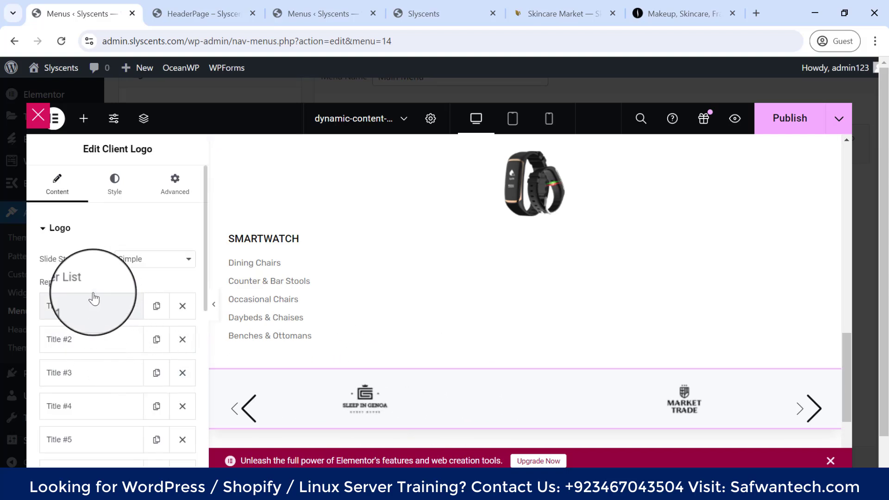
scroll(93, 292, down, 3)
scroll(90, 226, down, 3)
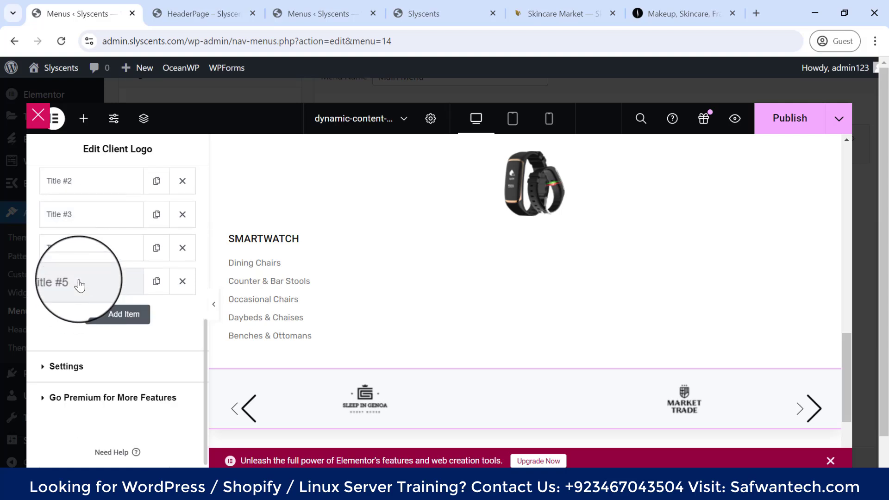
click(75, 283)
scroll(77, 296, down, 2)
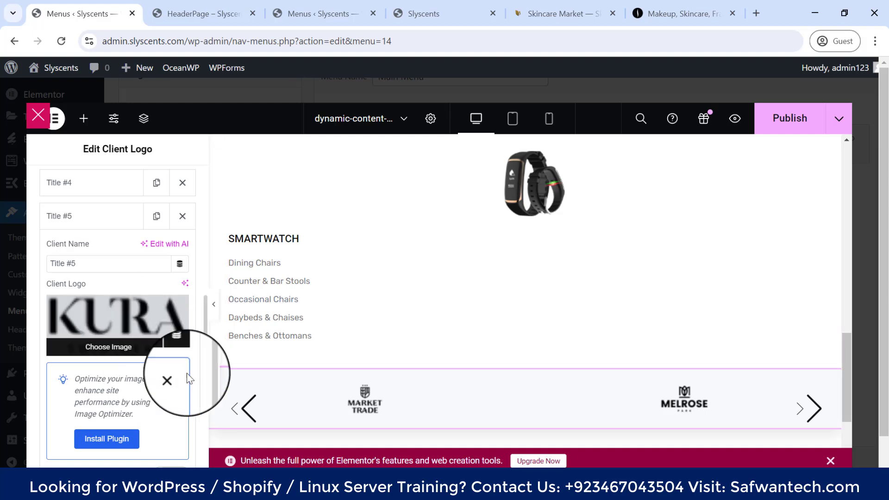
click(174, 379)
mouse_move(100, 318)
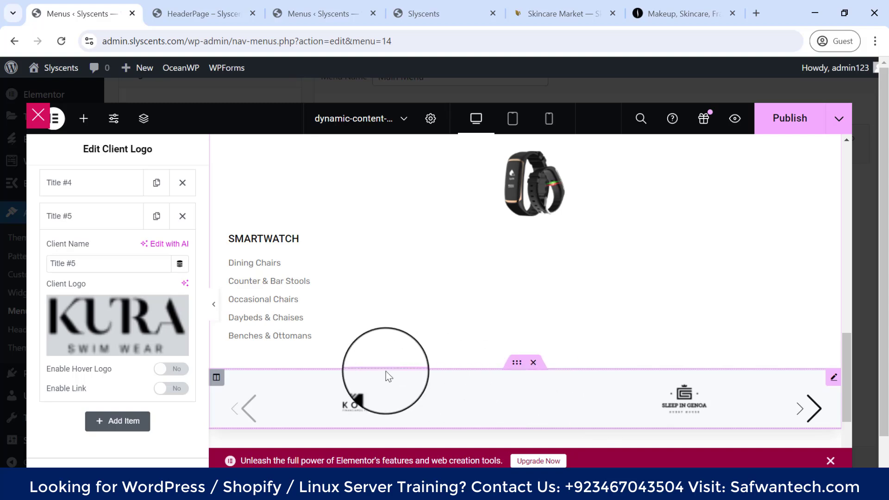
click(84, 217)
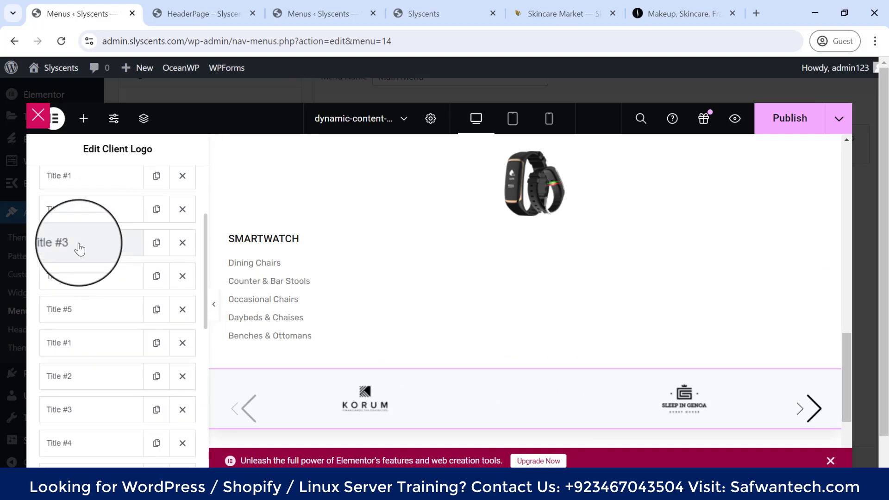
Step: Look over the remaining Client Logo repeater entries, including Title #3, and check the logo strip's style options
click(79, 250)
click(80, 248)
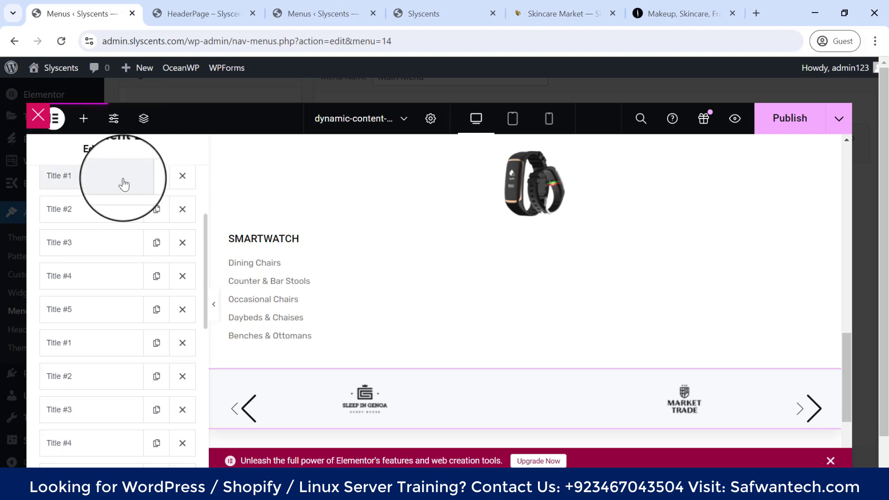
scroll(121, 190, down, 5)
scroll(95, 233, up, 2)
scroll(93, 232, up, 5)
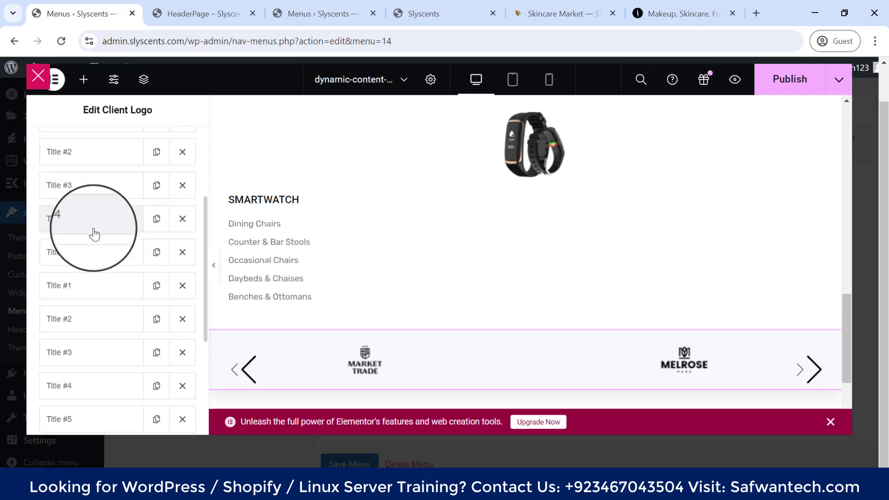
scroll(88, 230, down, 5)
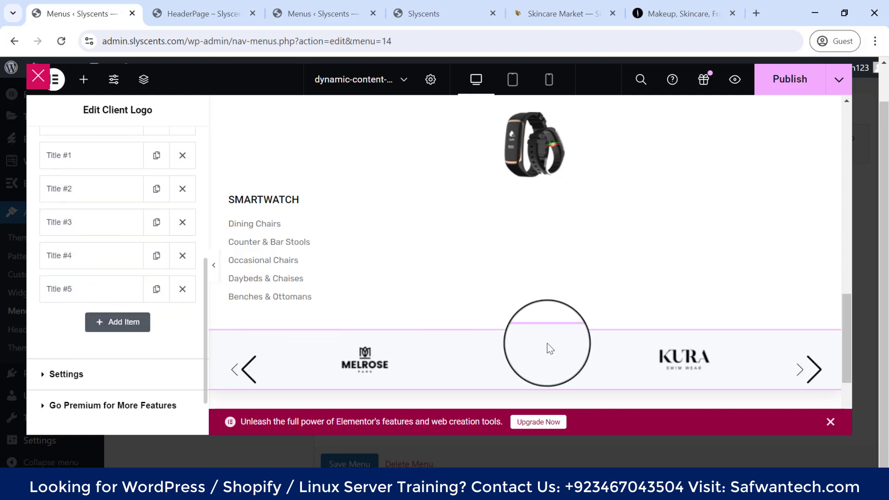
scroll(93, 296, up, 5)
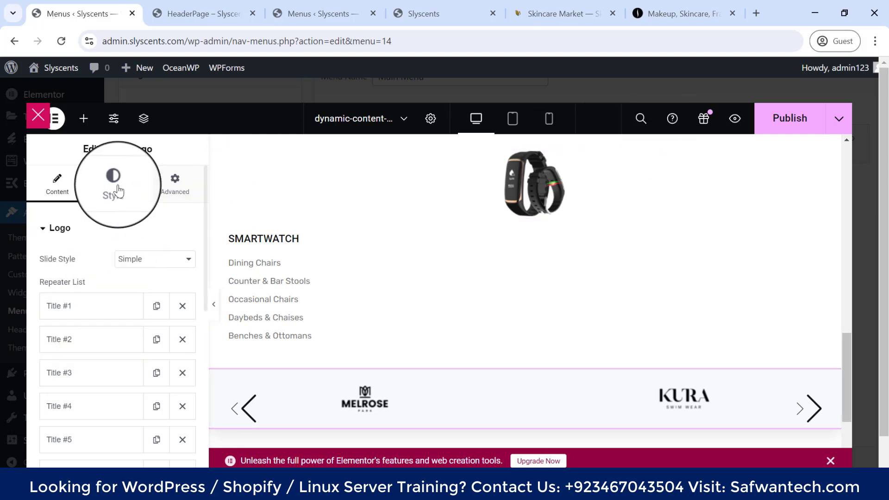
click(114, 184)
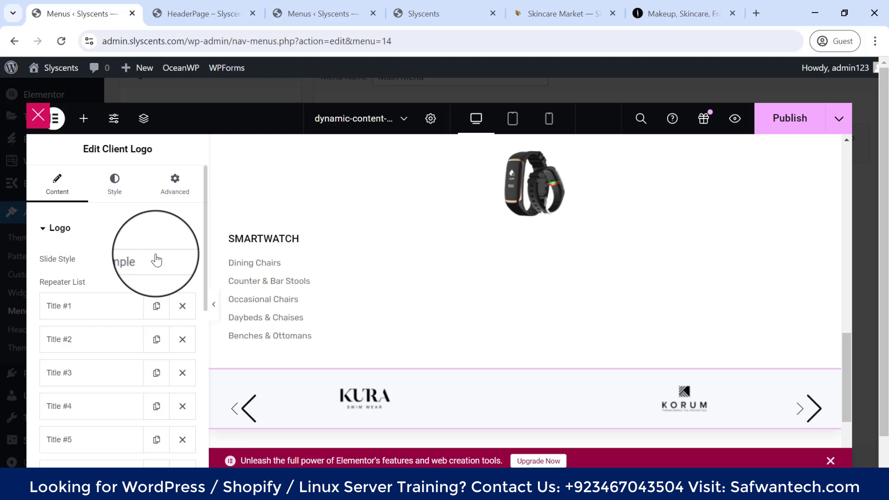
Step: Try the Banner slide style on the Client Logo strip and return it to Simple
click(155, 258)
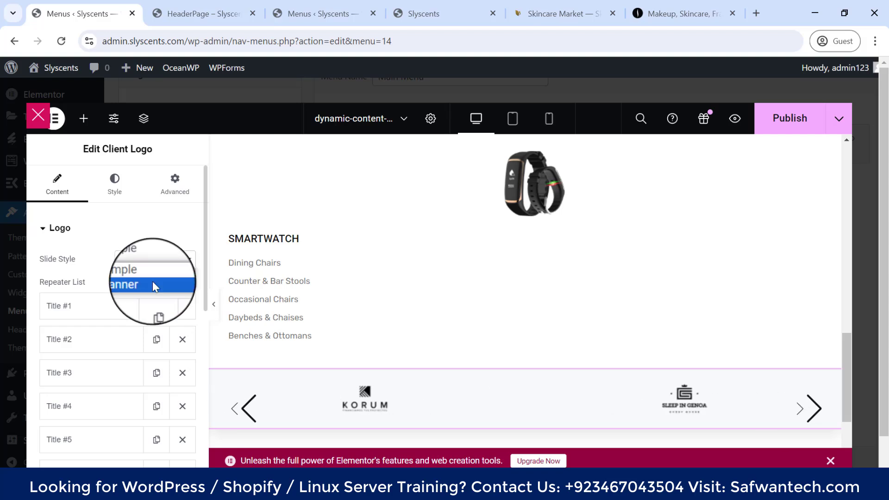
click(153, 283)
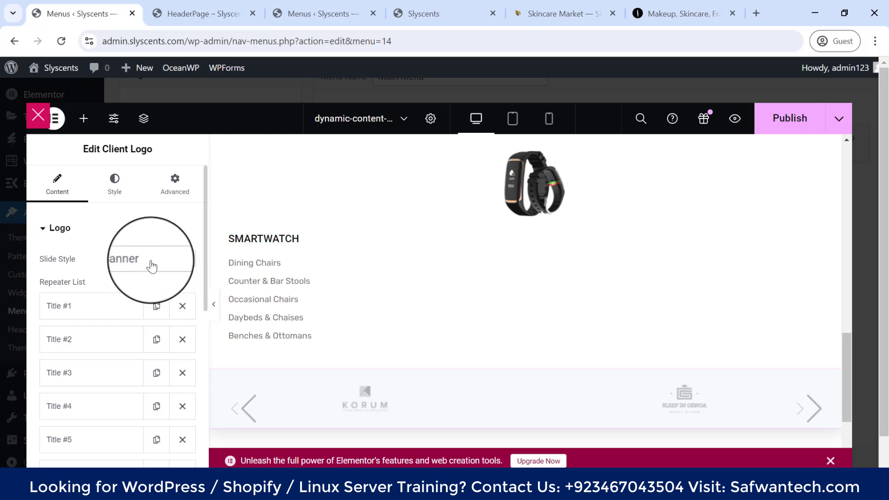
click(152, 266)
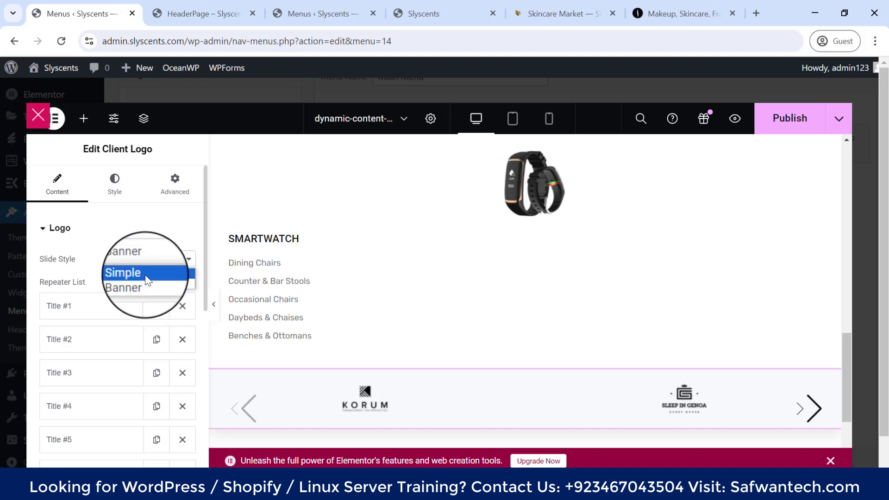
click(148, 273)
Step: Examine the Client Logo strip's advanced settings, such as margin, padding, position and cache options
click(174, 184)
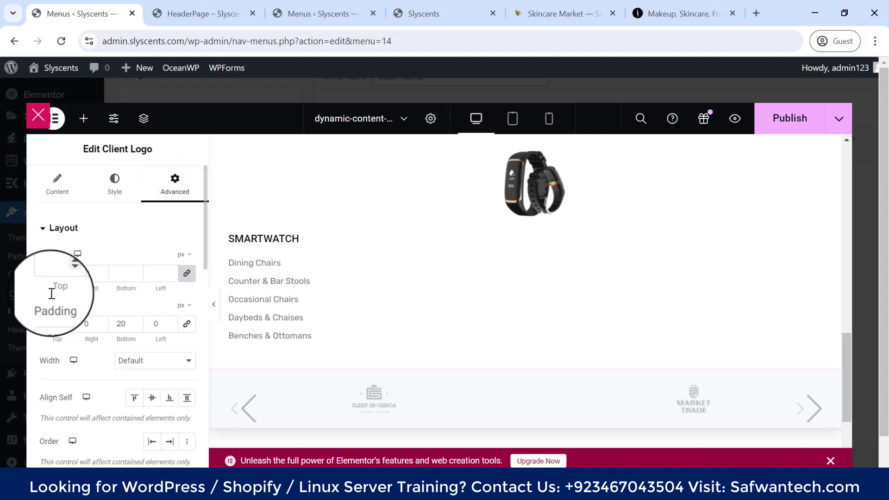
scroll(93, 383, down, 5)
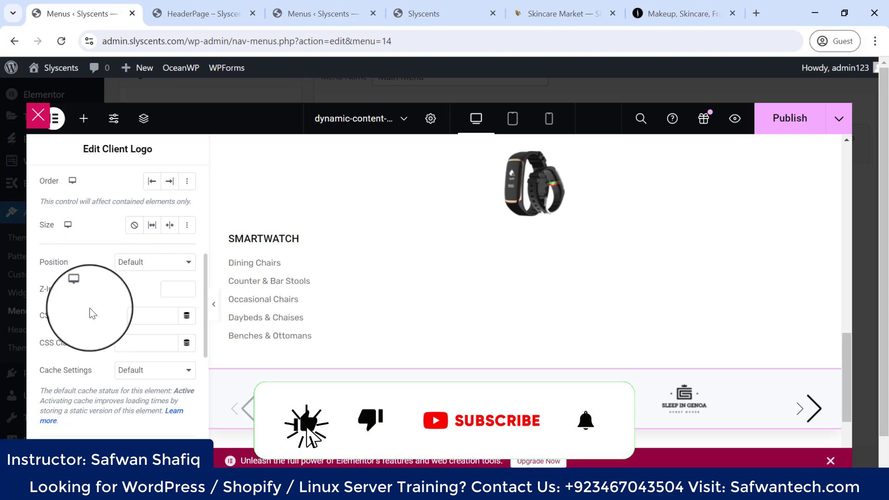
scroll(92, 295, up, 5)
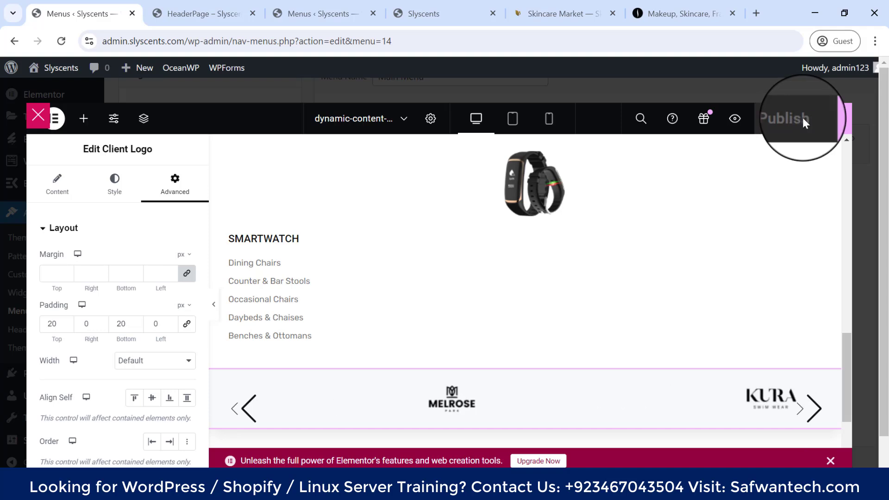
Step: Publish the Portfolio mega menu content and save the Main Menu
click(38, 122)
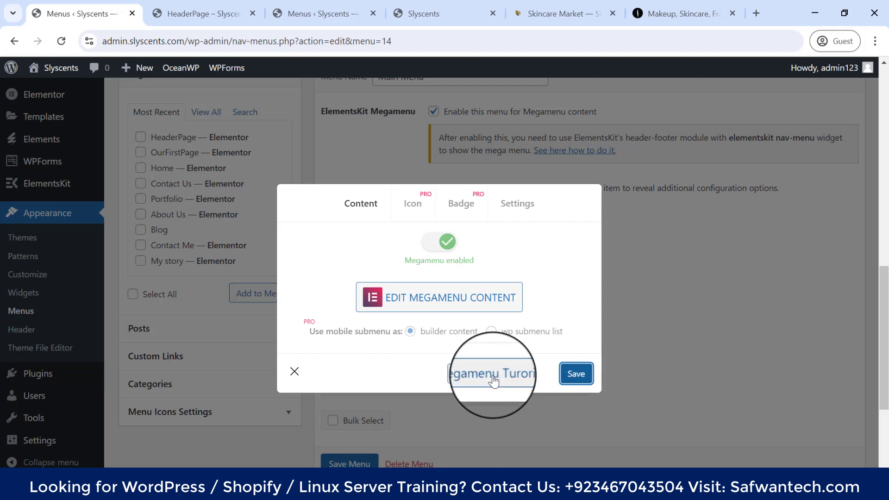
click(297, 368)
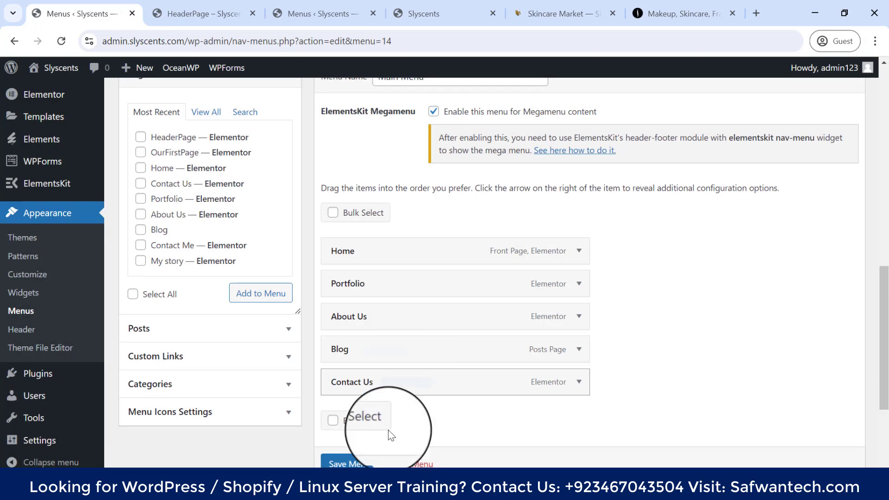
scroll(367, 426, down, 2)
click(348, 462)
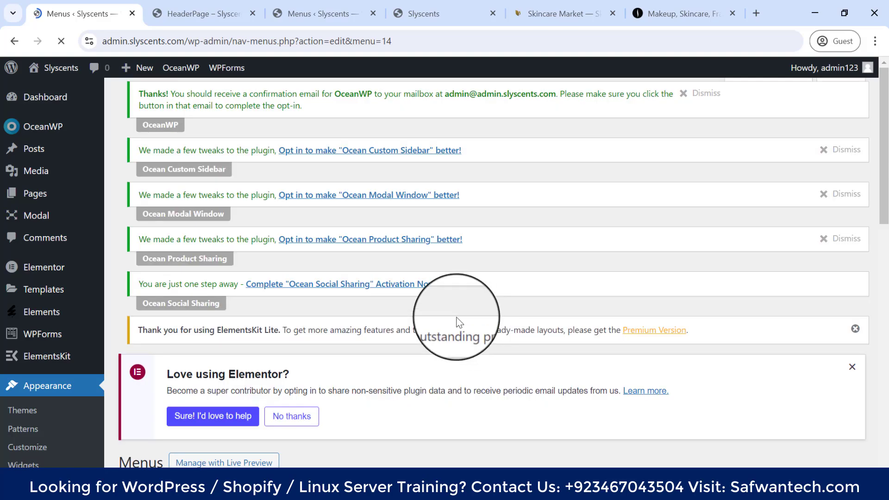
Step: Reload the HeaderPage preview and examine the Portfolio item's mega menu in the header navigation
click(320, 13)
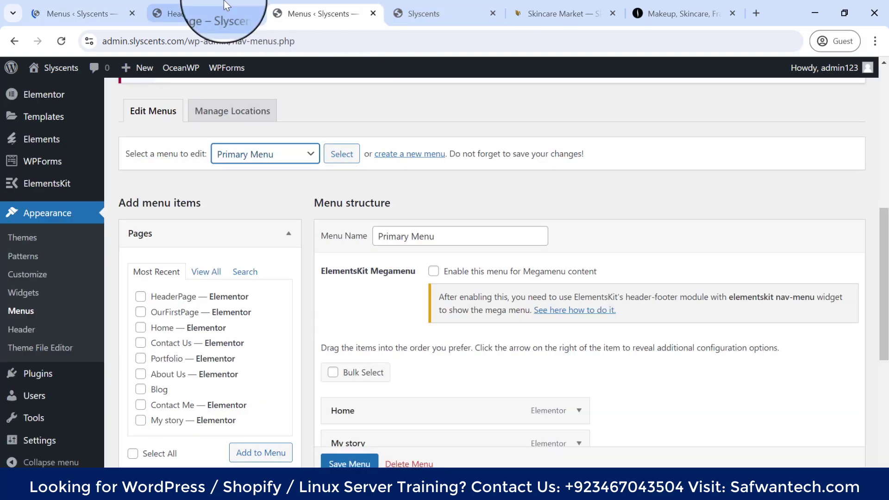
click(204, 13)
click(60, 41)
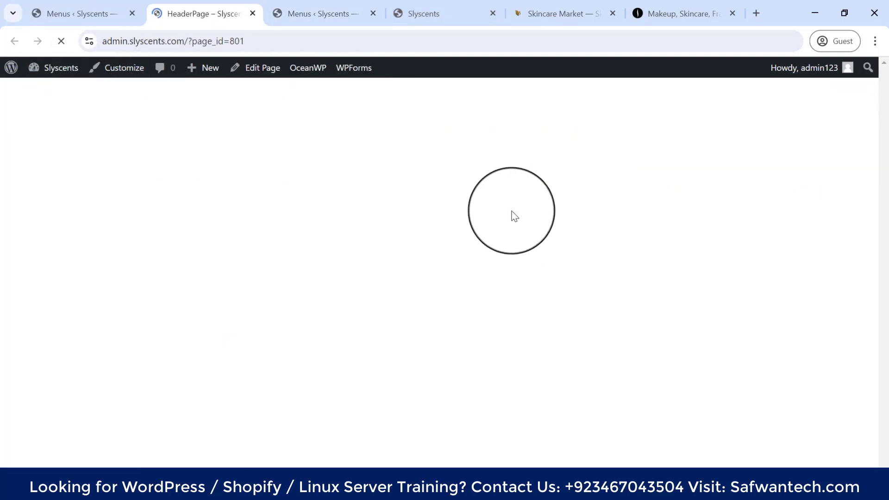
mouse_move(440, 133)
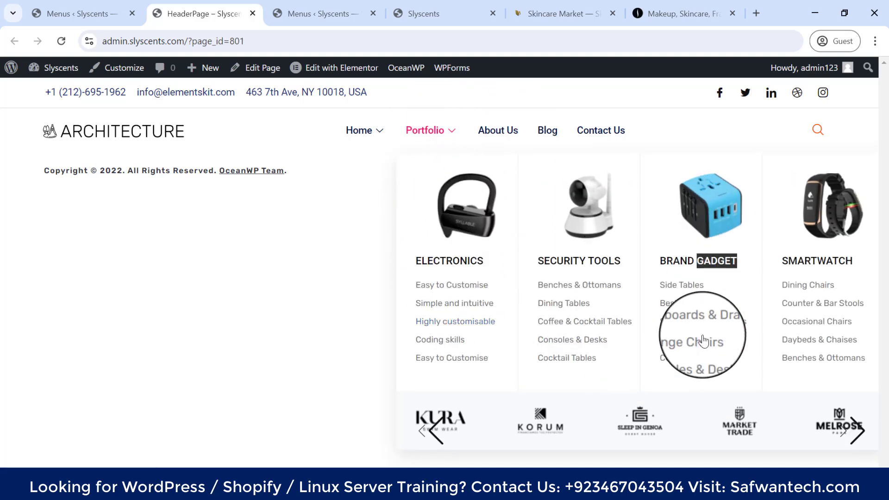
click(717, 264)
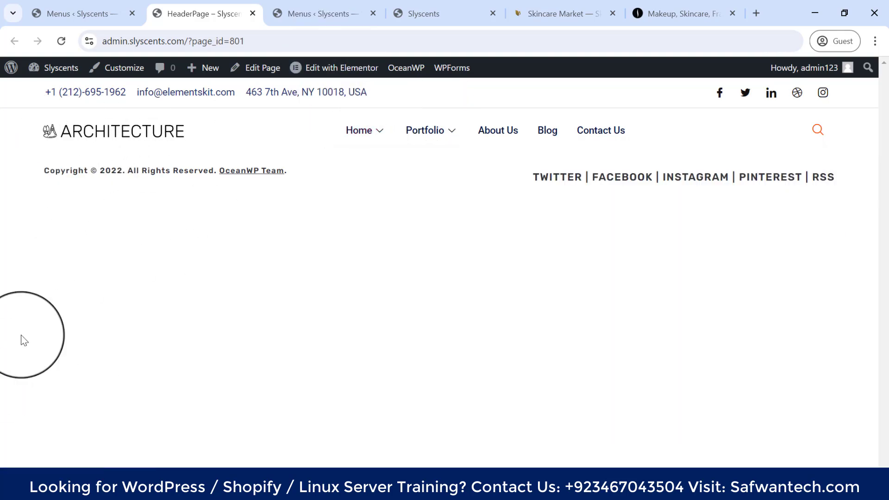
Step: Open HeaderPage in Elementor and insert the Conference Meet 2019 page template from the ElementsKit library
click(345, 70)
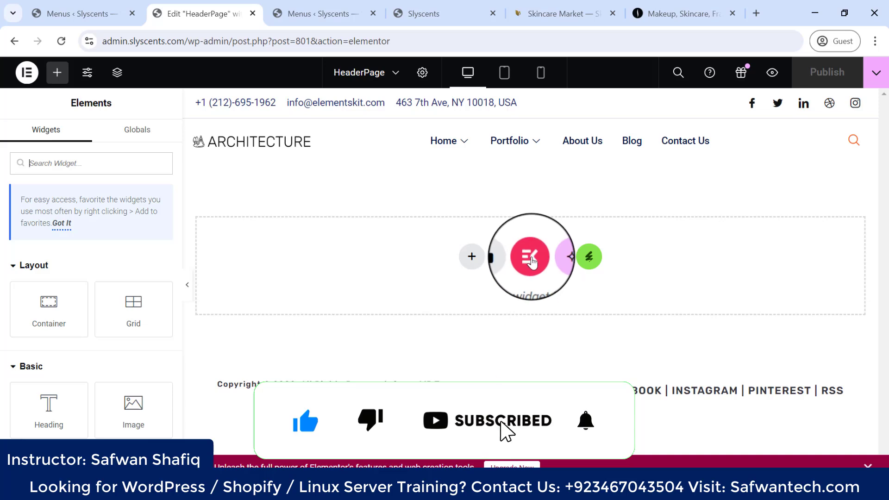
click(532, 261)
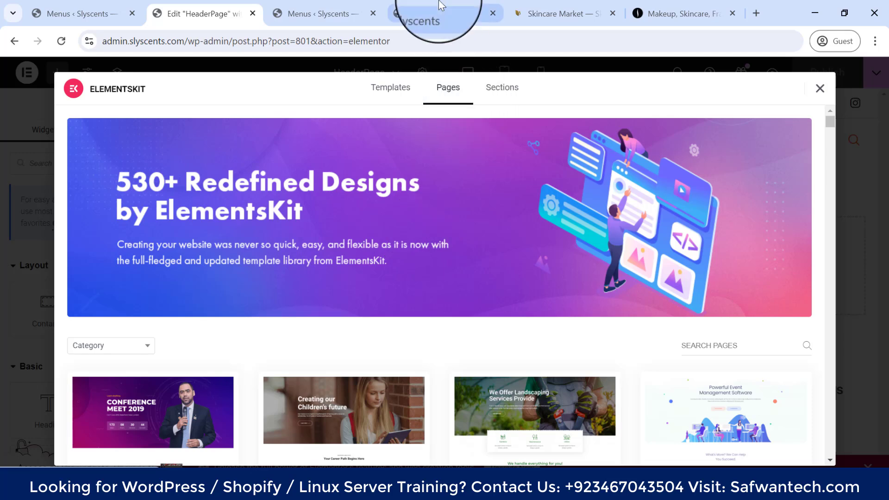
click(425, 14)
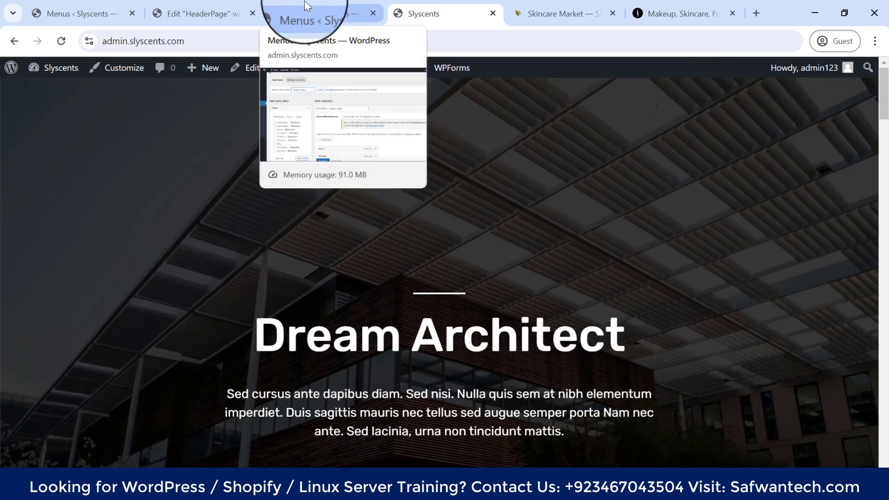
click(327, 13)
click(204, 13)
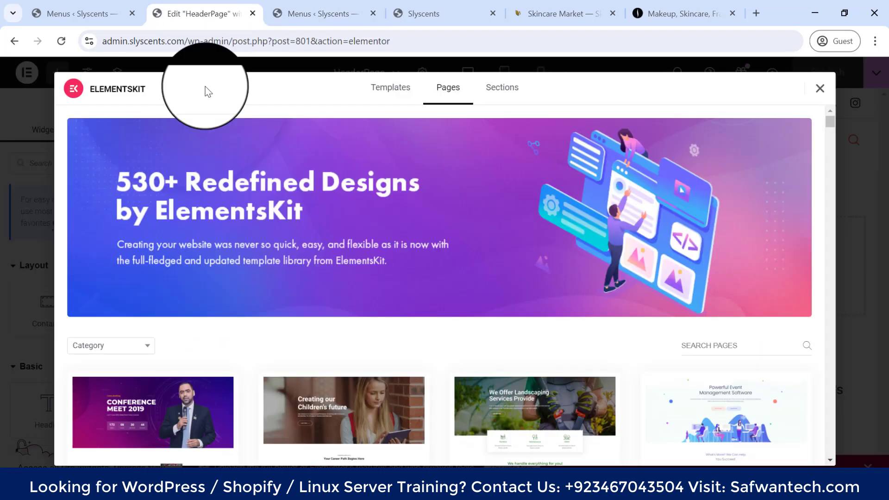
click(78, 13)
click(218, 14)
scroll(412, 250, down, 5)
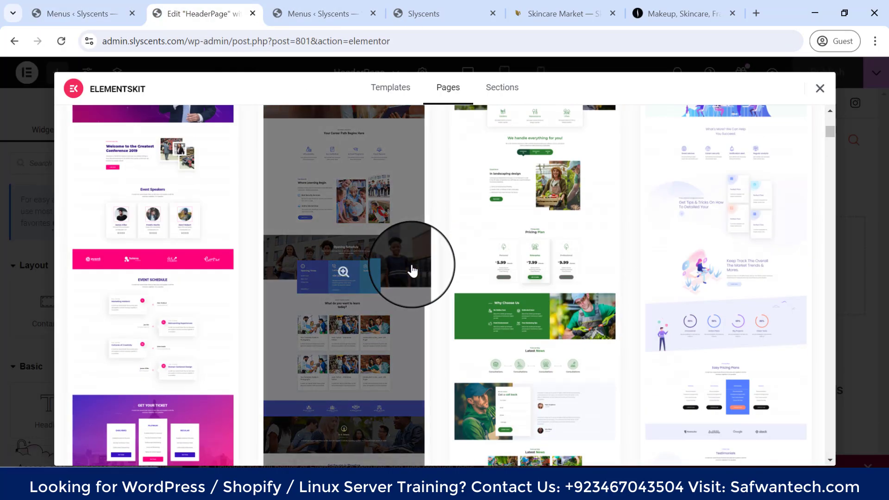
scroll(533, 289, up, 3)
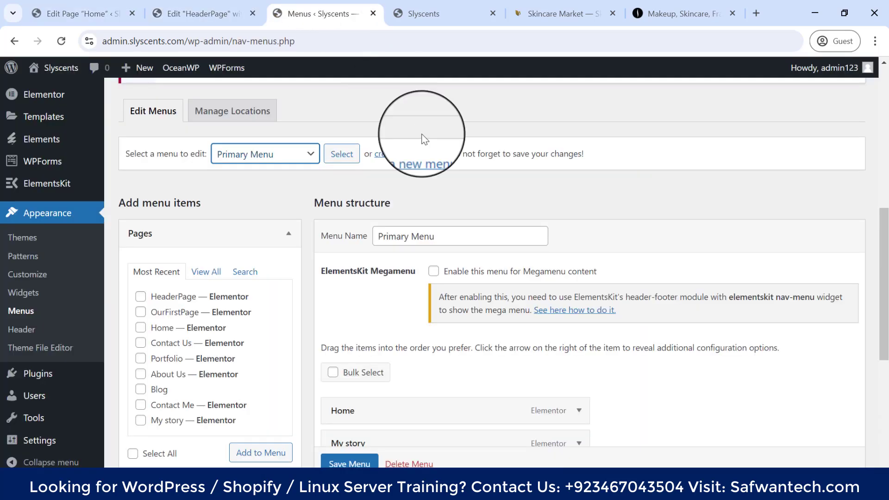
Step: Switch to the Sephora website and examine its footer: link columns, region options, sign-up fields and social icons
click(453, 12)
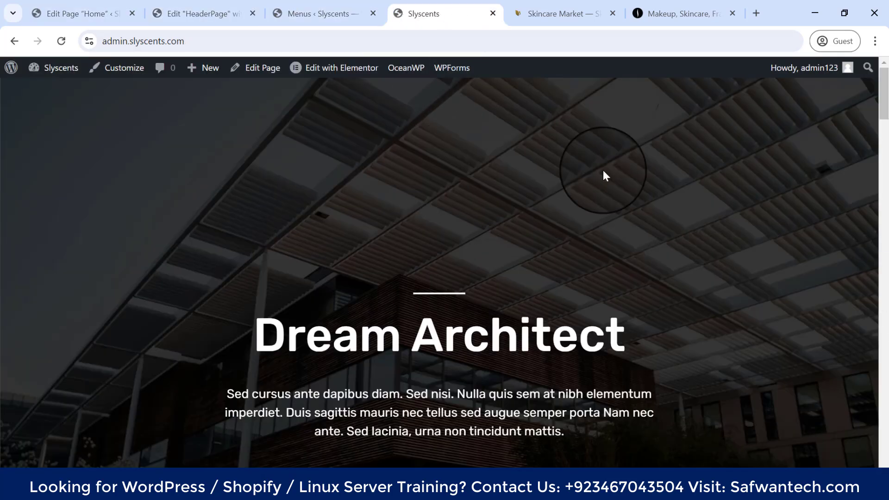
click(323, 6)
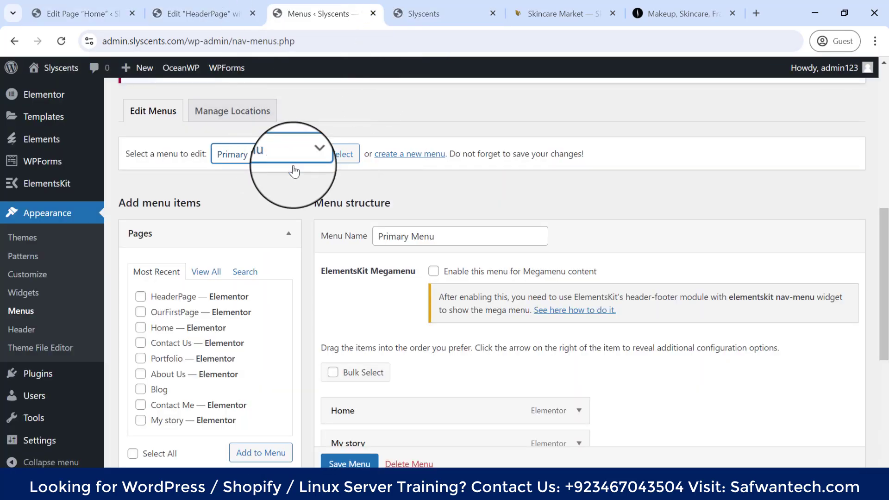
click(559, 5)
click(708, 8)
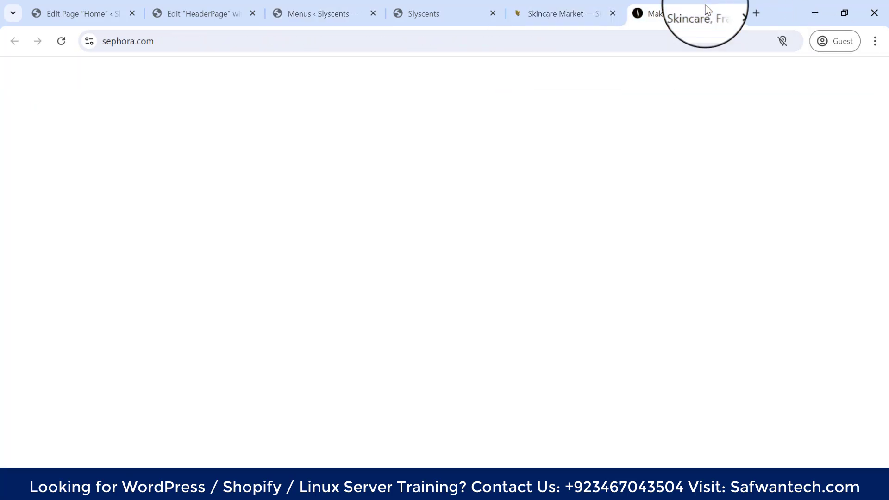
click(611, 177)
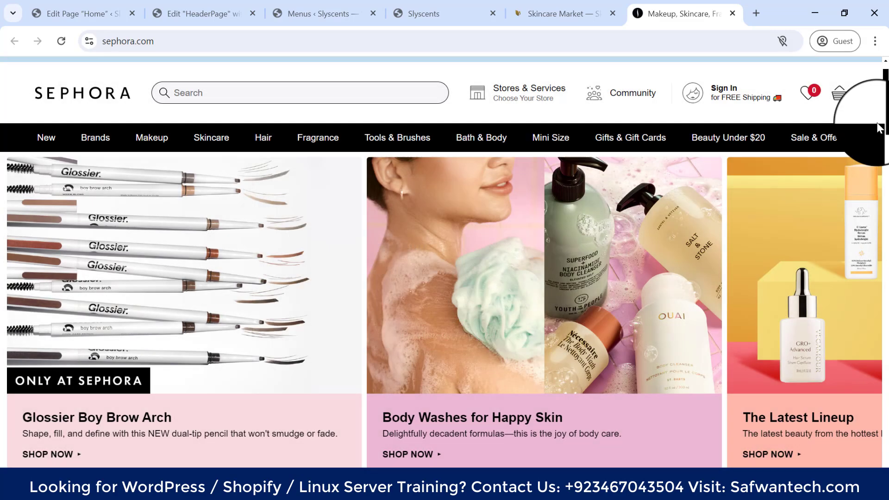
drag(885, 111, 882, 461)
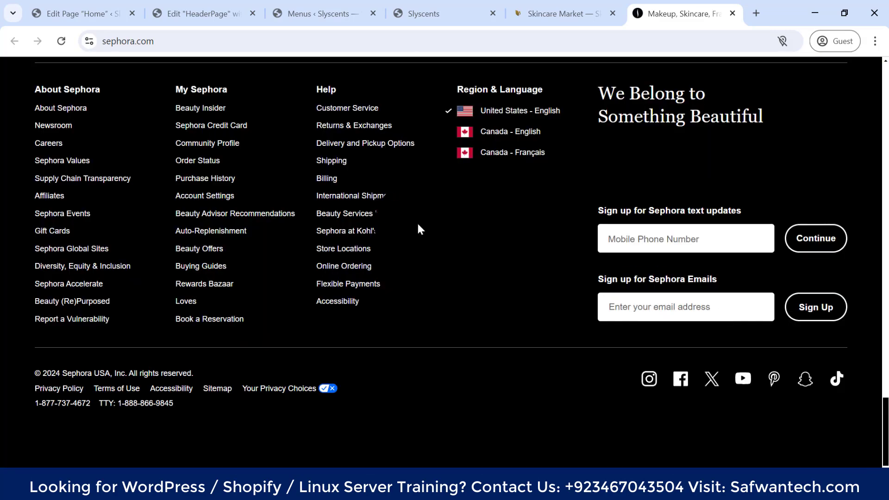
scroll(419, 229, up, 8)
scroll(297, 205, down, 5)
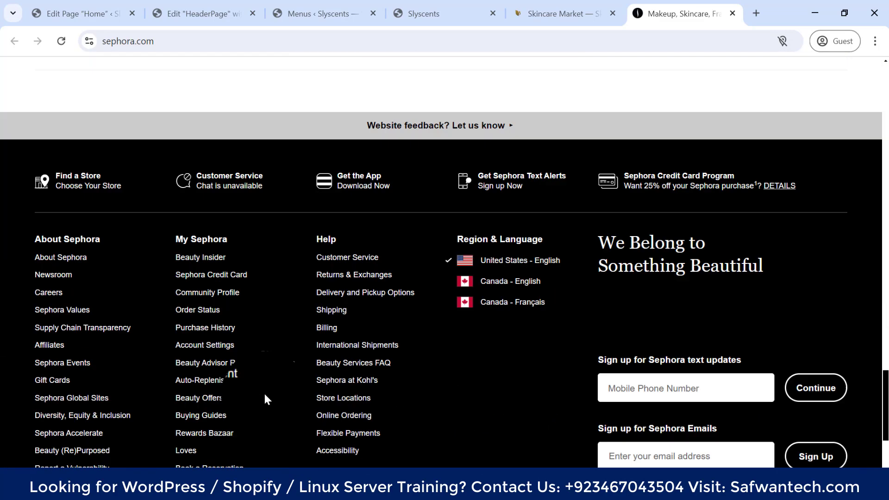
scroll(401, 216, down, 2)
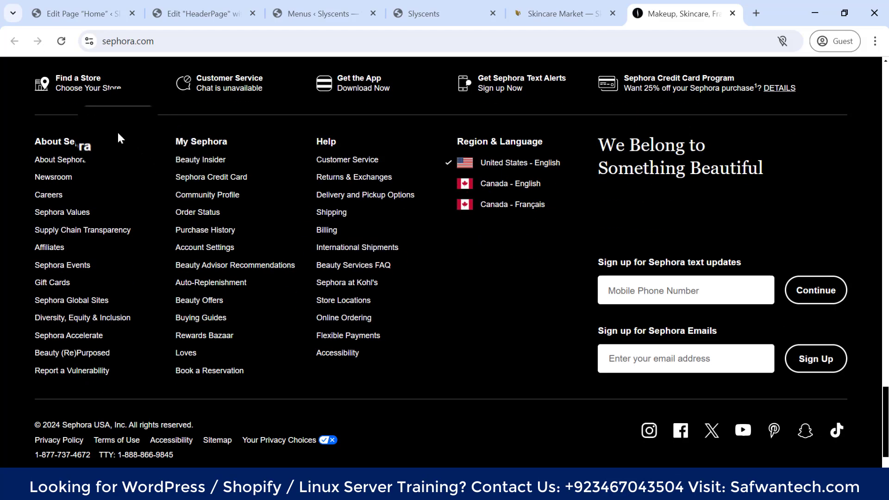
scroll(99, 366, down, 1)
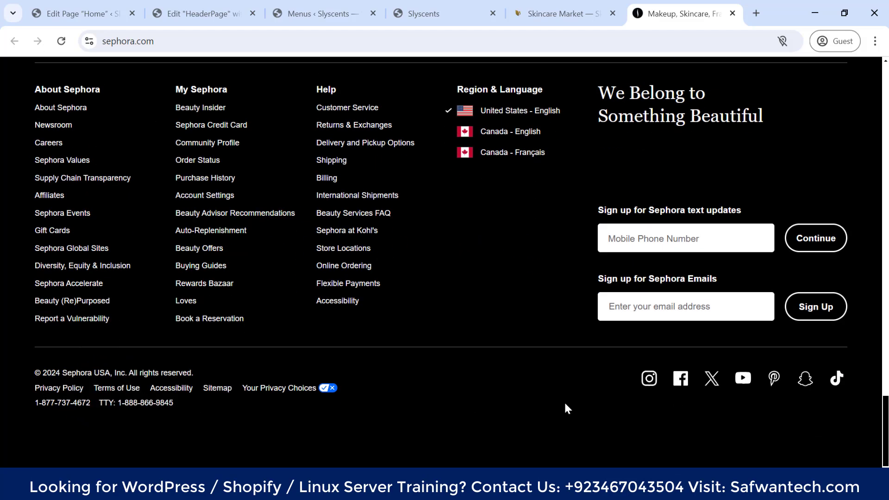
scroll(257, 260, up, 3)
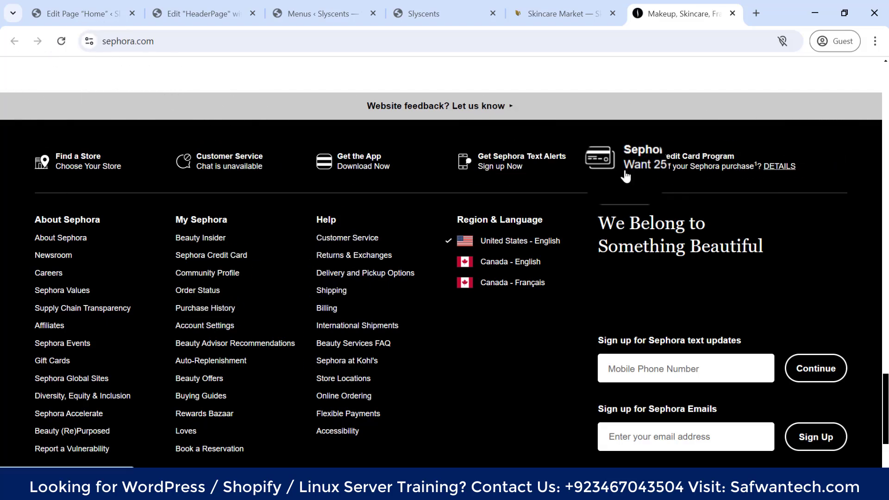
scroll(861, 152, down, 1)
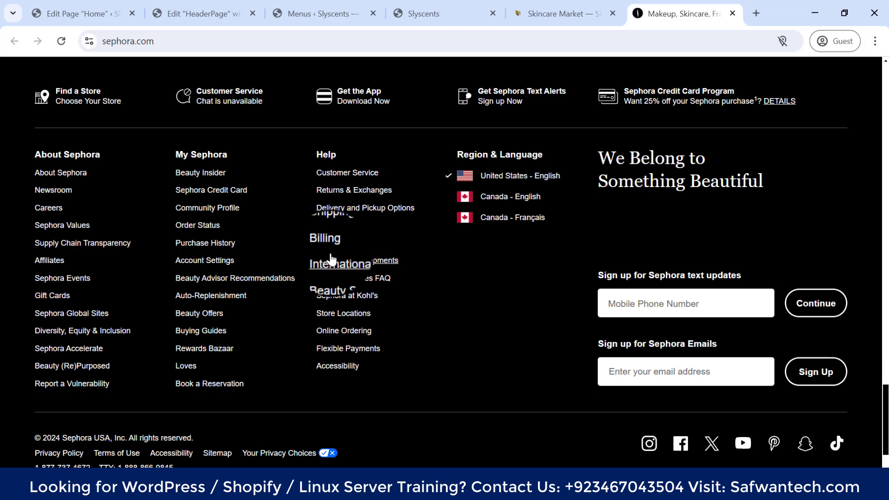
scroll(492, 215, down, 2)
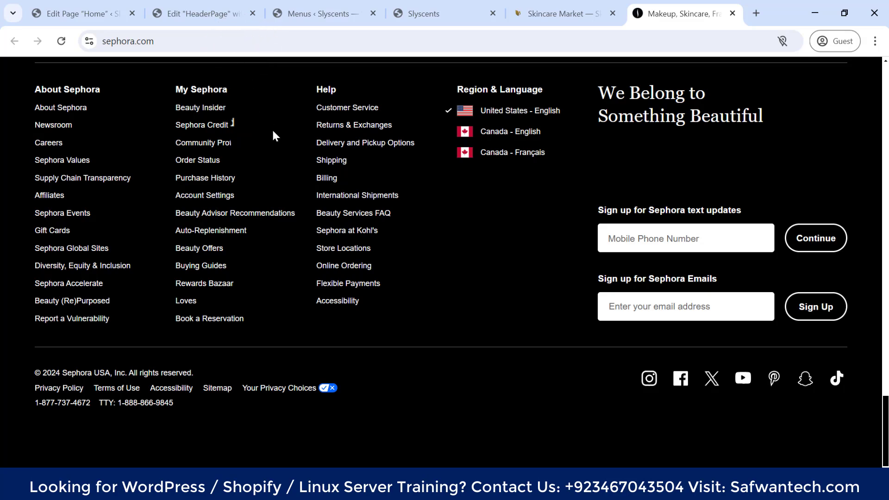
Step: Return to the HeaderPage editor, close the ElementsKit library and publish the page with the conference template
click(204, 14)
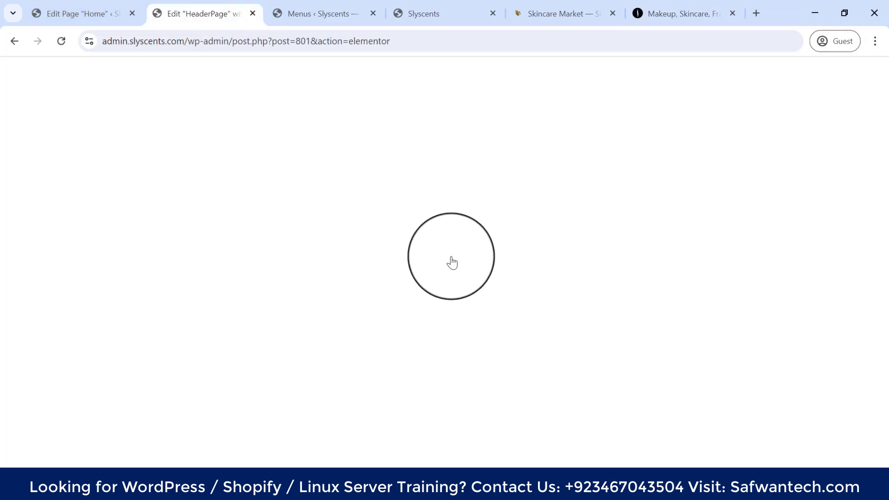
scroll(452, 257, up, 5)
scroll(452, 257, down, 2)
scroll(601, 266, up, 3)
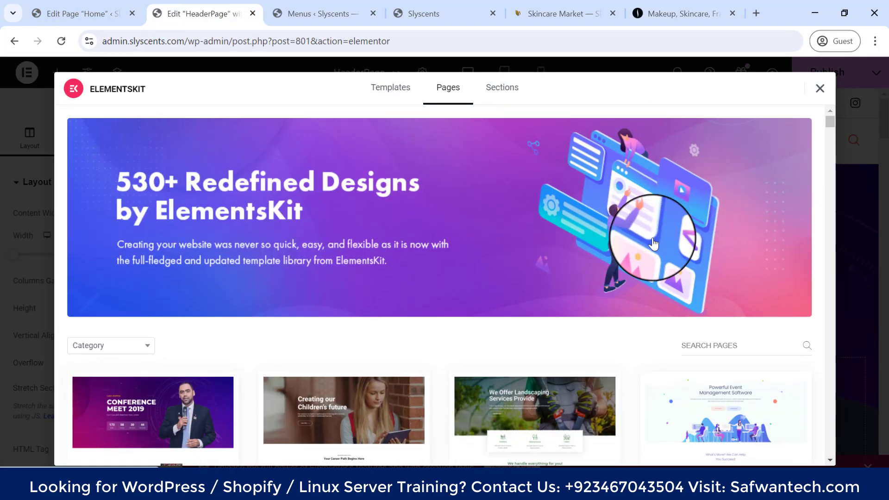
key(Escape)
scroll(652, 237, down, 10)
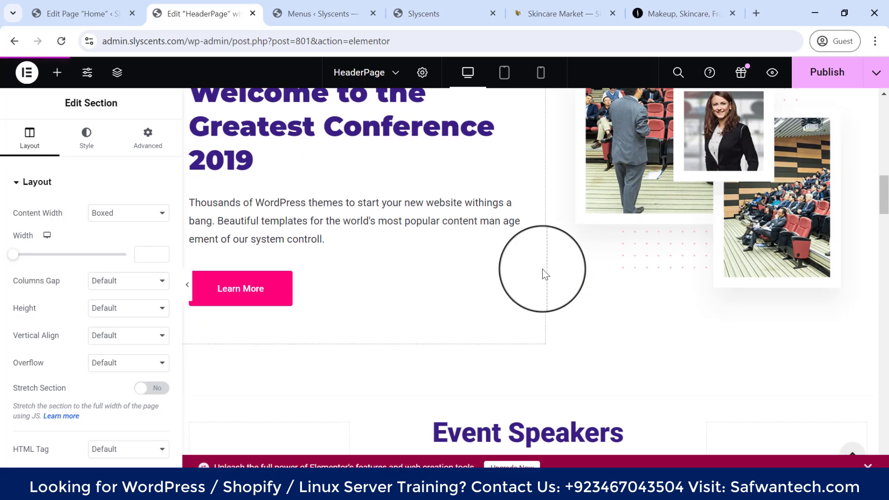
scroll(516, 272, up, 10)
click(829, 74)
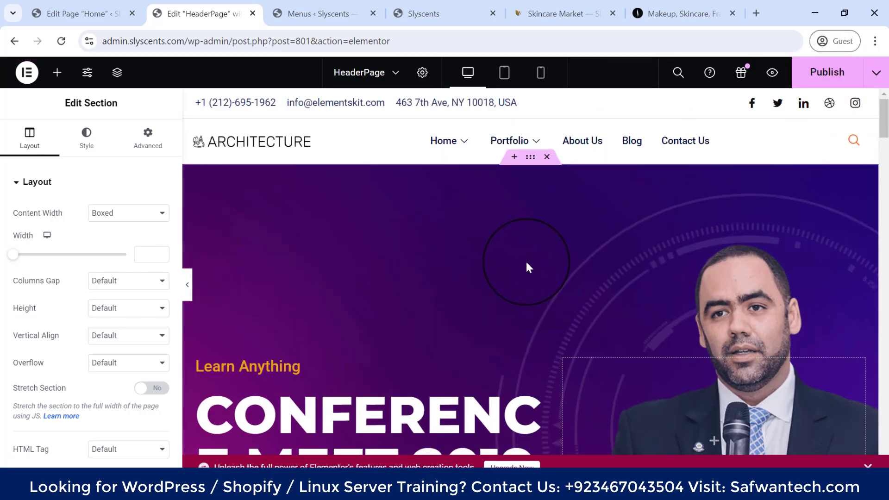
click(296, 4)
click(211, 12)
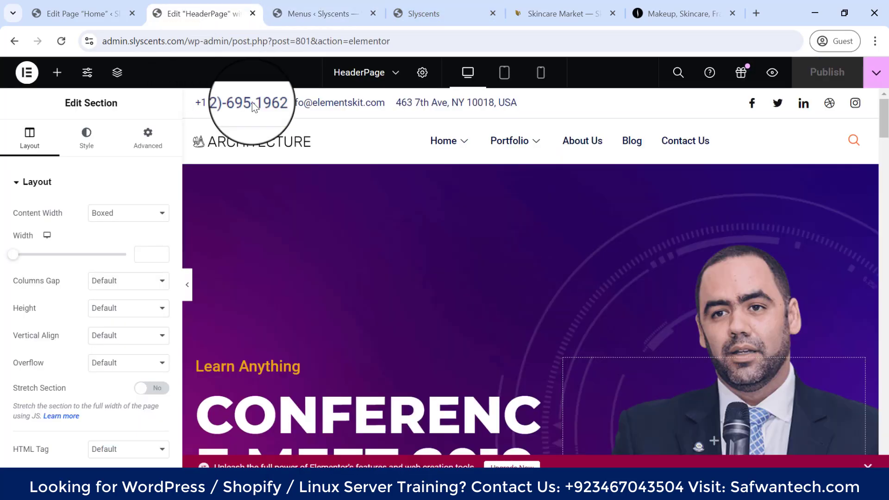
Step: View the live HeaderPage and examine the conference layout from the header through speakers, ticket prices and map to the footer
click(876, 72)
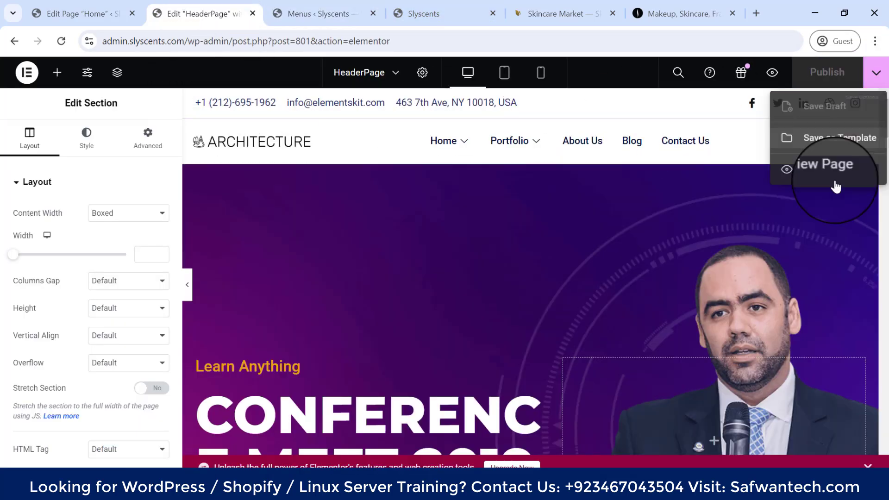
click(807, 172)
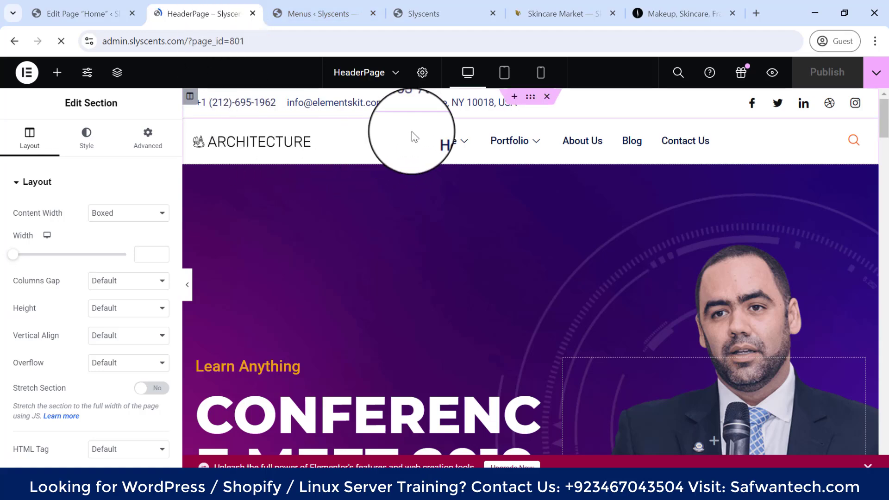
scroll(467, 263, down, 6)
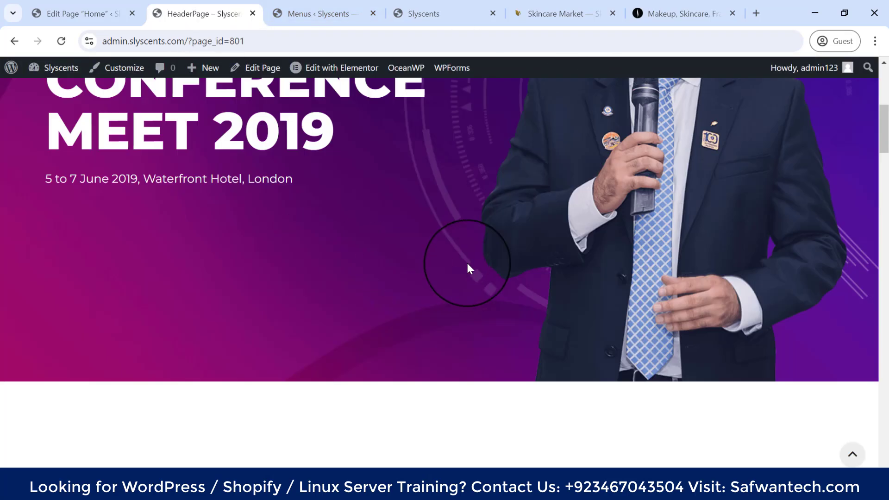
scroll(468, 267, down, 10)
scroll(522, 255, down, 8)
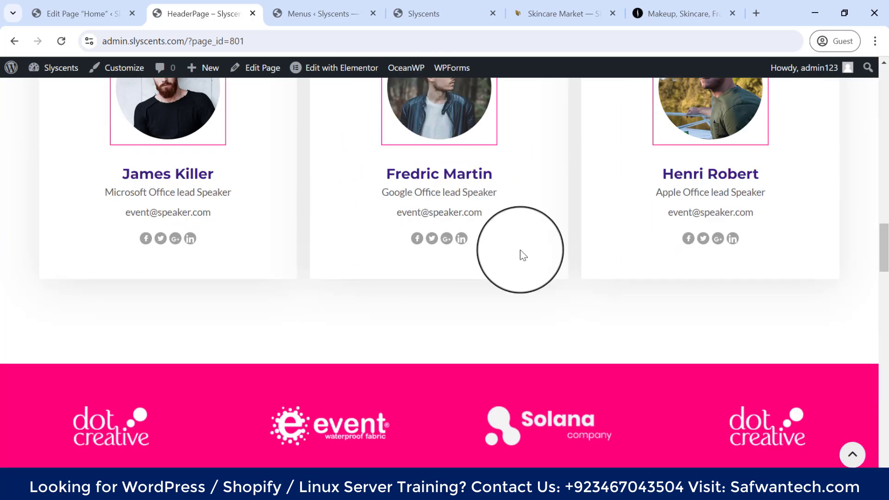
scroll(465, 271, down, 15)
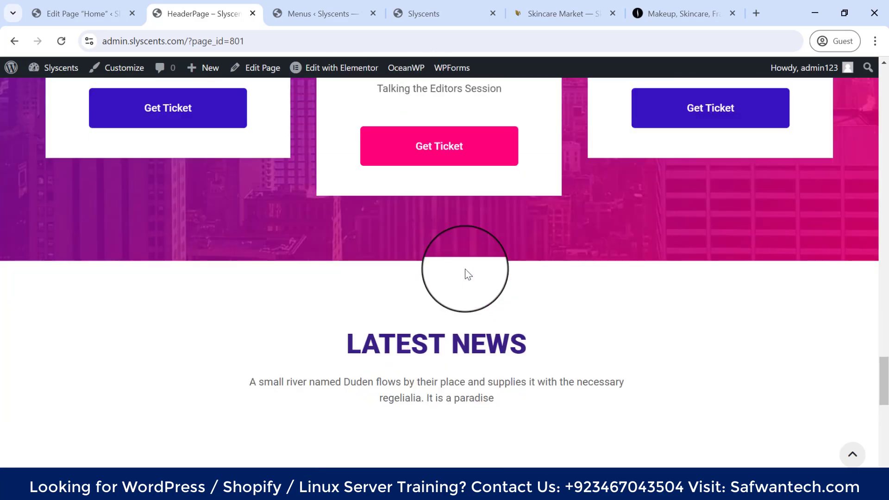
scroll(465, 269, down, 10)
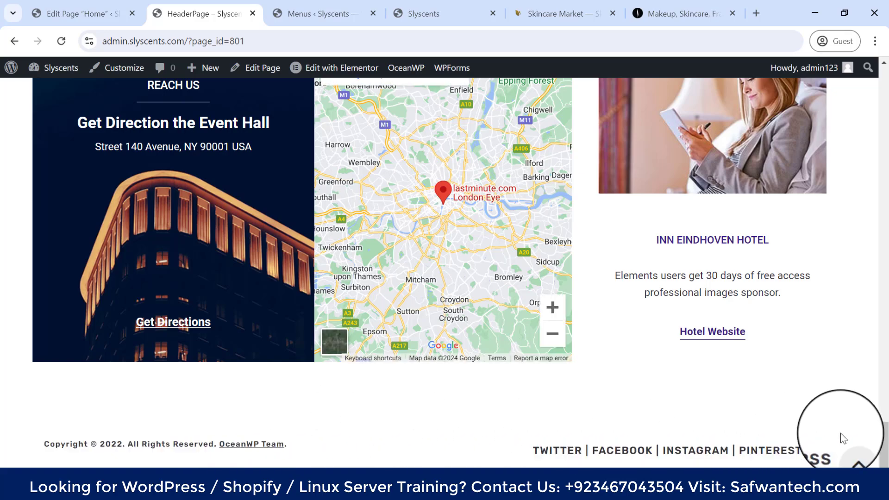
scroll(474, 174, up, 12)
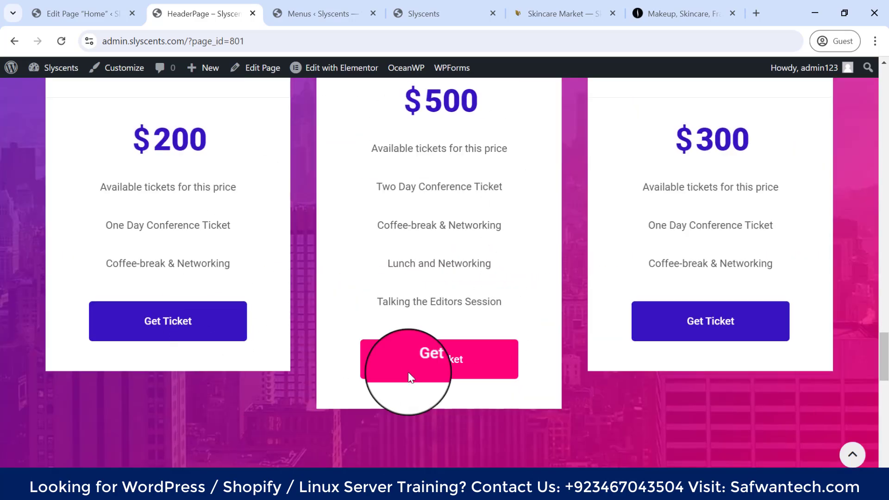
scroll(307, 333, up, 3)
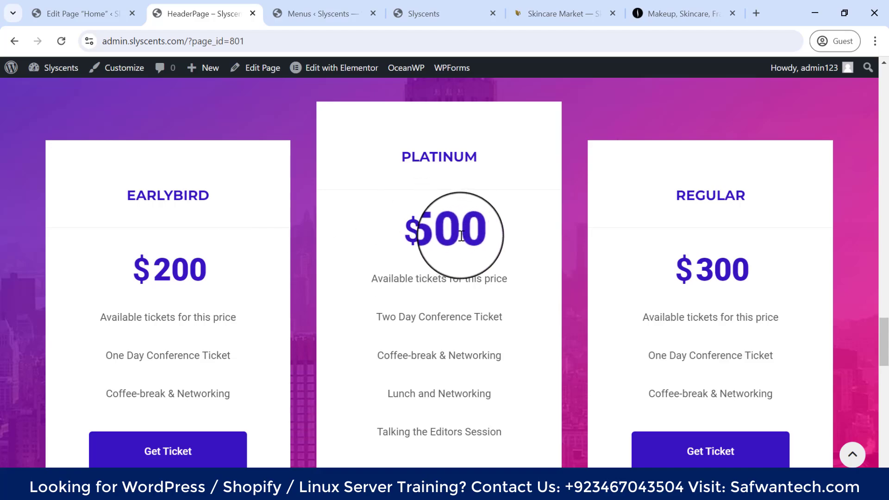
scroll(453, 228, up, 10)
scroll(411, 224, up, 15)
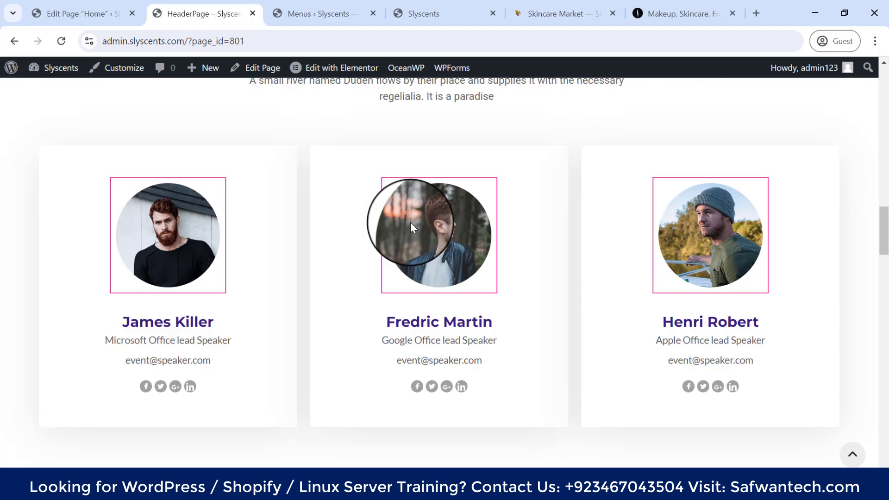
scroll(411, 228, up, 4)
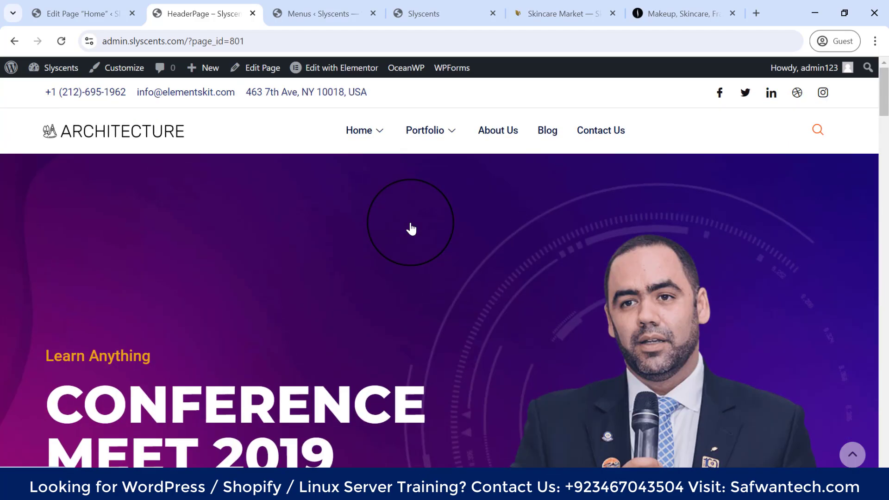
Step: Examine the Home item's mega menu in the header navigation above the conference banner
scroll(374, 213, down, 6)
scroll(347, 218, up, 6)
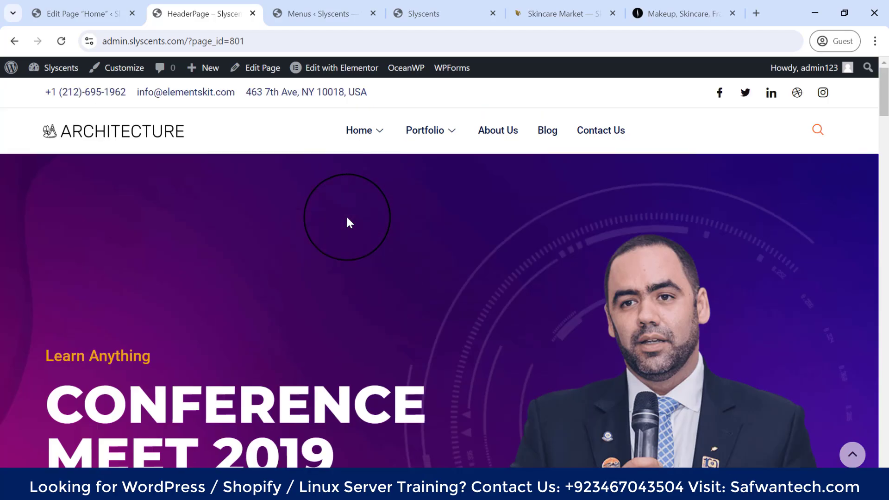
mouse_move(360, 133)
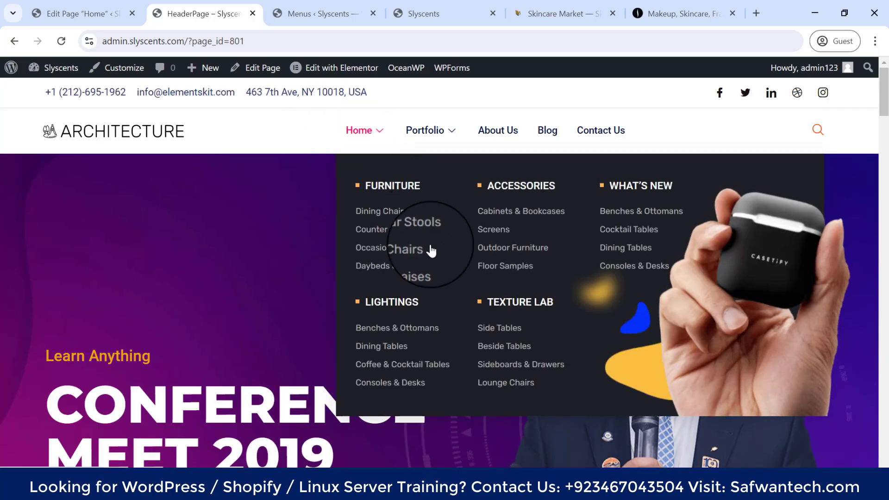
mouse_move(434, 146)
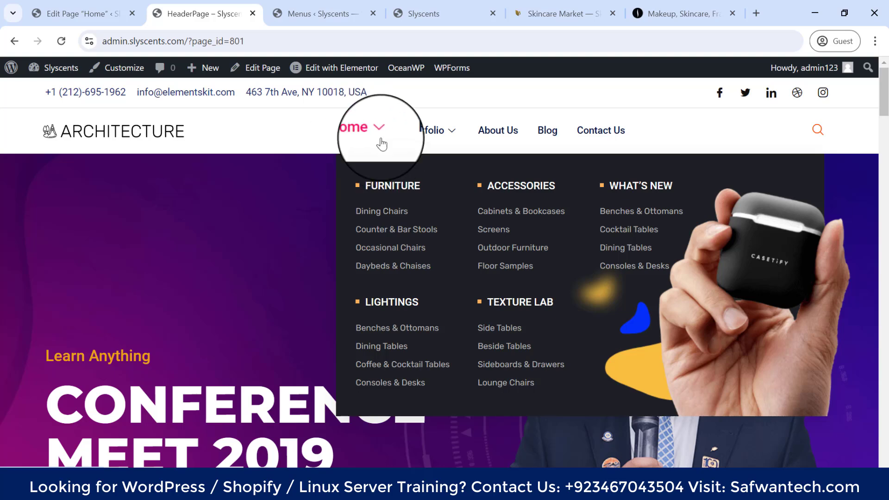
Step: Look over the Home mega menu's link columns, then review the Primary Menu on the WordPress Menus page
drag(355, 182, 432, 356)
click(329, 6)
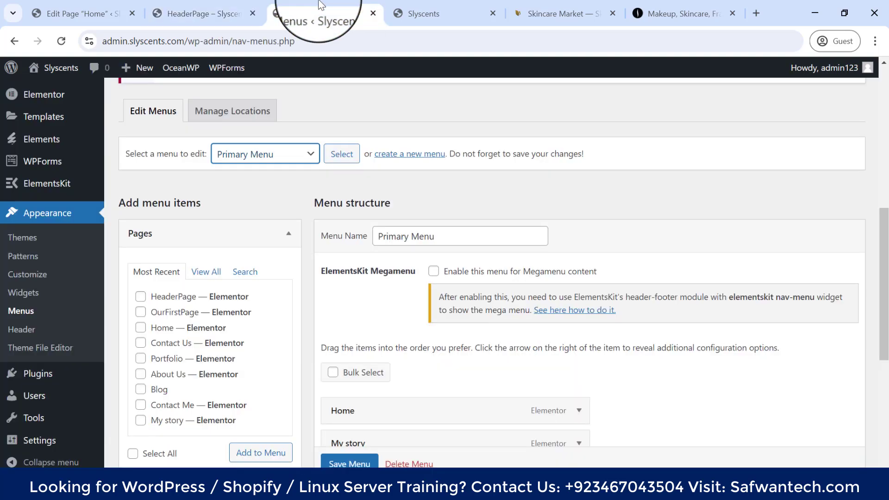
scroll(292, 231, down, 5)
scroll(318, 106, up, 10)
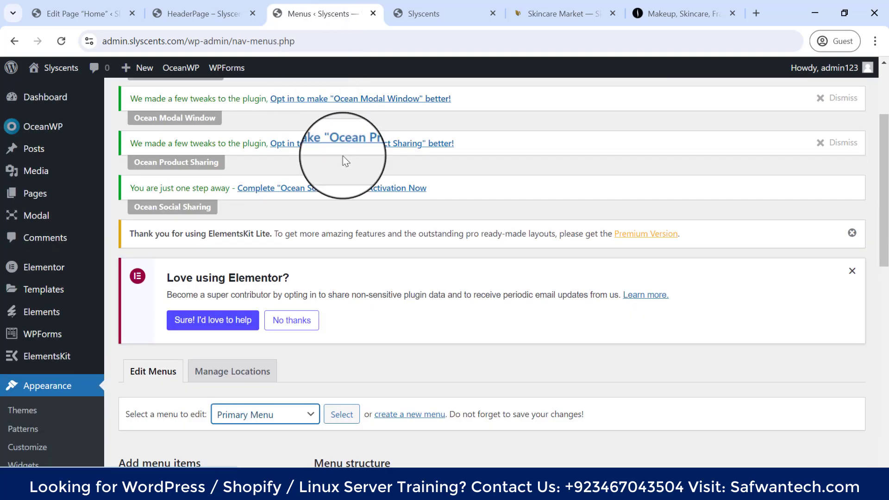
scroll(342, 158, down, 10)
Step: Switch through the HeaderPage and Home editors to the live Slyscents site and examine its current homepage layout
click(218, 14)
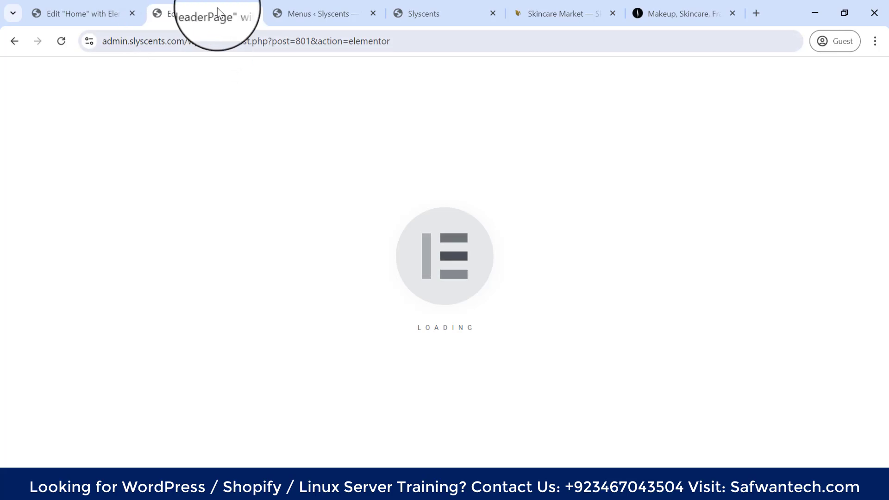
click(76, 13)
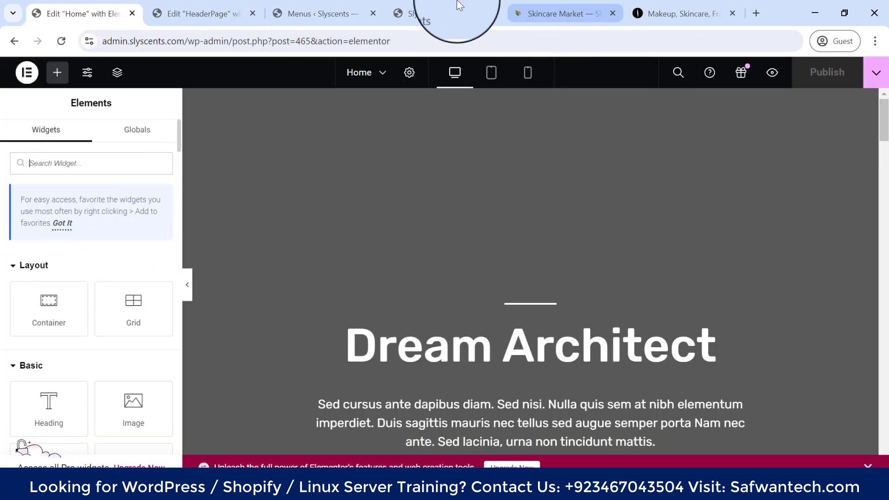
click(435, 14)
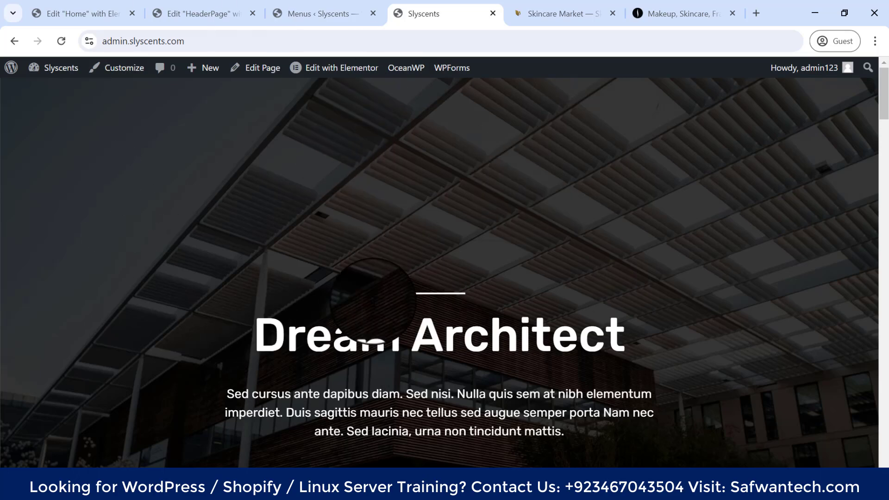
scroll(413, 236, down, 10)
scroll(415, 238, down, 2)
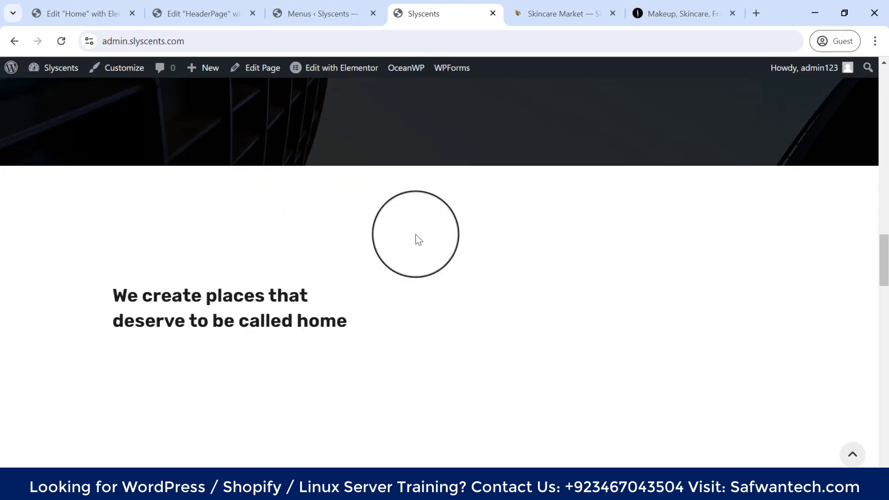
scroll(415, 235, up, 12)
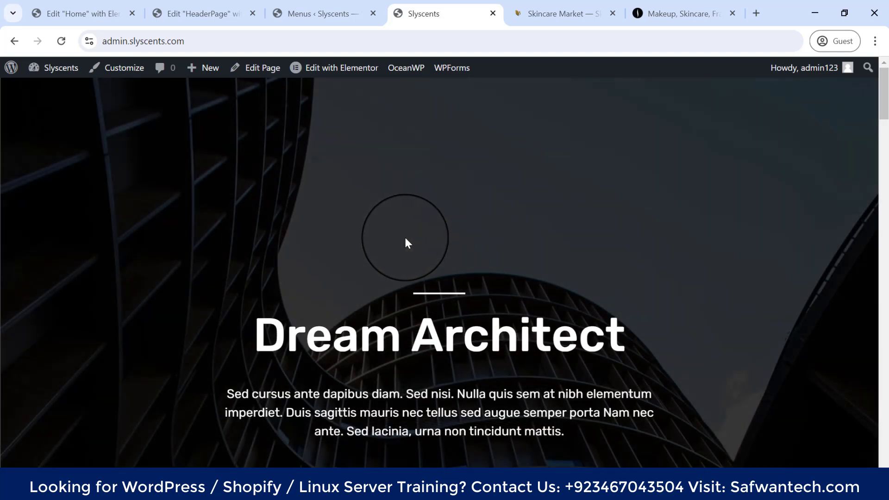
Step: Return to the HeaderPage editor and review its conference layout from the header to the Latest News section
click(194, 14)
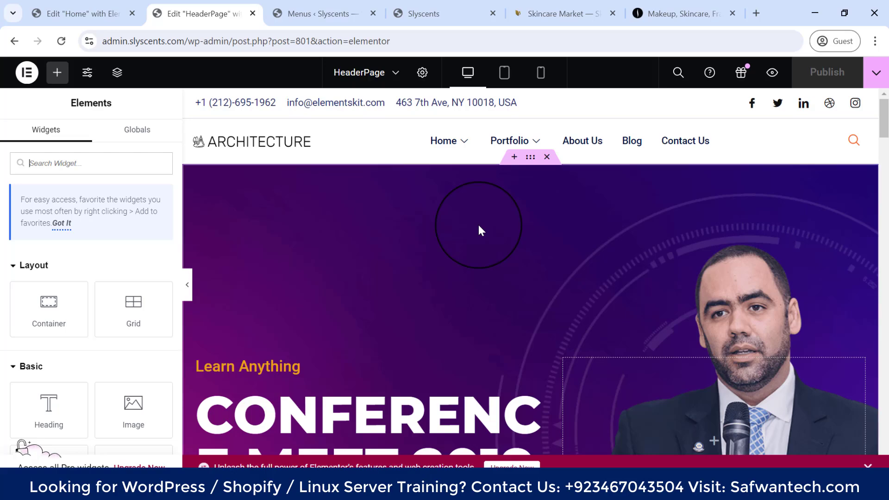
scroll(561, 364, down, 1)
scroll(560, 364, down, 20)
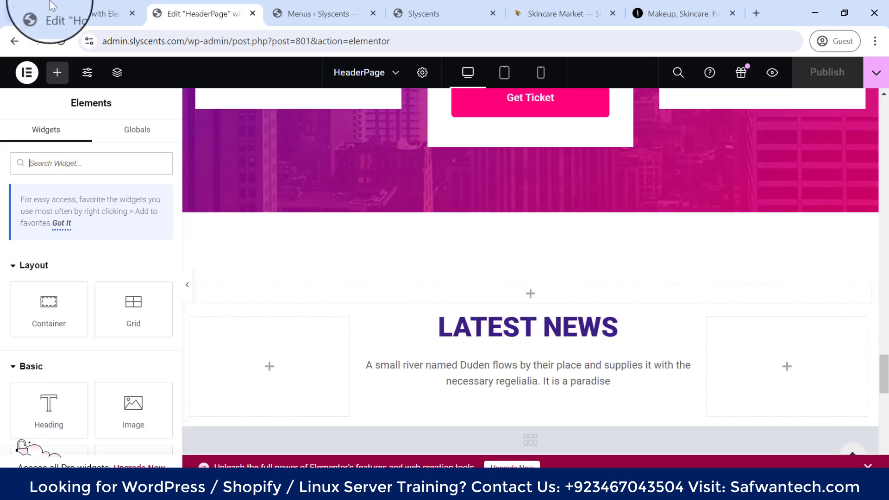
Step: Leave the Home page editor for the site's wp-admin dashboard and open the Reading settings
click(49, 17)
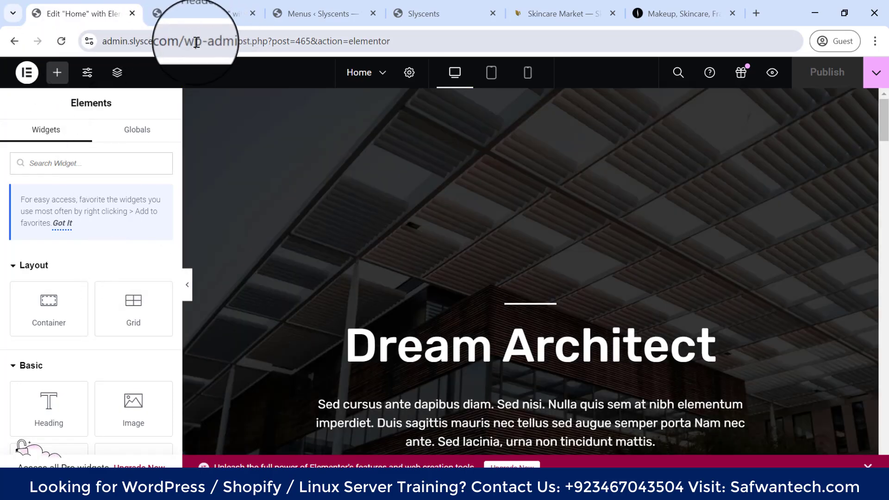
drag(231, 45, 600, 45)
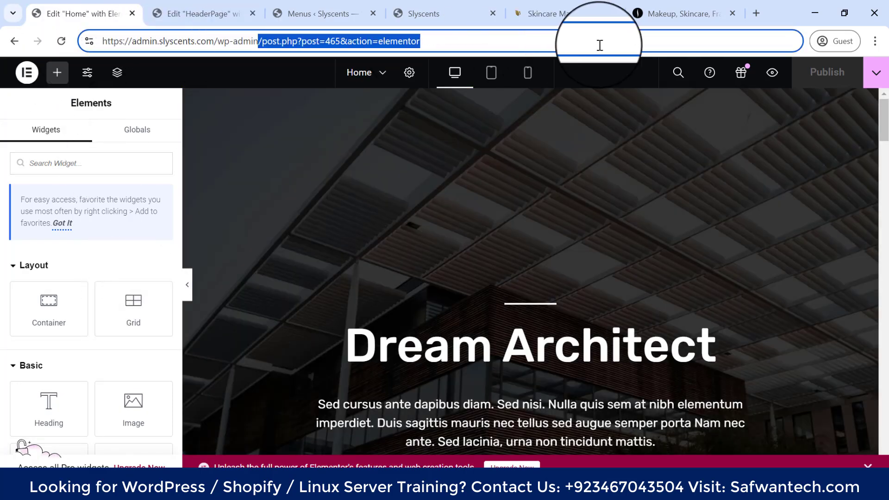
key(BackSpace)
key(Return)
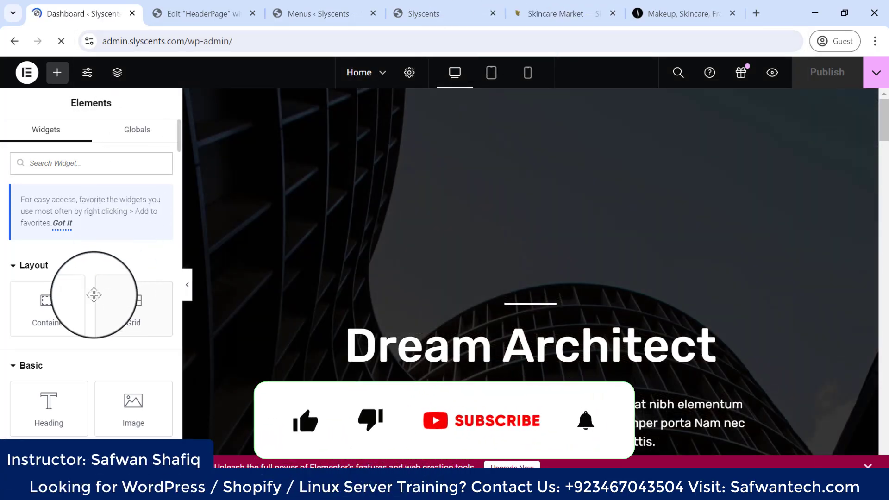
scroll(69, 324, down, 10)
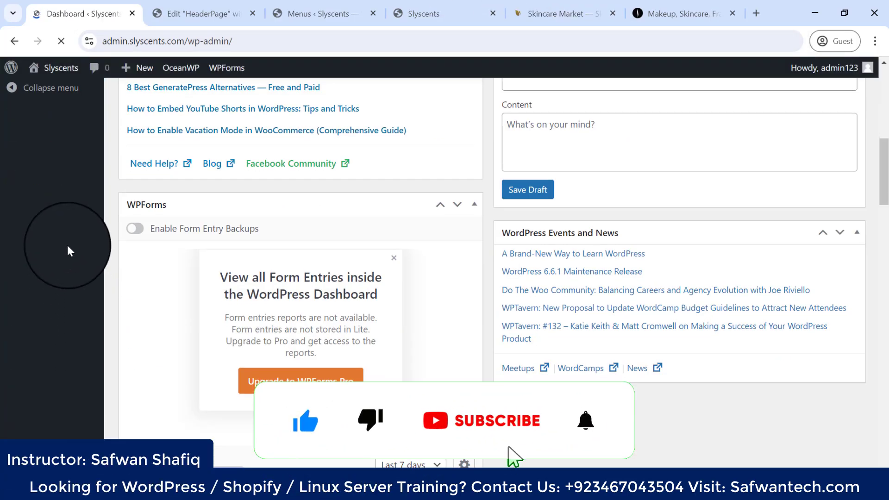
scroll(69, 250, up, 4)
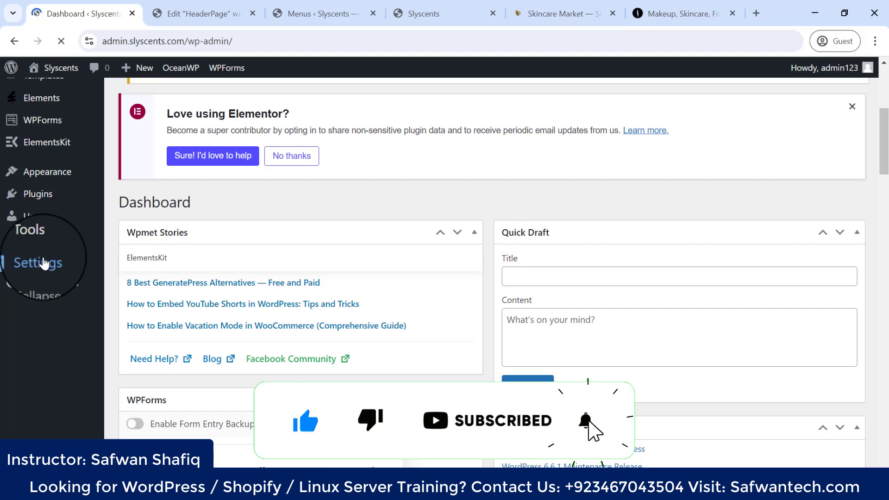
scroll(51, 362, down, 7)
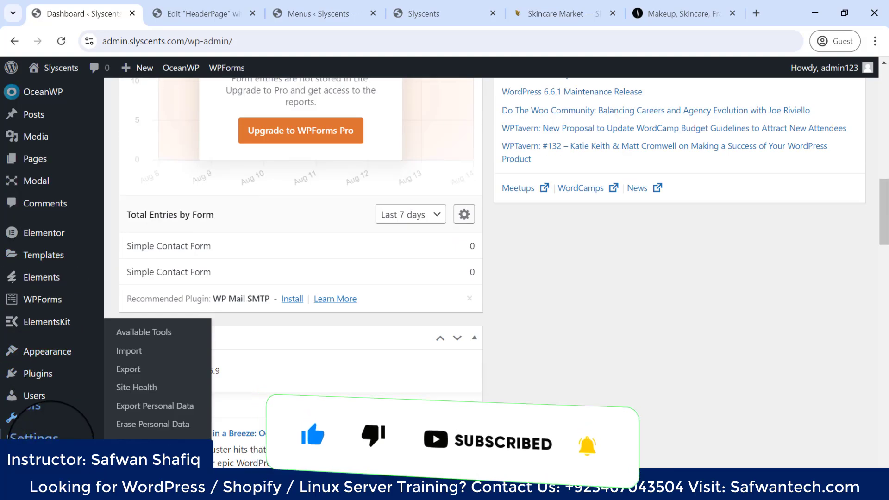
mouse_move(39, 440)
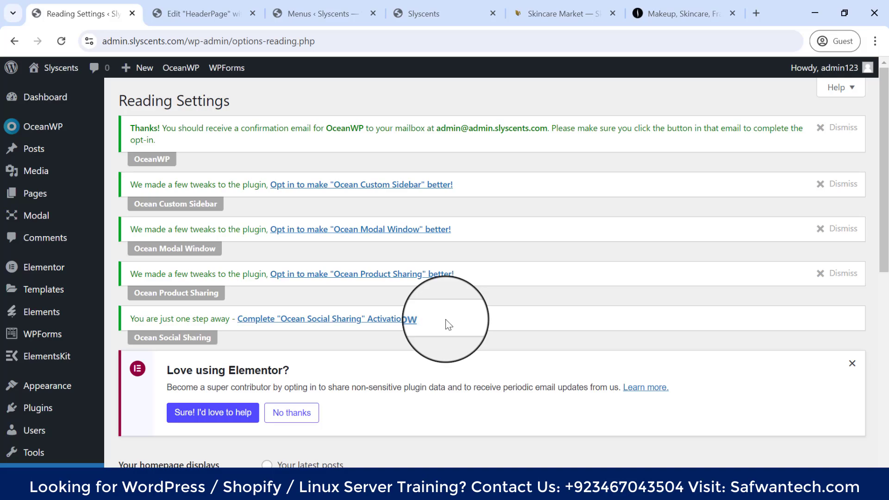
Step: Set the static homepage to HeaderPage in the Reading settings and save the changes
scroll(89, 371, down, 9)
scroll(289, 250, up, 8)
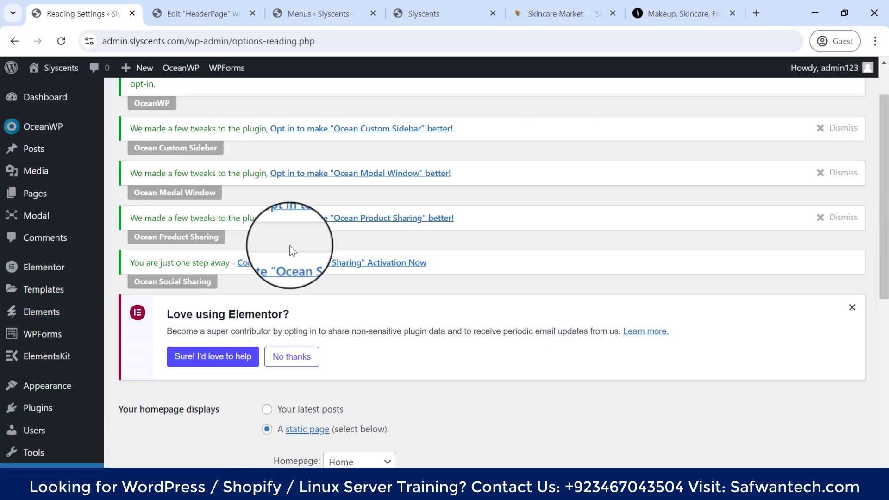
scroll(292, 250, down, 6)
click(382, 169)
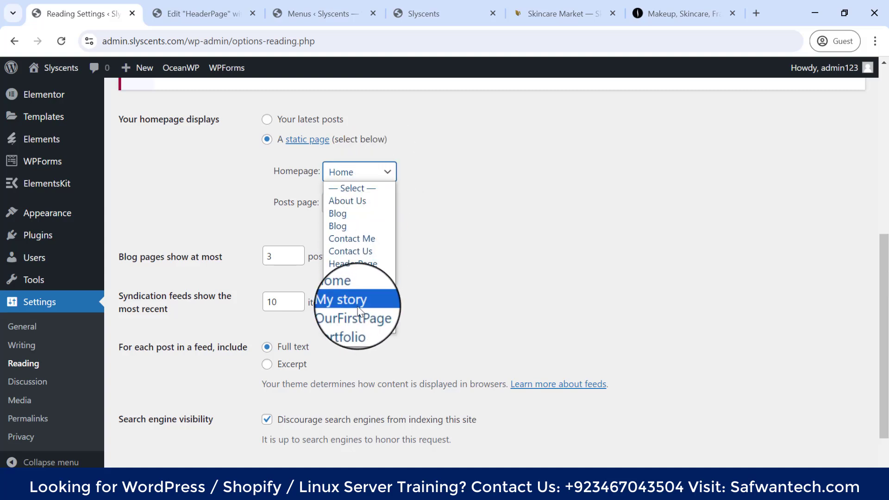
click(340, 263)
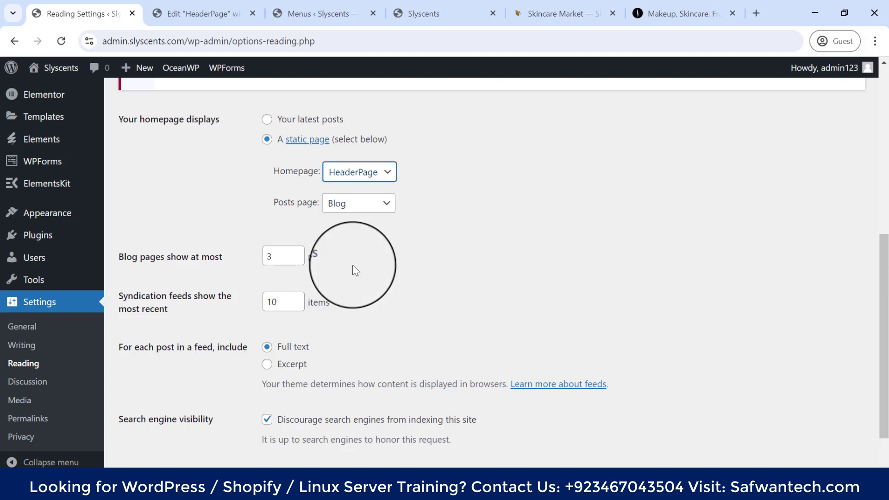
scroll(352, 269, down, 1)
click(163, 411)
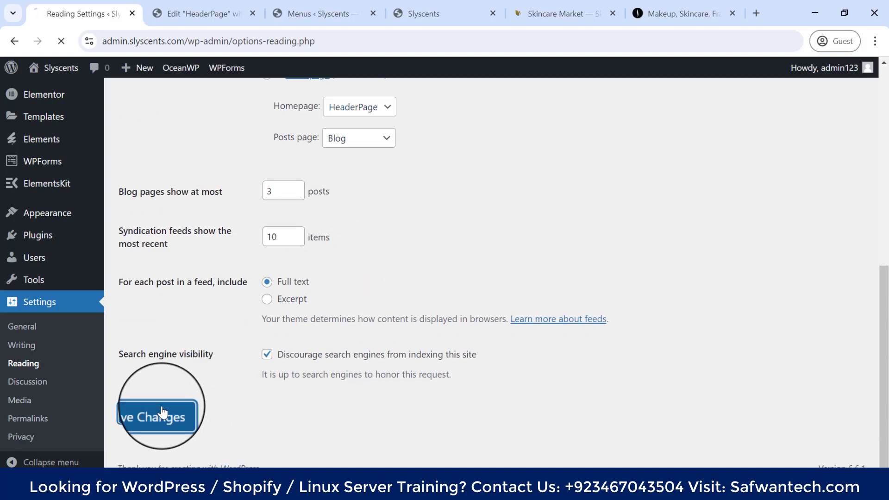
scroll(237, 217, down, 8)
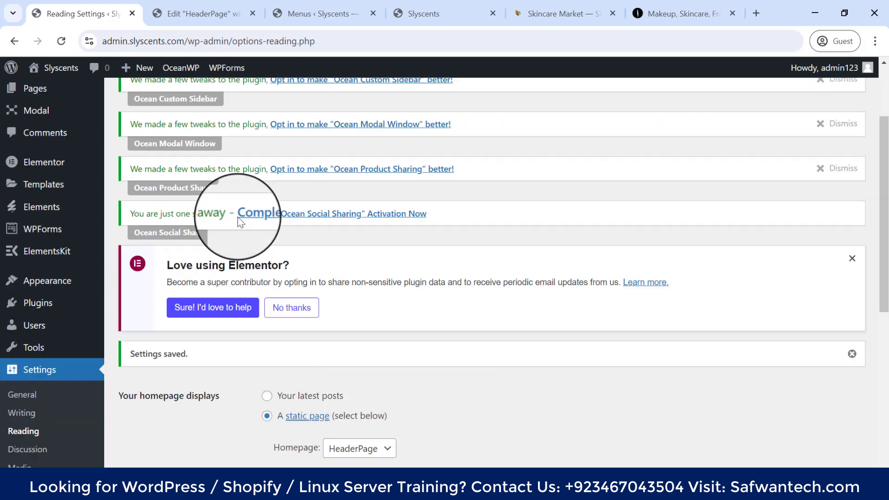
scroll(238, 216, down, 1)
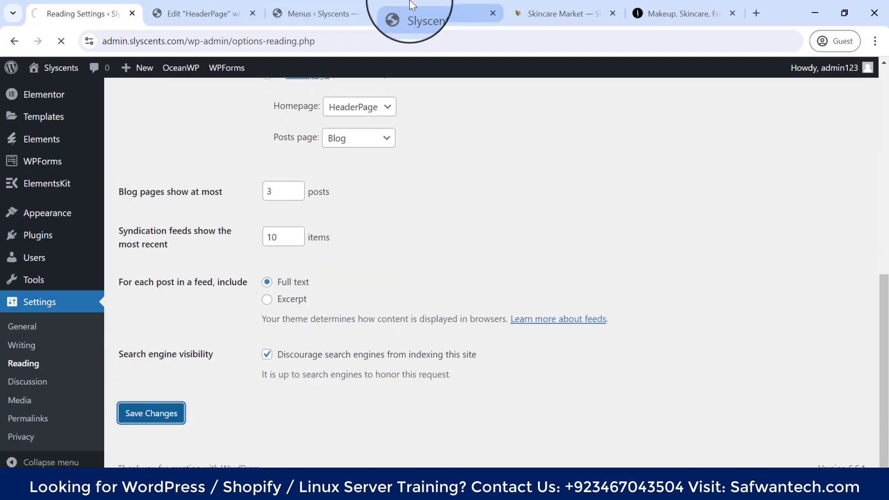
Step: Reload the live Slyscents site and check the homepage's header, logo and navigation items
click(421, 16)
click(61, 40)
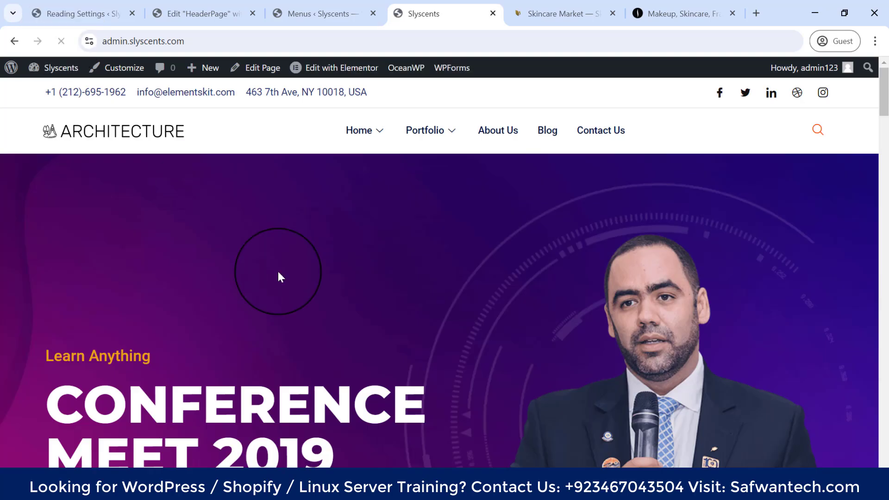
scroll(286, 290, down, 5)
scroll(287, 288, up, 5)
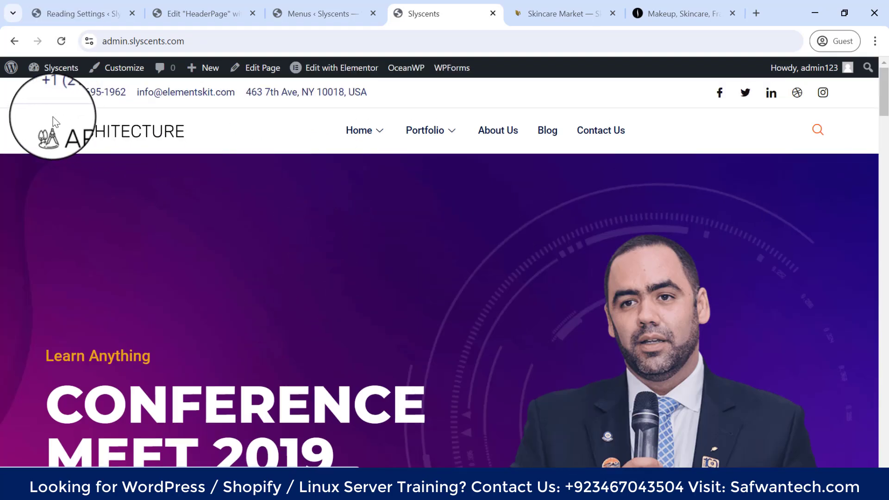
drag(37, 118, 694, 134)
click(335, 157)
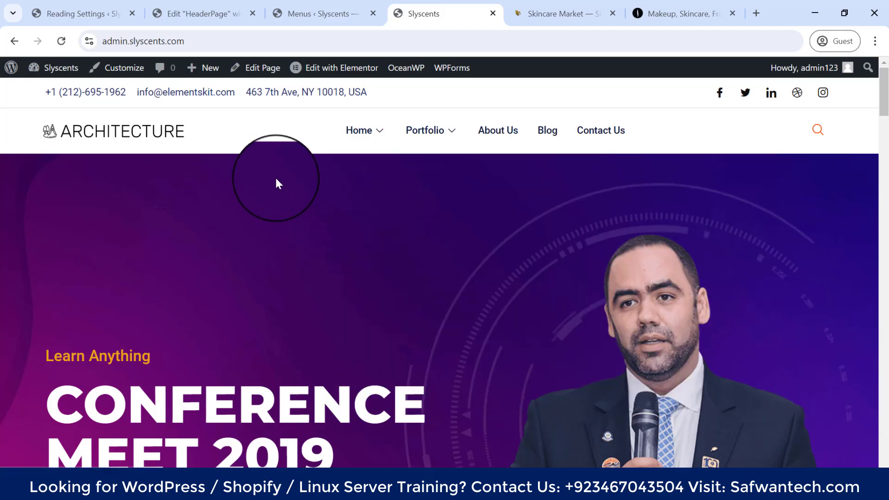
mouse_move(424, 135)
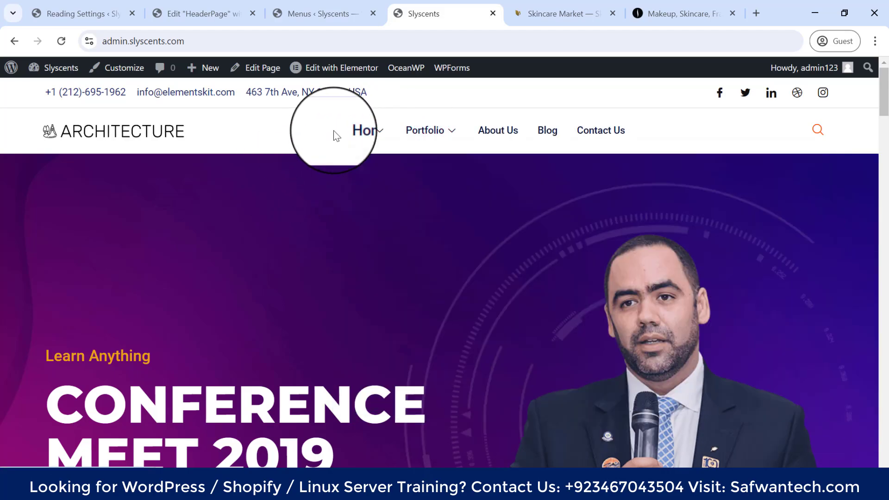
Step: Examine the live homepage from the conference banner through the speakers and map to the footer, then return to the page start
scroll(283, 301, down, 10)
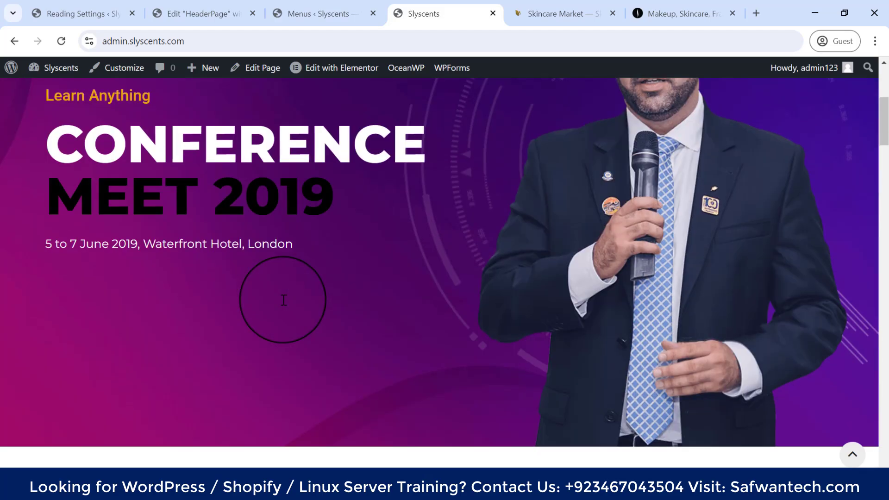
scroll(332, 299, down, 6)
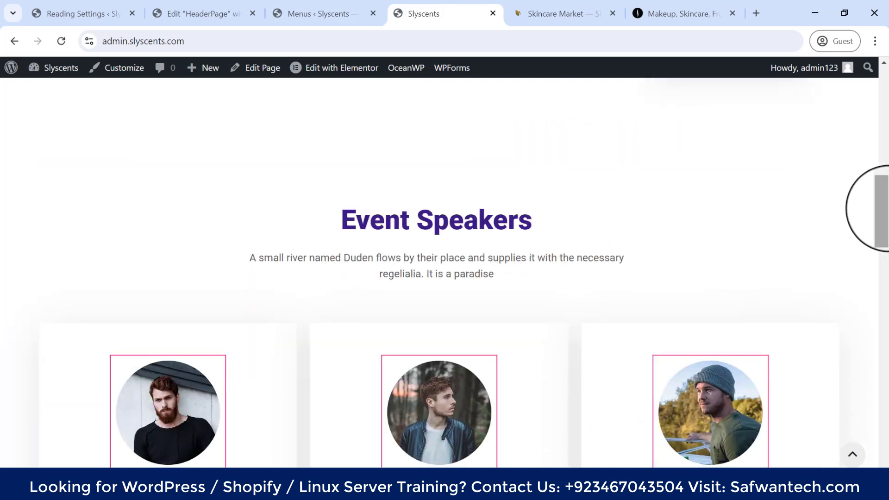
drag(882, 209, 882, 451)
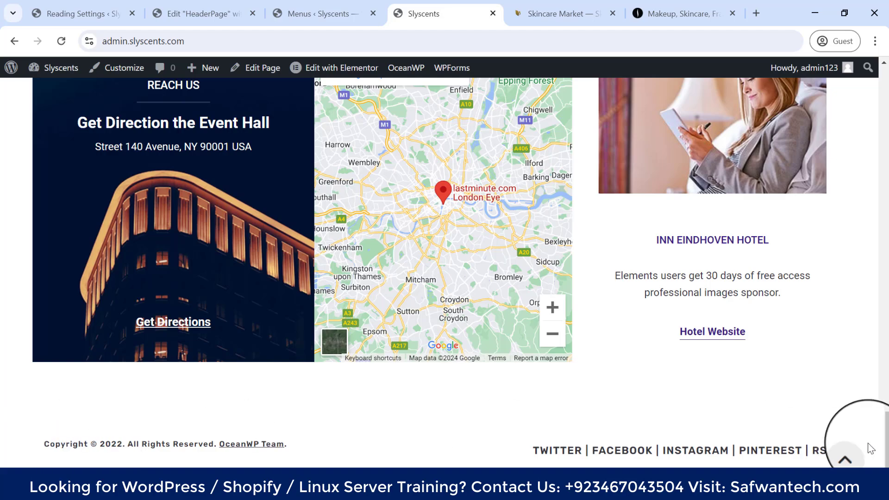
click(853, 457)
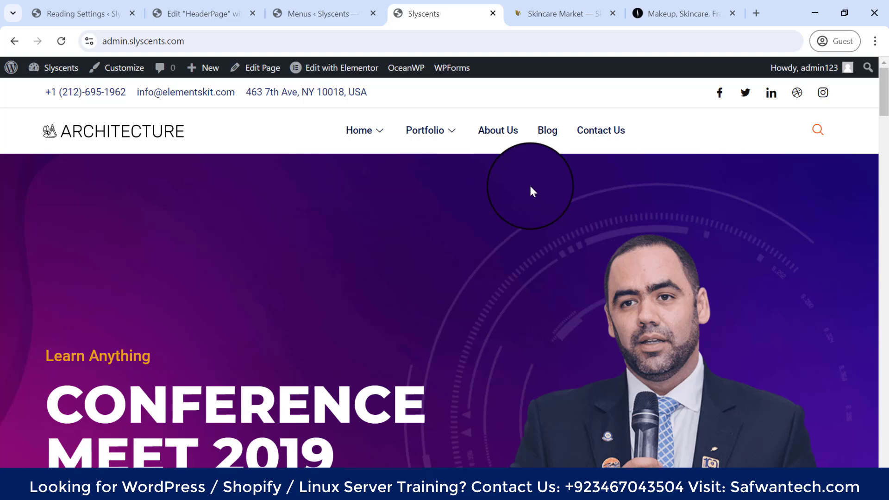
scroll(531, 191, down, 2)
scroll(297, 304, down, 1)
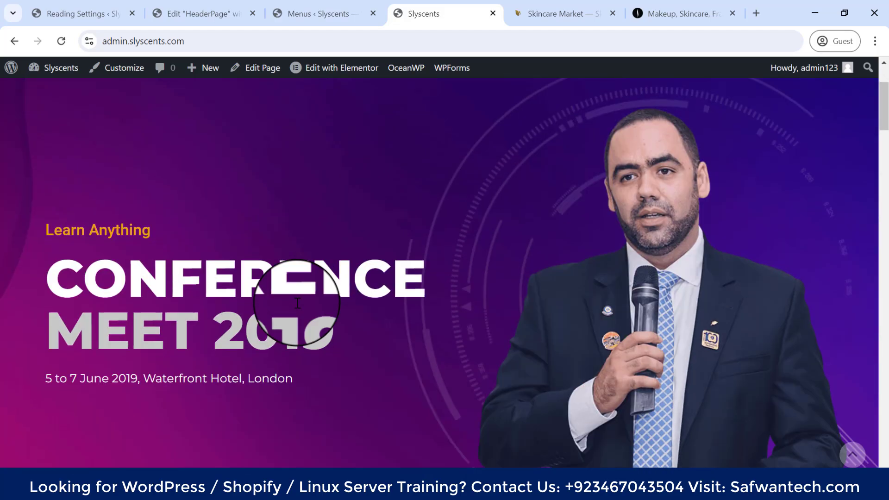
scroll(298, 304, down, 3)
scroll(298, 306, up, 6)
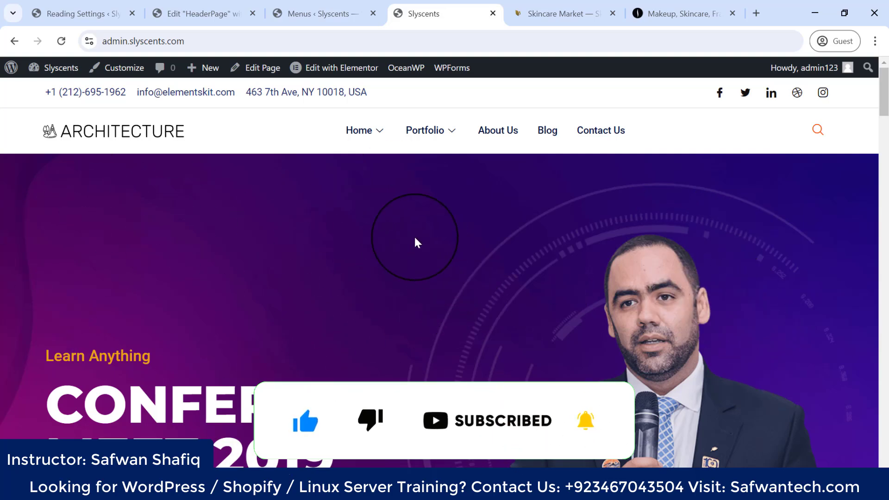
scroll(414, 236, down, 3)
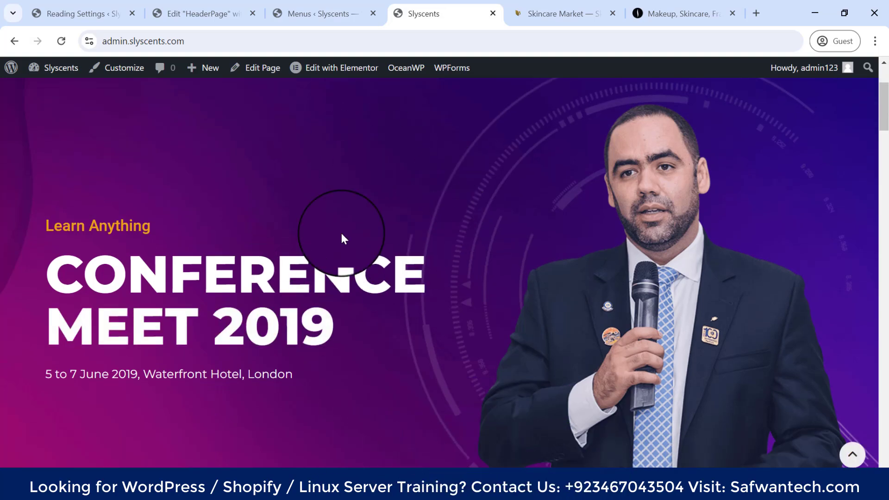
scroll(343, 238, up, 3)
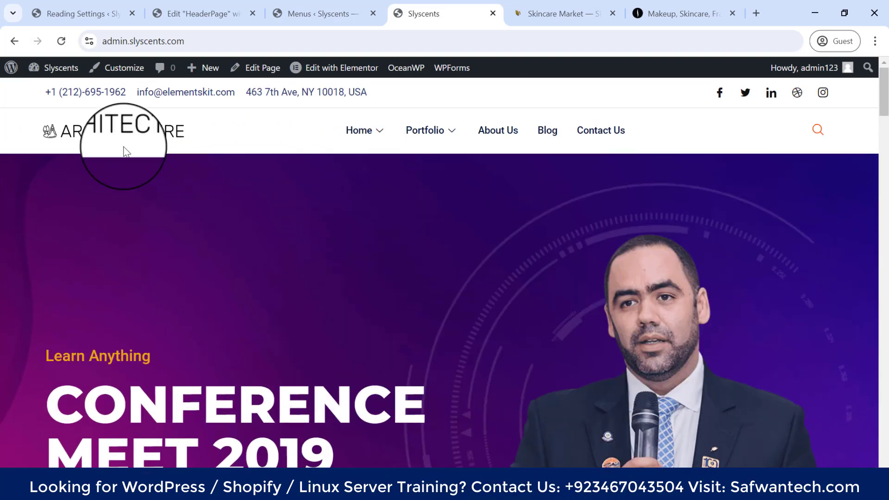
scroll(427, 225, down, 3)
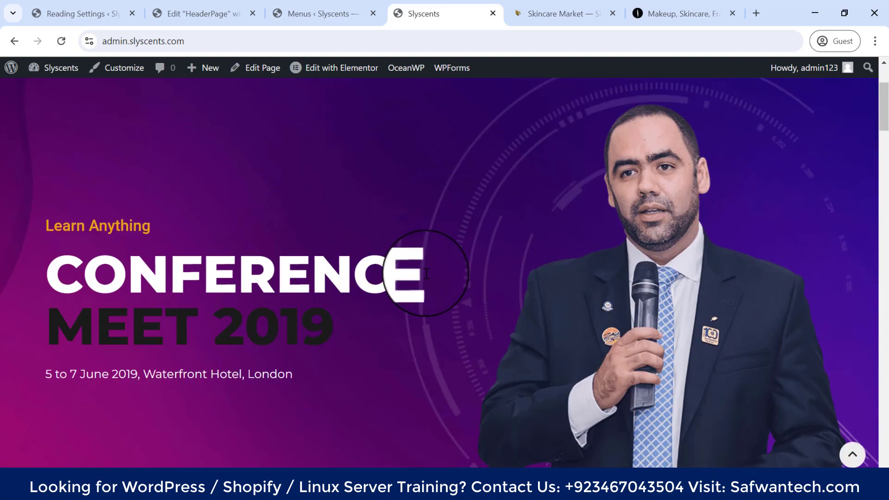
Step: Review the live homepage's Home menu and its speaker, sponsor, ticket pricing, news and venue sections down to the footer
scroll(427, 284, up, 2)
scroll(427, 284, up, 2)
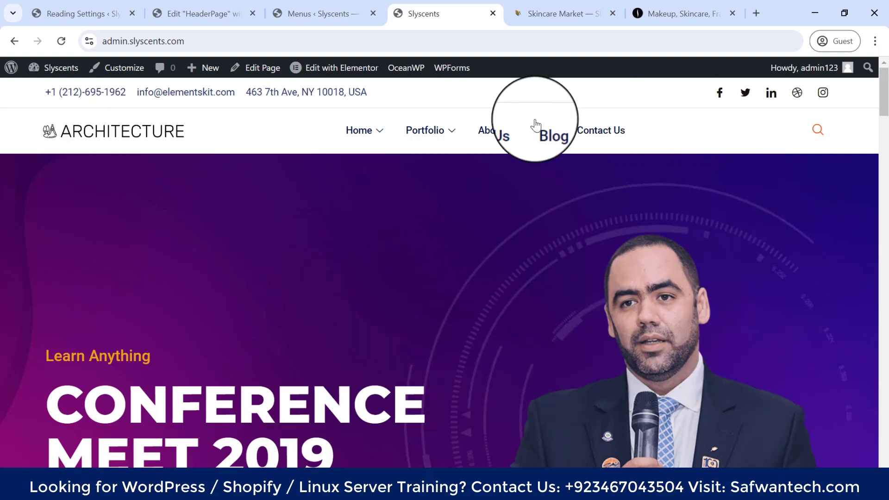
mouse_move(347, 131)
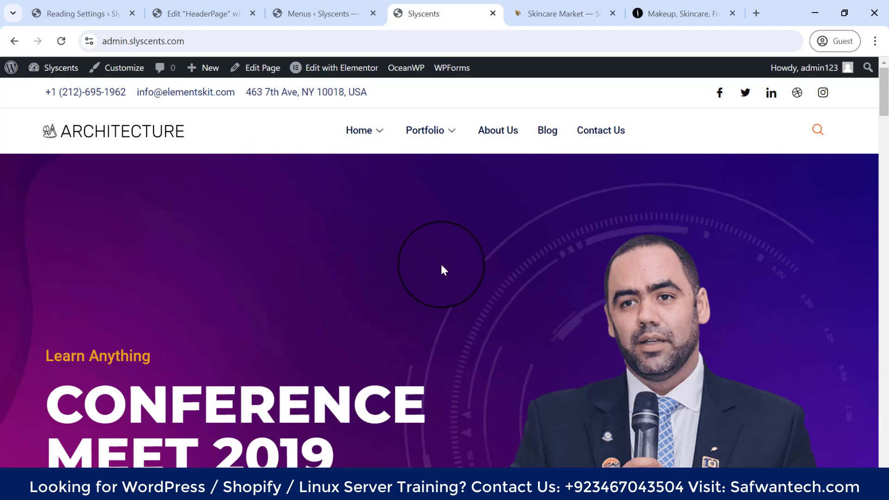
scroll(491, 350, down, 10)
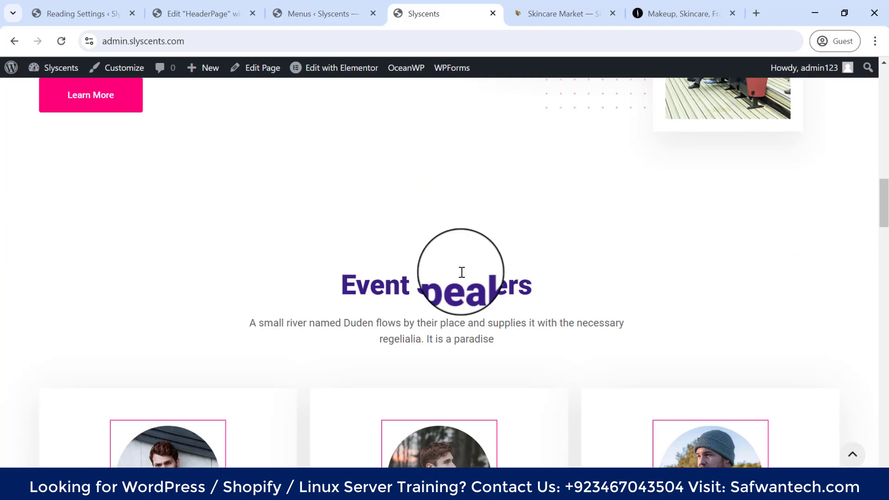
scroll(494, 280, down, 12)
scroll(420, 298, up, 5)
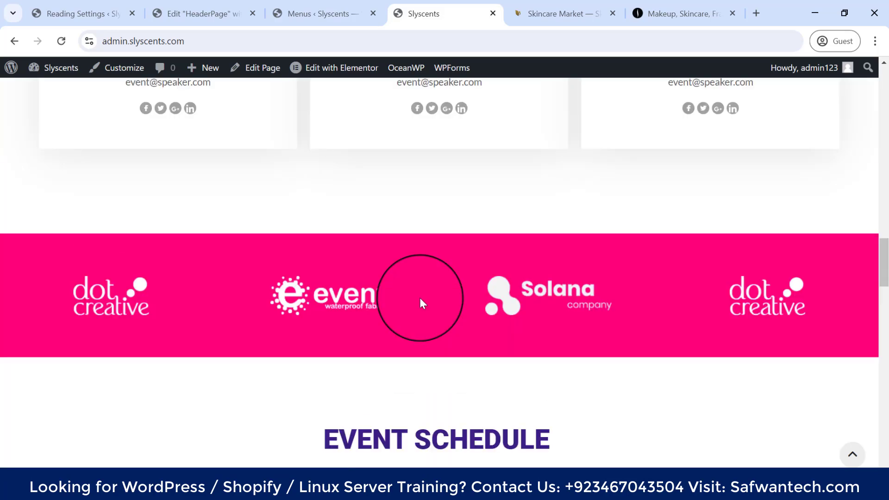
scroll(421, 299, down, 12)
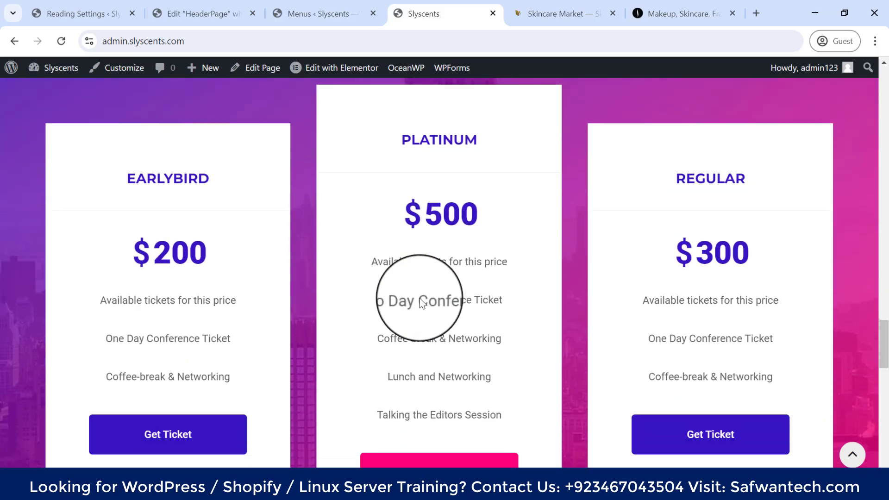
scroll(419, 298, up, 20)
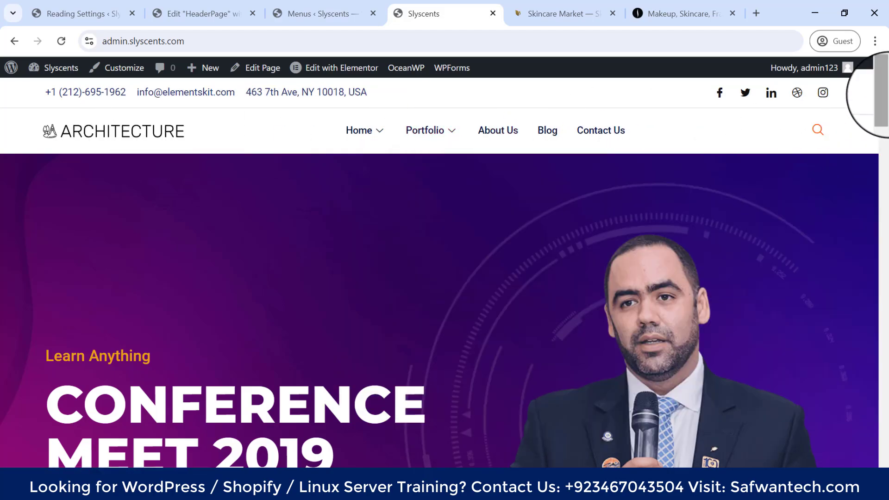
drag(881, 93, 882, 444)
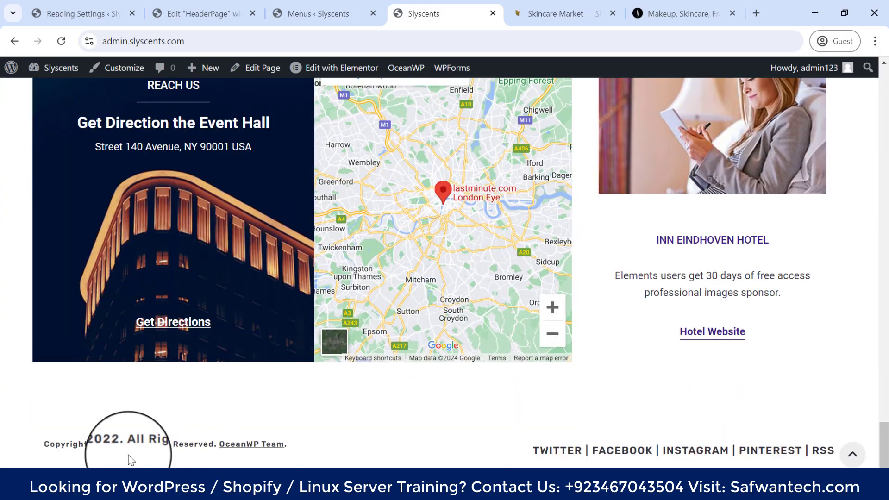
scroll(94, 278, up, 3)
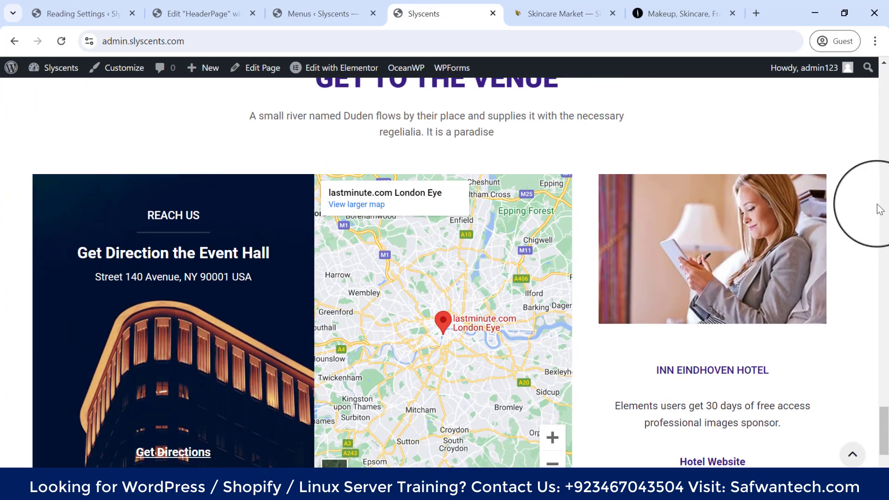
scroll(575, 307, down, 3)
scroll(364, 388, up, 15)
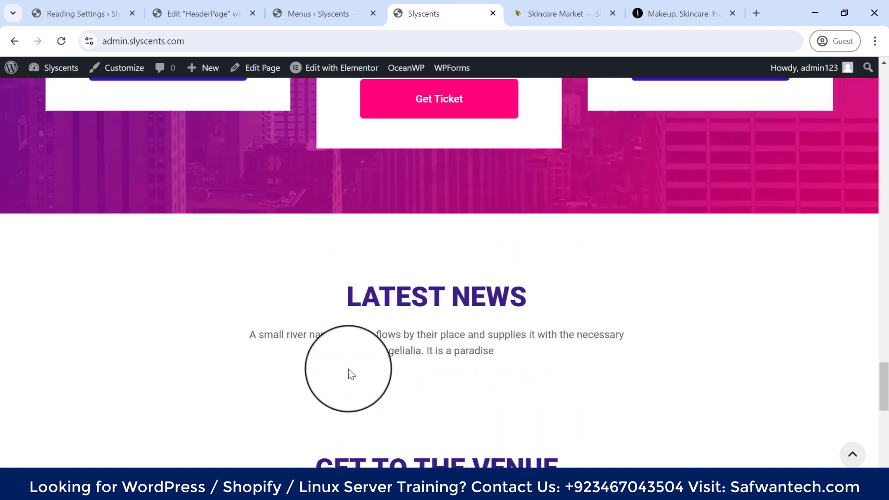
scroll(336, 343, up, 15)
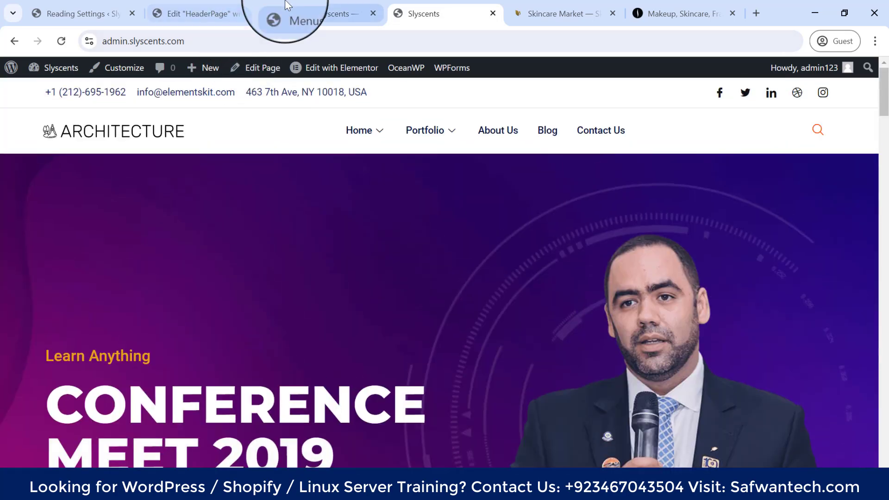
Step: Revisit the Menus admin page and return to the live homepage to check the Portfolio mega menu
click(301, 14)
click(453, 13)
mouse_move(428, 130)
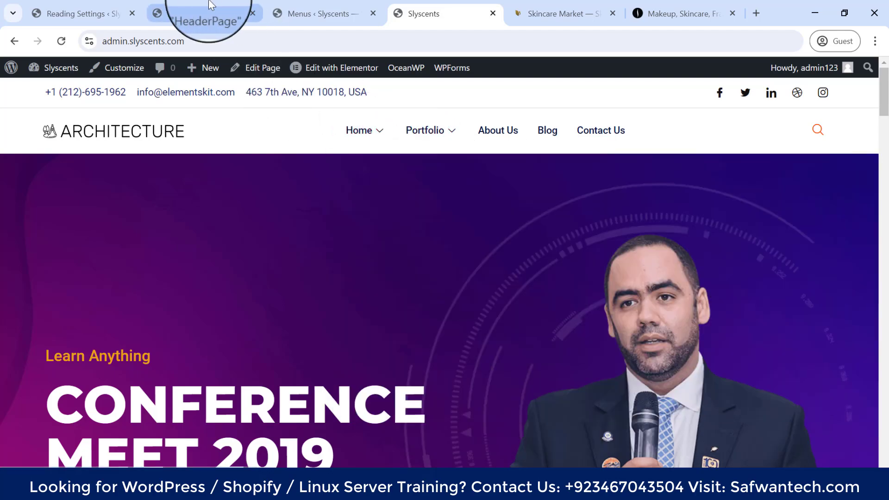
Step: Open HeaderPage in the Elementor editor and examine the header's contact icon list, its phone item and the available icons
click(210, 7)
scroll(530, 238, up, 20)
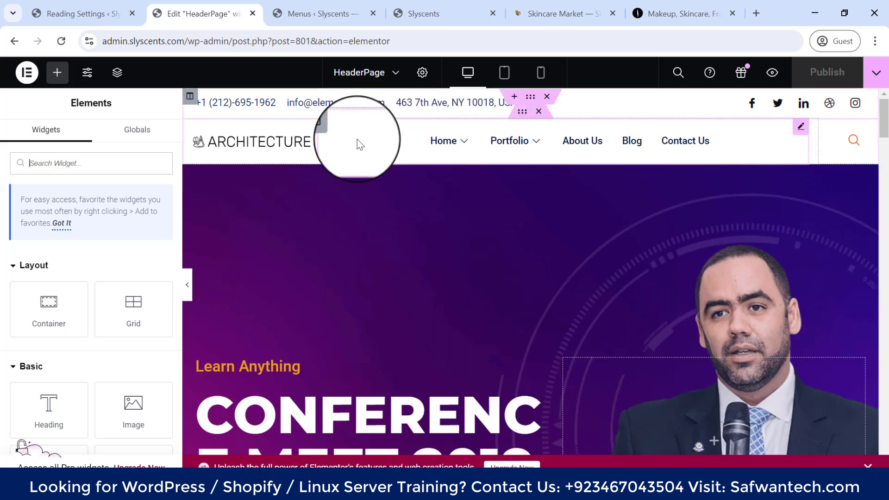
click(386, 99)
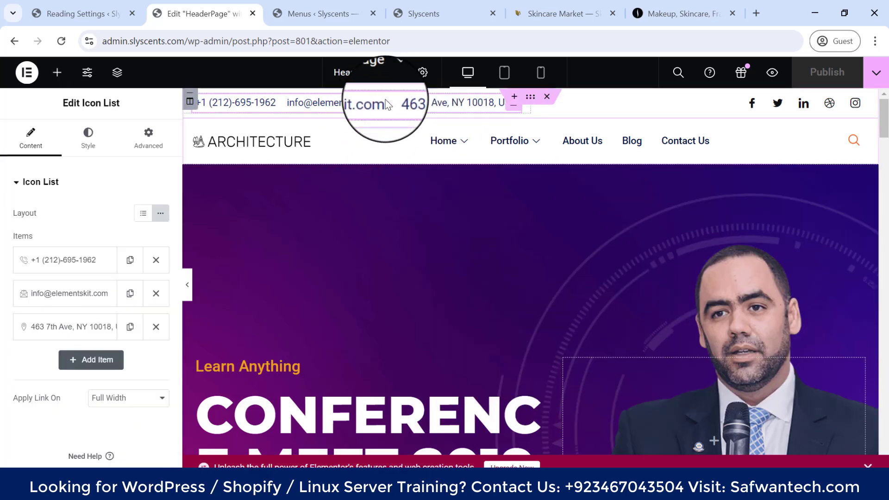
click(58, 263)
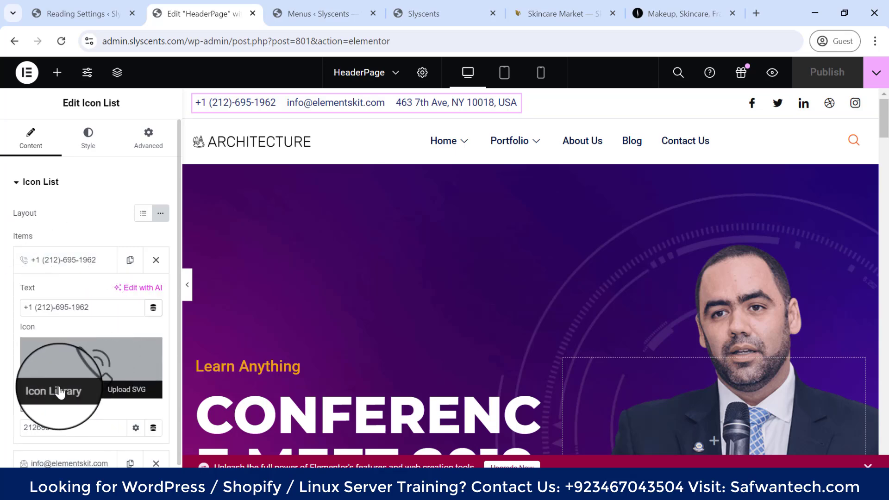
click(61, 392)
scroll(491, 222, down, 10)
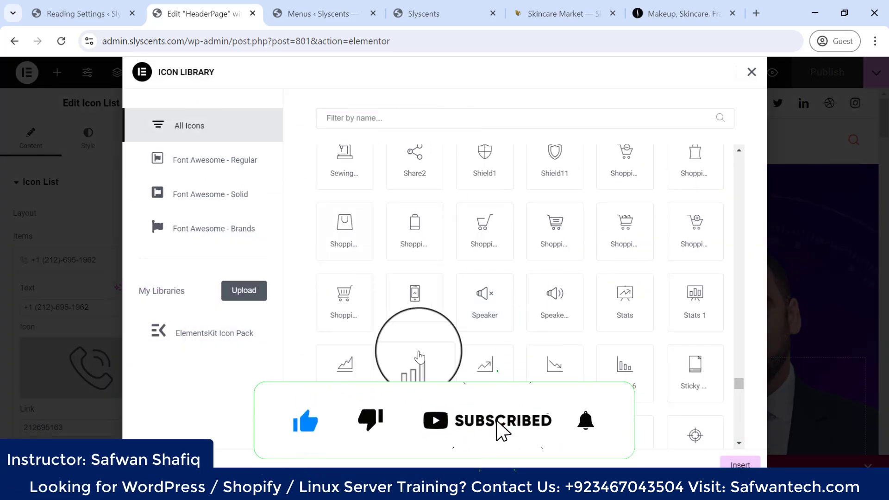
scroll(510, 290, down, 10)
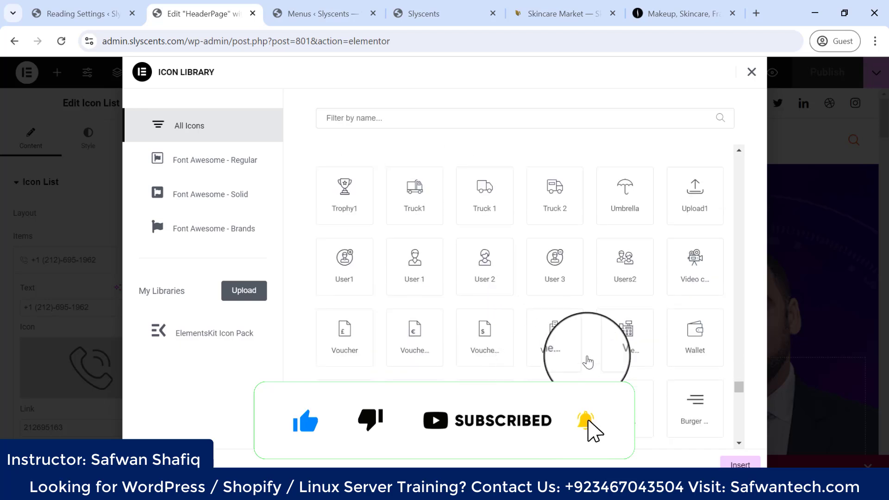
scroll(555, 278, up, 5)
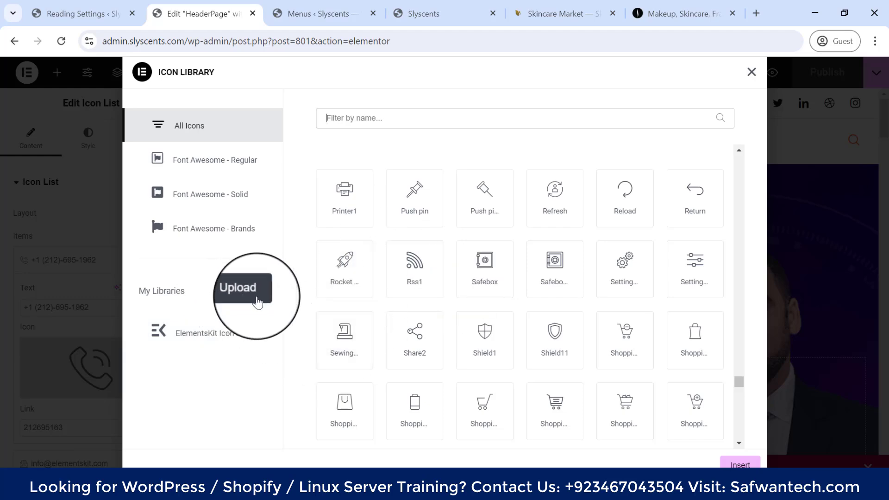
scroll(601, 193, up, 4)
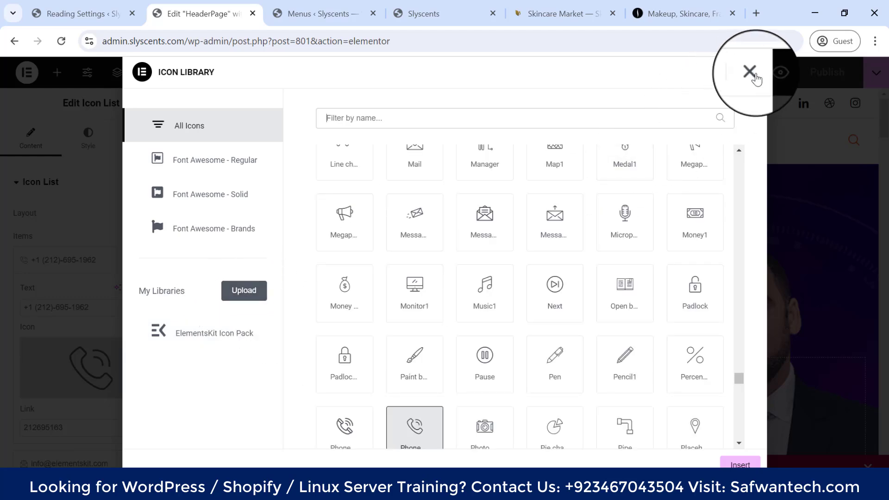
click(750, 72)
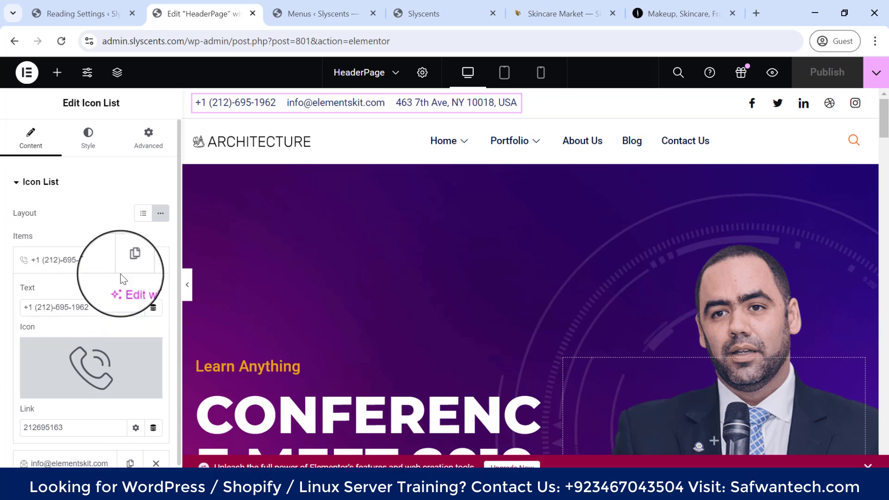
scroll(118, 282, down, 4)
click(426, 109)
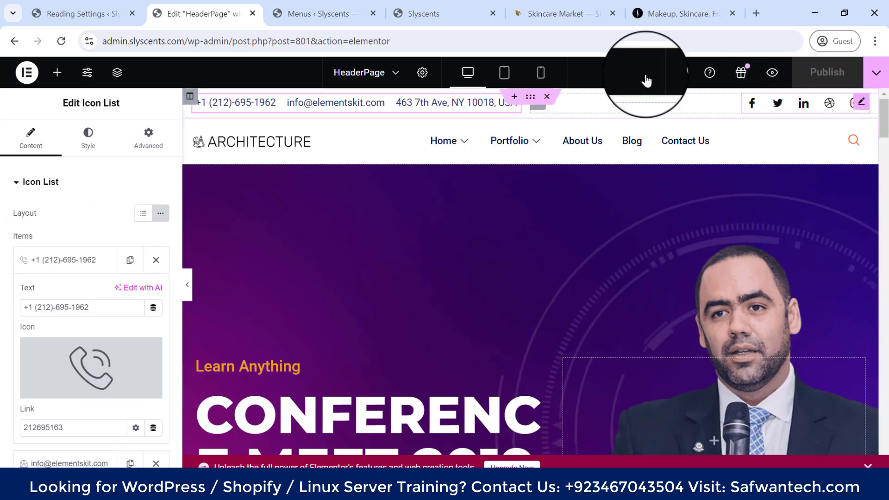
Step: Examine the header's Social Icons widget, including the Facebook item's link, style options and icon library choices
click(861, 102)
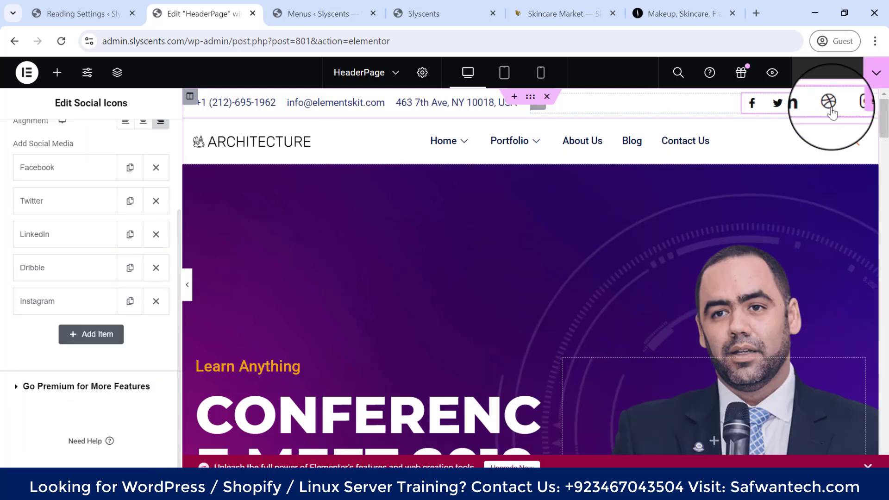
click(38, 168)
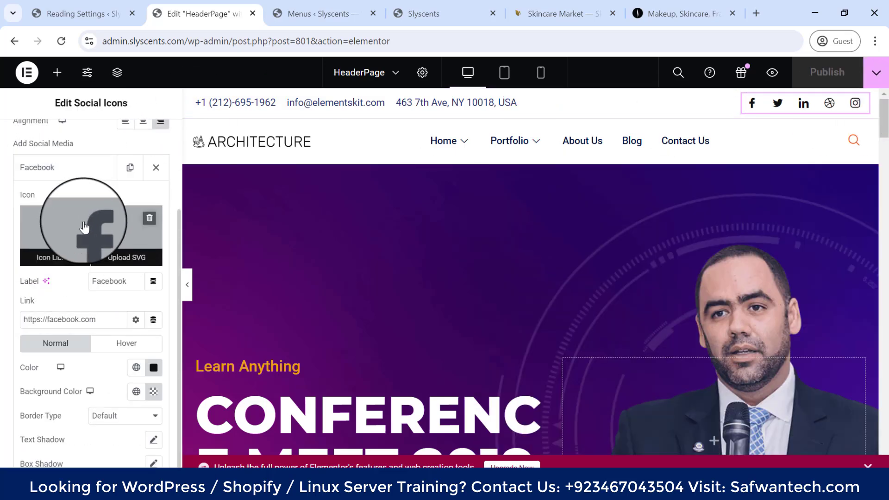
click(66, 258)
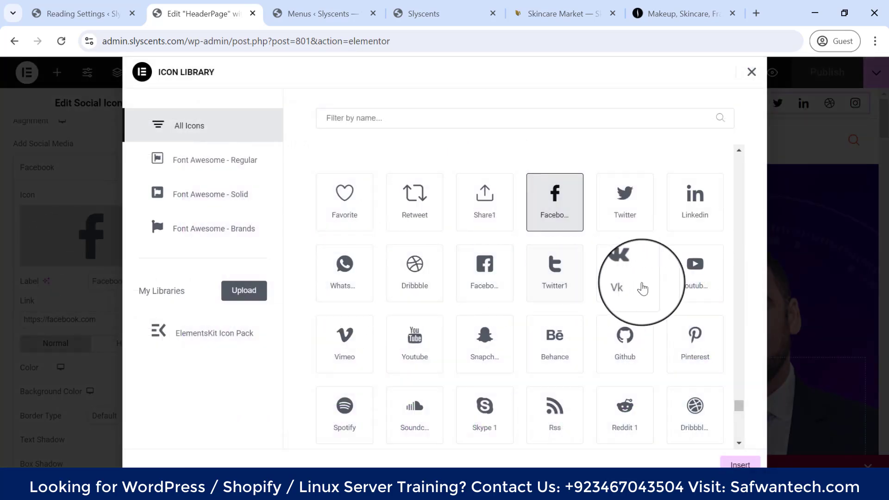
scroll(690, 285, down, 3)
scroll(690, 285, down, 15)
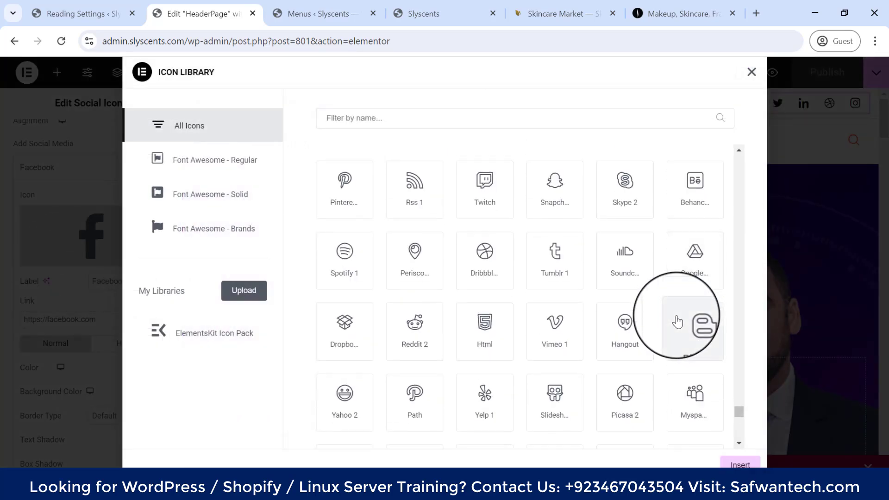
scroll(677, 321, down, 20)
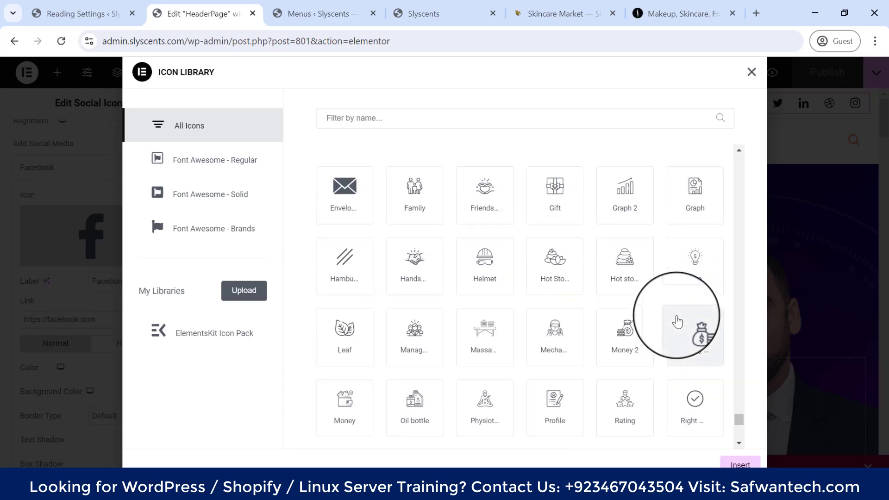
scroll(678, 321, down, 10)
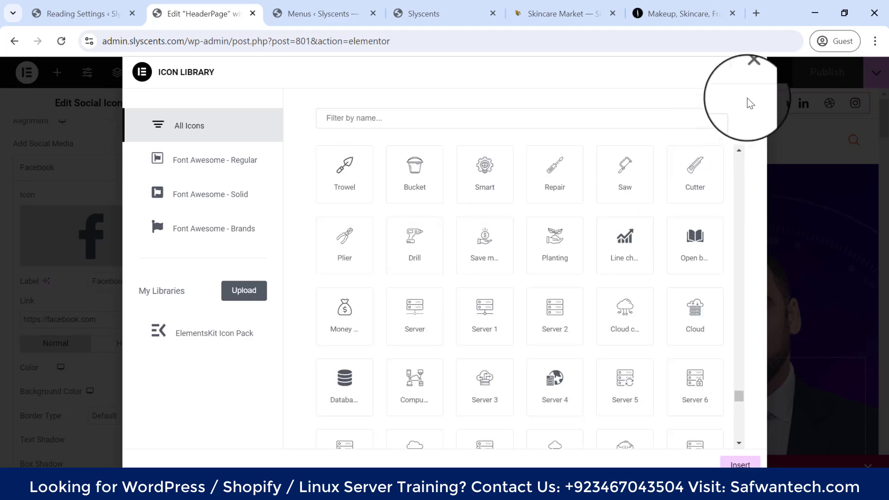
click(753, 72)
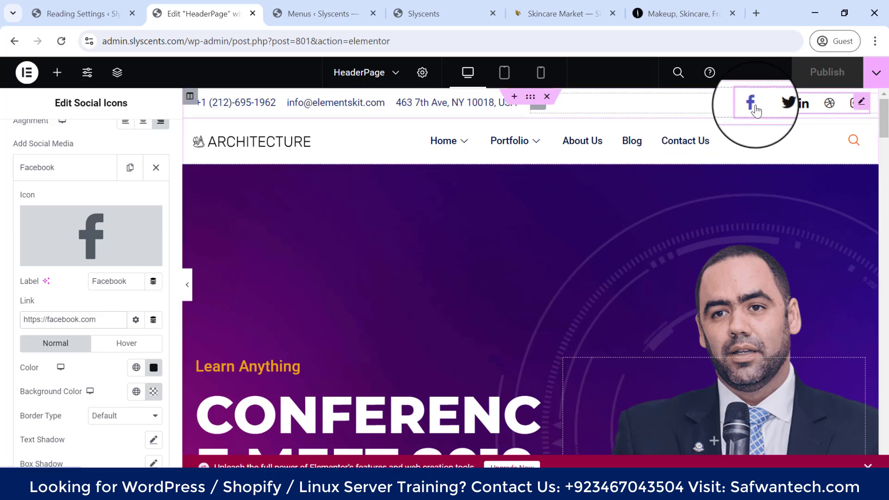
scroll(88, 301, down, 4)
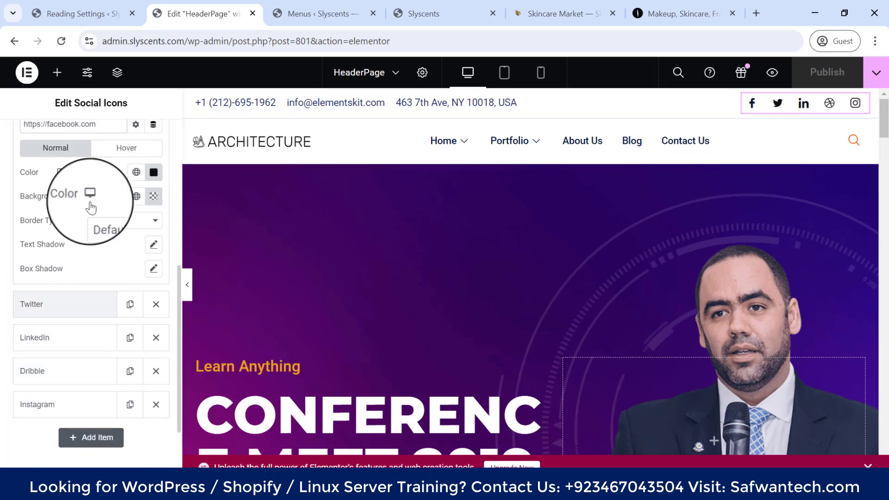
scroll(53, 324, up, 6)
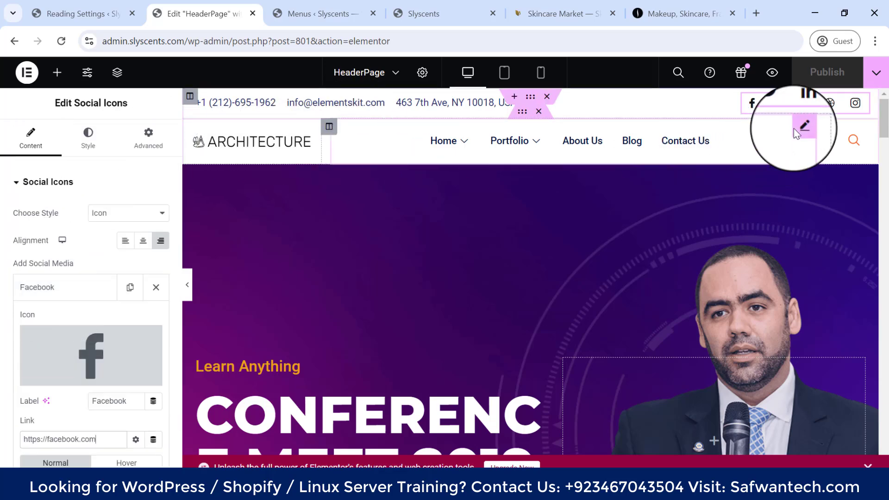
Step: Open the header's ElementsKit Nav Menu widget for editing and preview its dropdown menus
click(796, 128)
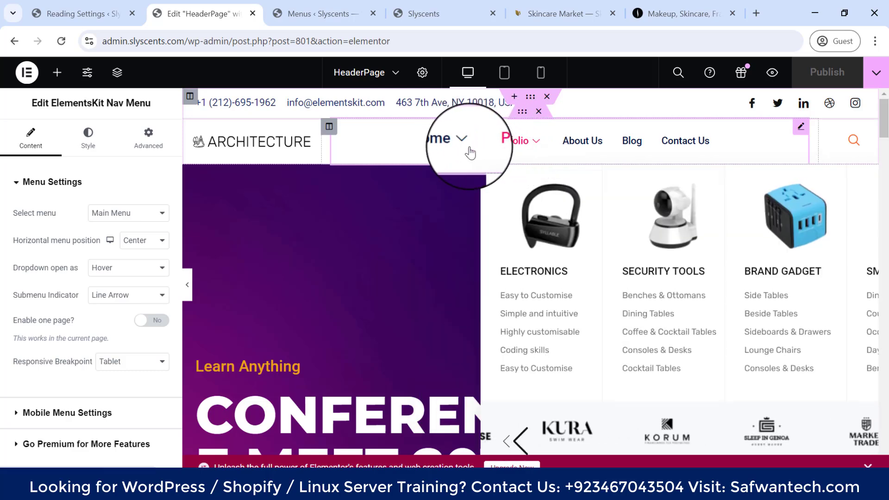
mouse_move(453, 148)
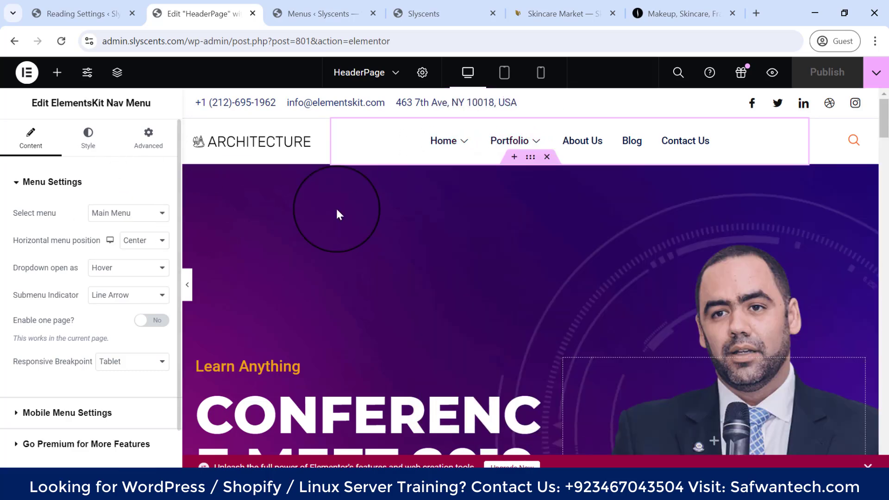
Step: Try Footer Menu as the nav menu widget's menu, then switch it back to Main Menu
click(132, 213)
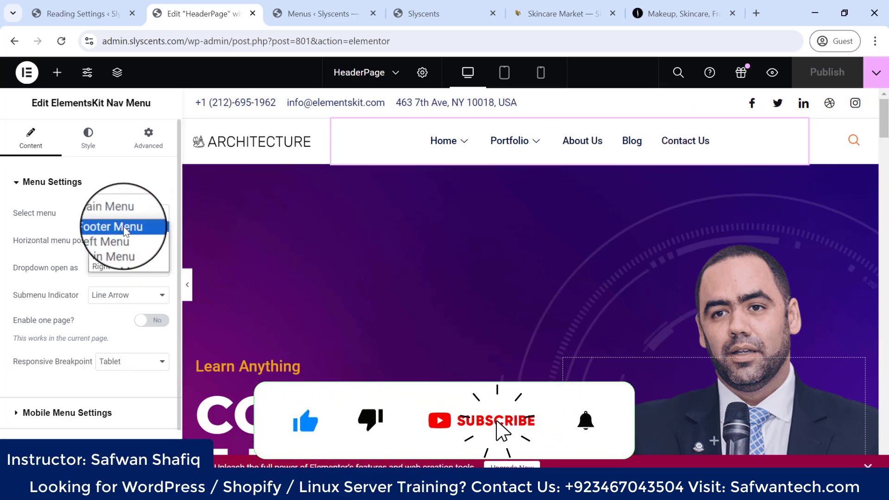
click(124, 230)
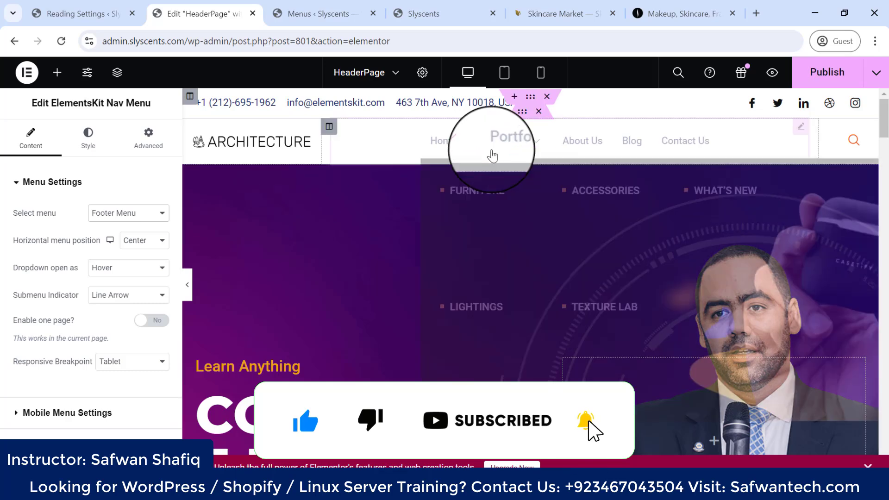
mouse_move(440, 148)
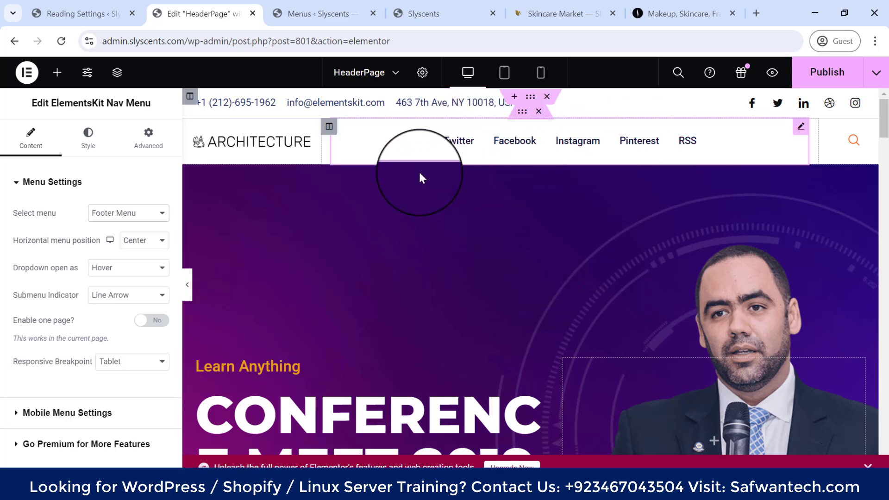
click(112, 214)
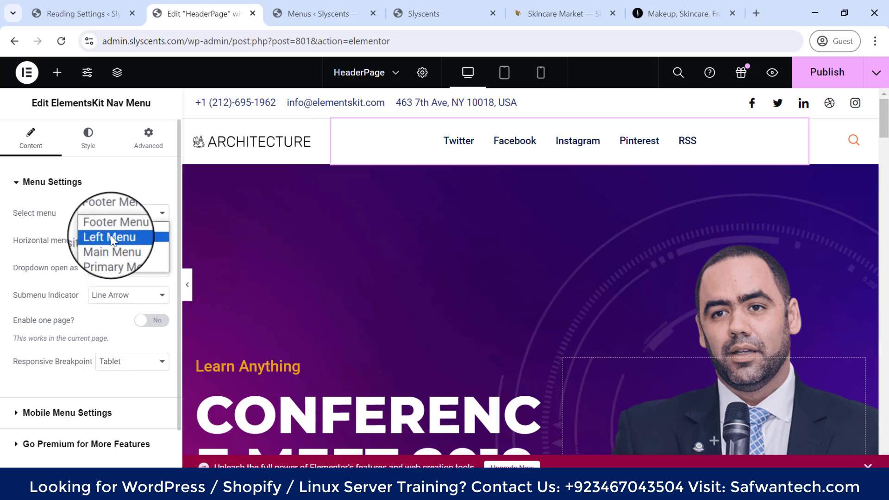
click(112, 246)
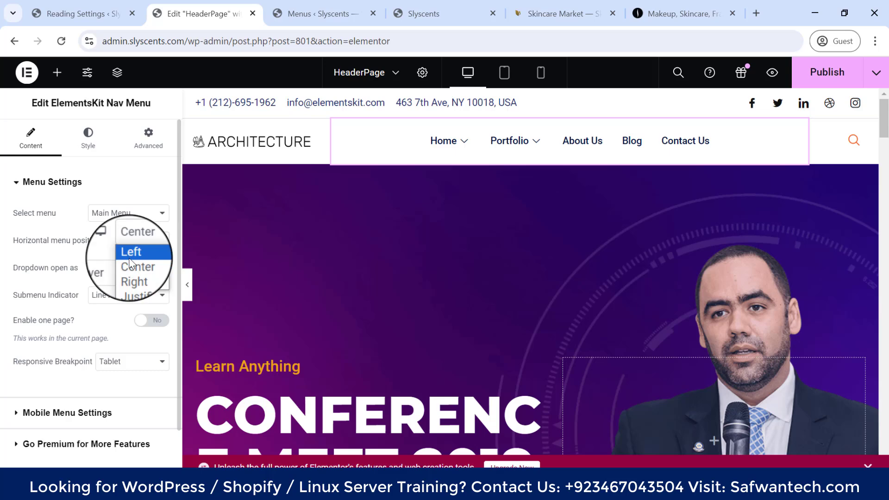
Step: Try Plus and Fill Arrow as the nav menu's submenu indicator, checking each on the Home item
click(109, 296)
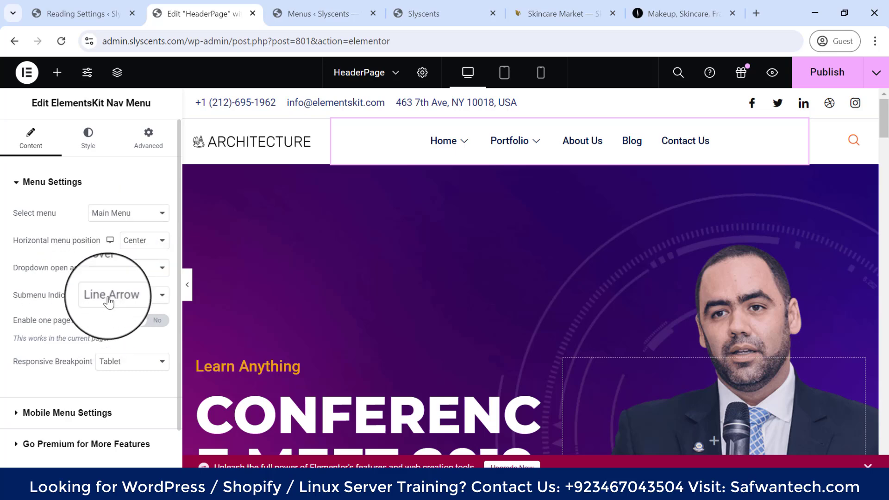
click(124, 299)
click(117, 320)
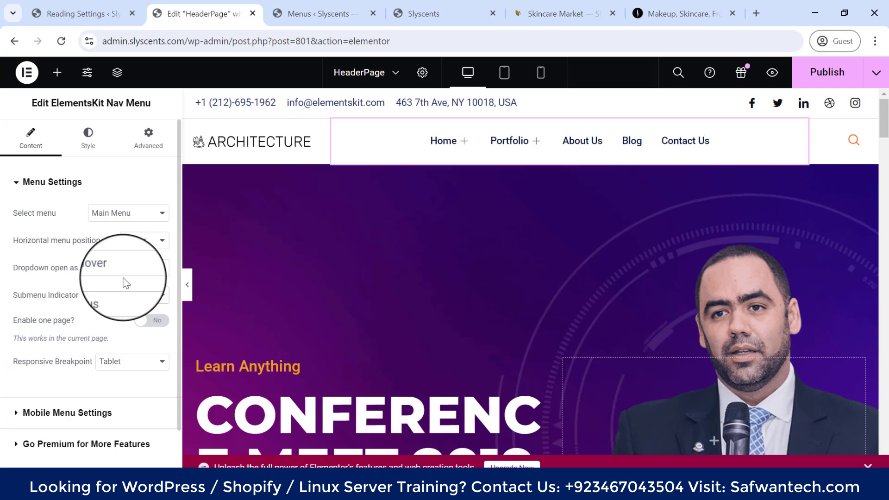
mouse_move(464, 144)
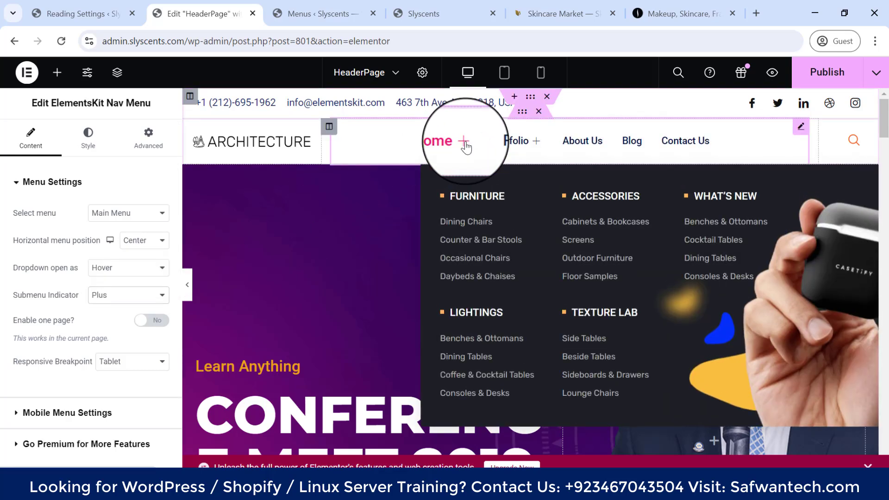
click(157, 299)
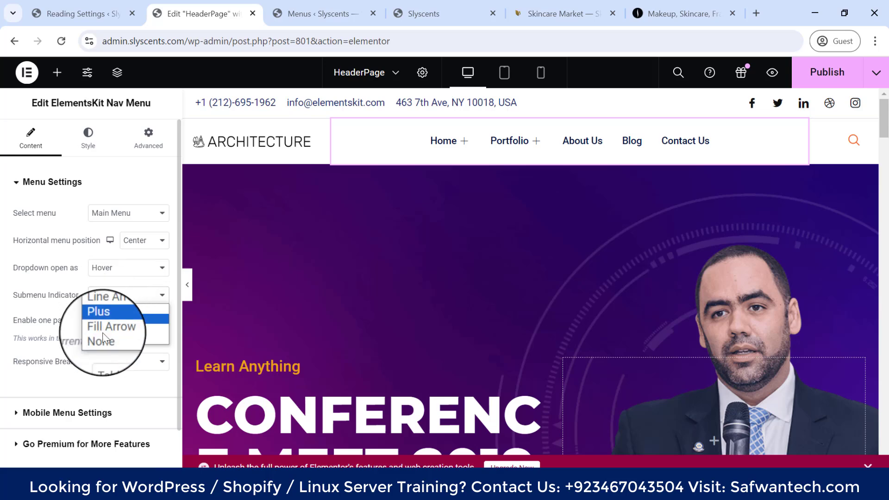
click(145, 325)
mouse_move(470, 152)
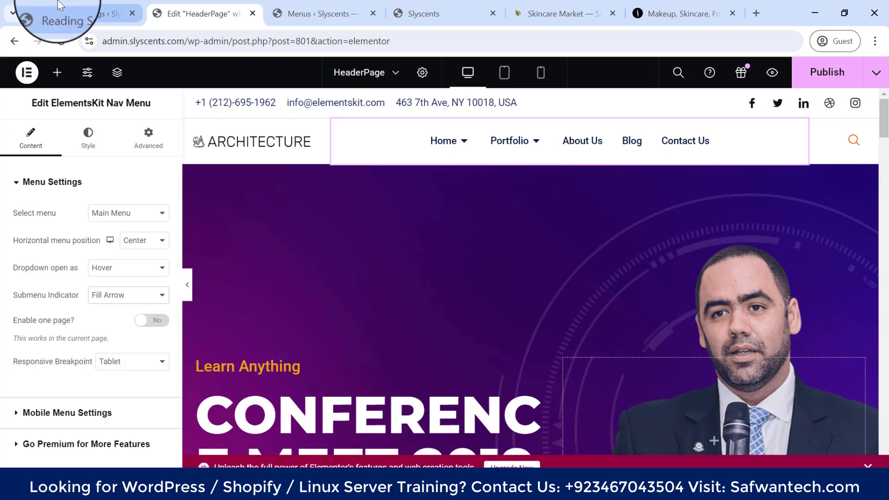
Step: Switch to the Reading Settings browser tab and open the Appearance Menus admin page there
click(77, 13)
scroll(139, 366, down, 10)
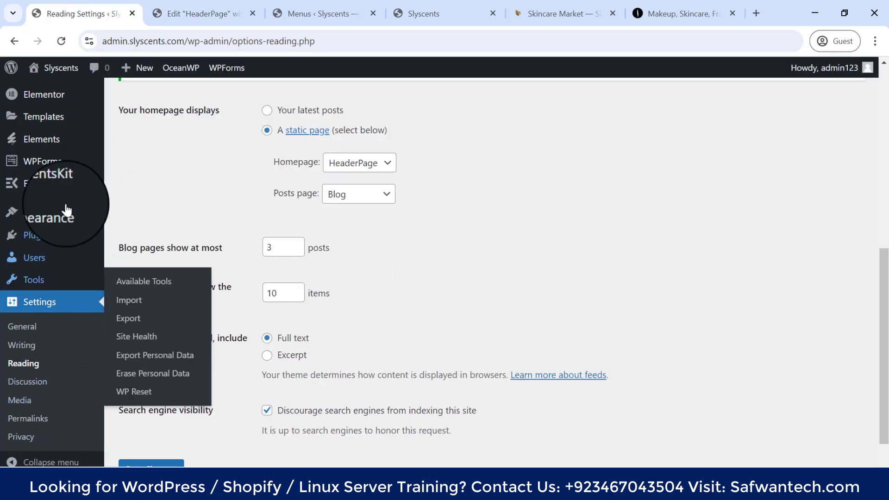
mouse_move(62, 218)
click(131, 296)
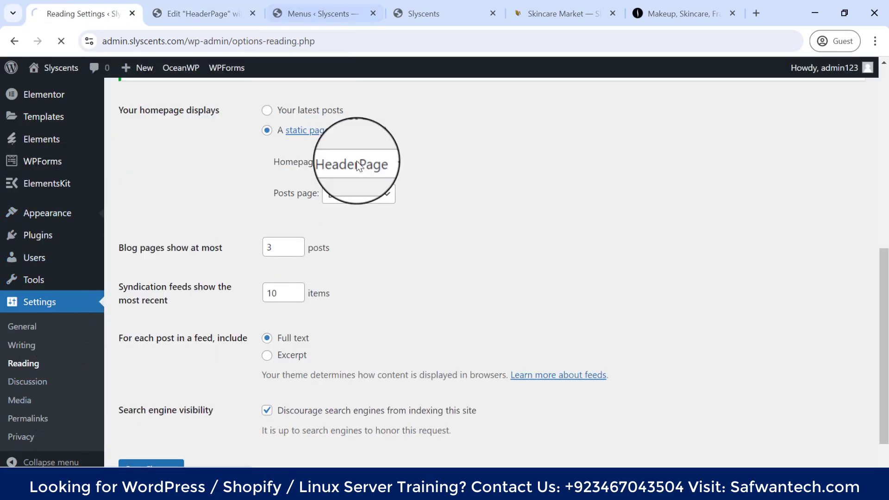
Step: Return to the HeaderPage editor, set the nav menu's submenu indicator to None and check the Home and Portfolio items
key(ctrl+Tab)
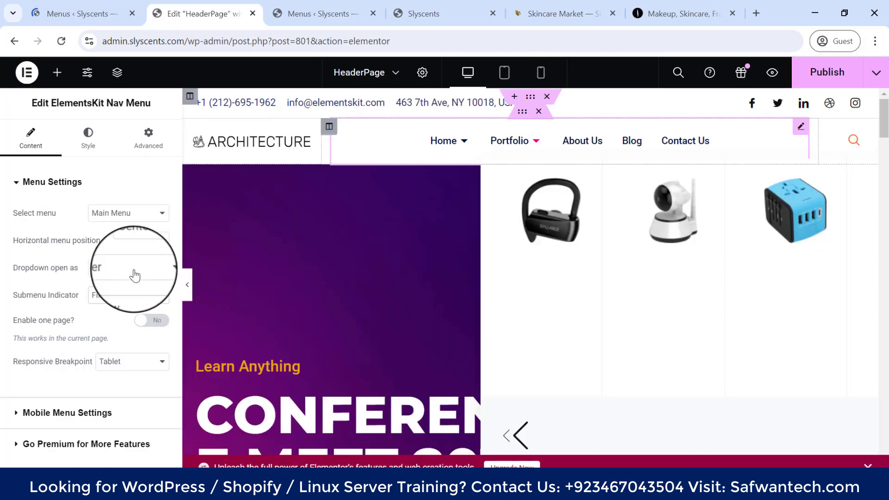
click(130, 295)
click(110, 338)
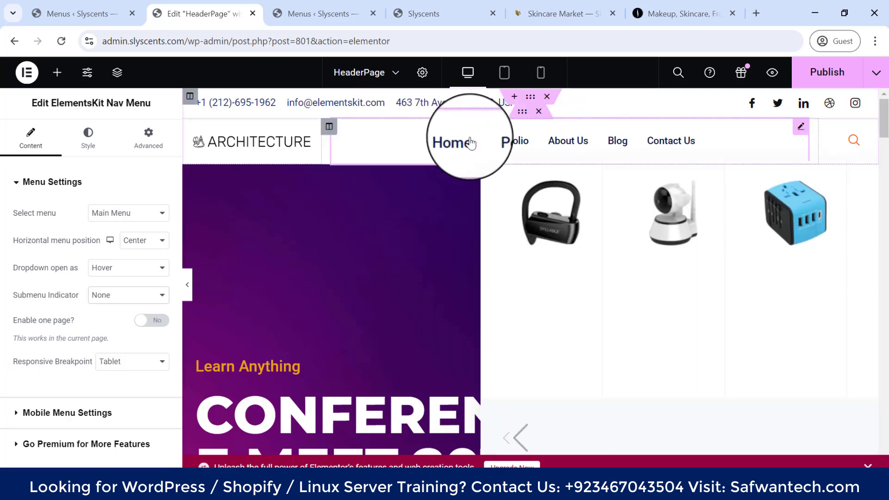
mouse_move(509, 144)
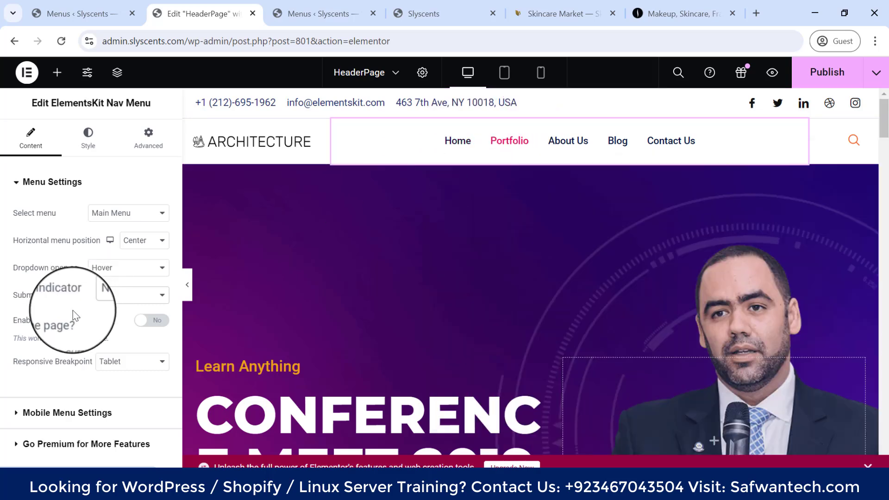
Step: Examine the nav menu's responsive breakpoint choices and its mobile menu logo, link and hamburger icon settings
scroll(90, 348, down, 1)
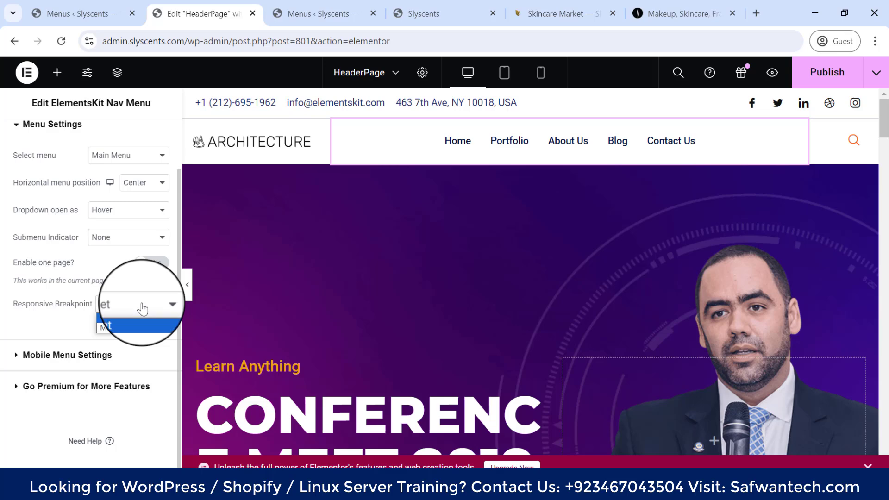
click(21, 356)
scroll(65, 317, down, 2)
scroll(65, 317, up, 3)
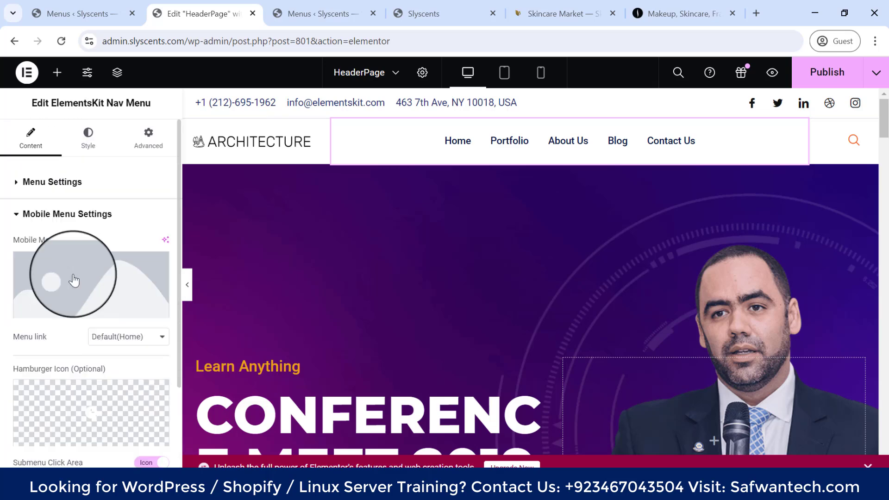
Step: Try the nav menu's one-page option, check it on the page preview, and turn it off again
click(19, 180)
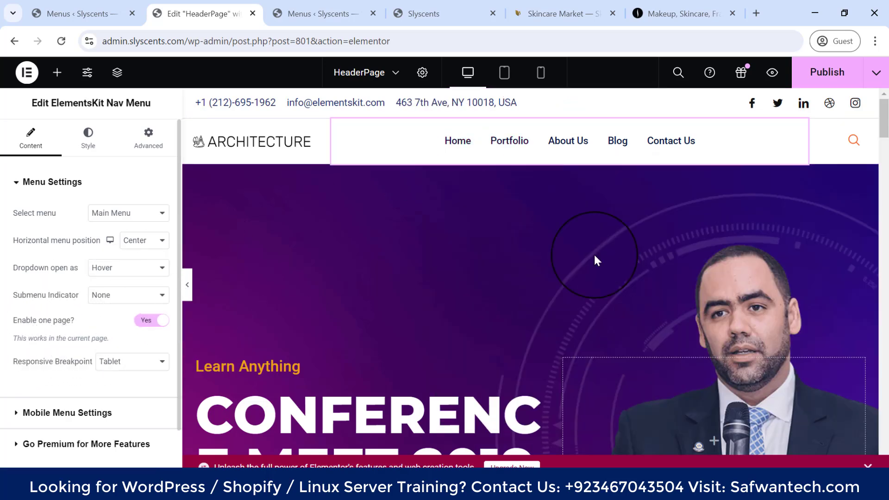
scroll(401, 241, down, 6)
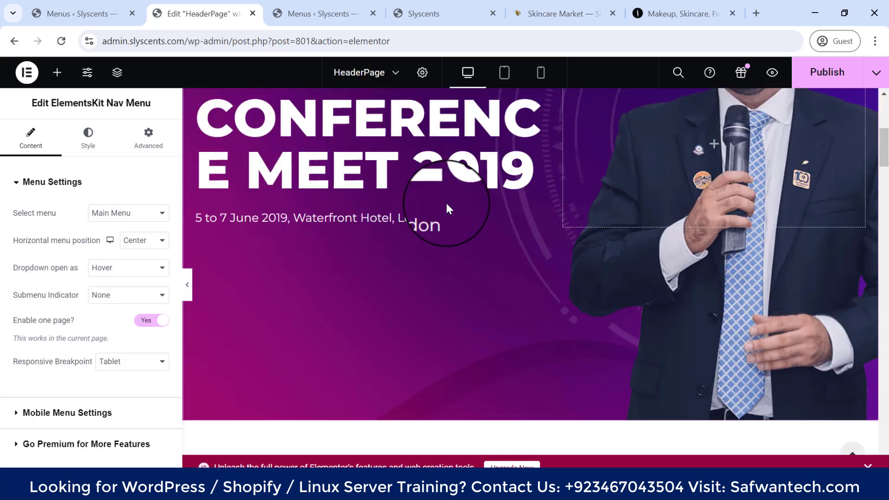
scroll(446, 201, up, 6)
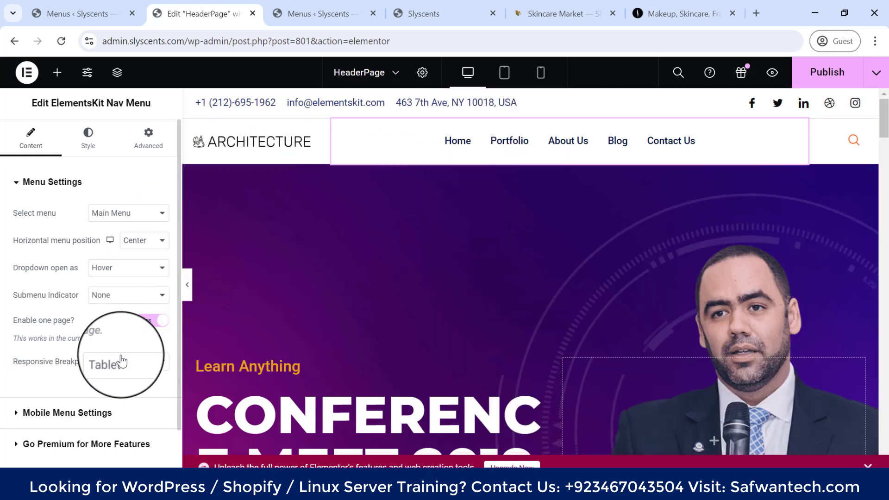
click(151, 325)
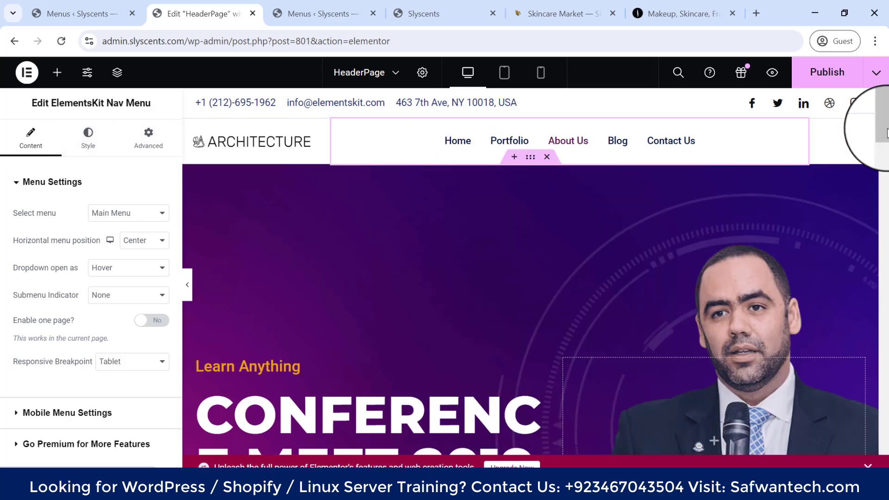
Step: Publish the HeaderPage with the updated nav menu settings
click(837, 82)
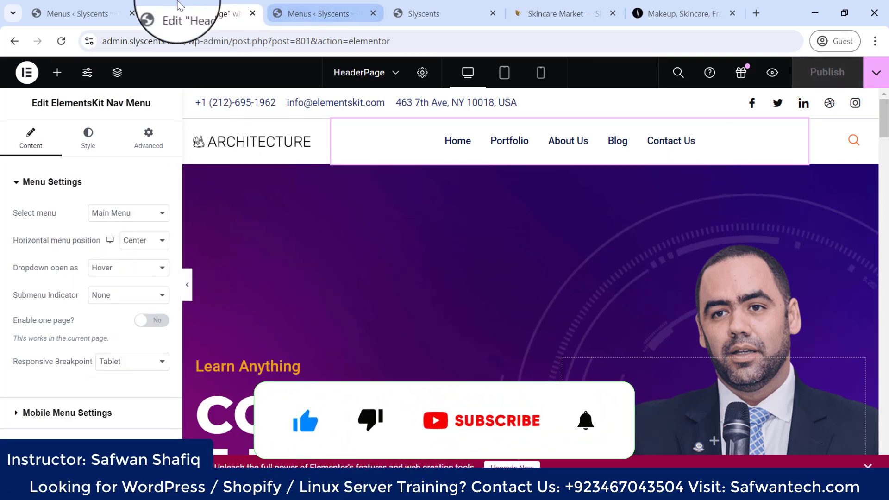
scroll(671, 224, down, 4)
scroll(671, 224, up, 4)
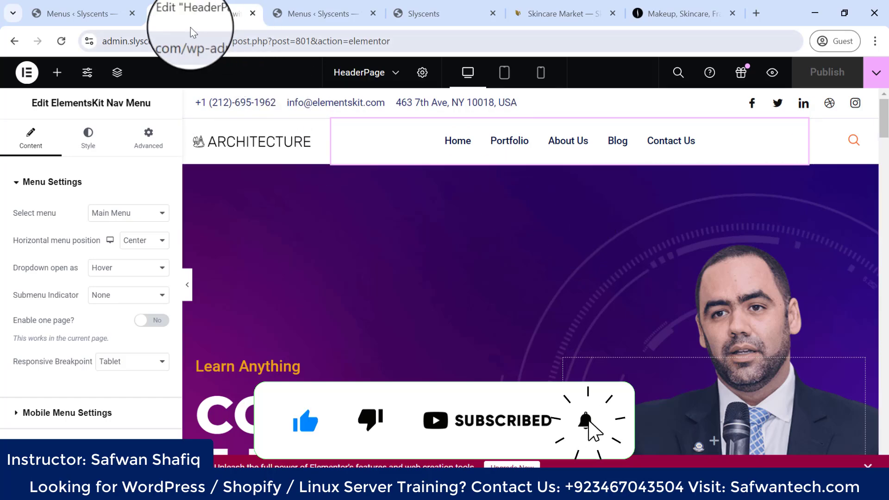
Step: On the Menus admin page, open the Home item's mega menu settings and edit its mega menu content
click(109, 15)
scroll(223, 260, down, 10)
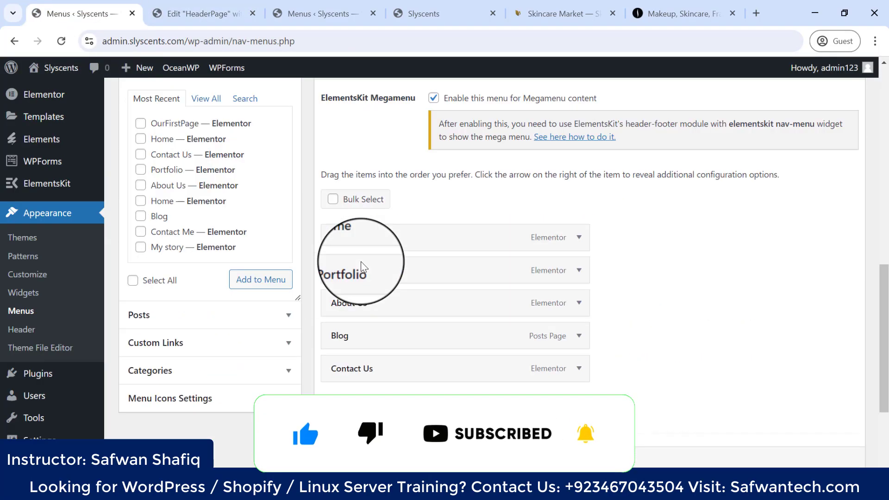
click(401, 221)
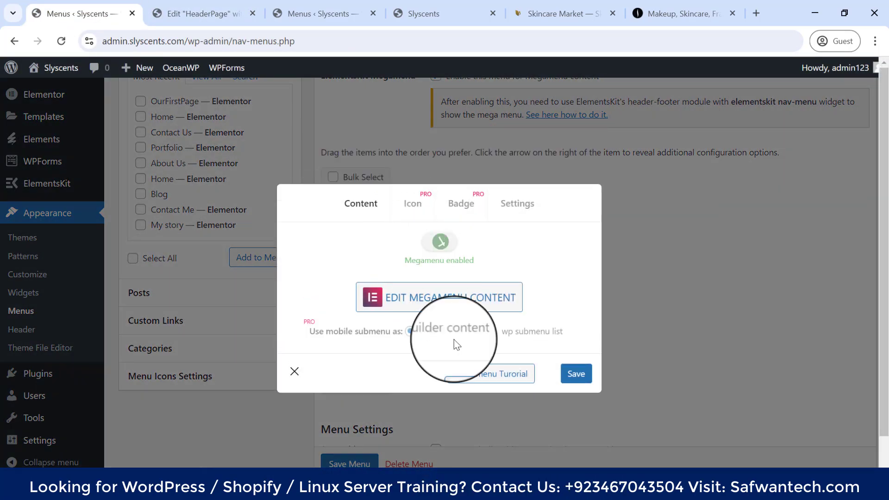
click(456, 297)
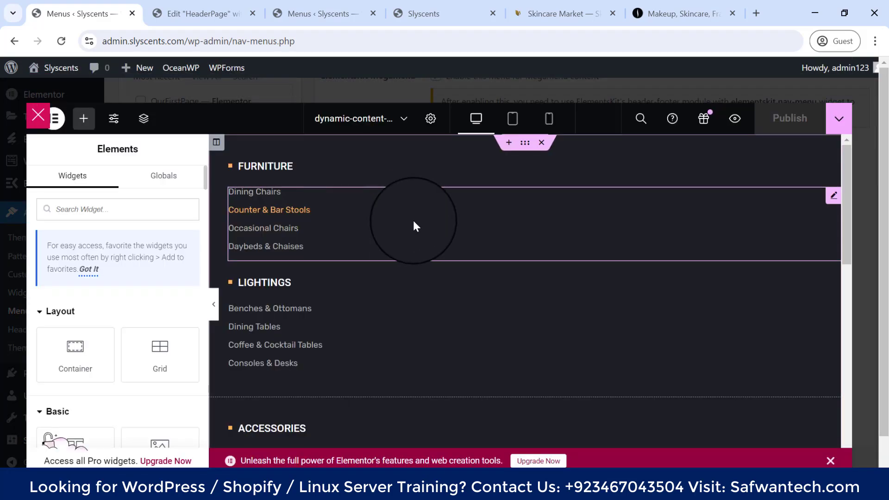
Step: Examine the content, style and advanced settings of the FURNITURE heading in the Home mega menu
click(437, 174)
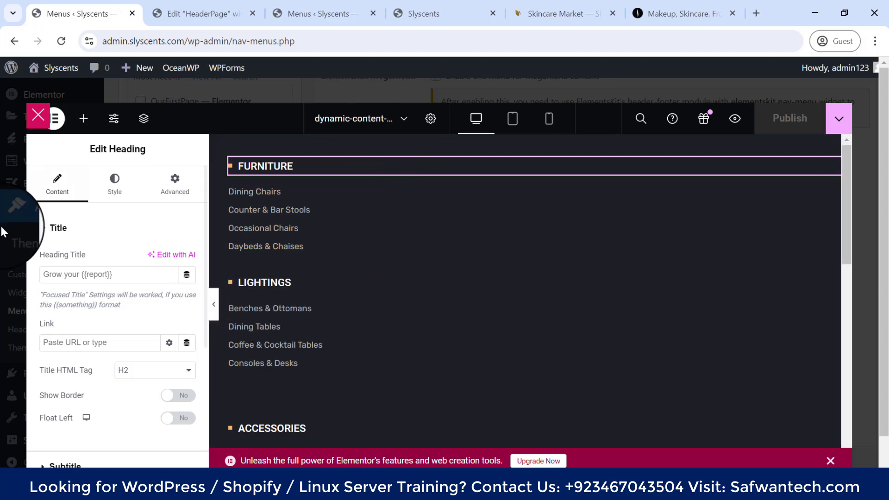
scroll(104, 250, down, 4)
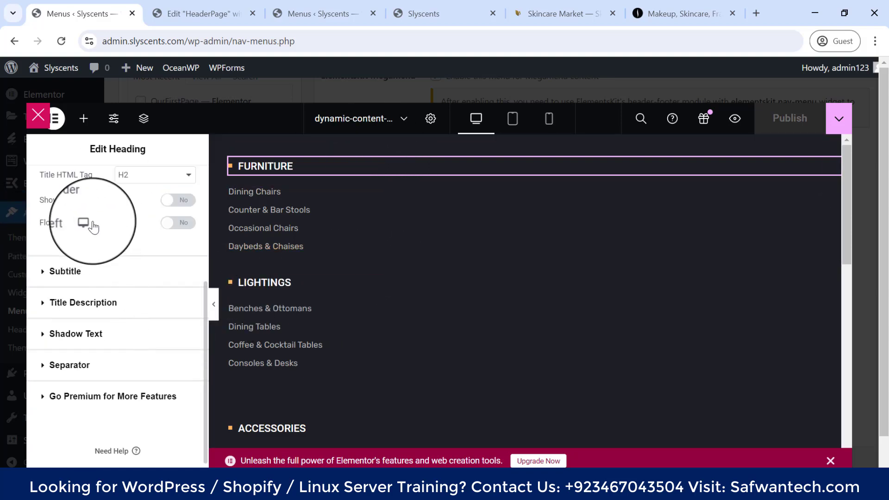
scroll(95, 229, up, 4)
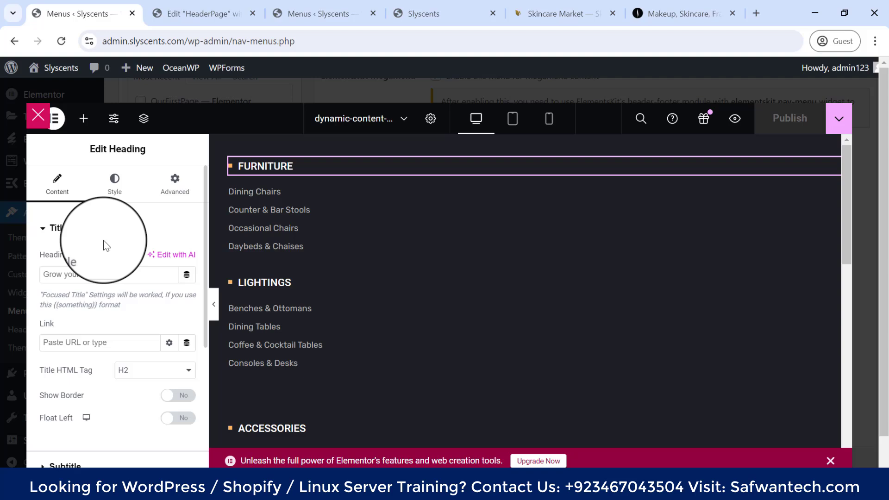
click(115, 183)
click(174, 192)
scroll(121, 356, down, 5)
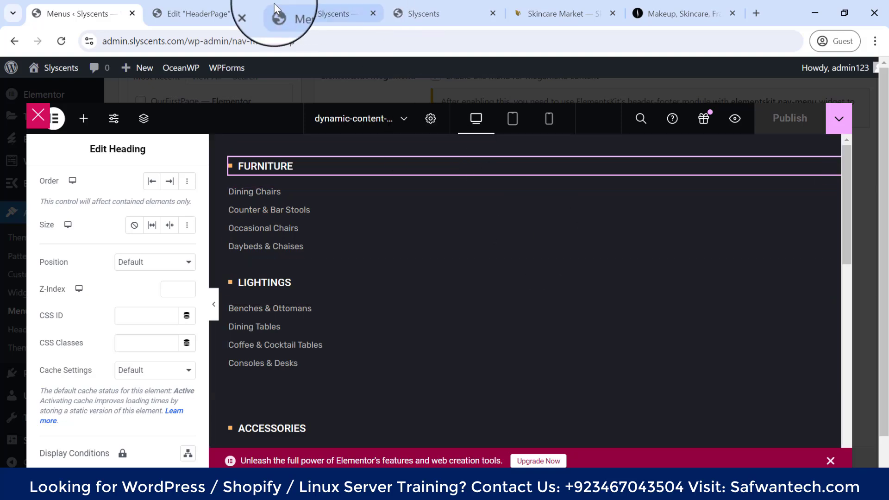
Step: Switch to the live Slyscents homepage and check the header's Home and Portfolio menu items
click(296, 13)
click(425, 4)
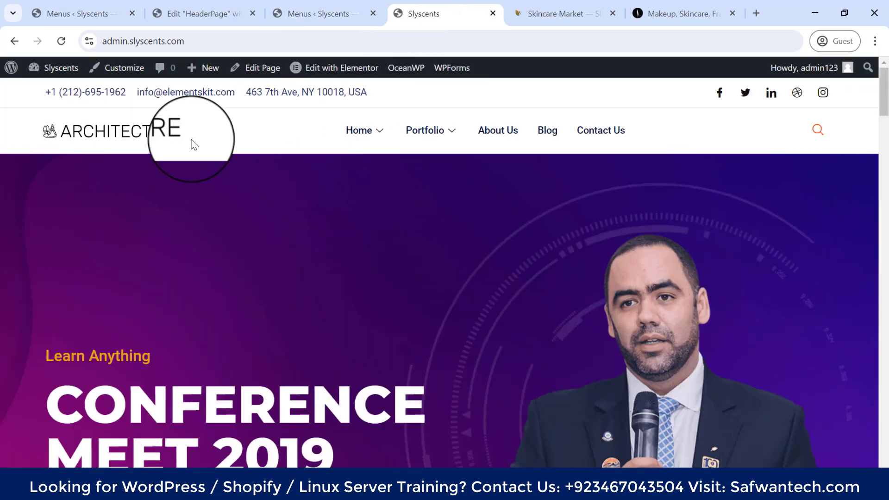
mouse_move(376, 135)
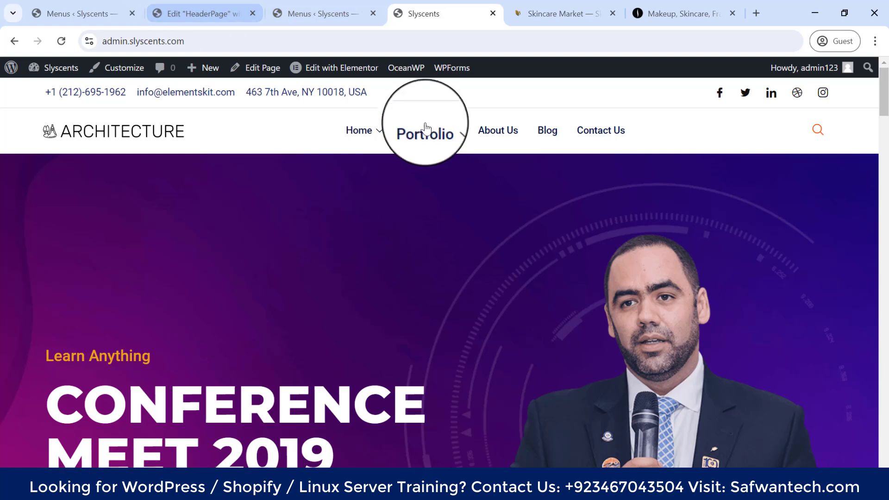
mouse_move(421, 146)
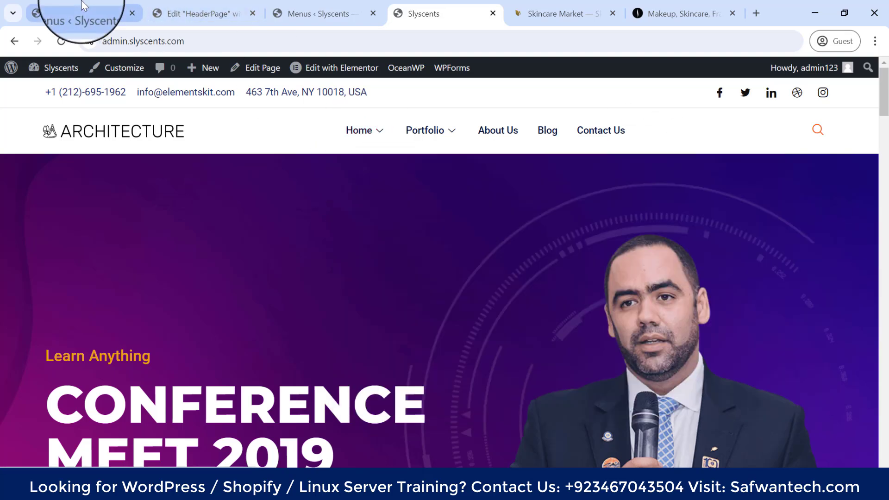
Step: Return to the Home mega menu editor and review the FURNITURE heading's advanced layout settings
click(82, 3)
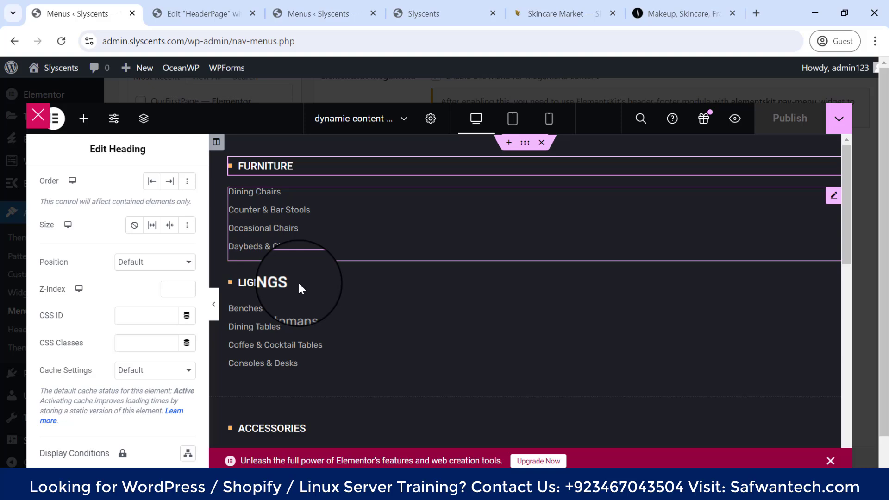
click(196, 5)
click(110, 3)
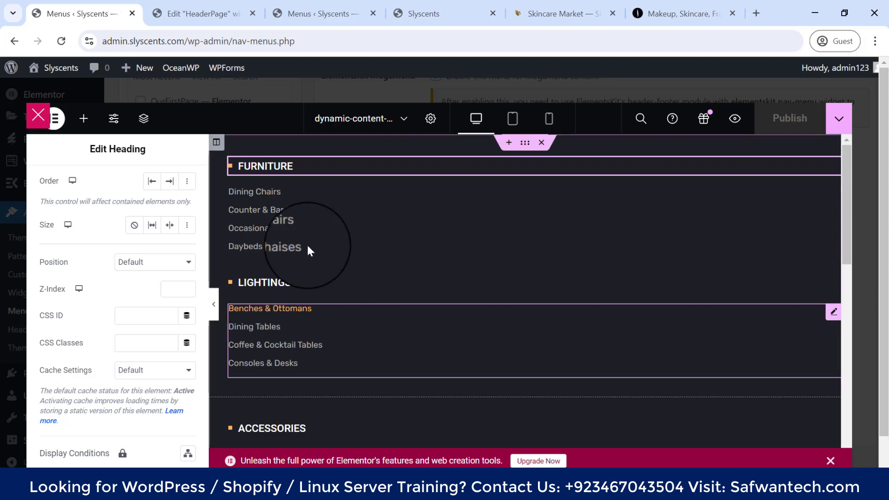
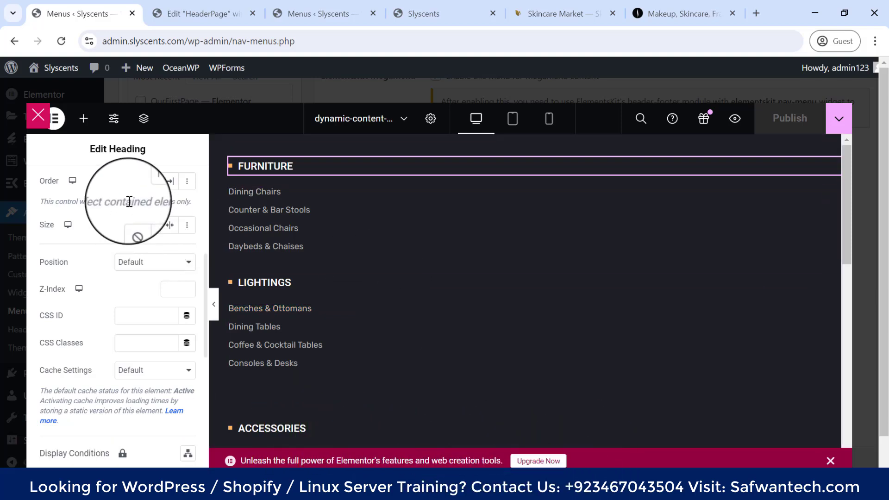
scroll(129, 199, up, 4)
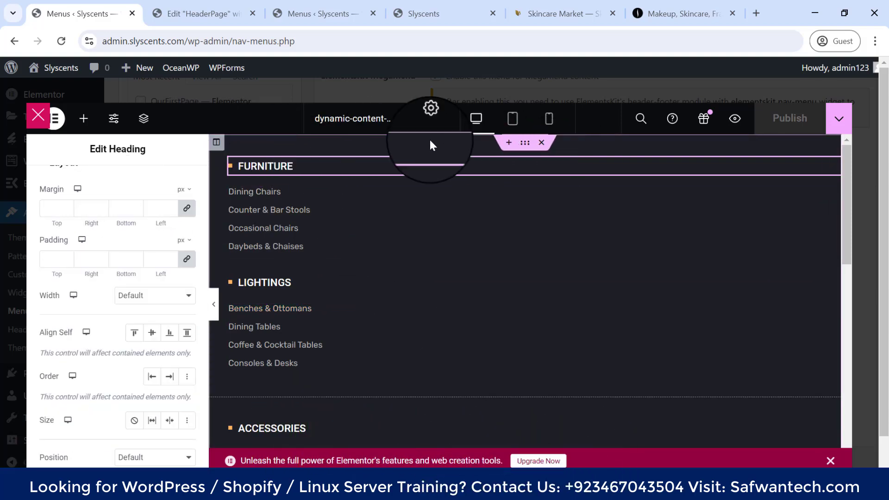
scroll(138, 238, up, 3)
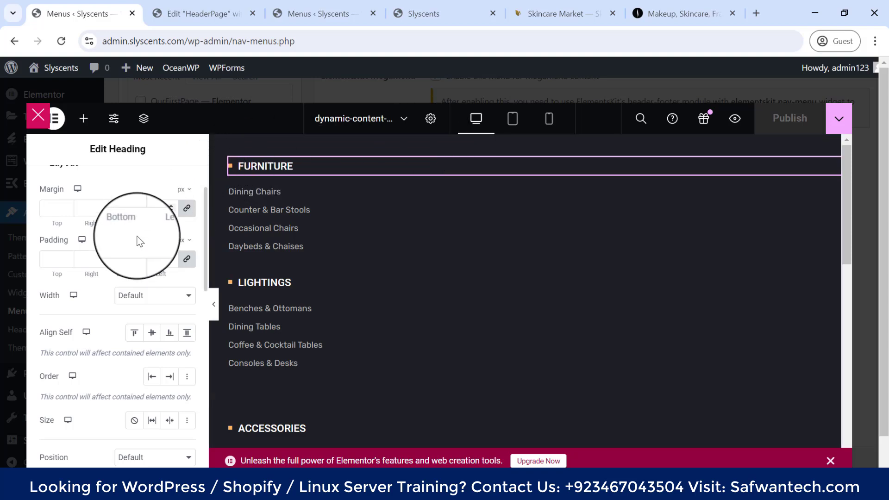
Step: Turn on the title description for the FURNITURE heading, and turn it off again
click(57, 188)
scroll(135, 297, down, 4)
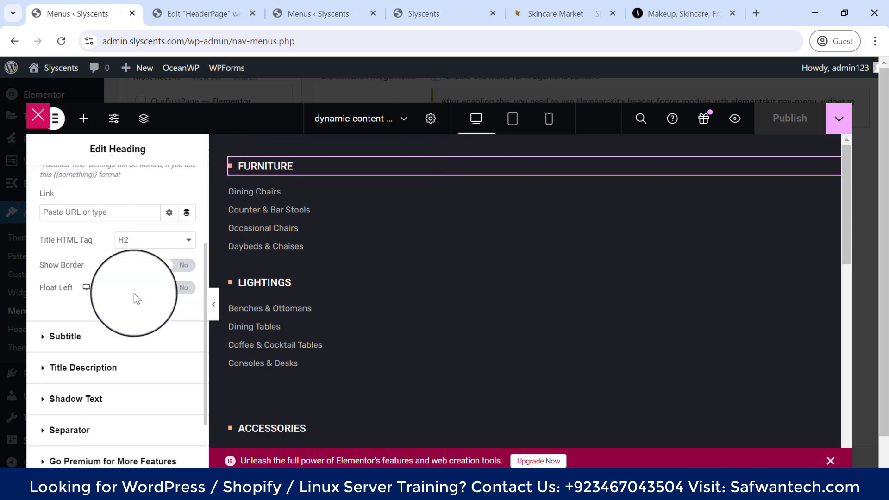
click(55, 313)
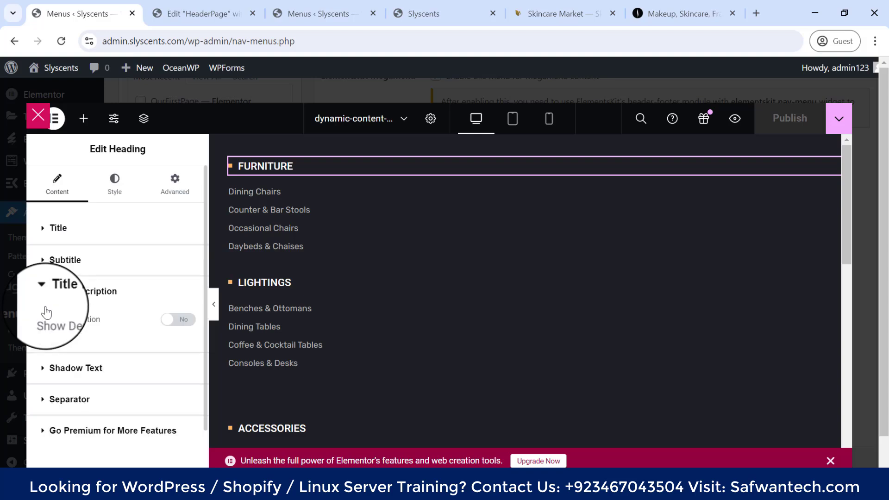
click(177, 327)
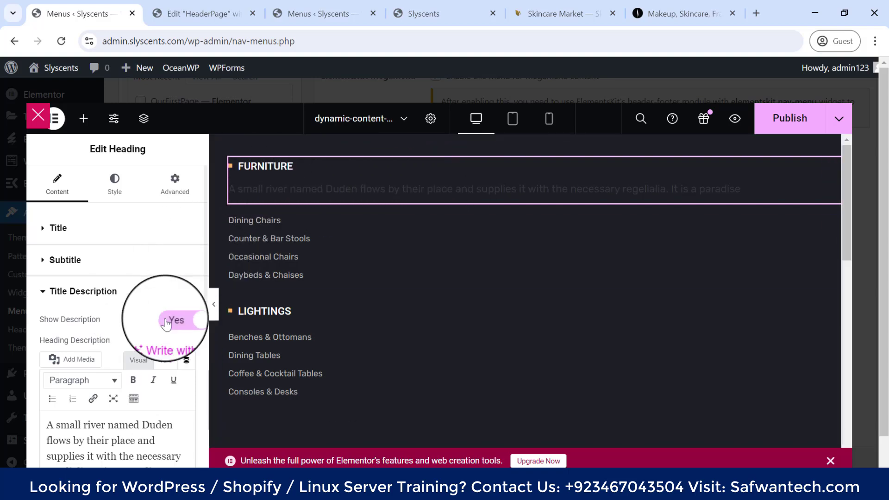
click(183, 321)
Step: Turn the FURNITURE heading's shadow text on and back off, and open its separator settings
scroll(121, 306, down, 1)
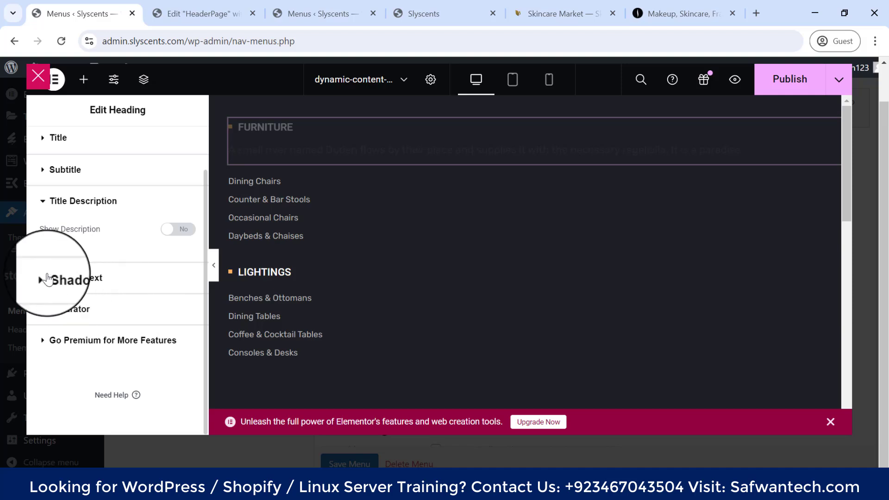
click(102, 286)
scroll(111, 285, down, 1)
click(171, 262)
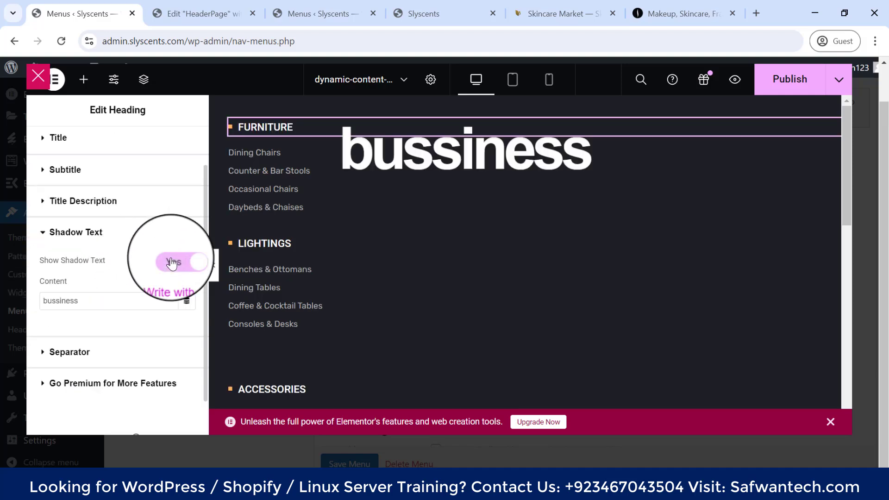
click(171, 262)
click(51, 308)
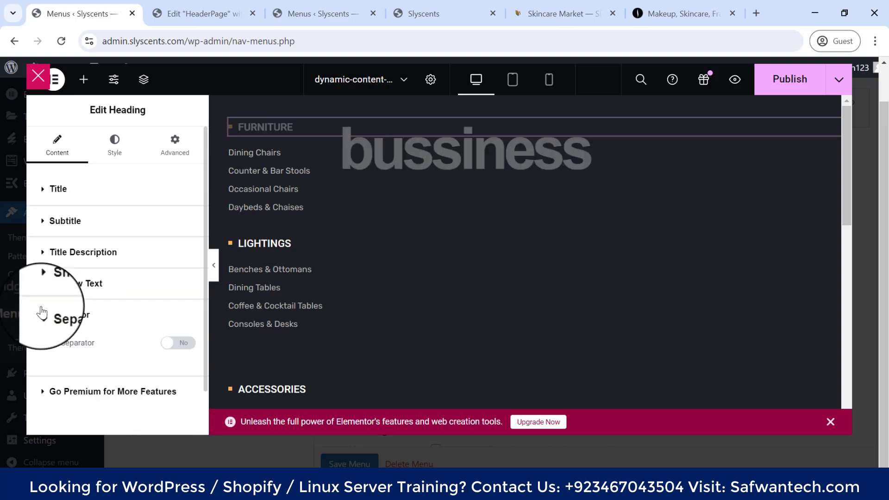
scroll(69, 287, up, 1)
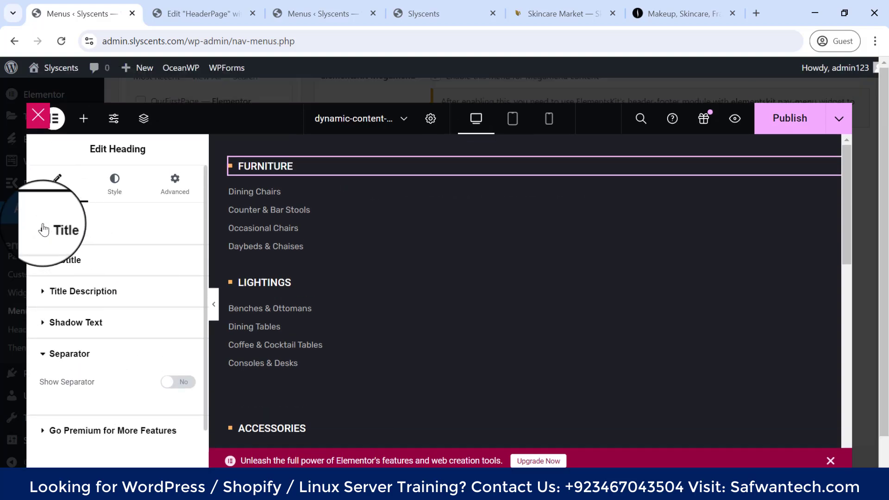
Step: Try the Show Border and Float Left options in the FURNITURE heading's title settings, switching each back off
click(59, 228)
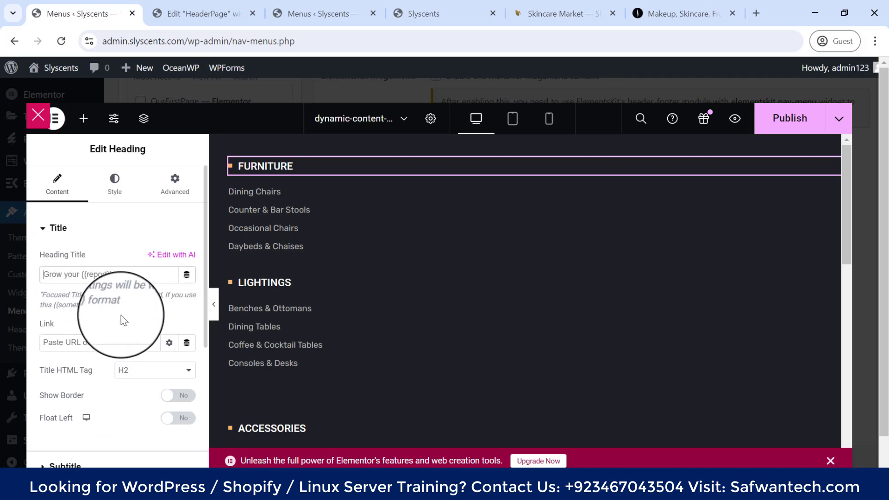
scroll(121, 316, down, 1)
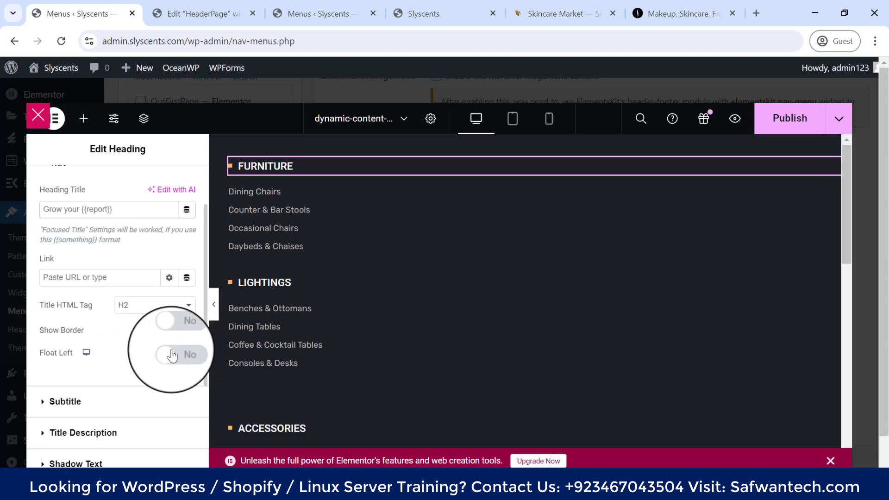
click(173, 332)
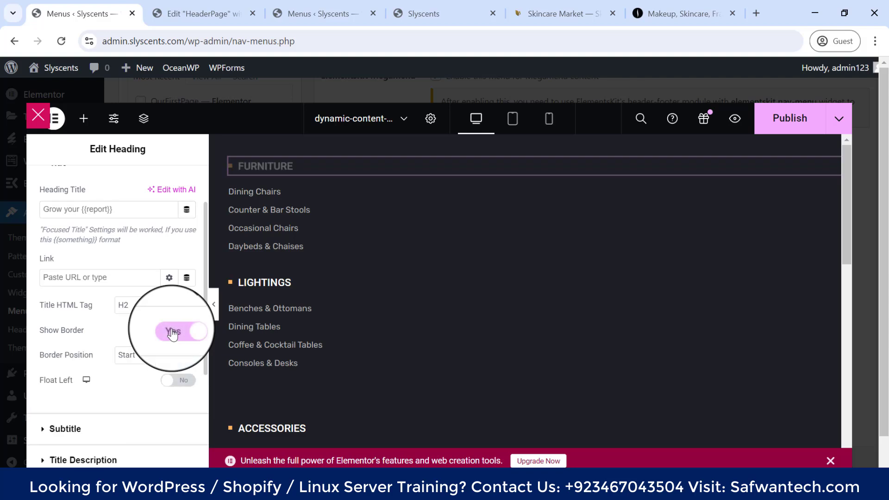
click(172, 332)
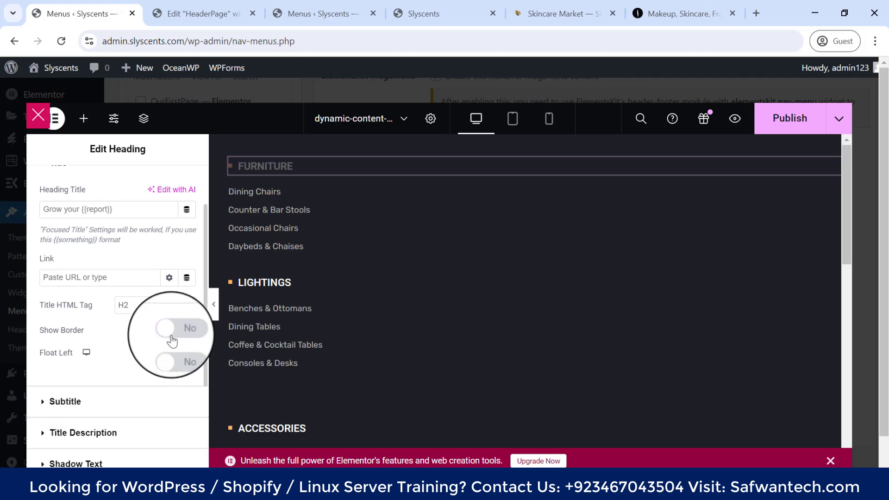
click(168, 357)
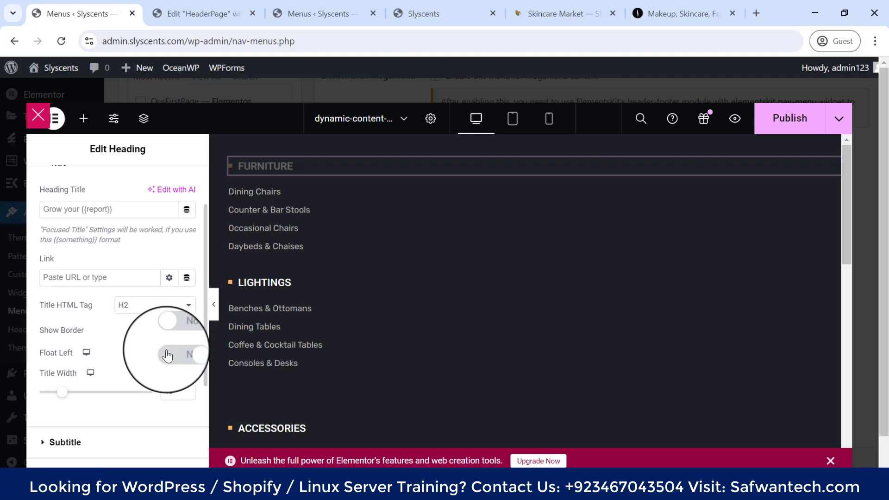
click(168, 354)
scroll(119, 244, up, 2)
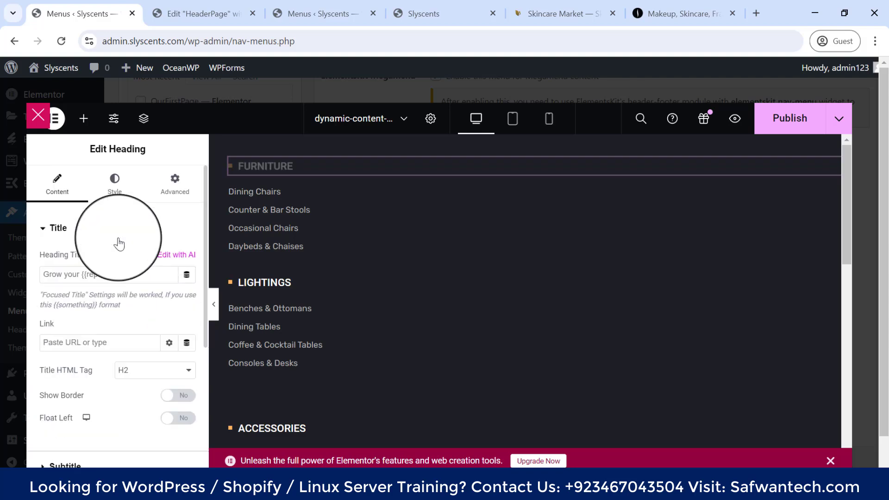
click(49, 228)
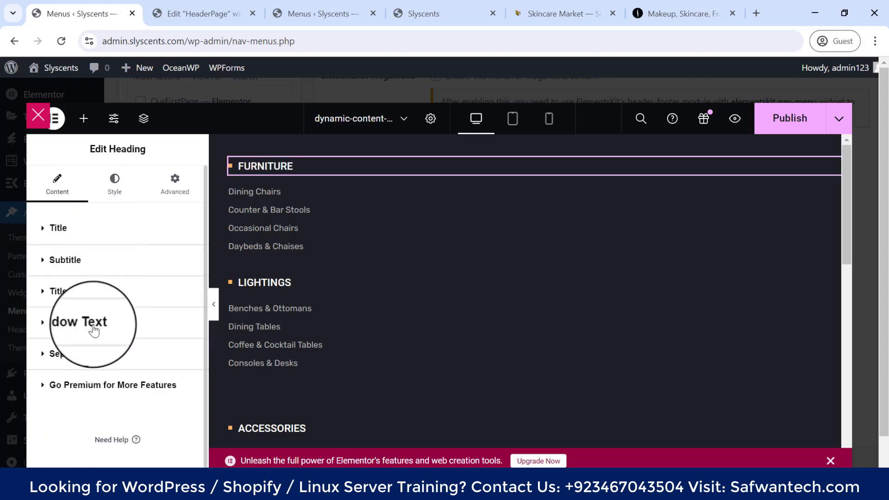
Step: Examine the FURNITURE heading's style settings, including the Focused Title color, typography and padding options
click(148, 191)
click(117, 183)
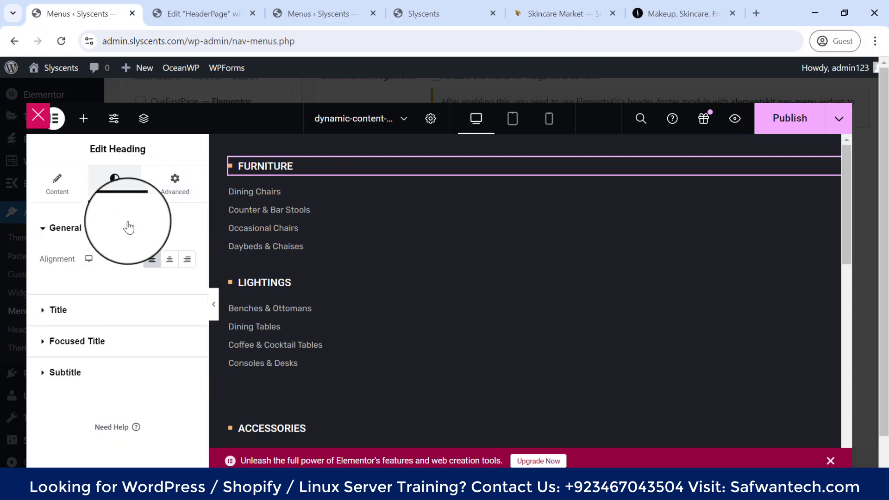
click(46, 343)
scroll(157, 343, down, 5)
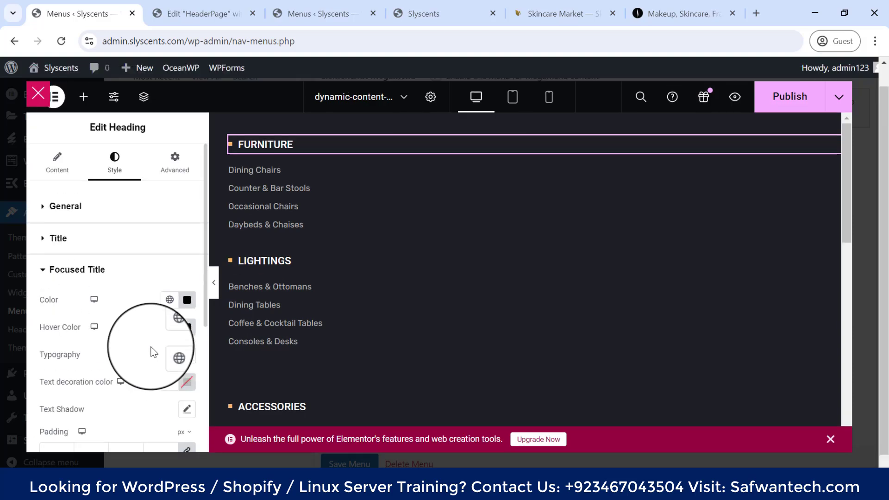
scroll(151, 347, up, 2)
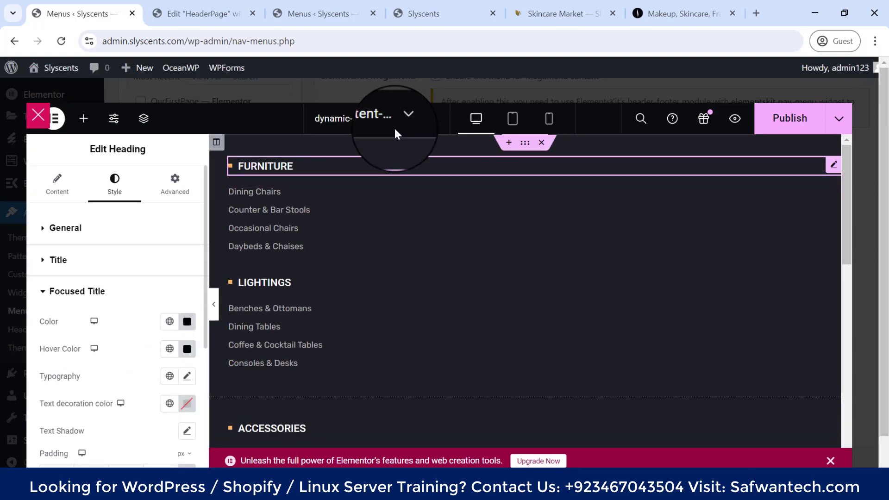
Step: Open the Site Settings layout section and examine the content width, padding, gaps, default page layout and breakpoints
click(157, 183)
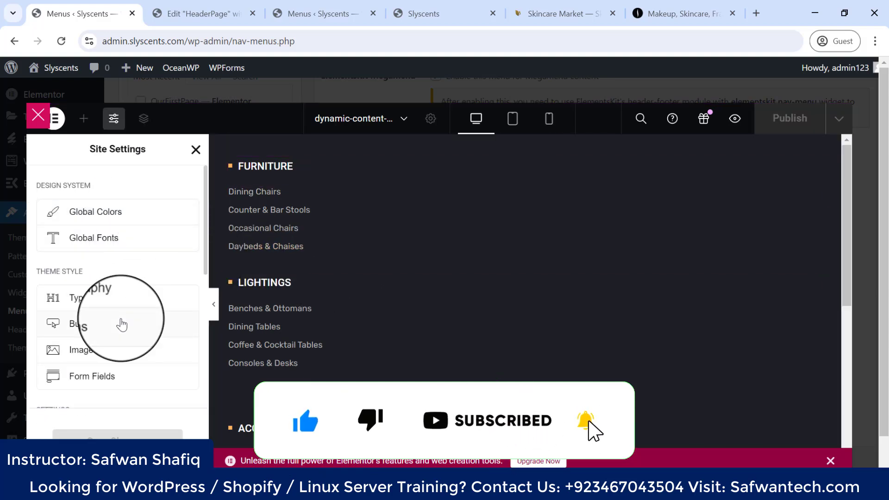
scroll(121, 325, down, 3)
click(90, 357)
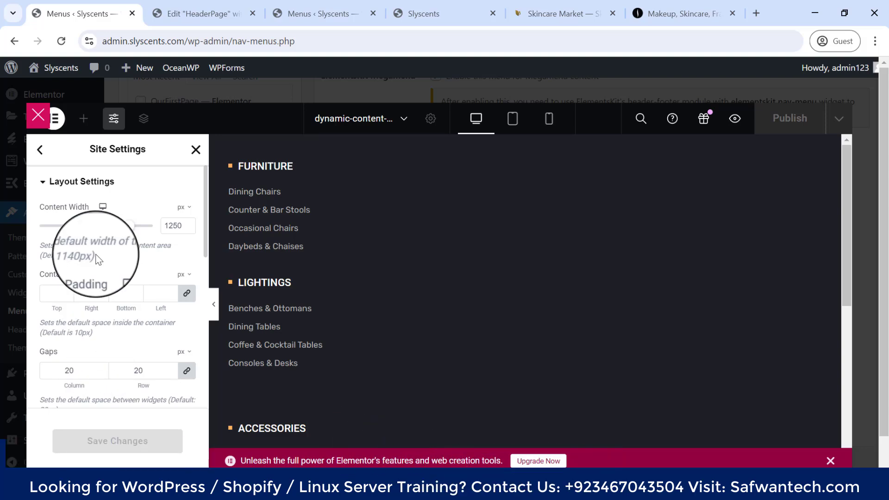
scroll(123, 241, down, 3)
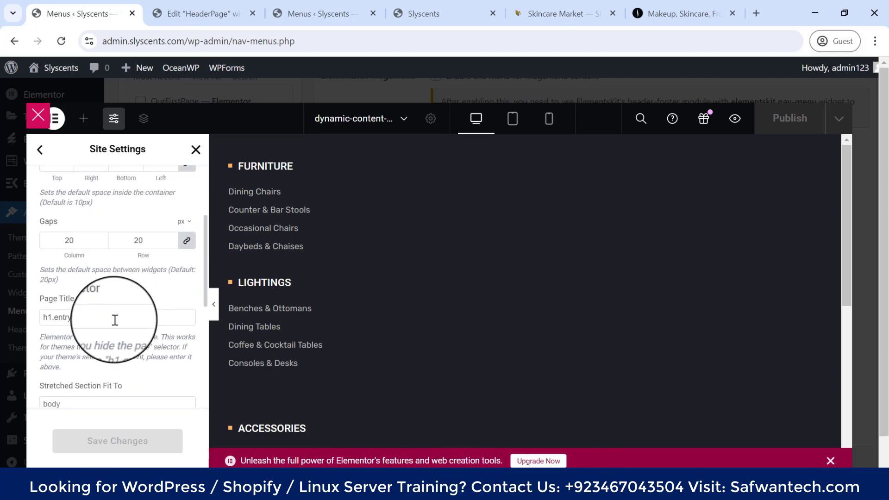
scroll(115, 320, down, 2)
scroll(104, 345, down, 3)
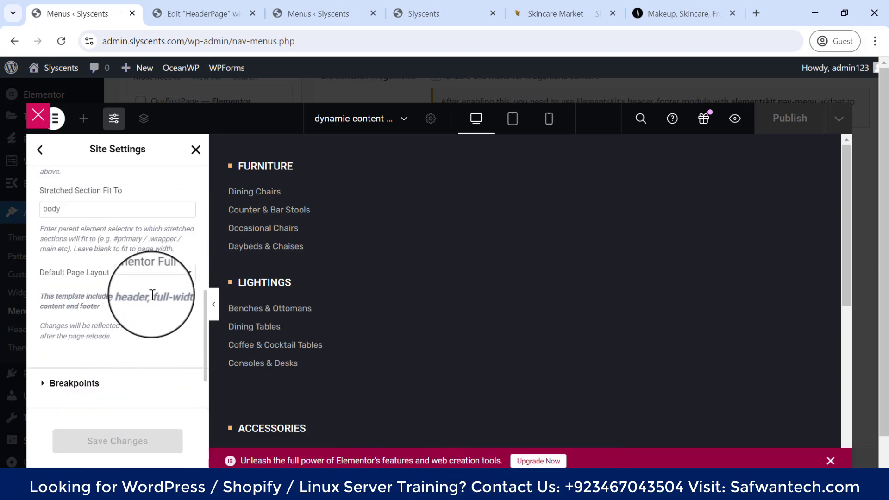
click(158, 278)
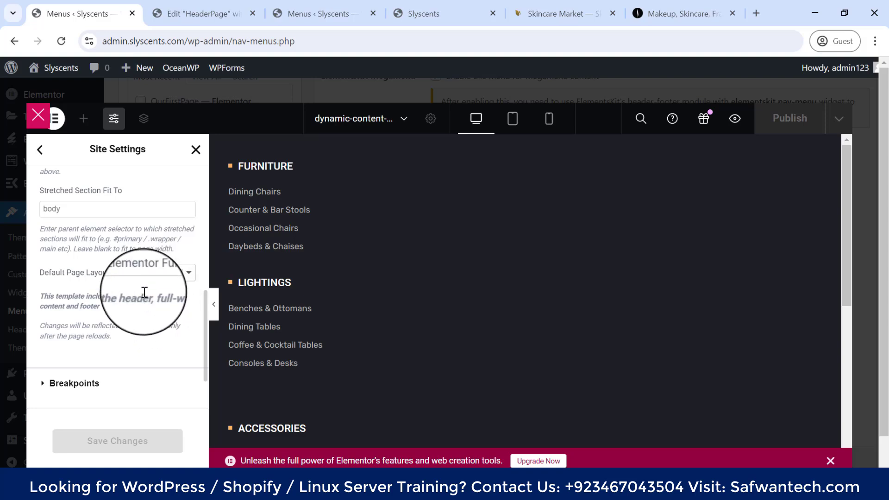
scroll(142, 269, up, 5)
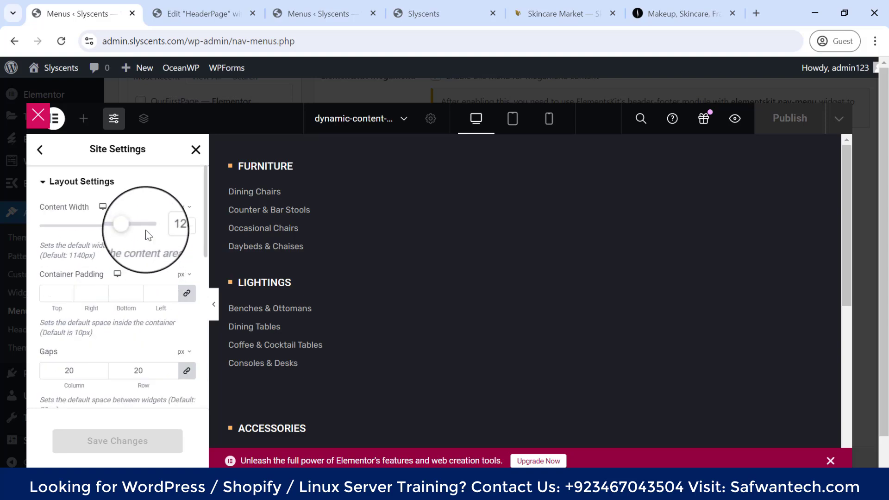
scroll(119, 361, down, 3)
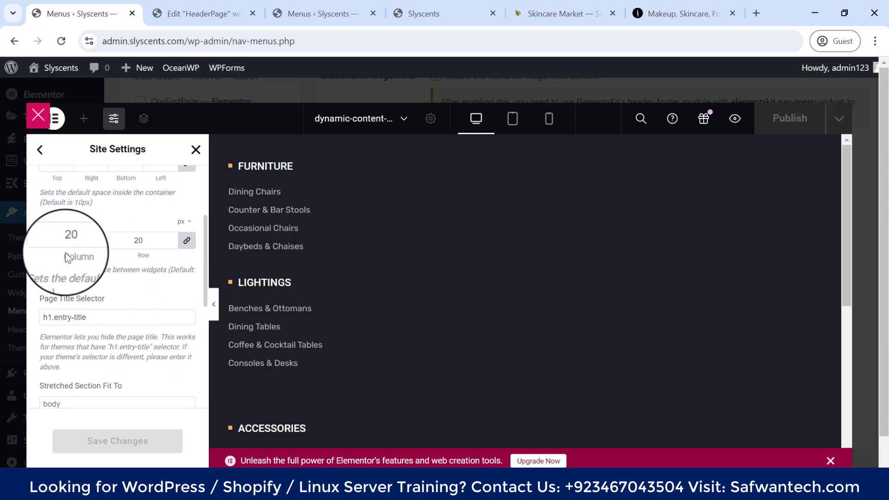
scroll(154, 272, down, 3)
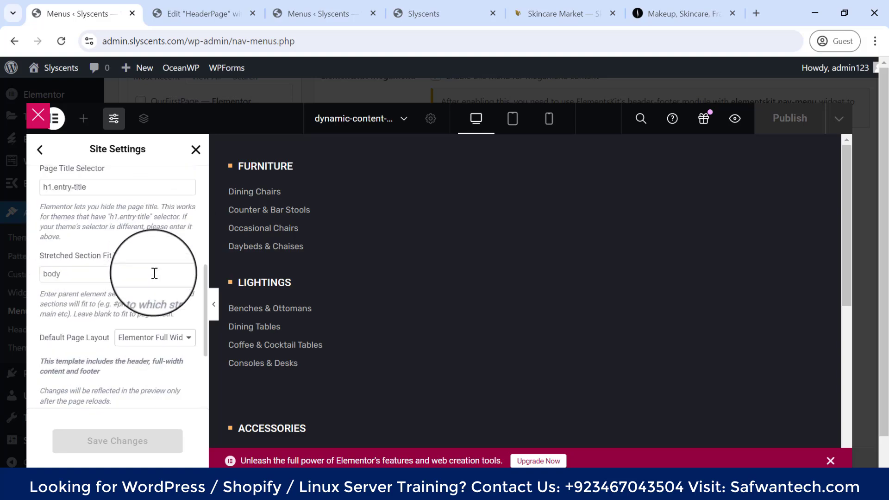
scroll(142, 353, down, 3)
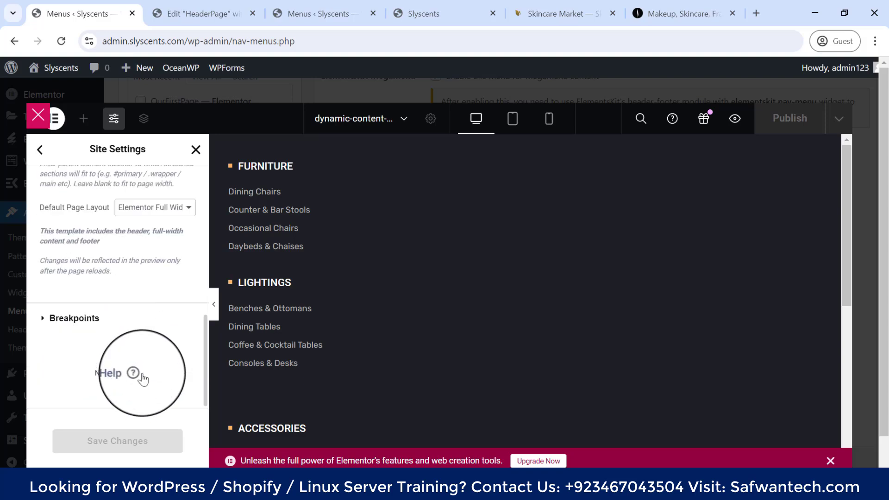
click(43, 318)
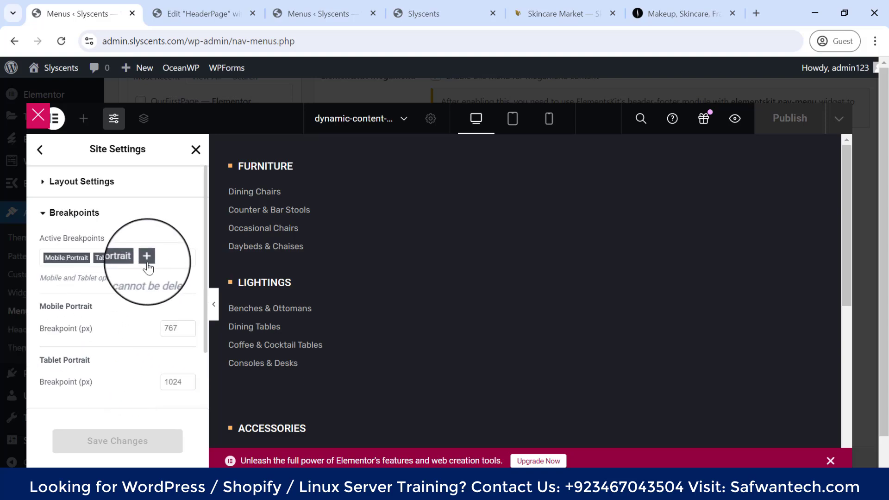
Step: Set the site's default content width to 1410 px in the layout settings and save the changes
click(41, 182)
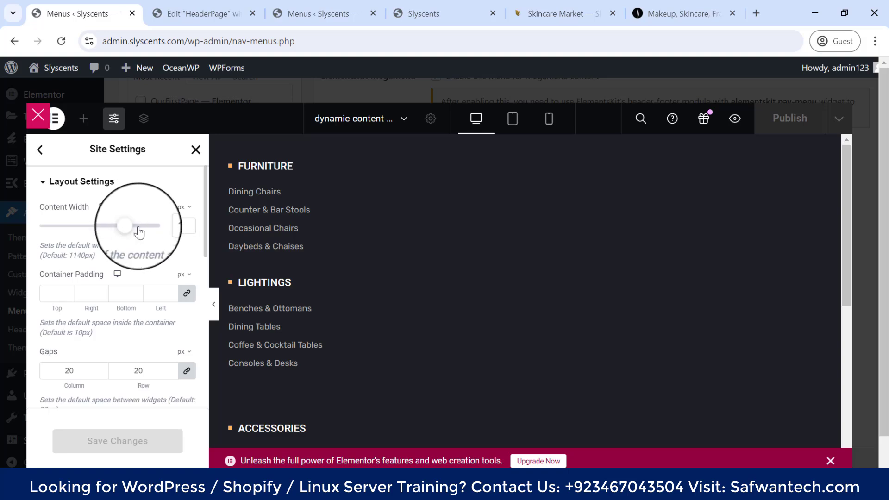
drag(131, 230, 145, 231)
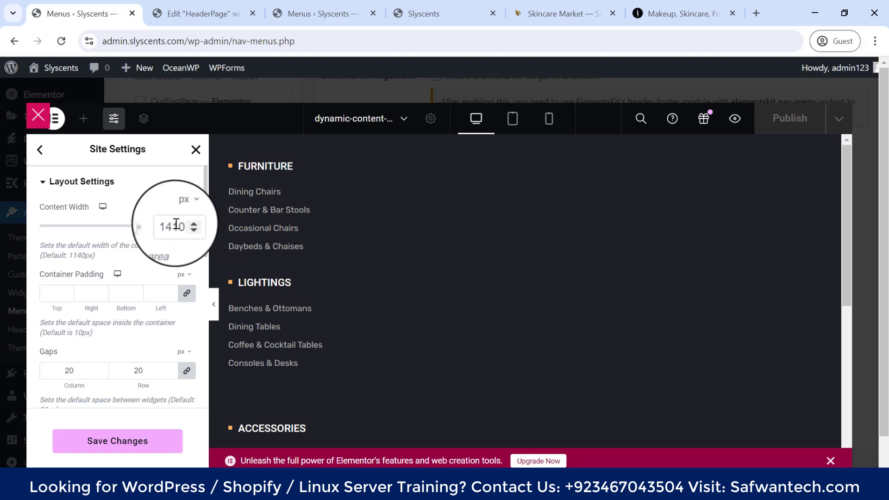
click(106, 441)
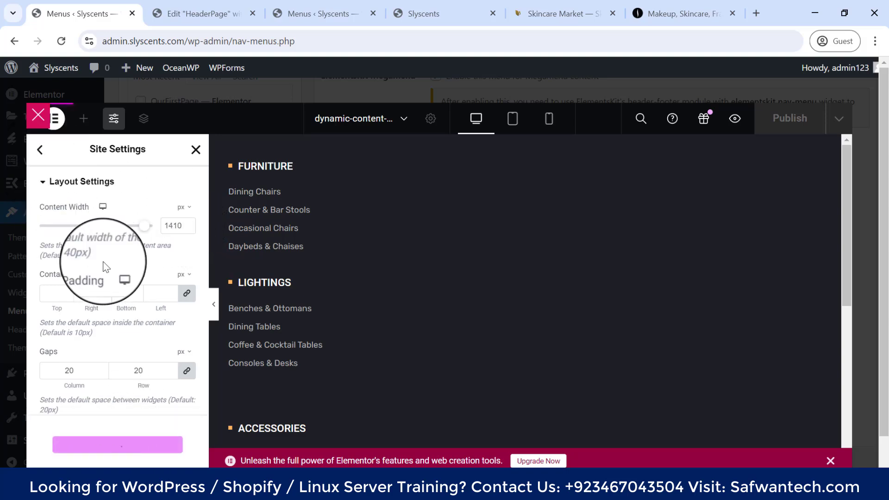
Step: Examine the Global Colors and the remaining Site Settings sections, discard the changes on leaving Global Colors, and close Site Settings
click(40, 153)
click(92, 209)
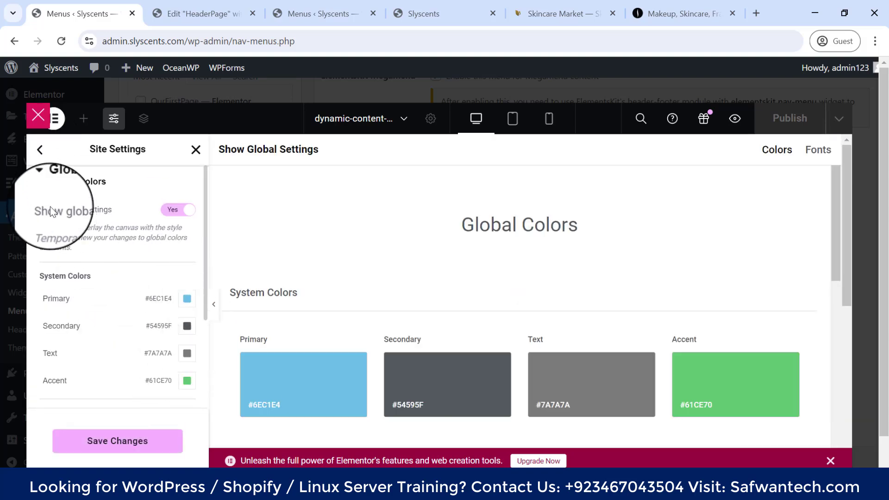
click(40, 150)
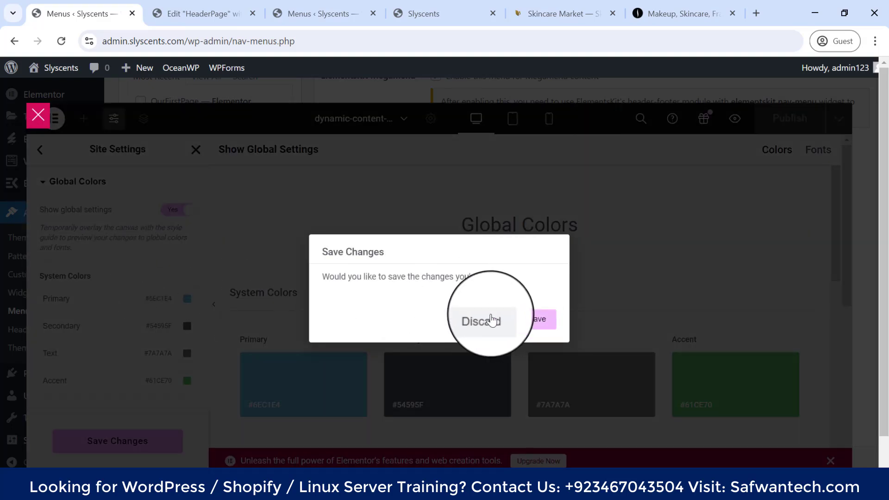
click(492, 320)
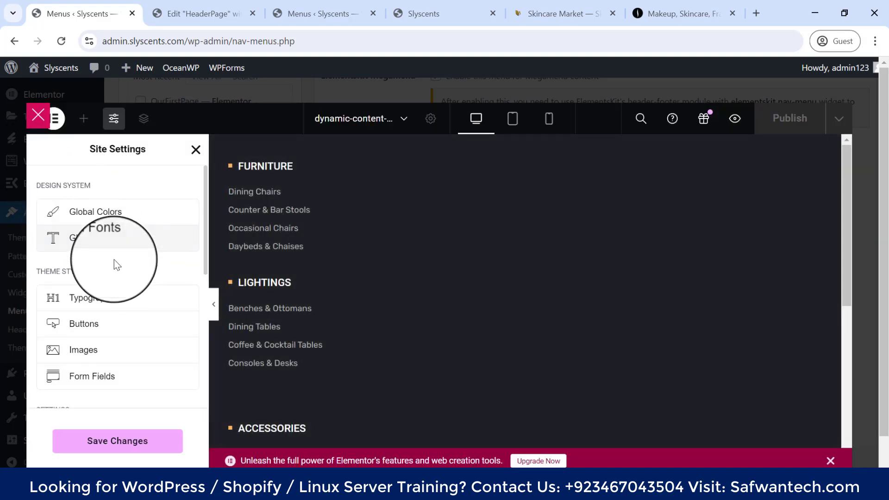
scroll(113, 267, down, 5)
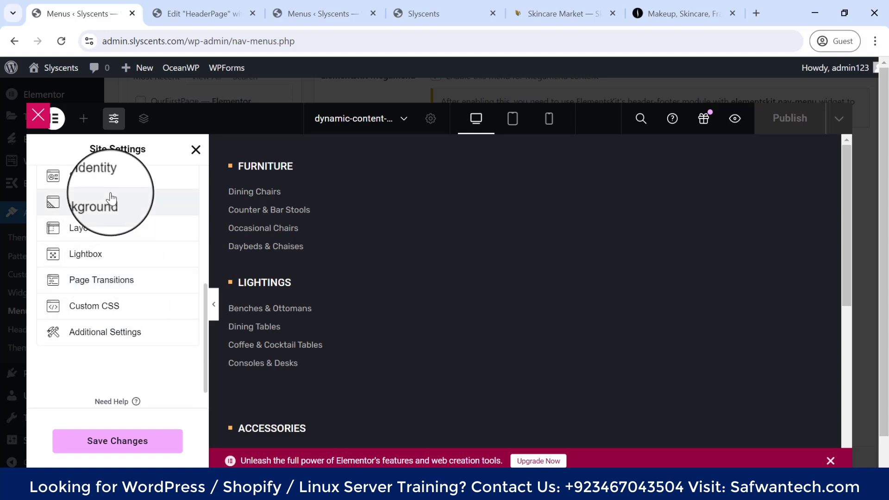
scroll(107, 222, down, 3)
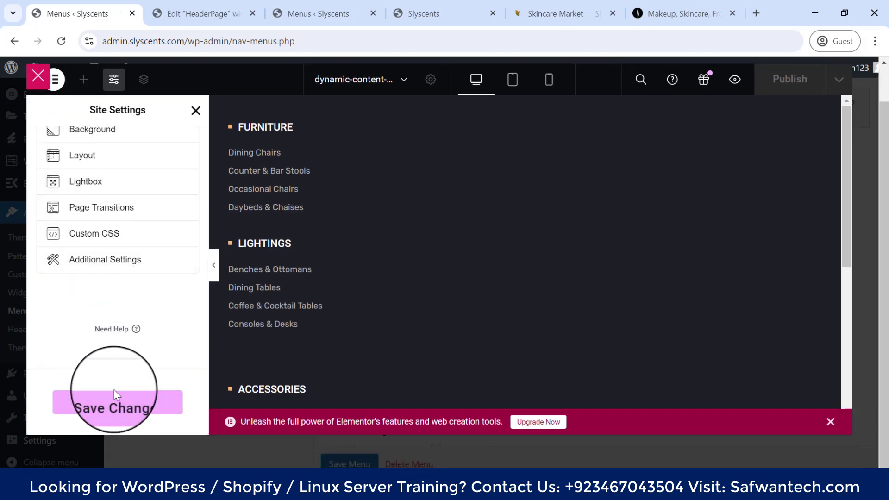
click(196, 114)
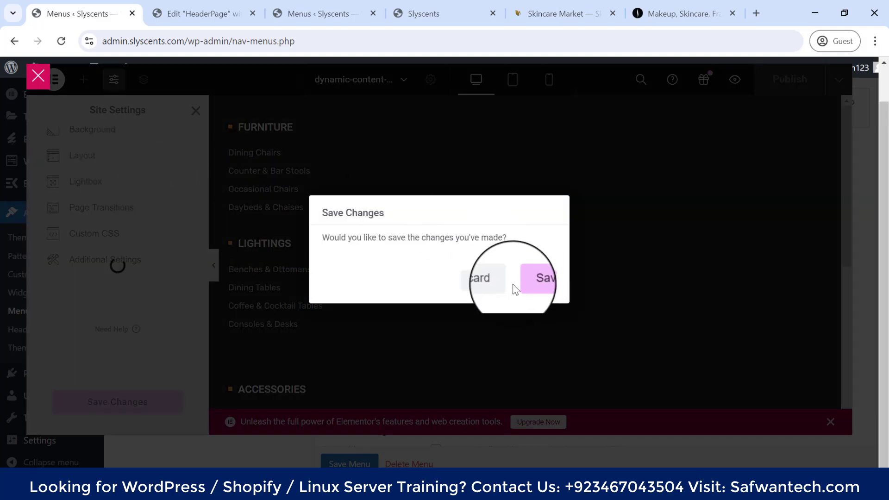
click(521, 280)
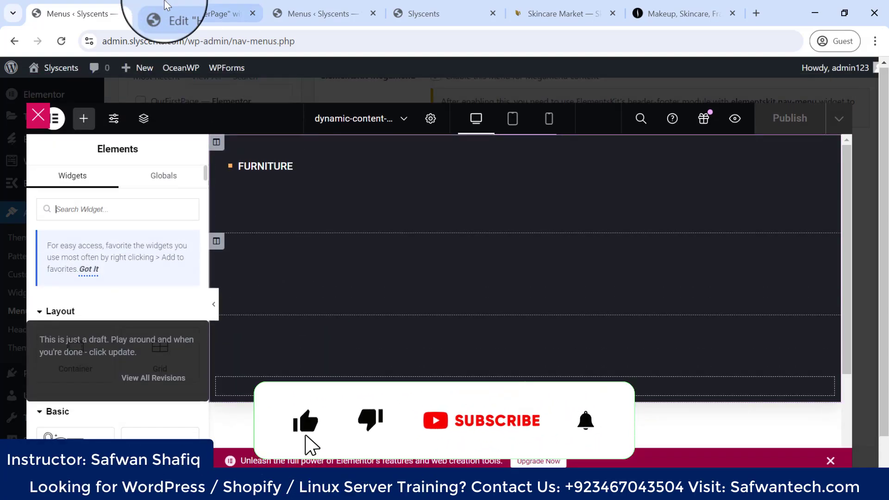
Step: Go from the HeaderPage Elementor editor to the list of all pages in the WordPress admin
click(200, 13)
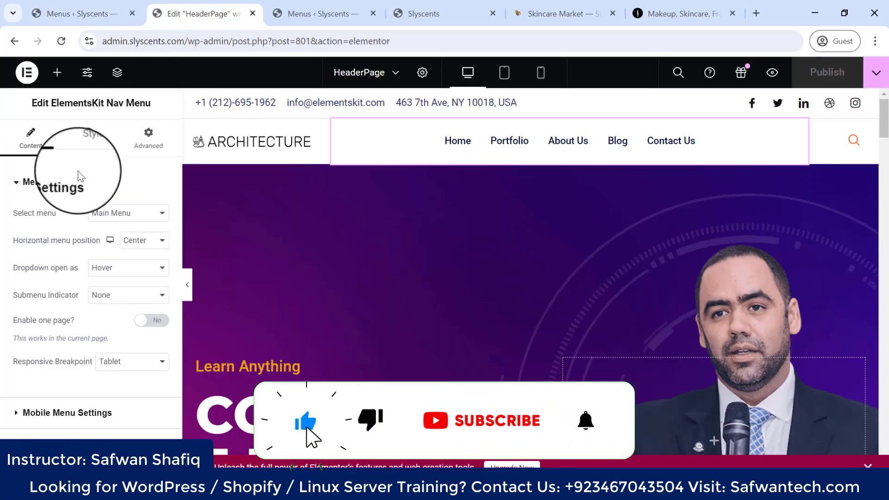
drag(231, 40, 563, 43)
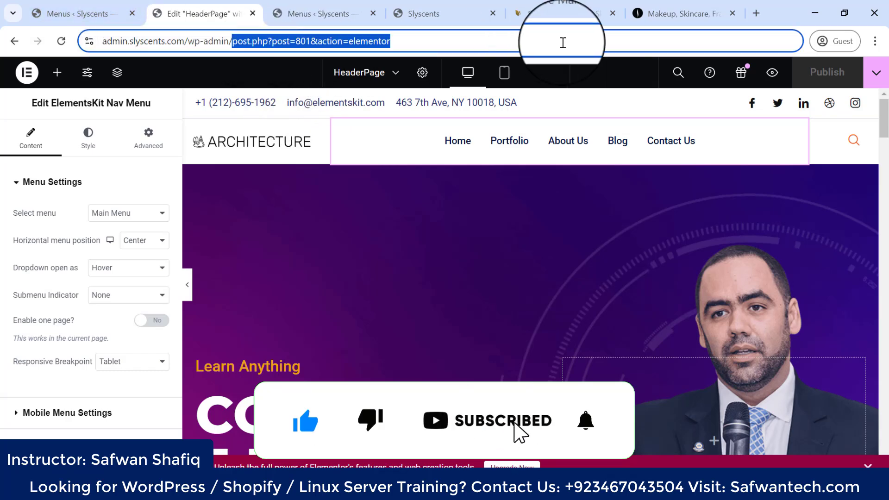
key(BackSpace)
key(Return)
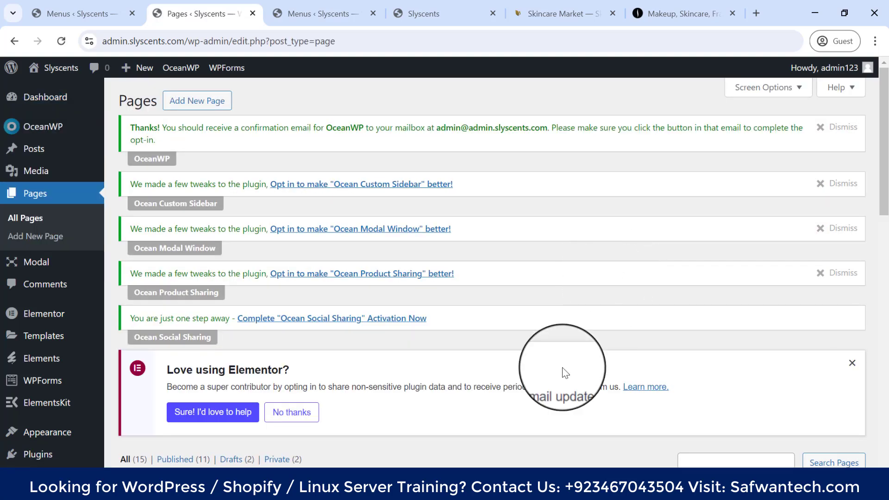
Step: Find HeaderPage in the pages list and open it in the WordPress page editor
scroll(235, 267, down, 10)
scroll(236, 268, up, 4)
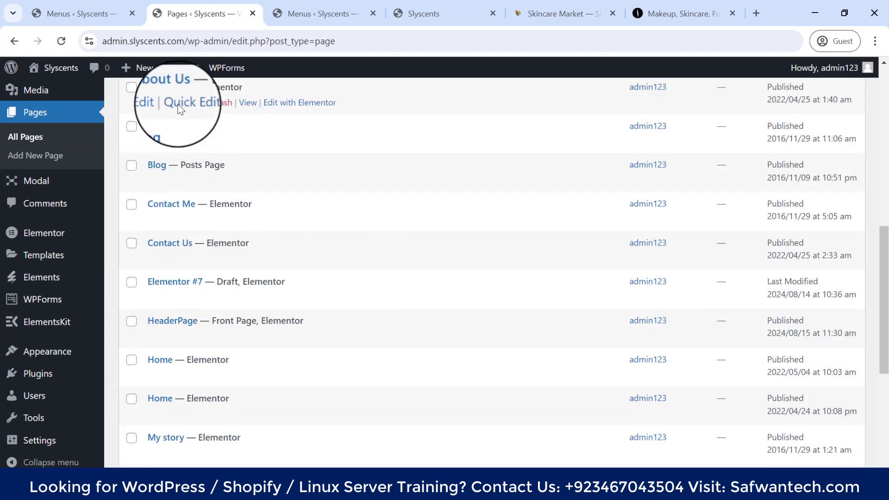
scroll(176, 278, down, 5)
scroll(185, 315, down, 4)
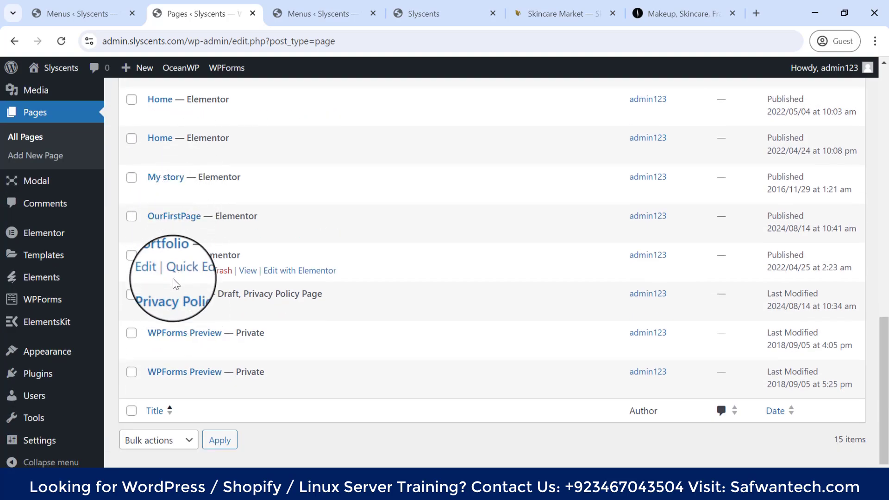
scroll(176, 287, up, 3)
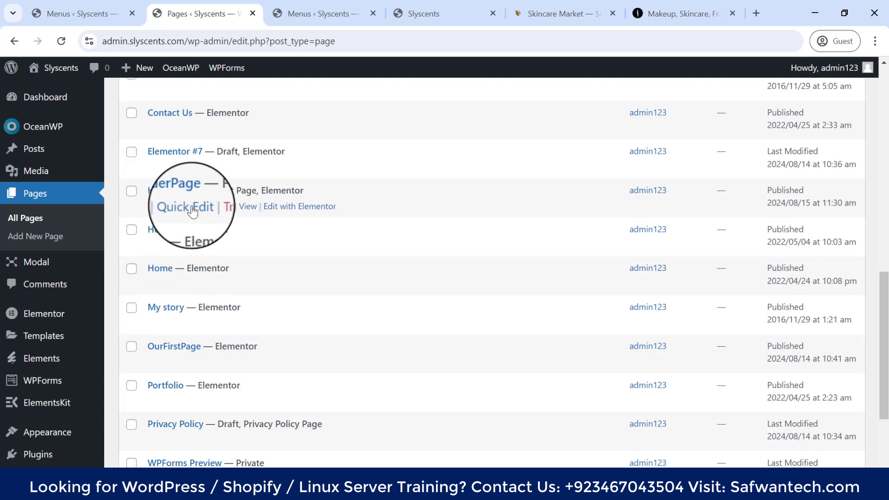
click(157, 206)
scroll(157, 206, up, 1)
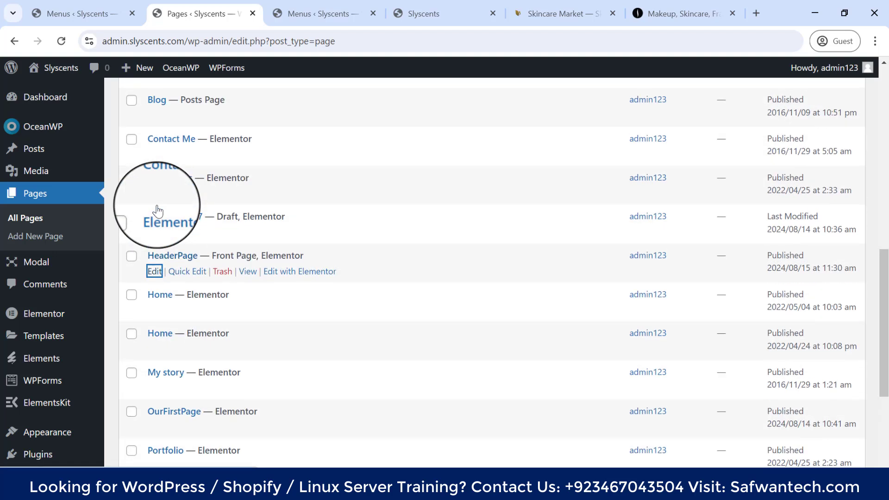
click(154, 274)
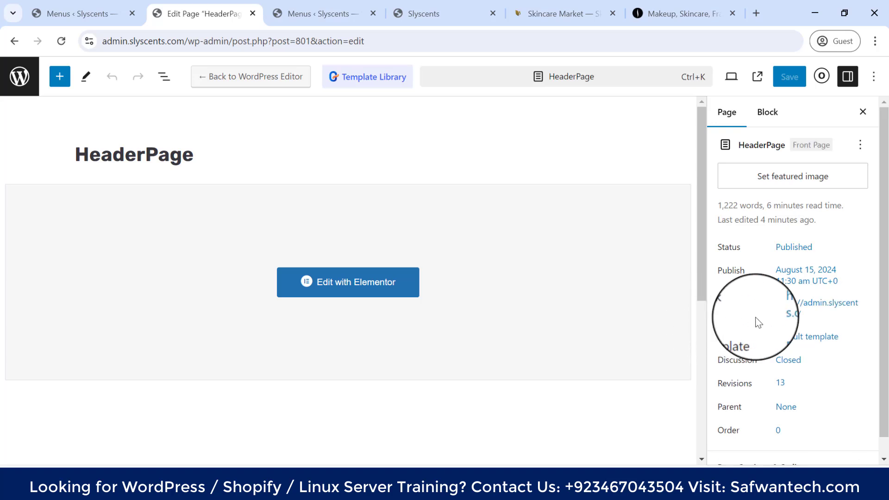
Step: Set HeaderPage's page template to Elementor Full Width and save the page
scroll(758, 327, down, 1)
click(806, 352)
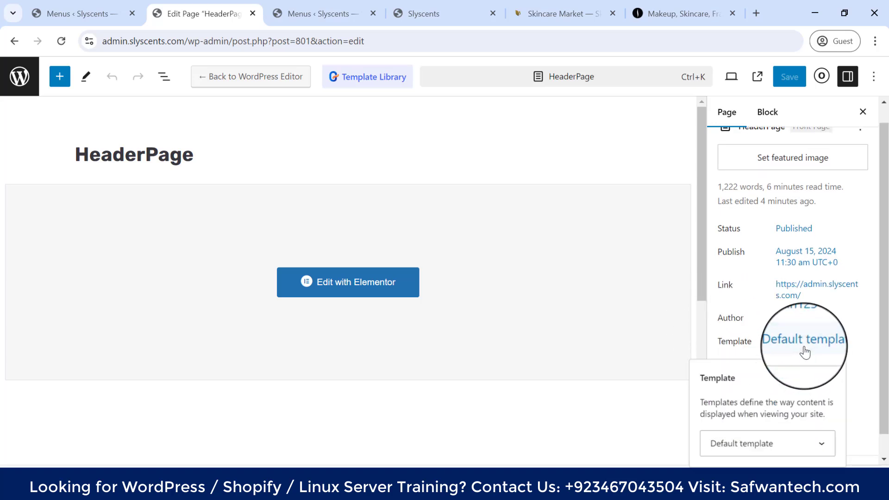
click(788, 443)
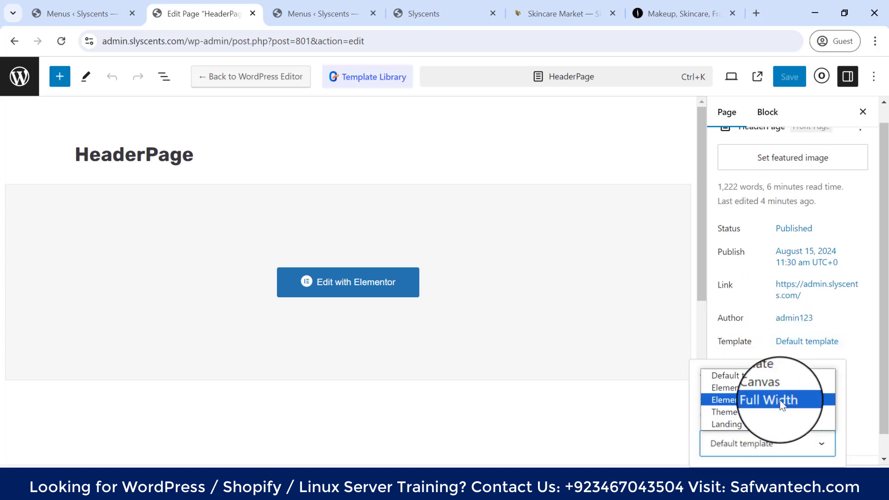
click(858, 374)
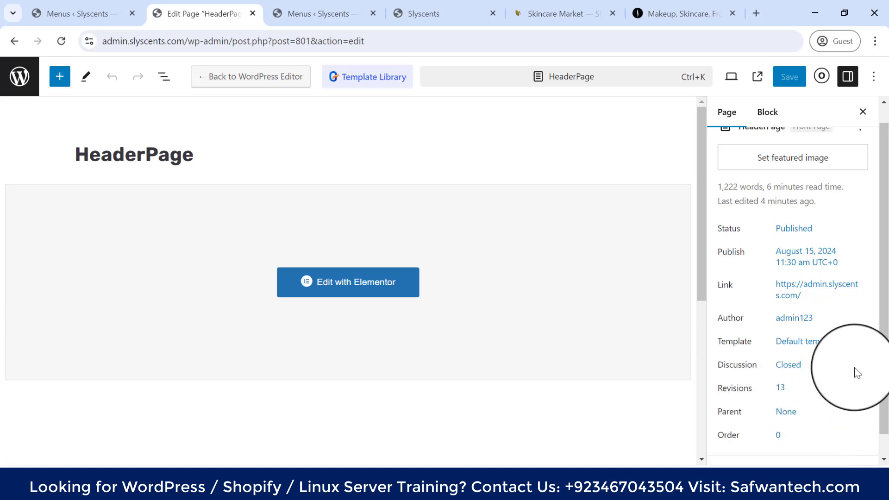
drag(715, 342, 747, 343)
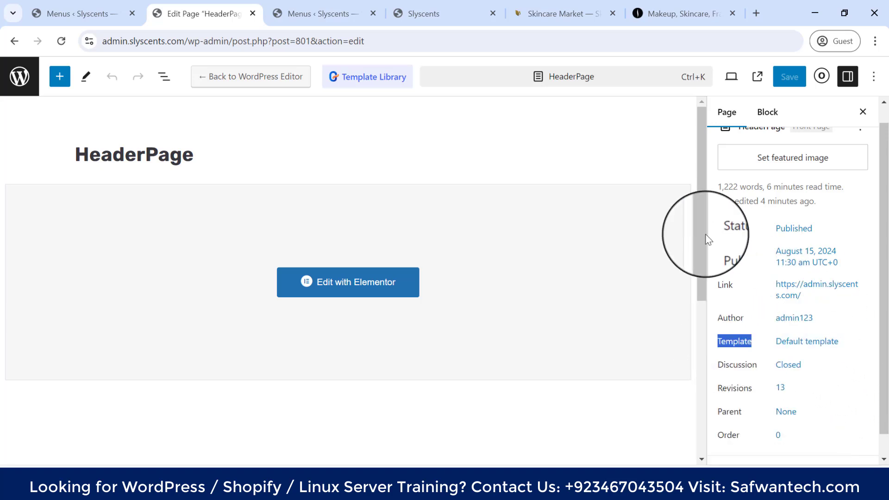
click(823, 345)
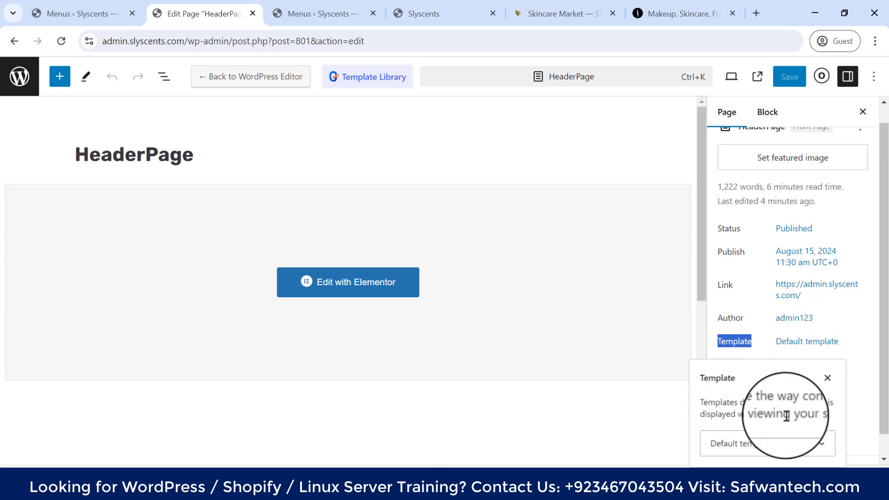
click(768, 446)
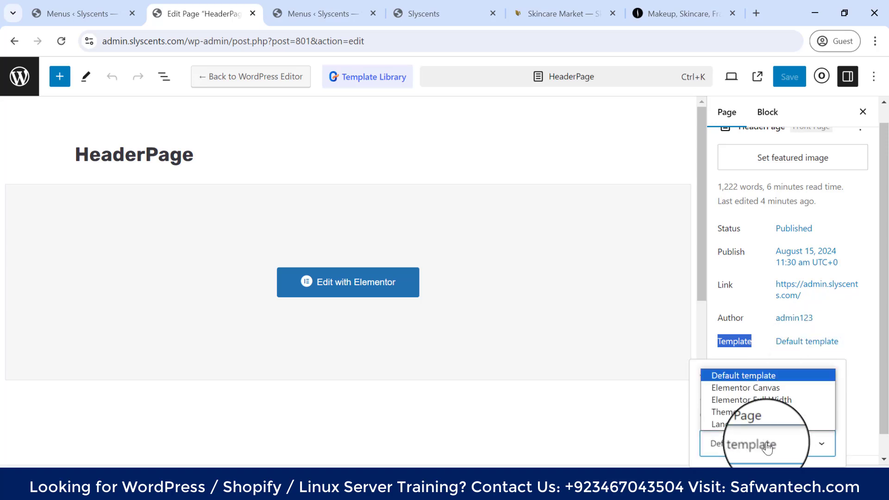
click(760, 399)
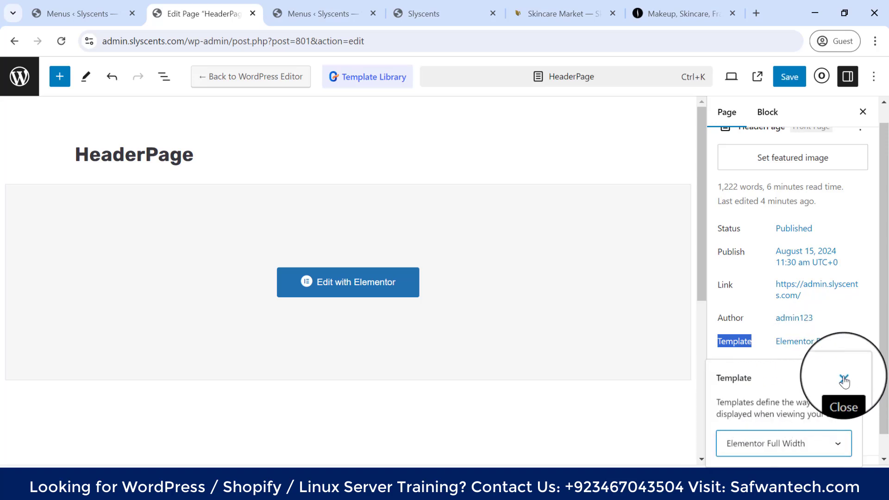
click(844, 380)
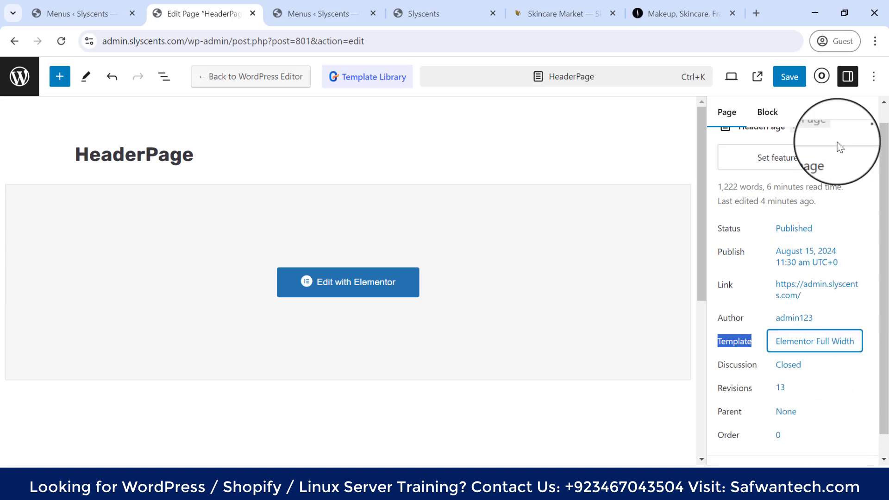
click(795, 75)
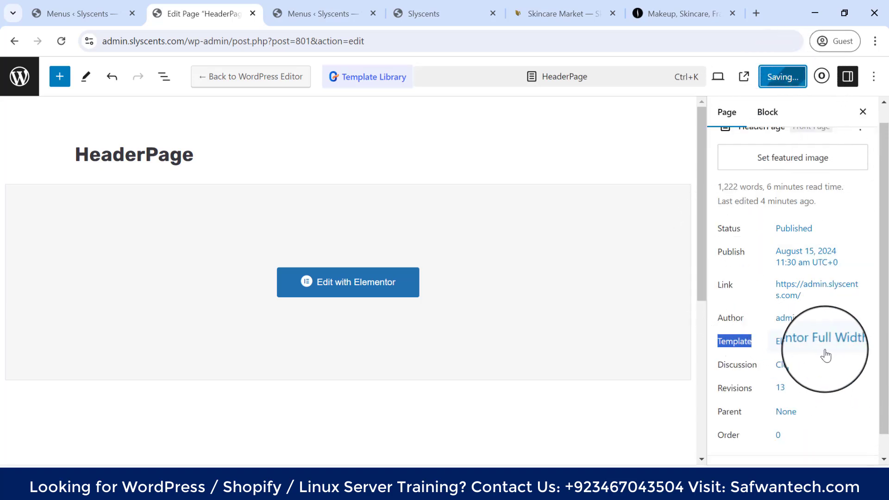
Step: Review the other template options available for HeaderPage without changing the selection
click(800, 345)
click(766, 442)
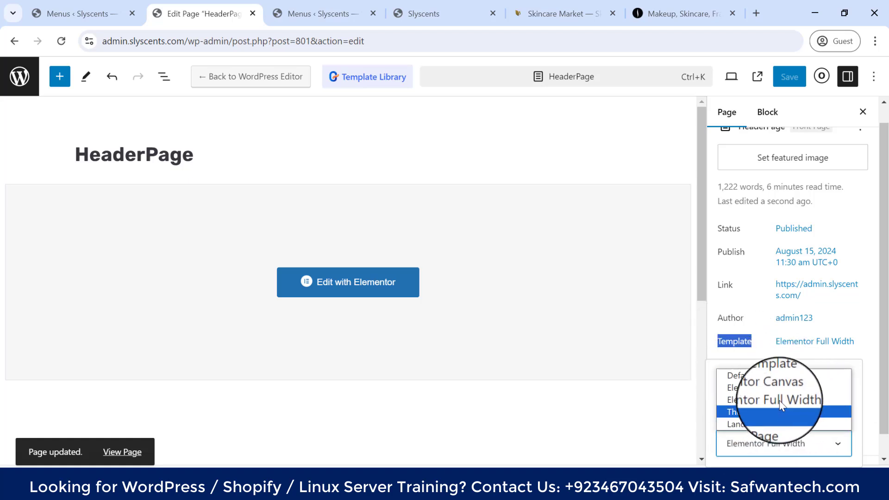
click(871, 312)
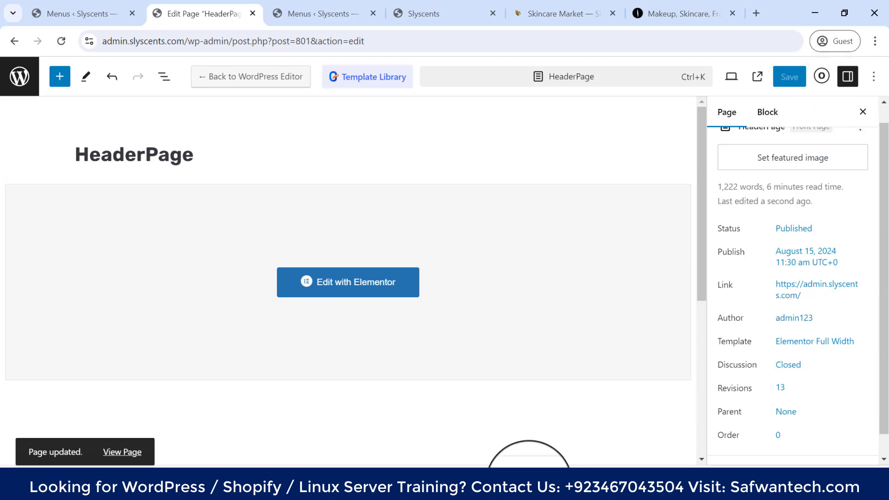
Step: Reload the live homepage and examine its header and hero section with the Elementor Full Width template
click(499, 23)
click(61, 40)
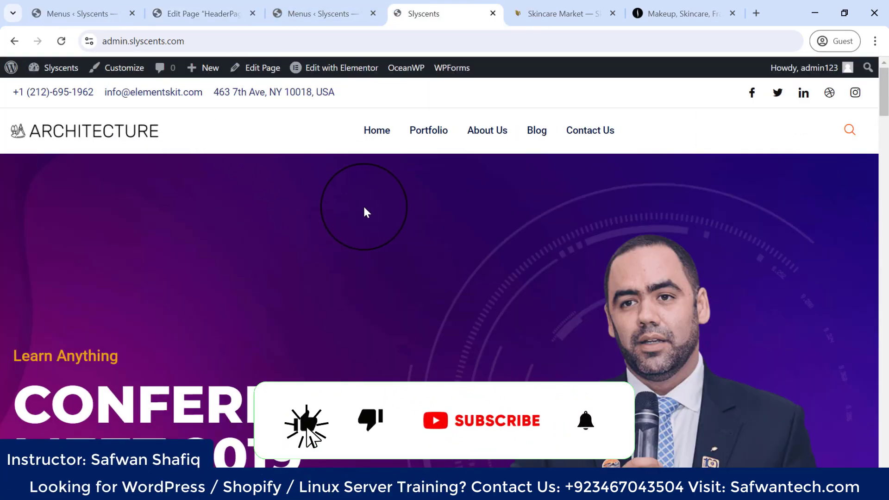
scroll(364, 205, down, 2)
scroll(379, 209, down, 5)
scroll(379, 209, up, 8)
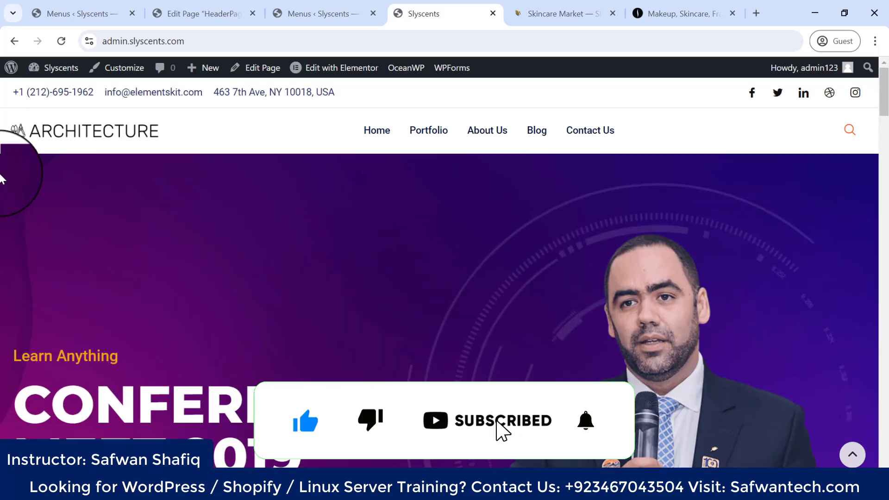
scroll(229, 291, down, 6)
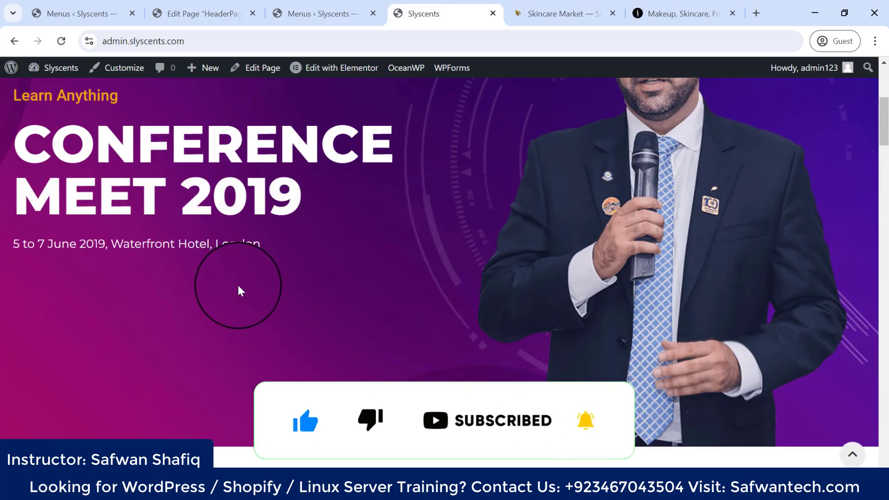
scroll(8, 258, up, 7)
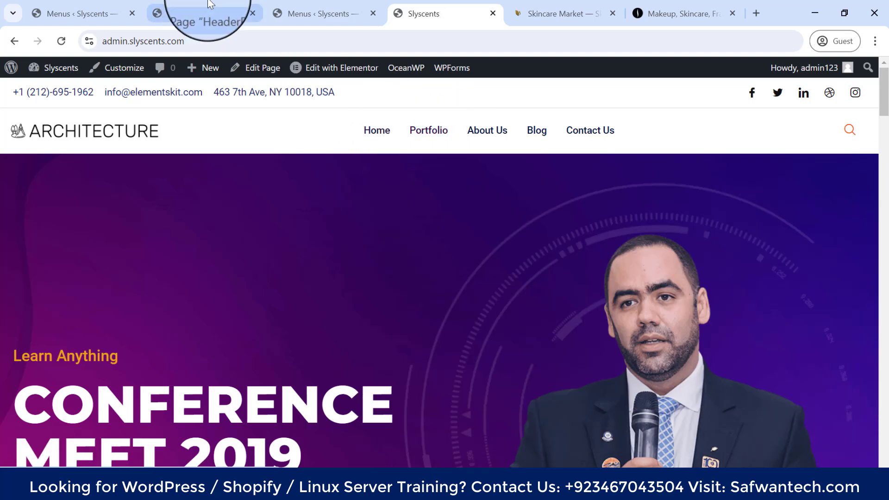
Step: Switch HeaderPage's page template back to Default template and save the page
click(65, 13)
click(204, 14)
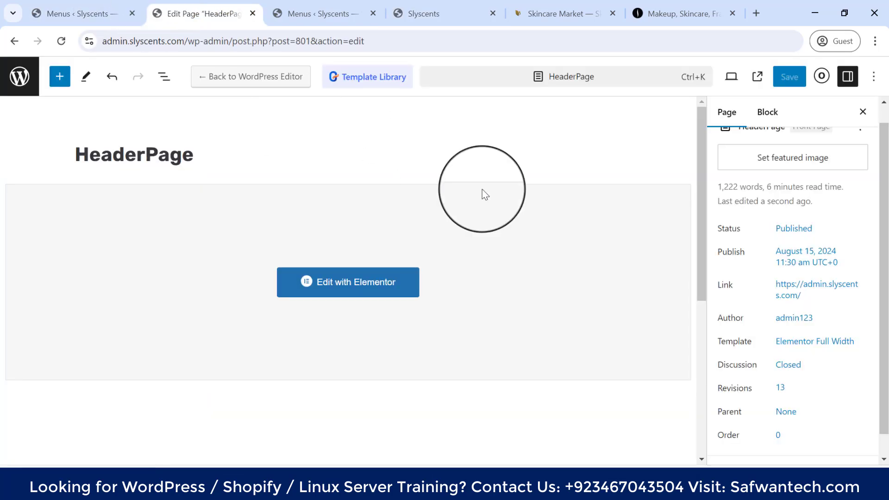
click(805, 342)
click(787, 444)
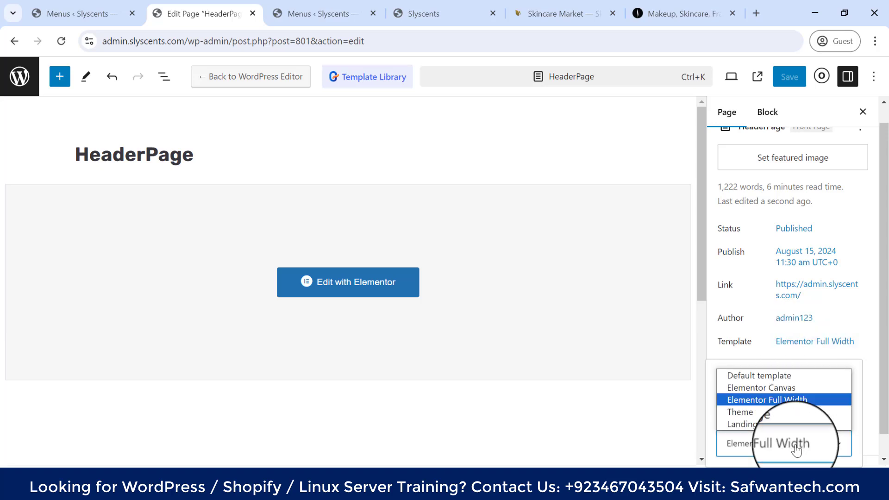
click(771, 386)
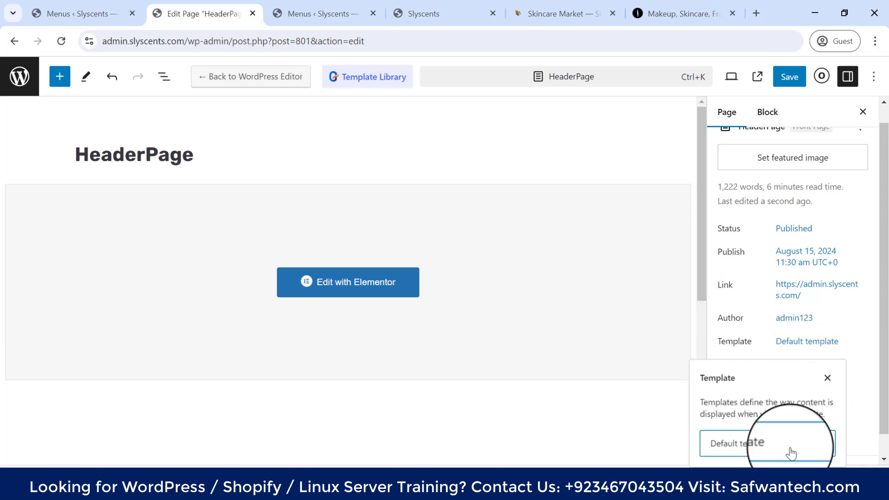
click(788, 77)
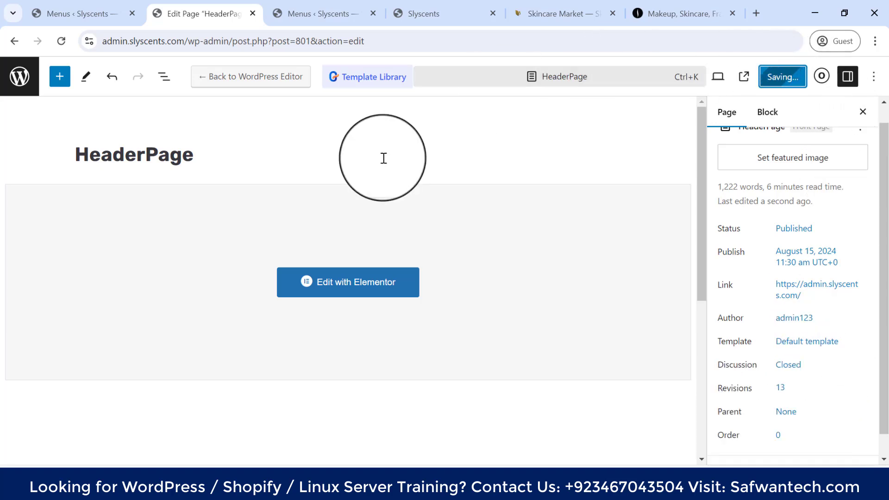
Step: Reload the live homepage and examine its header and content sections with the Default template applied
click(465, 8)
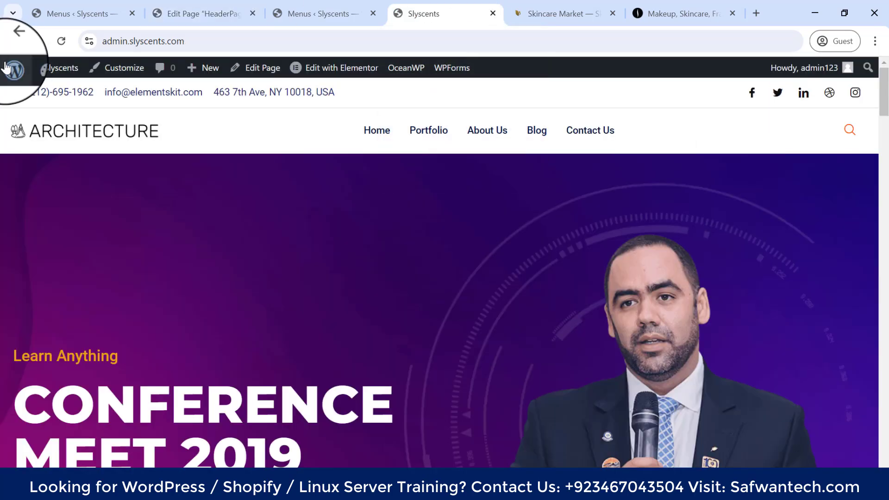
click(62, 41)
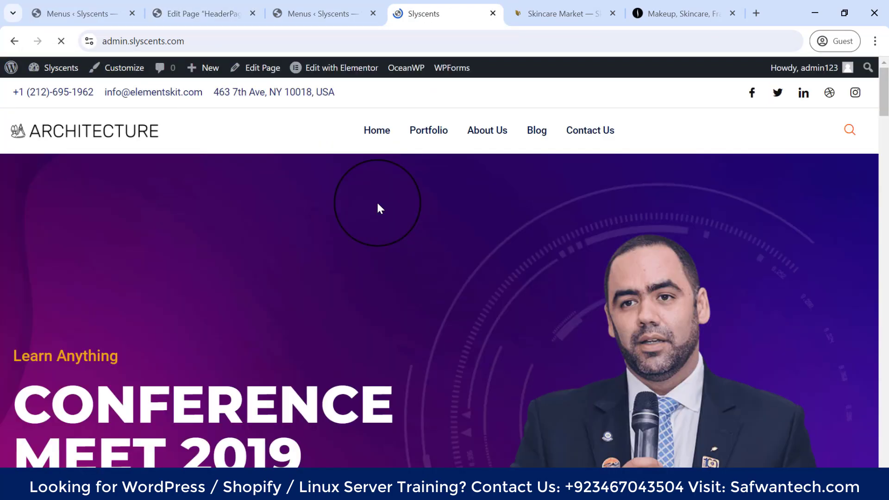
click(61, 41)
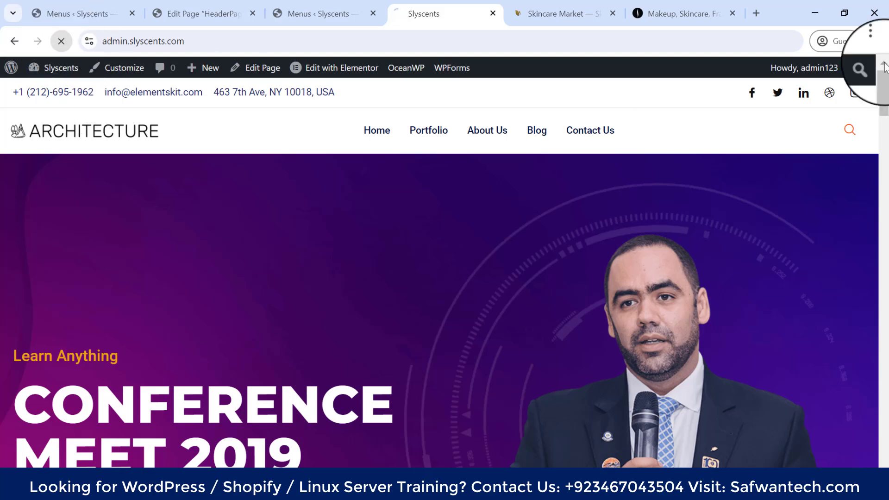
scroll(384, 293, down, 15)
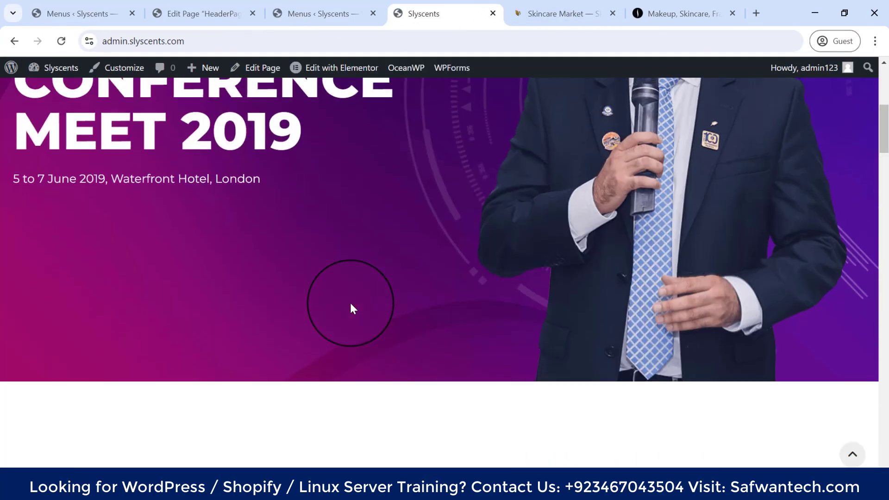
scroll(351, 304, down, 20)
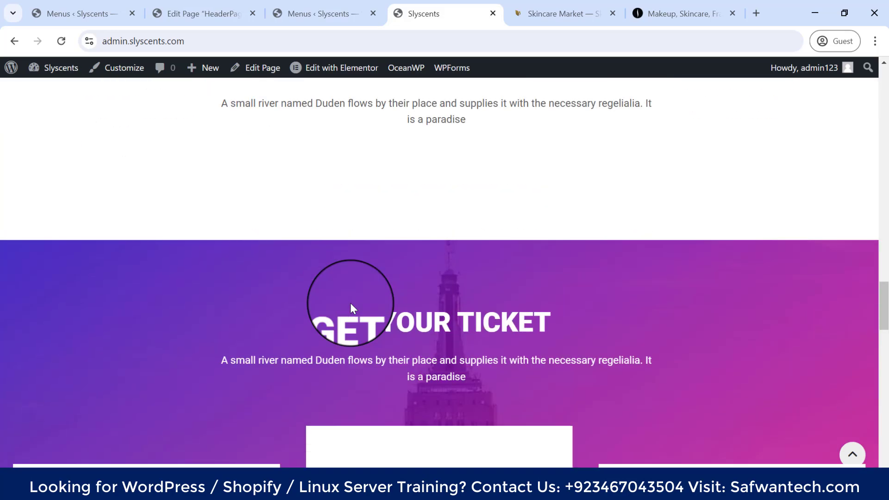
scroll(350, 303, up, 10)
scroll(350, 300, up, 15)
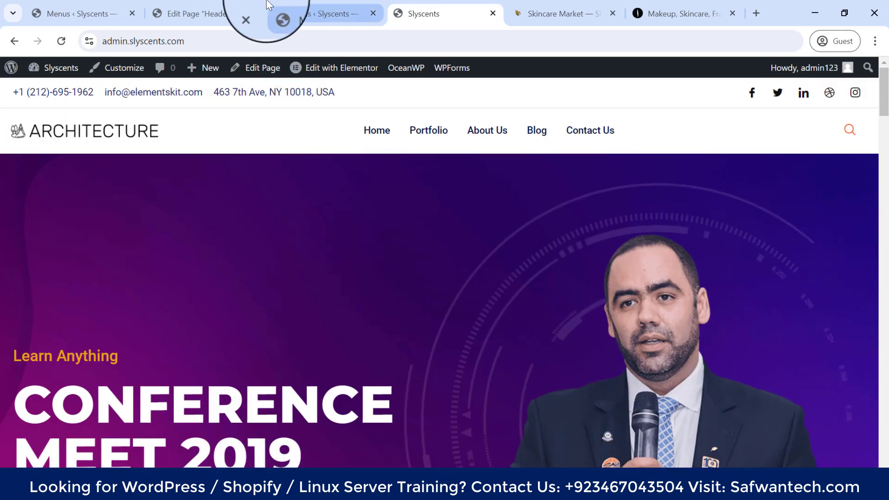
Step: Set HeaderPage's page template to Theme and save the page
click(168, 6)
click(808, 342)
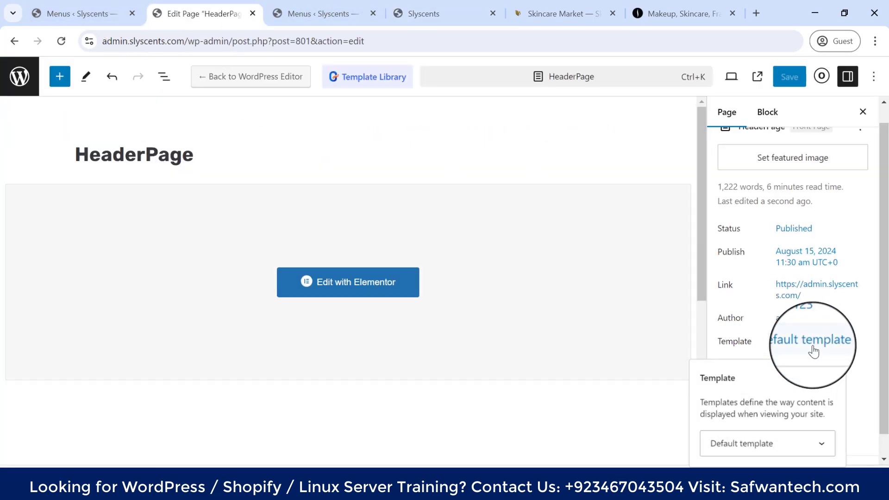
click(775, 450)
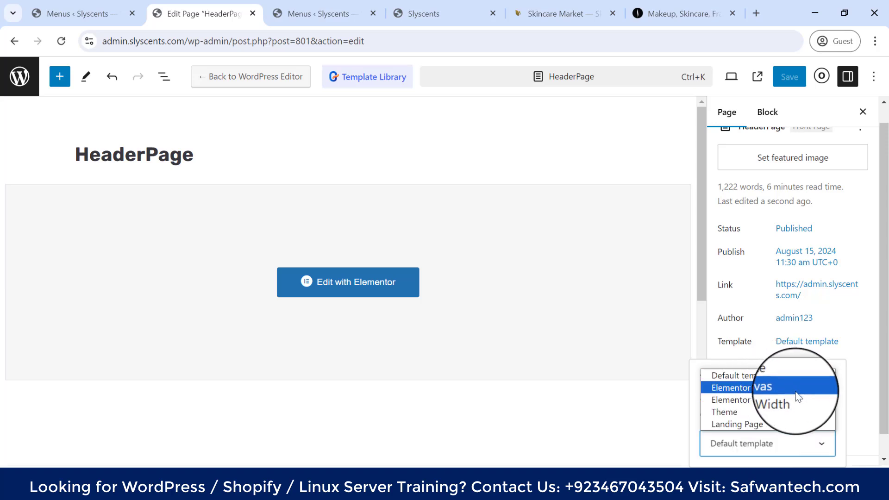
click(798, 415)
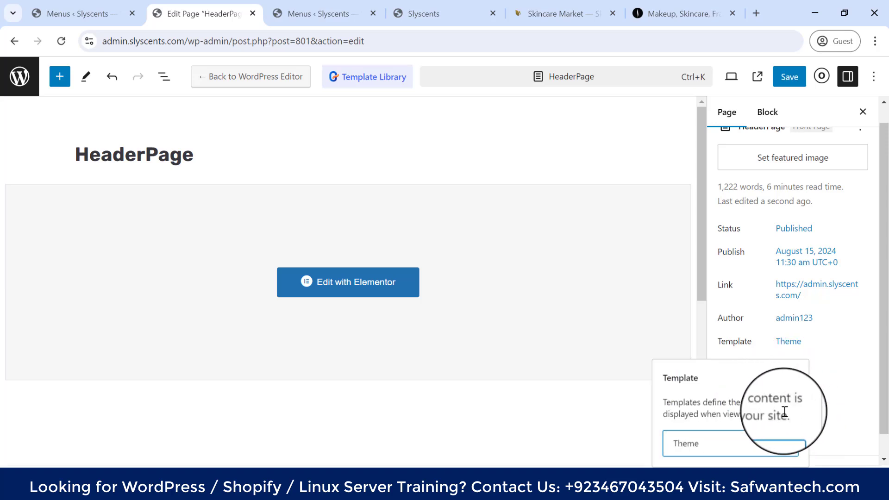
click(787, 76)
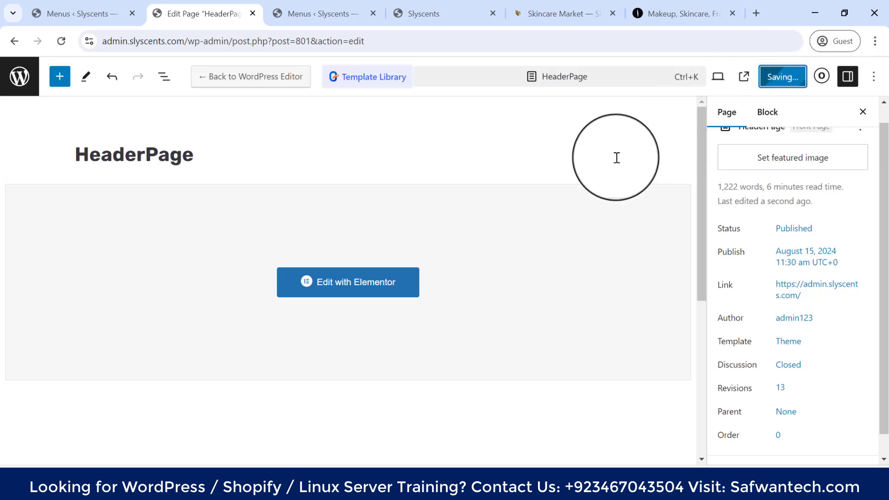
Step: Reload the live homepage and examine its side margins, content sections and footer with the Theme template applied
click(435, 11)
click(62, 43)
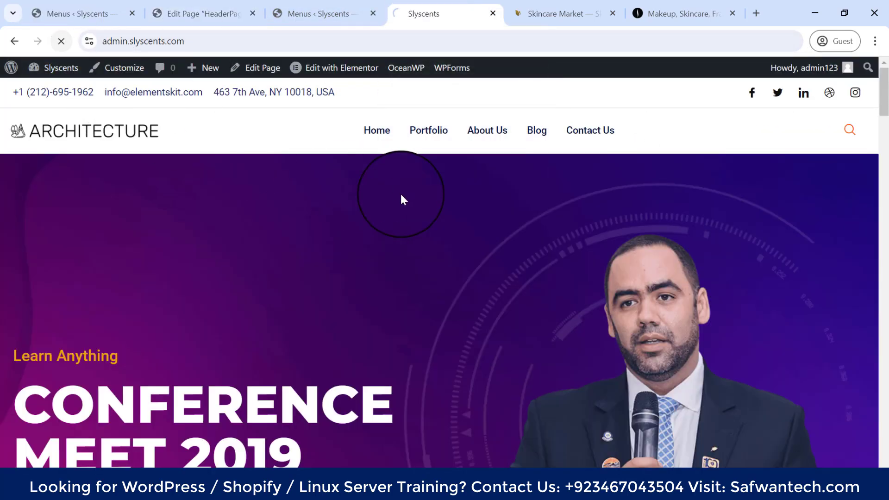
scroll(57, 177, down, 1)
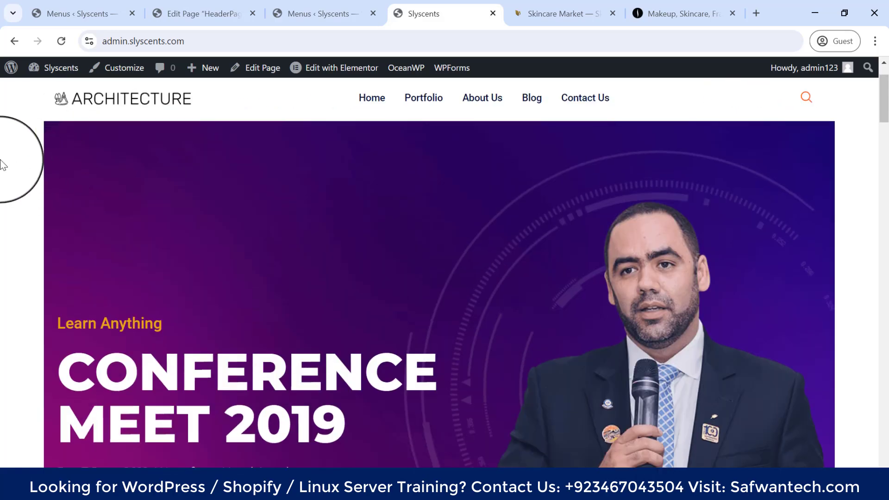
scroll(399, 307, down, 15)
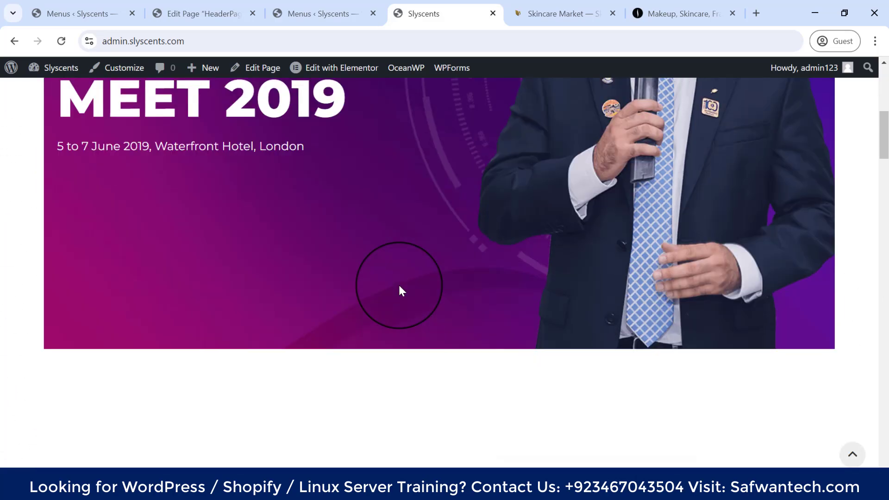
scroll(396, 290, down, 15)
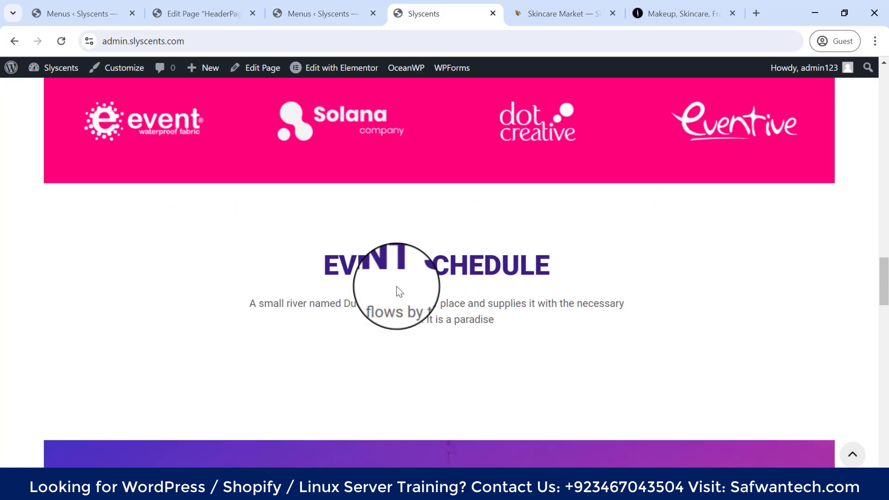
scroll(534, 298, down, 4)
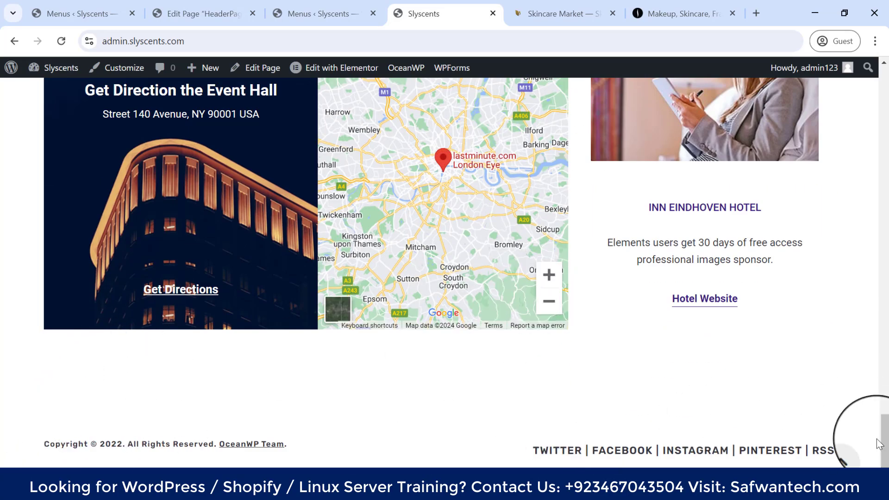
click(852, 456)
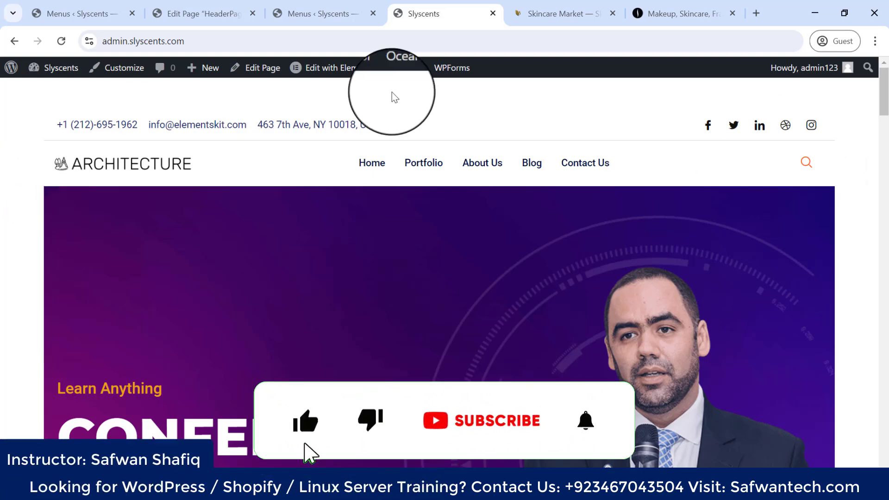
Step: Review the homepage once more down to its footer, and display the Home item's mega menu in the header
scroll(608, 177, down, 7)
drag(885, 138, 885, 482)
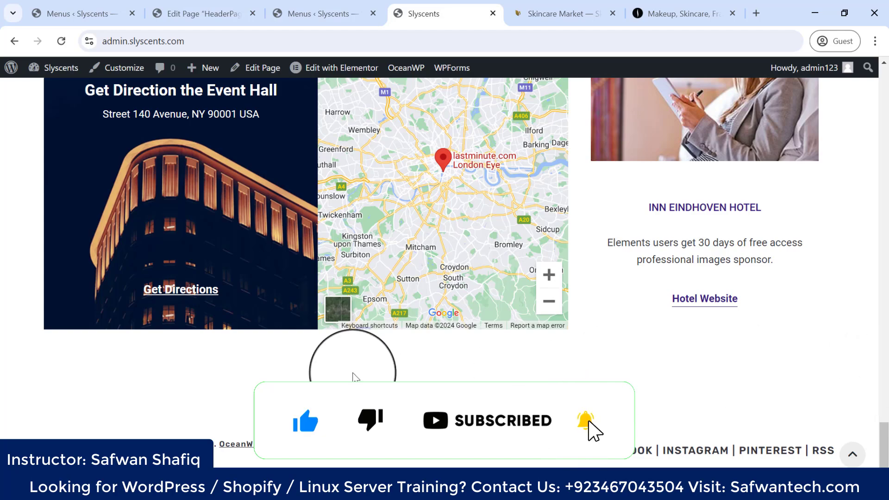
scroll(406, 318, up, 20)
scroll(410, 306, up, 5)
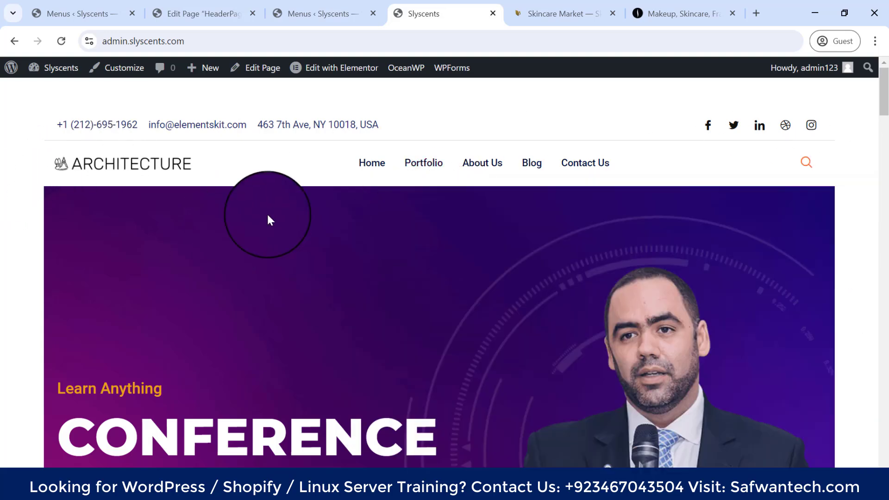
mouse_move(385, 165)
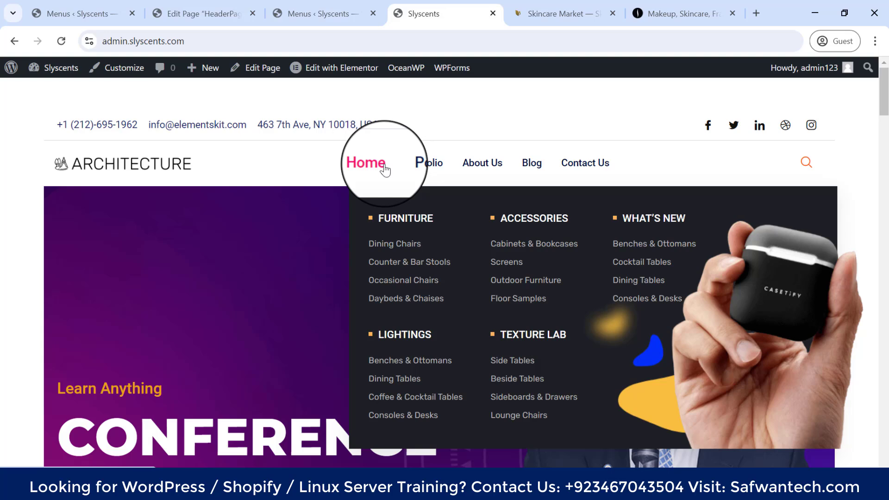
Step: Change HeaderPage's page template to Elementor Full Width and save the page
click(287, 19)
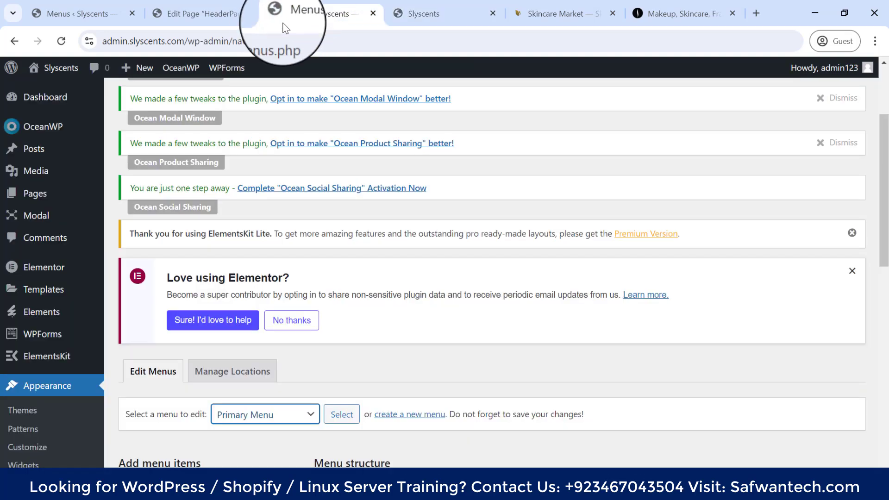
click(225, 6)
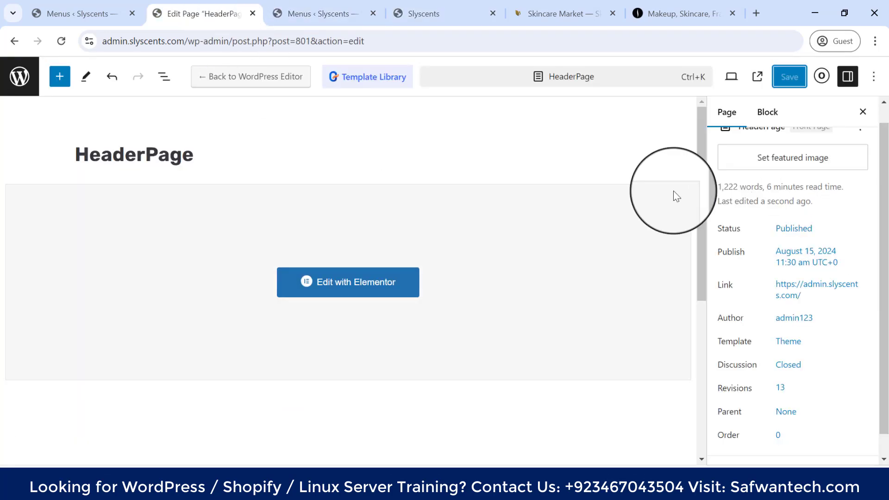
click(789, 342)
click(734, 445)
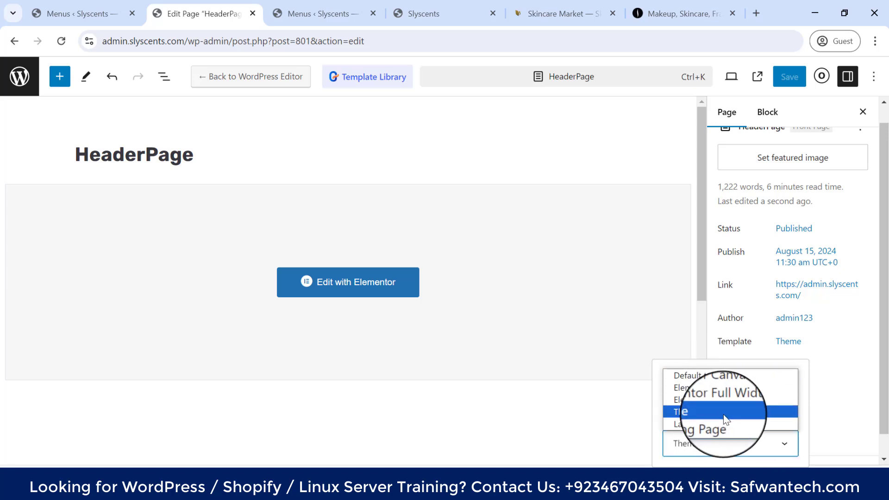
click(737, 401)
click(789, 77)
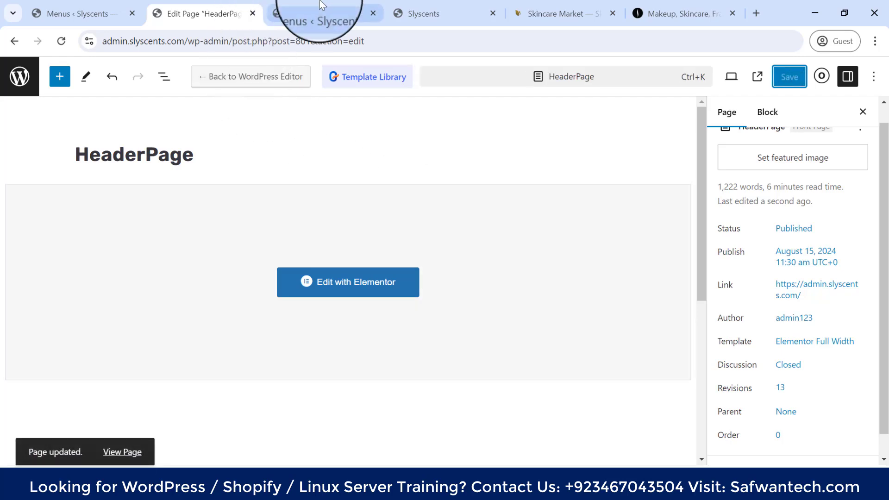
Step: Return to the live homepage and reload it to view the Elementor Full Width layout
click(307, 6)
click(417, 14)
scroll(438, 260, down, 6)
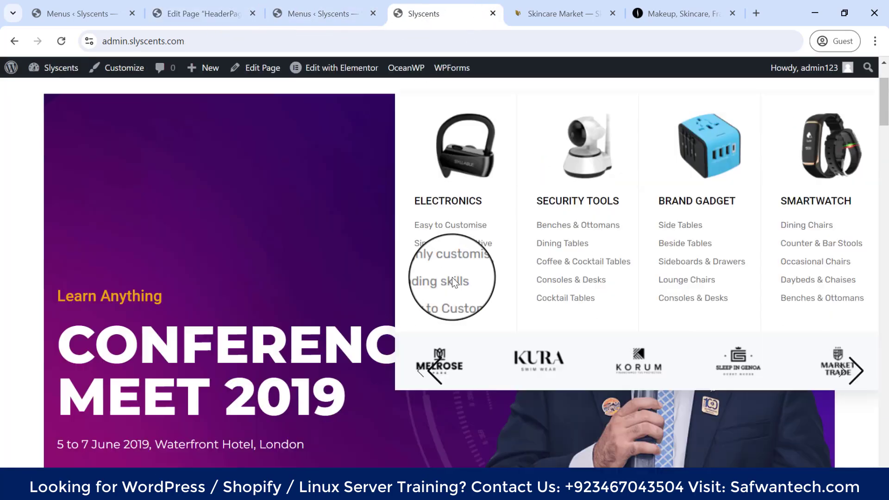
click(61, 40)
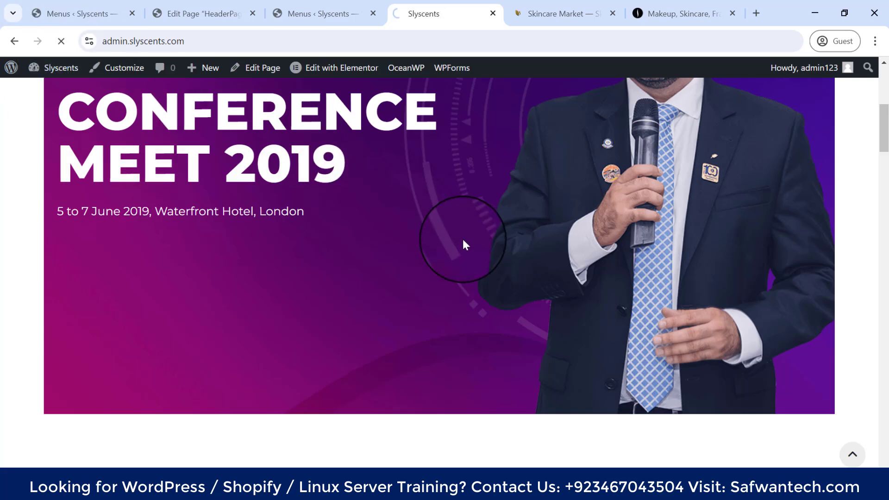